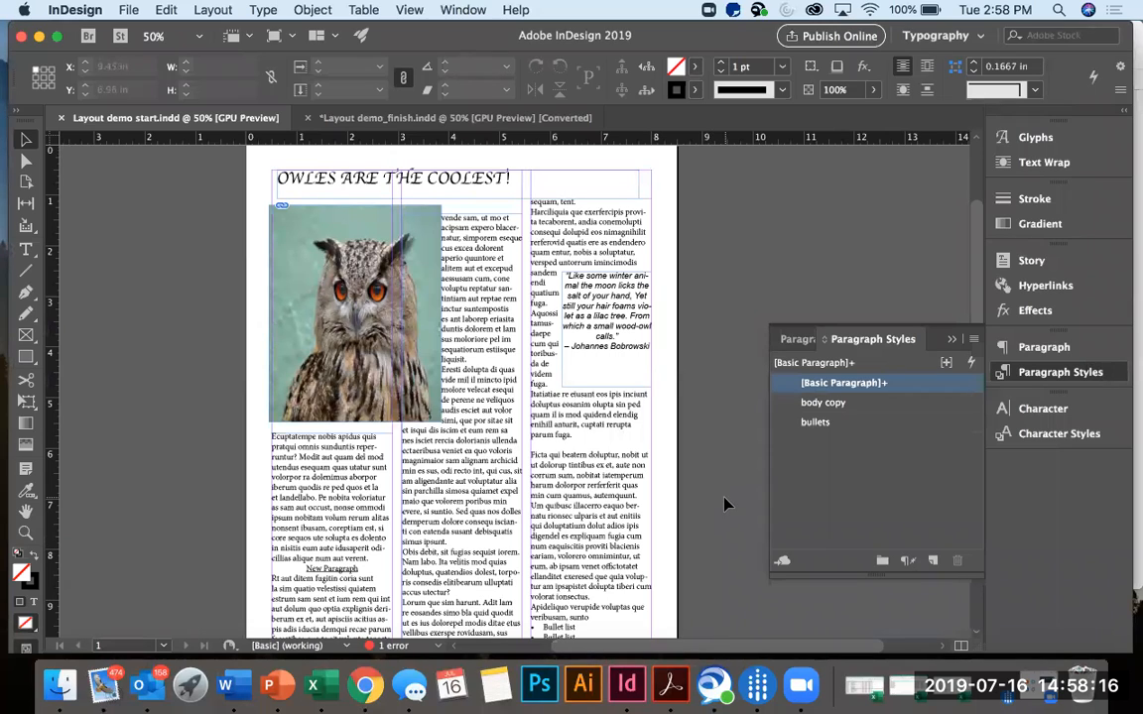
# Select the owl photo, show the Links panel beside the page and review the photo's link information.
pyautogui.scroll(-2, 724, 504)
pyautogui.scroll(1, 724, 504)
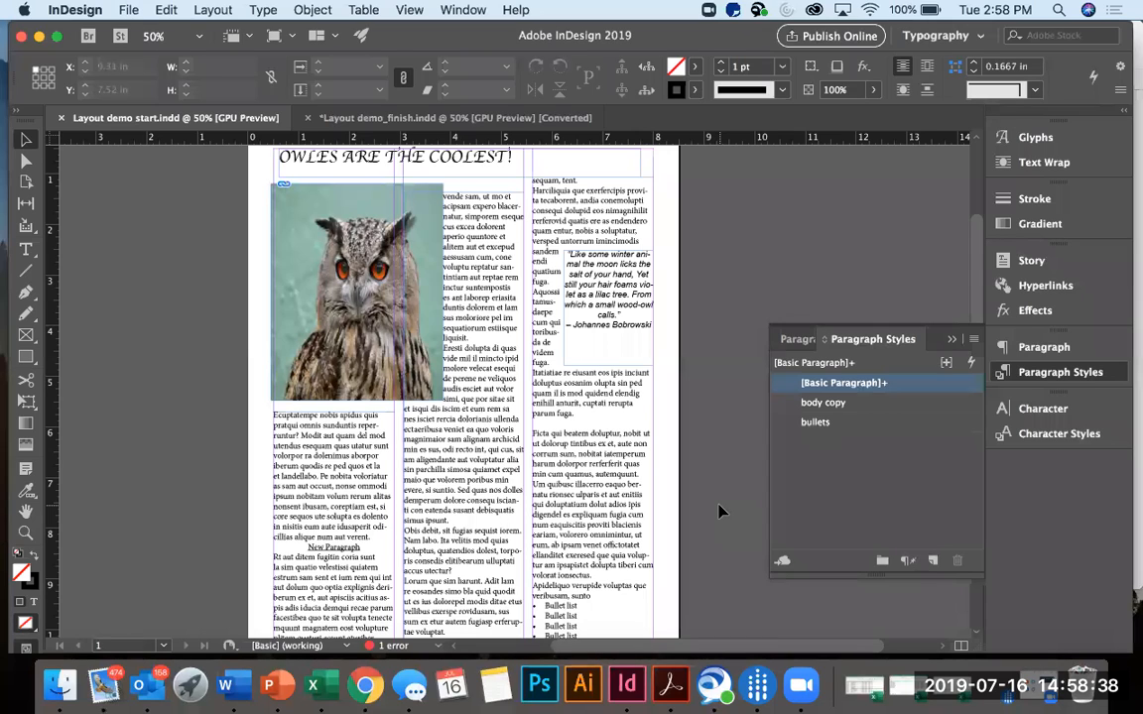
pyautogui.click(367, 322)
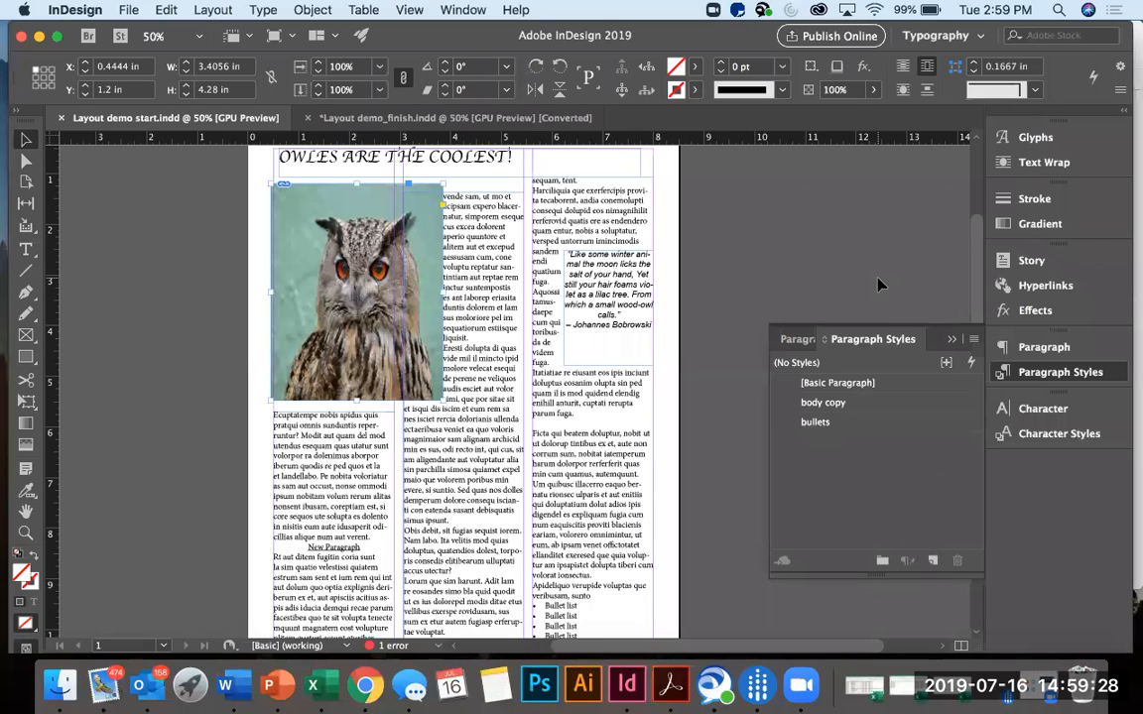
pyautogui.click(471, 14)
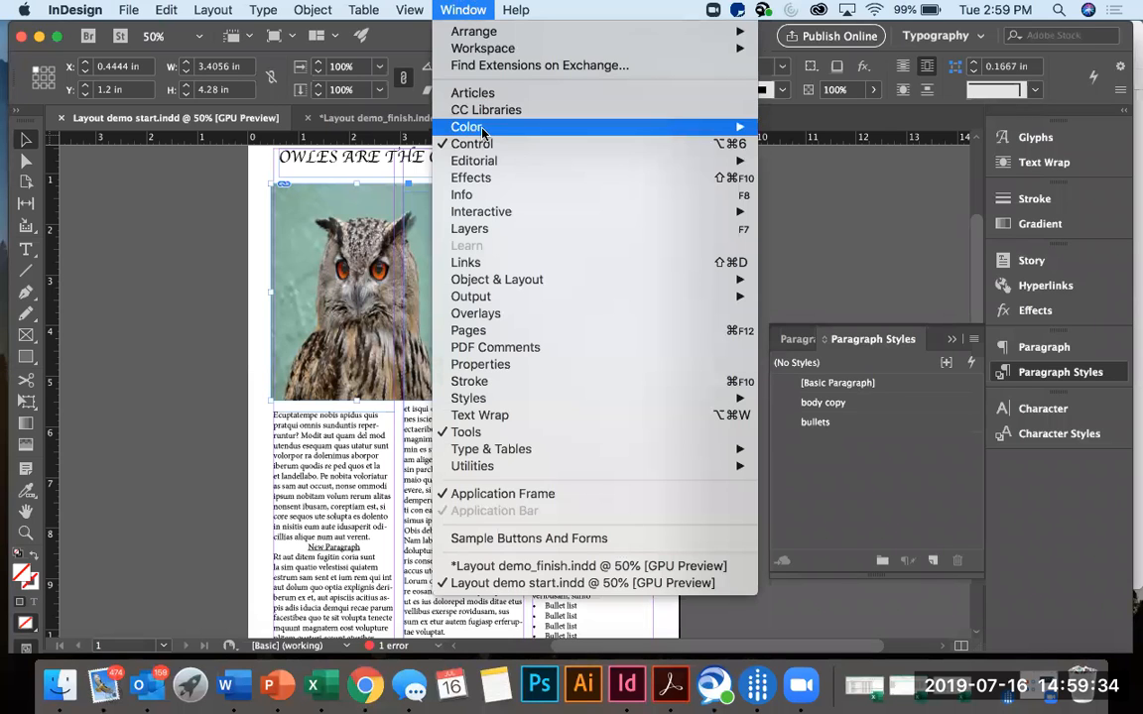
pyautogui.click(487, 264)
pyautogui.moveTo(635, 248); pyautogui.dragTo(830, 154)
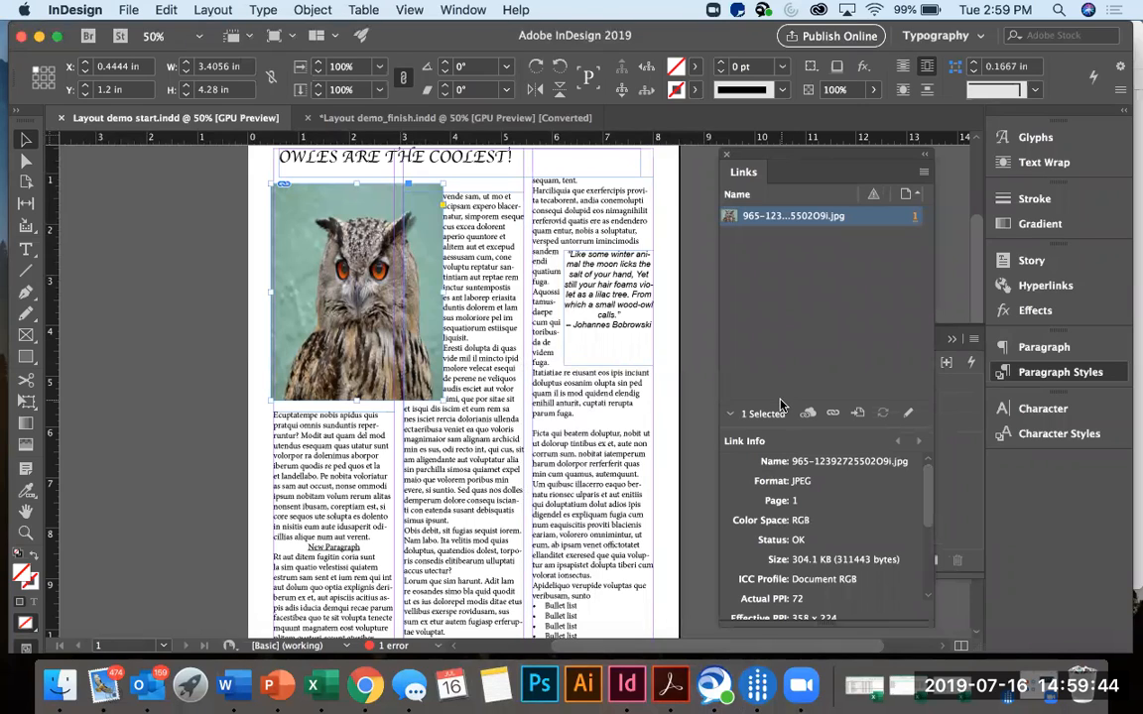
pyautogui.scroll(-5, 779, 490)
pyautogui.scroll(1, 778, 490)
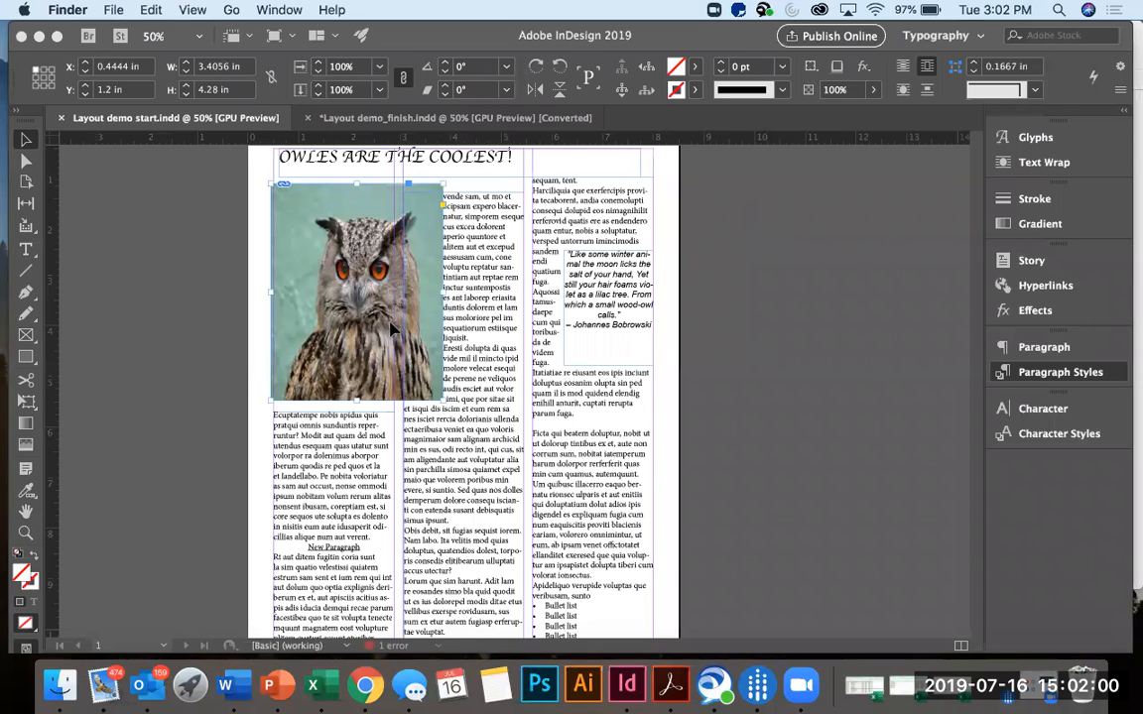
# Delete the owl photo and draw an empty rectangular picture frame about 3.125 × 4.125 in in its place.
pyautogui.click(394, 330)
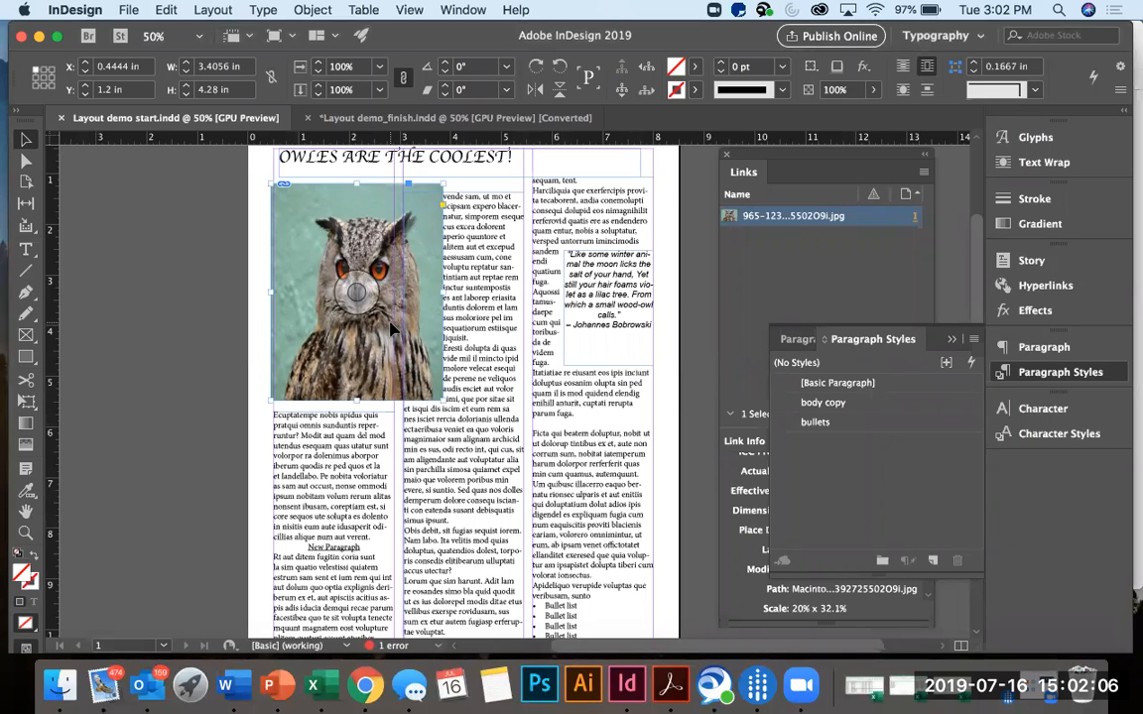
pyautogui.press('Delete')
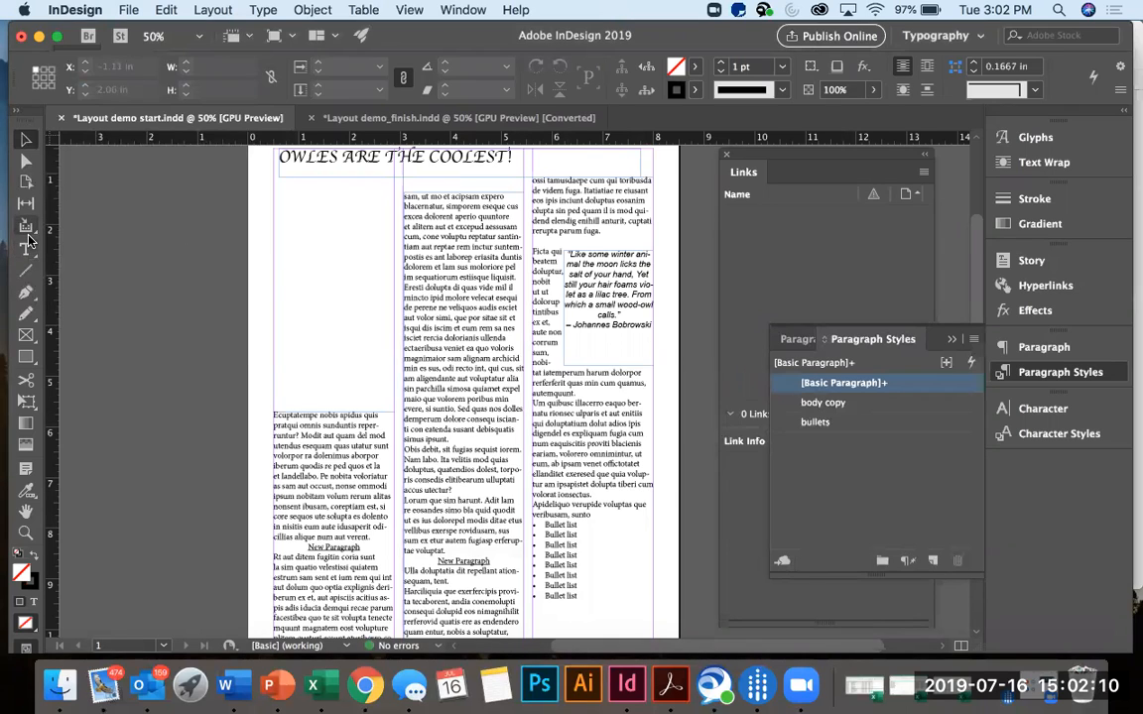
pyautogui.click(26, 335)
pyautogui.moveTo(274, 192); pyautogui.dragTo(434, 409)
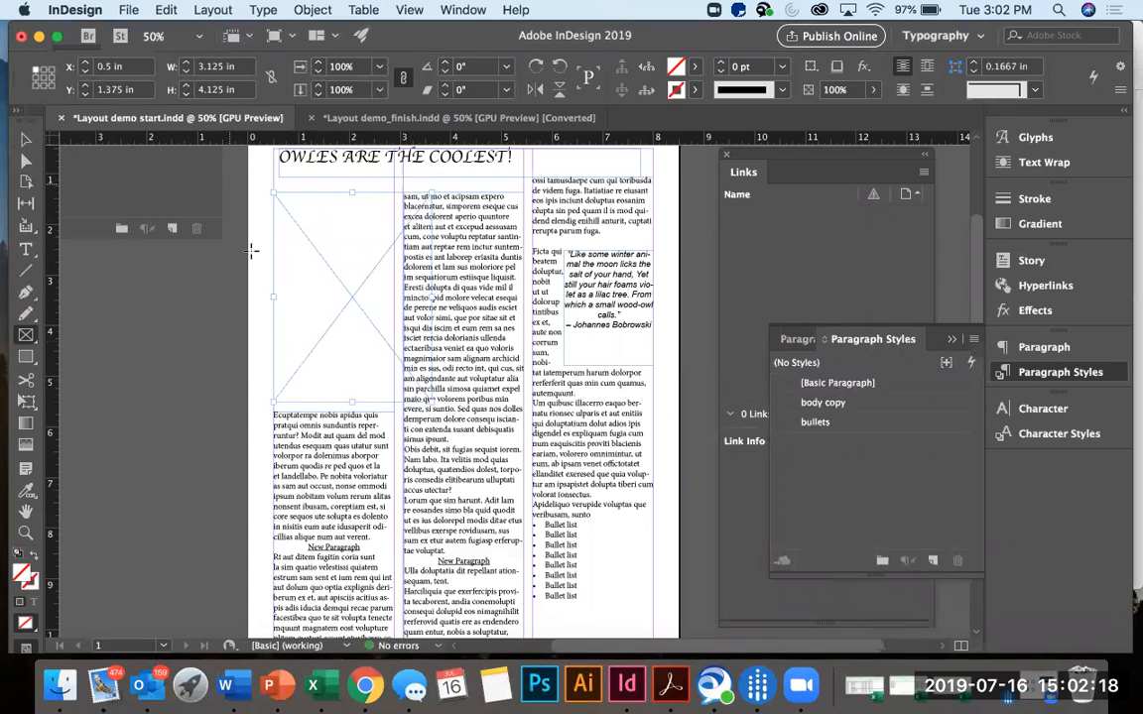
pyautogui.click(128, 11)
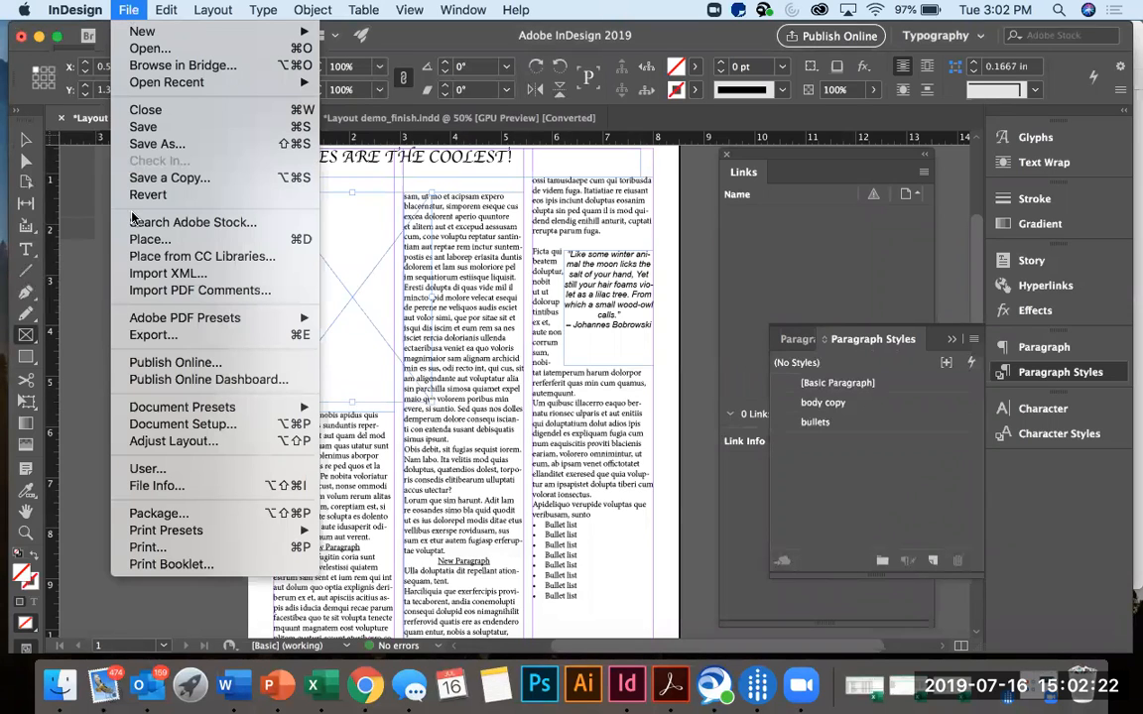
pyautogui.click(140, 241)
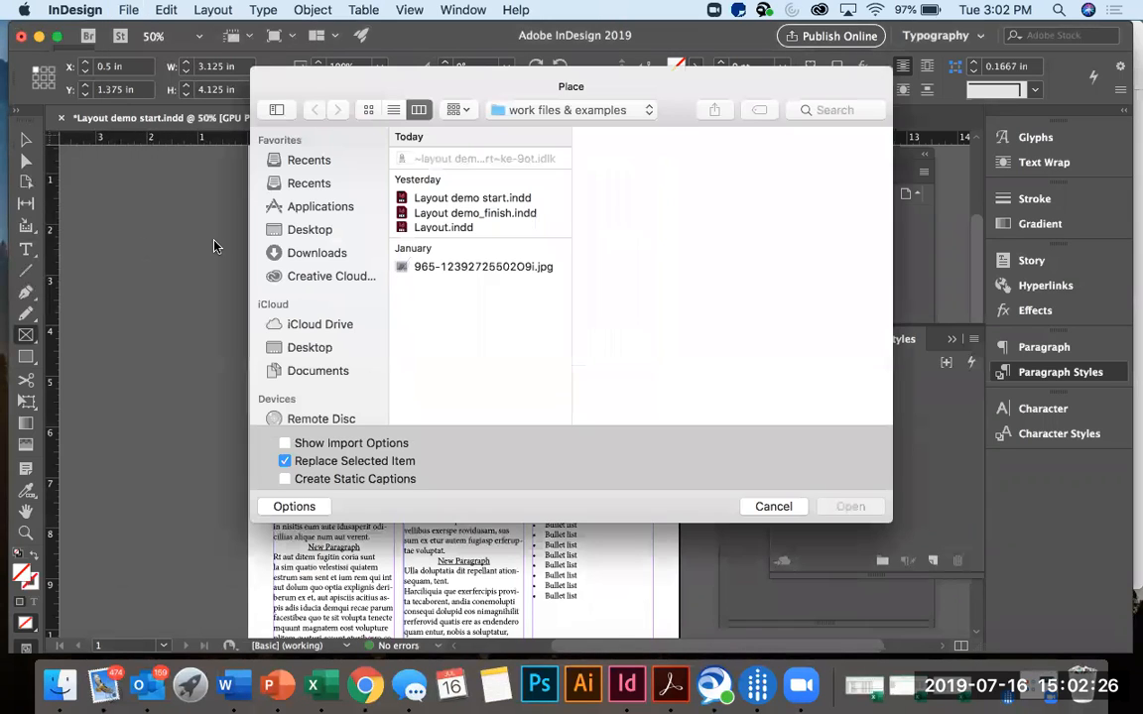
pyautogui.click(298, 256)
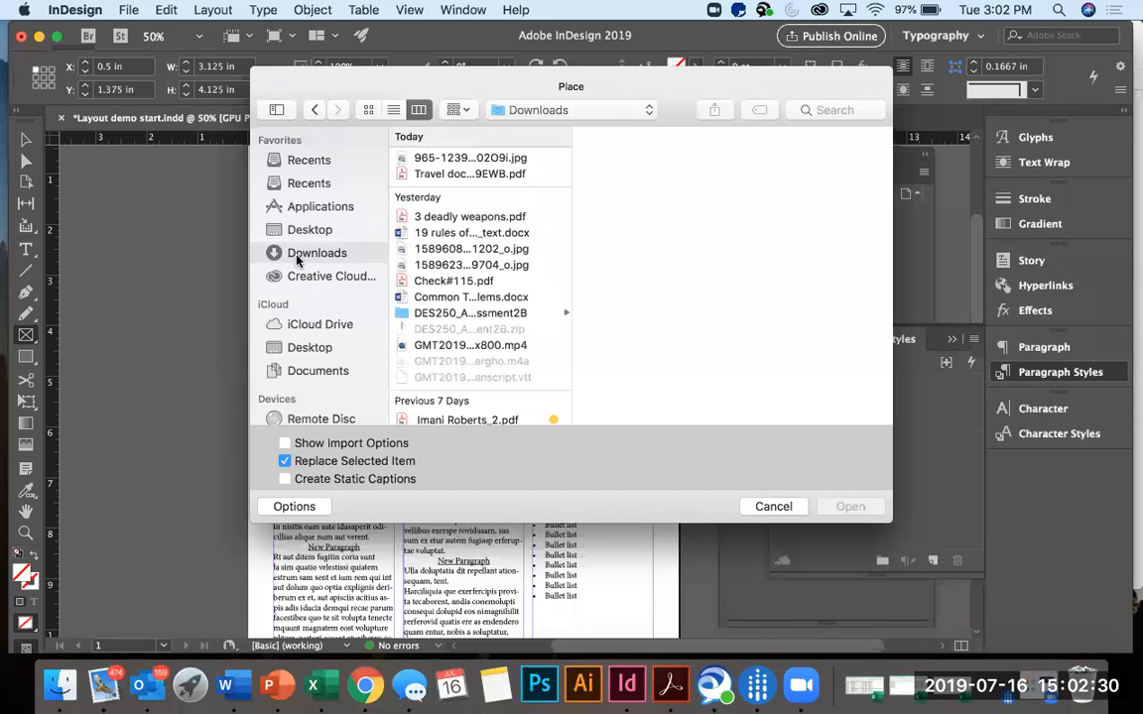
pyautogui.click(442, 157)
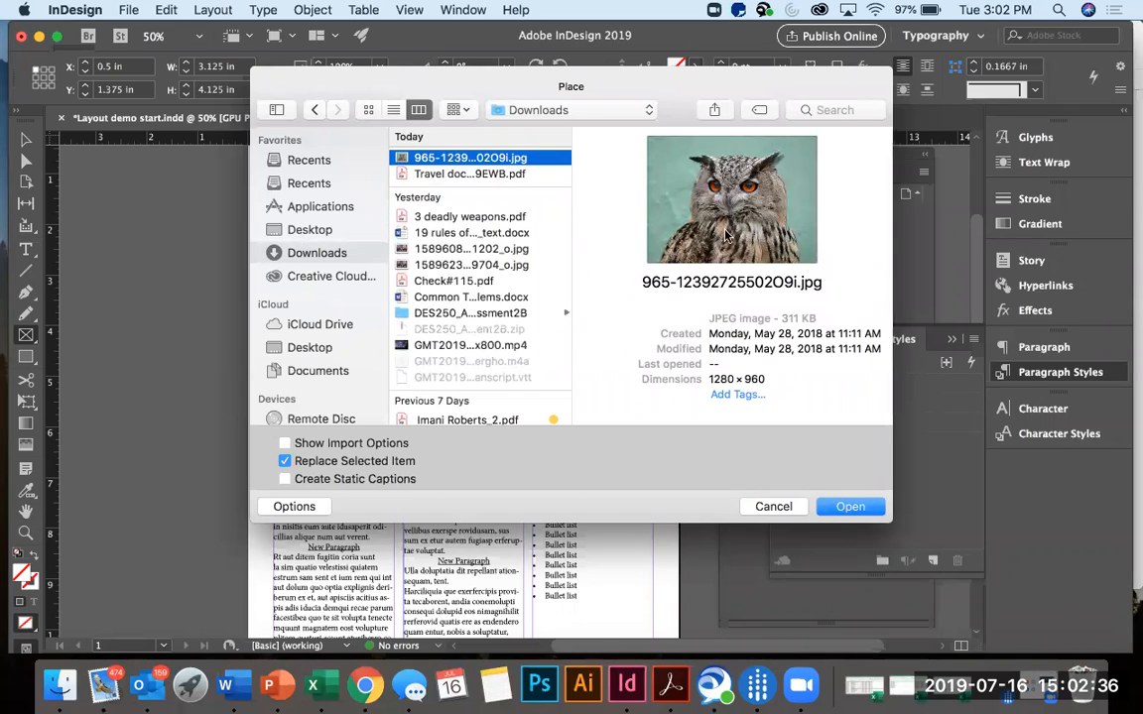
pyautogui.click(829, 508)
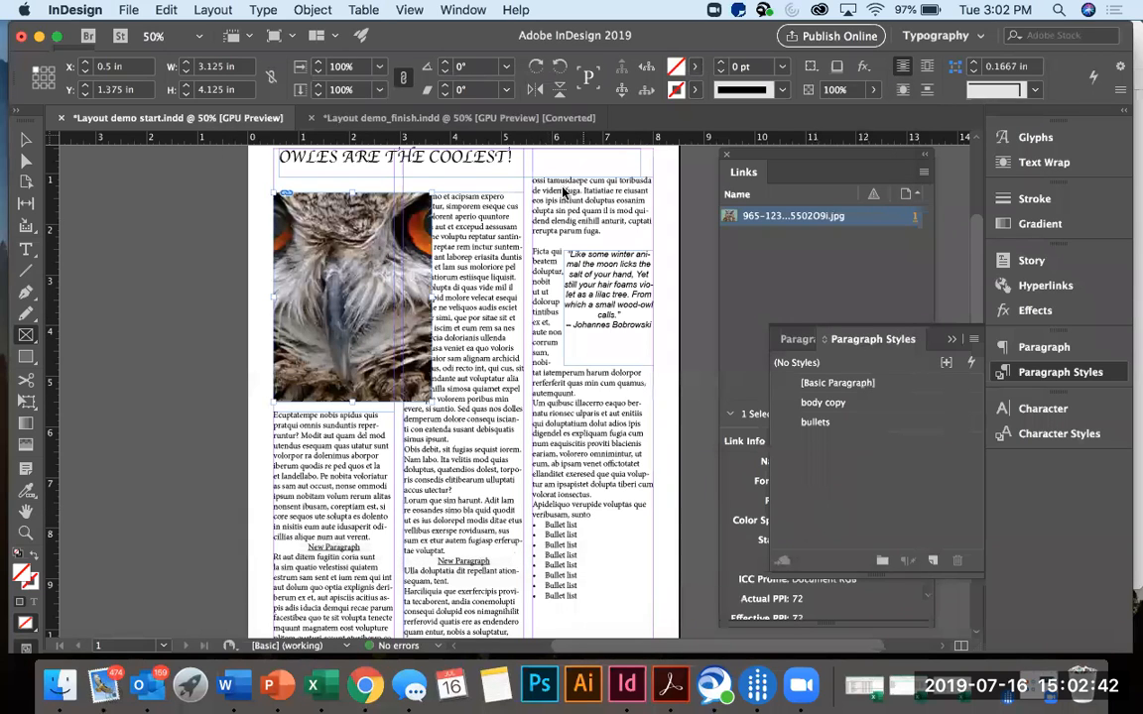
pyautogui.click(324, 14)
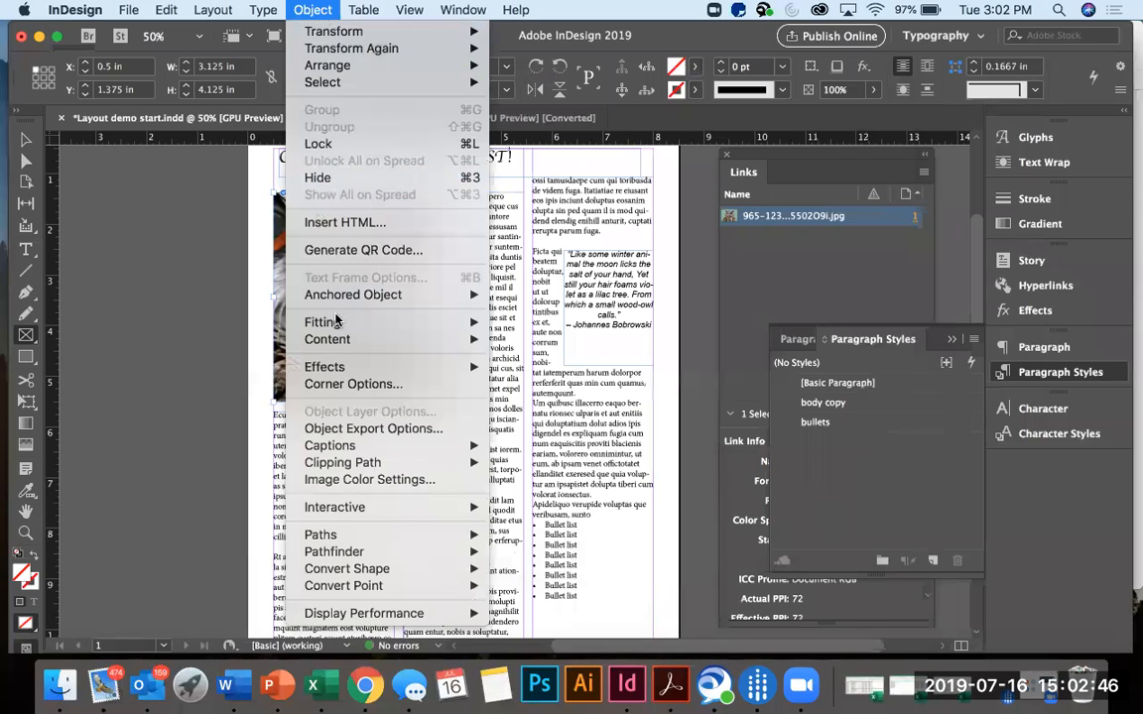
pyautogui.moveTo(335, 322)
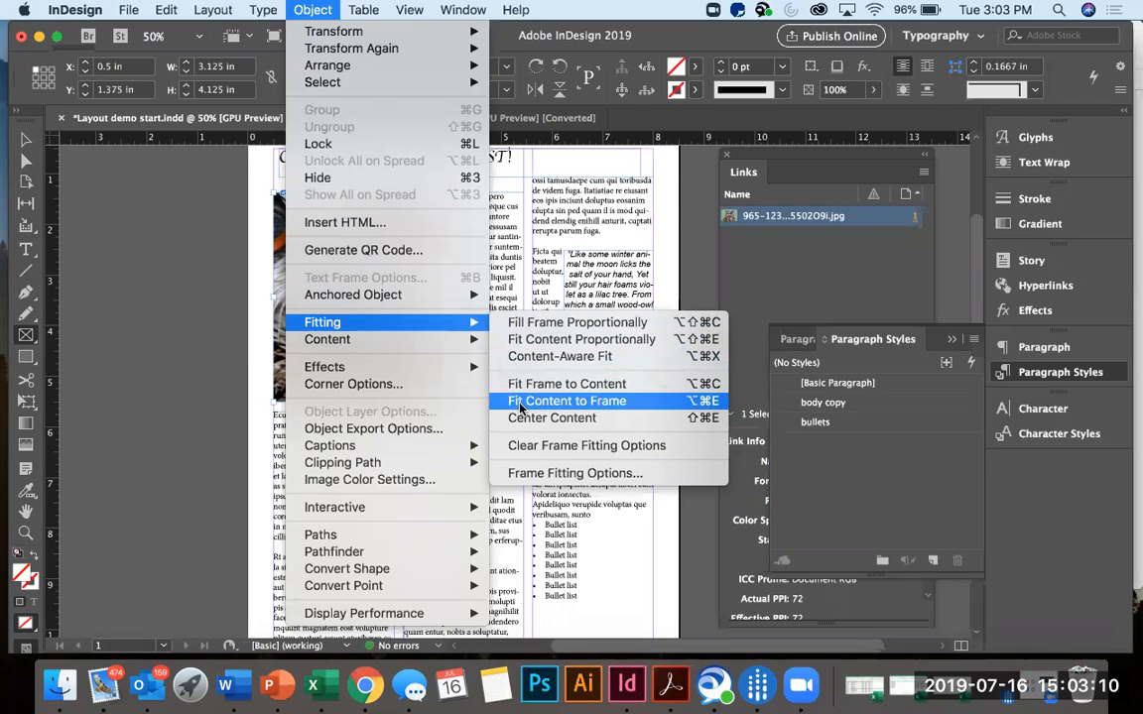
pyautogui.click(516, 324)
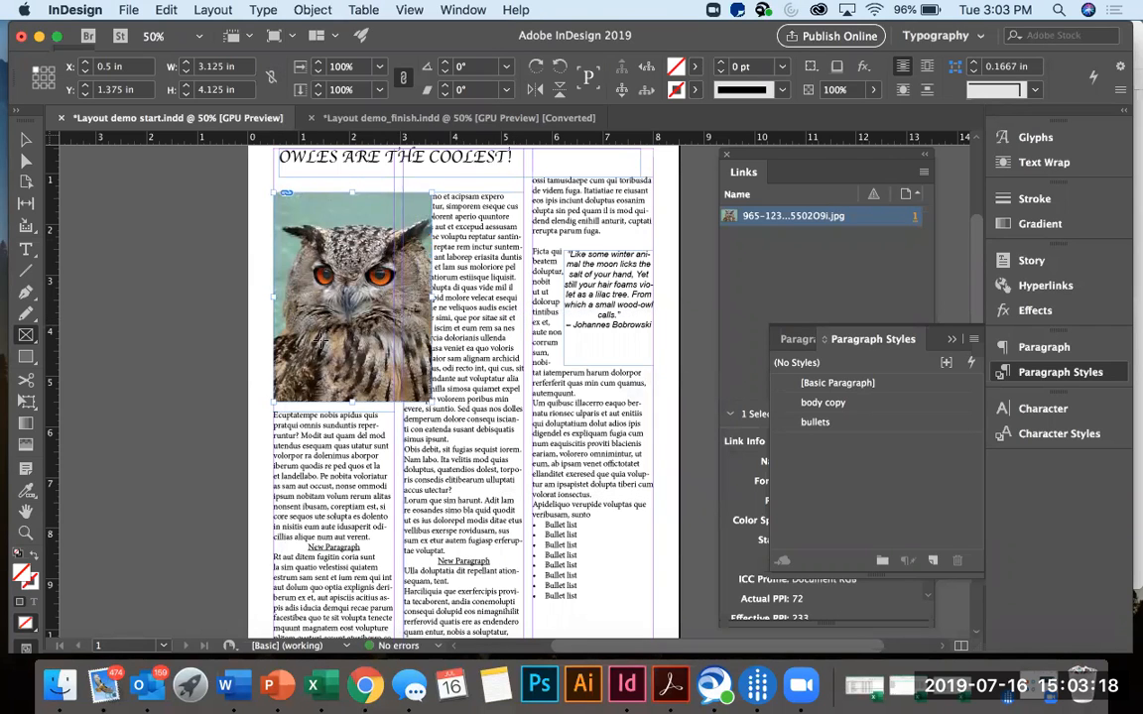
# Shift the owl photo inside its frame and scale the image content to about 32.4%.
pyautogui.click(22, 142)
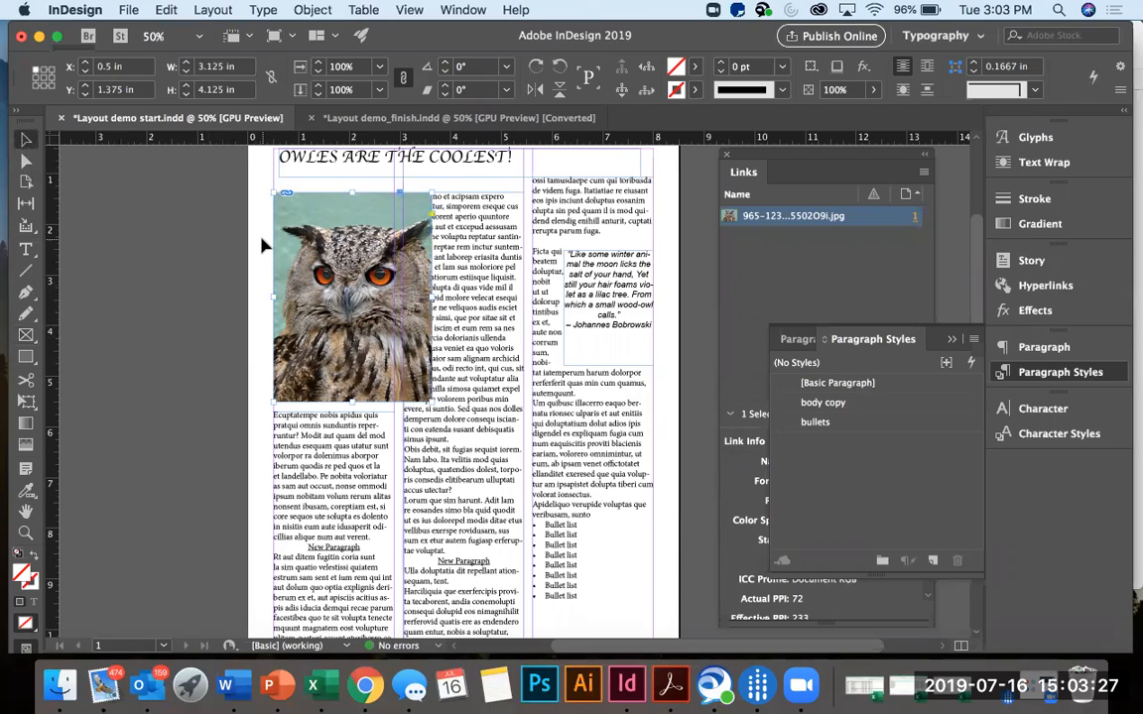
pyautogui.click(351, 294)
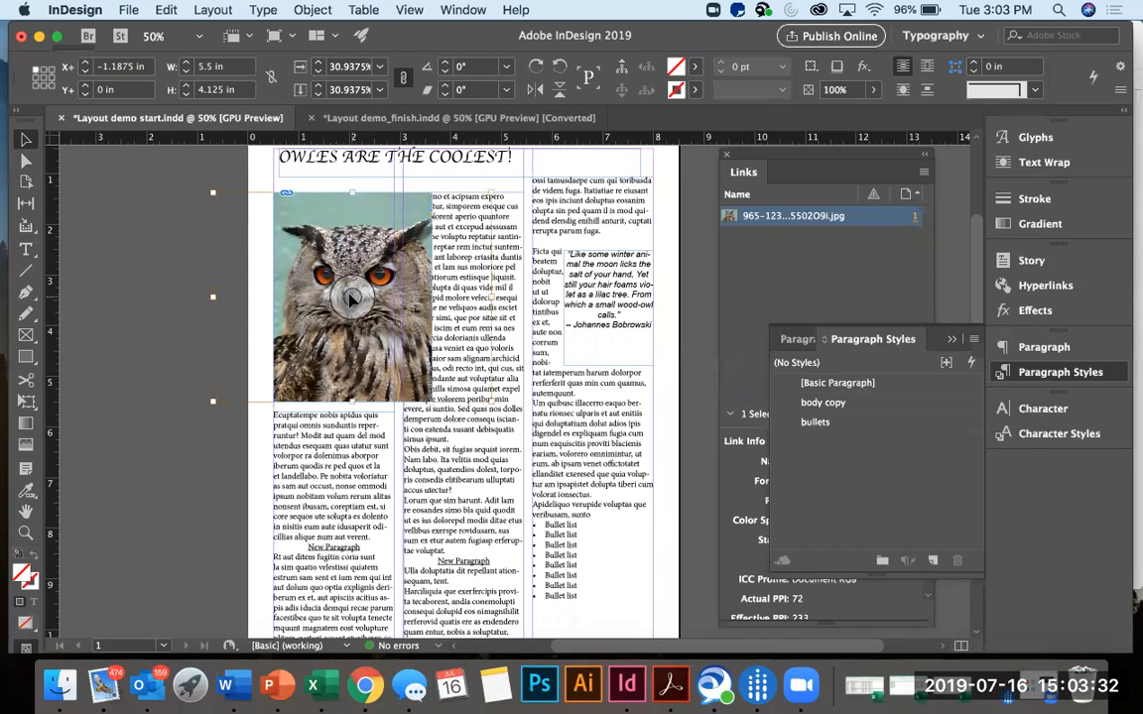
pyautogui.moveTo(333, 264)
pyautogui.mouseDown()
pyautogui.moveTo(303, 251)
pyautogui.moveTo(347, 257)
pyautogui.moveTo(342, 242)
pyautogui.mouseUp()
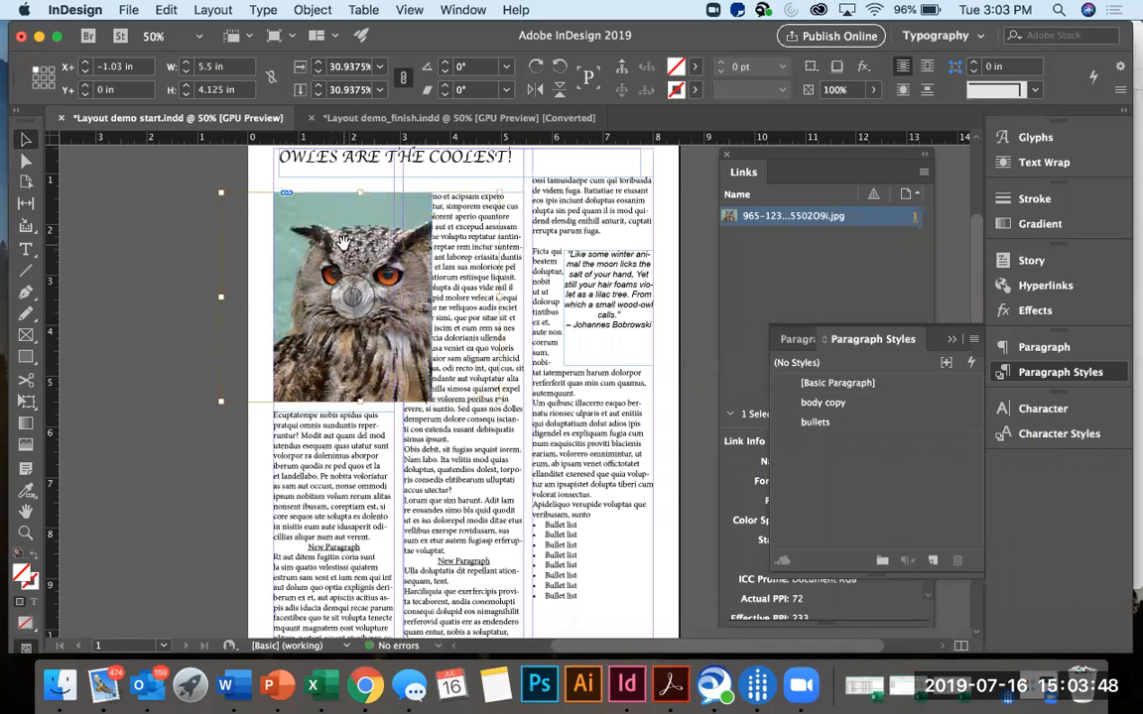
pyautogui.moveTo(342, 242)
pyautogui.mouseDown()
pyautogui.moveTo(353, 234)
pyautogui.moveTo(330, 232)
pyautogui.moveTo(346, 233)
pyautogui.mouseUp()
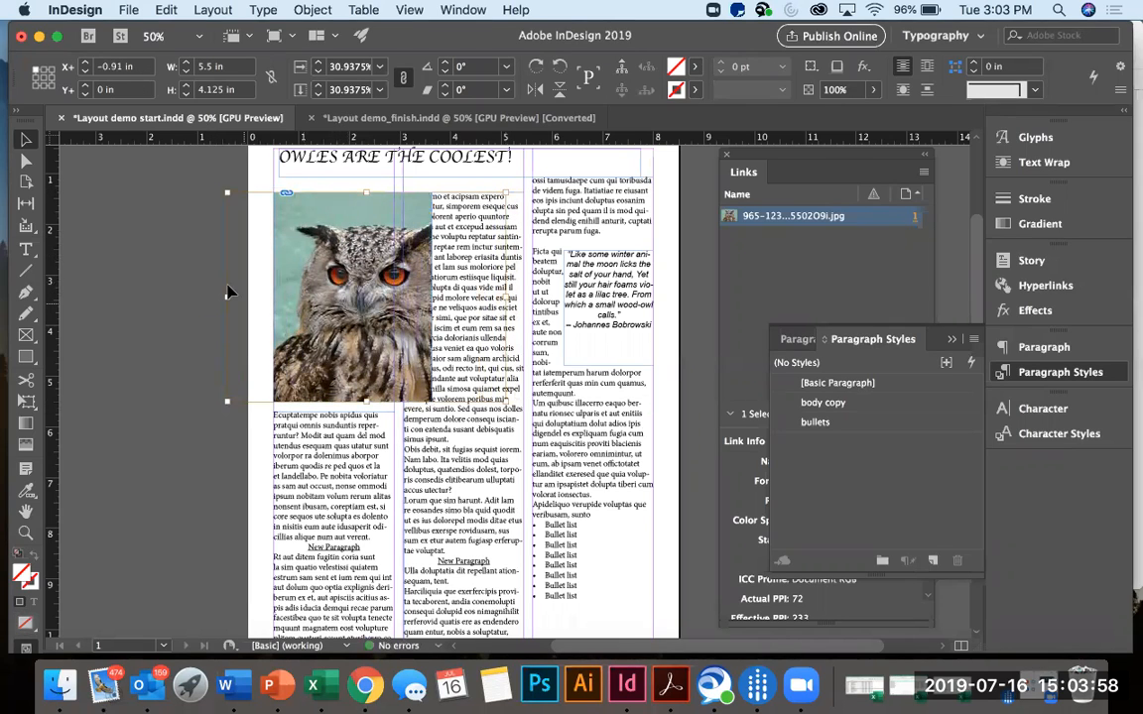
pyautogui.moveTo(226, 188); pyautogui.dragTo(263, 215)
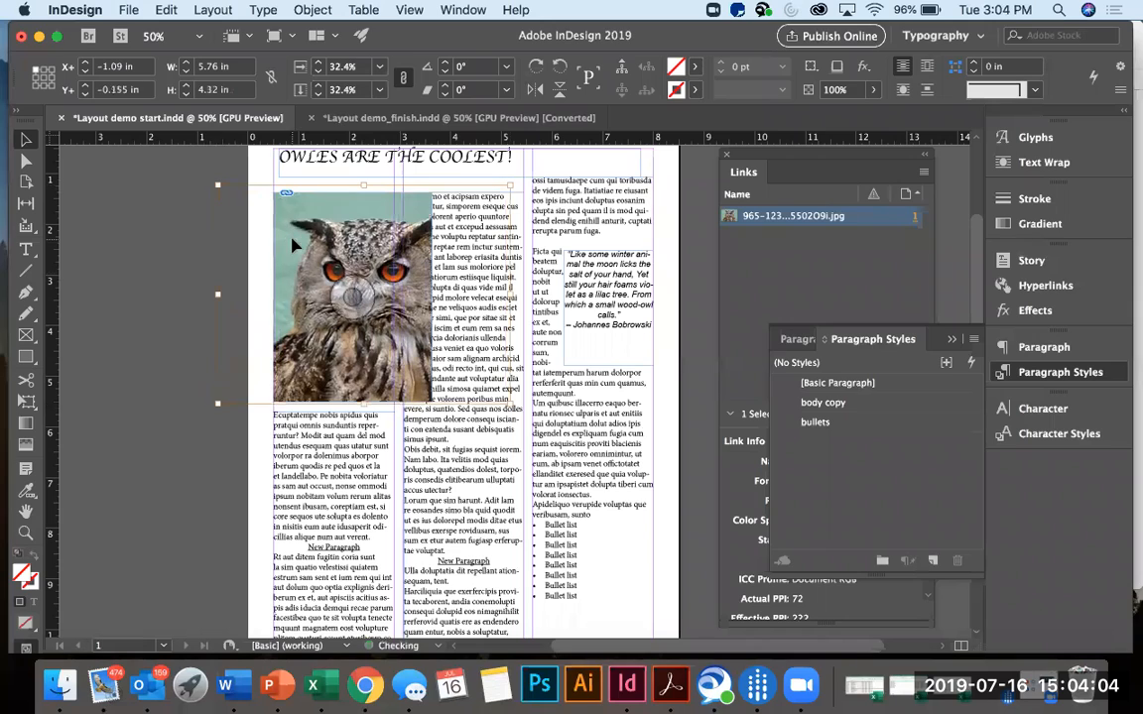
pyautogui.click(179, 276)
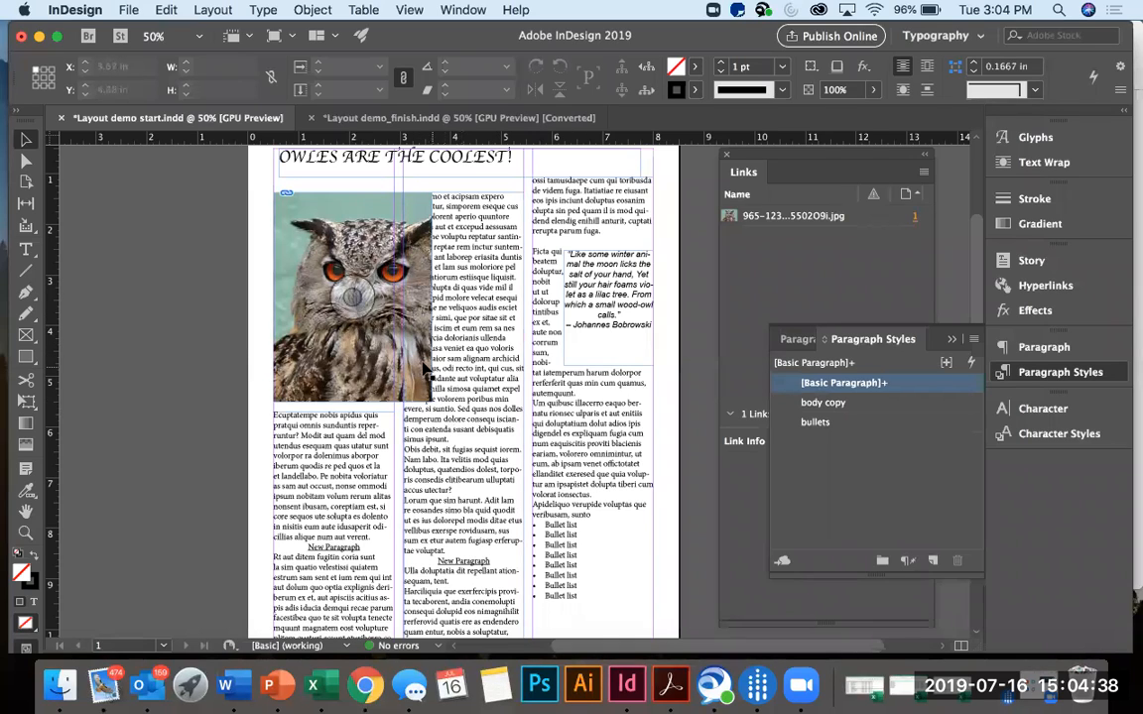
# Widen the photo frame to about 4.94 in, spanning the first two text columns, and fill it proportionally again.
pyautogui.click(422, 315)
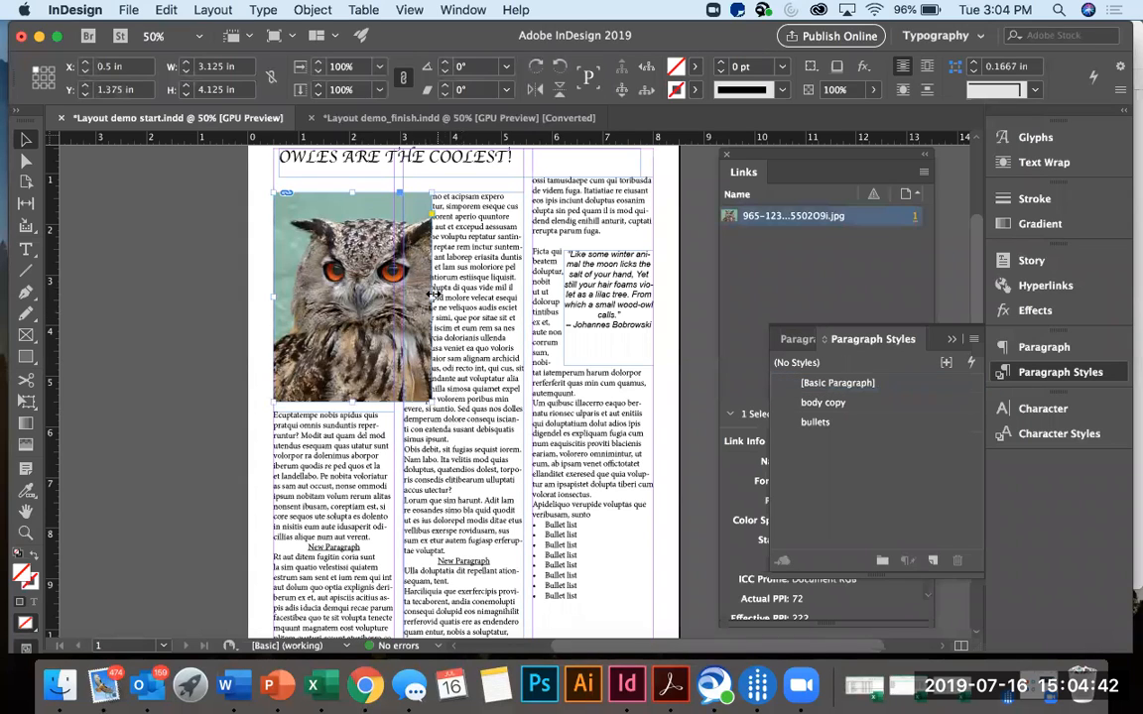
pyautogui.moveTo(431, 296); pyautogui.dragTo(518, 296)
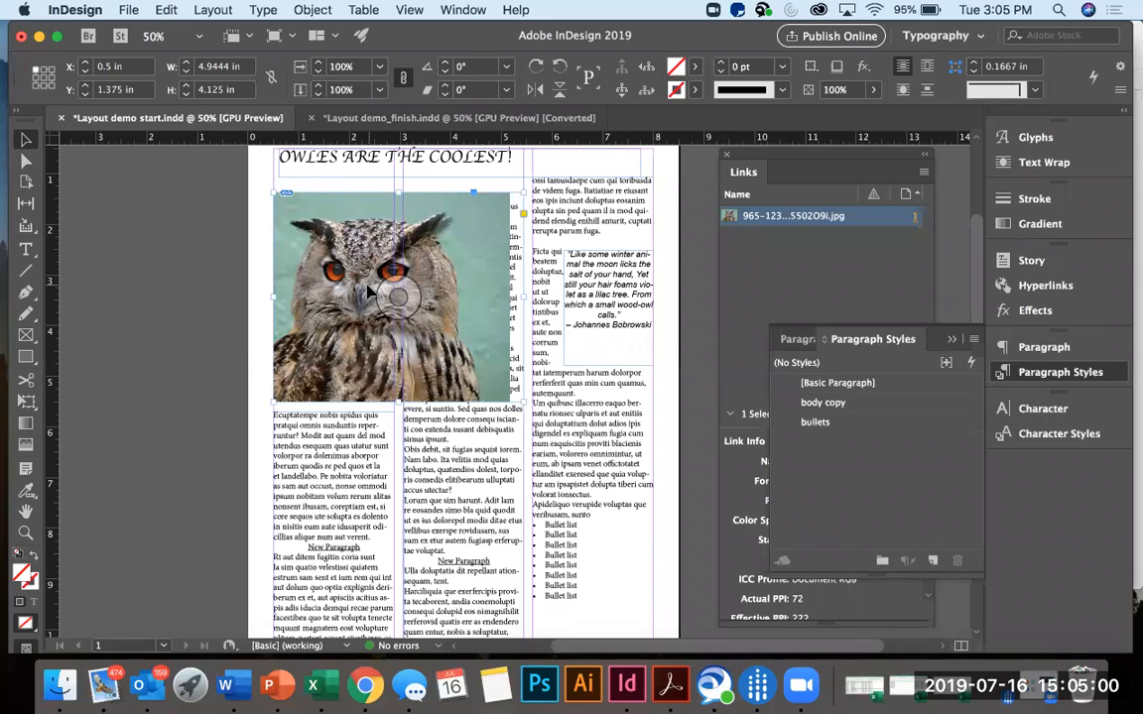
pyautogui.click(313, 10)
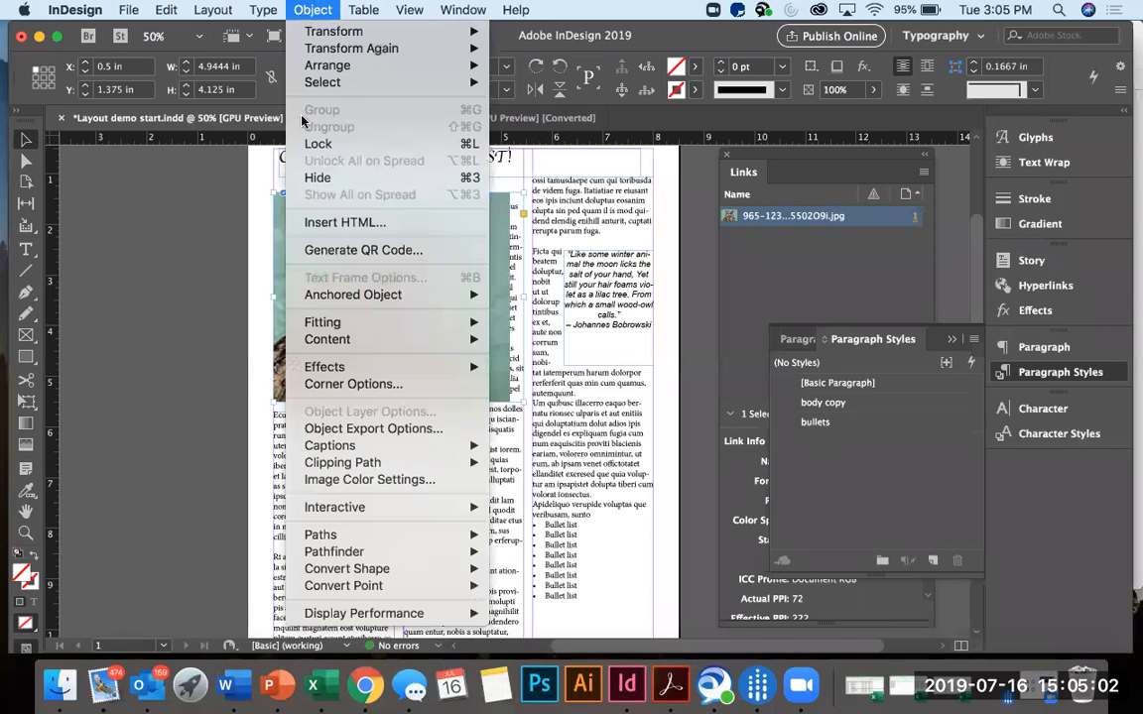
pyautogui.moveTo(409, 326)
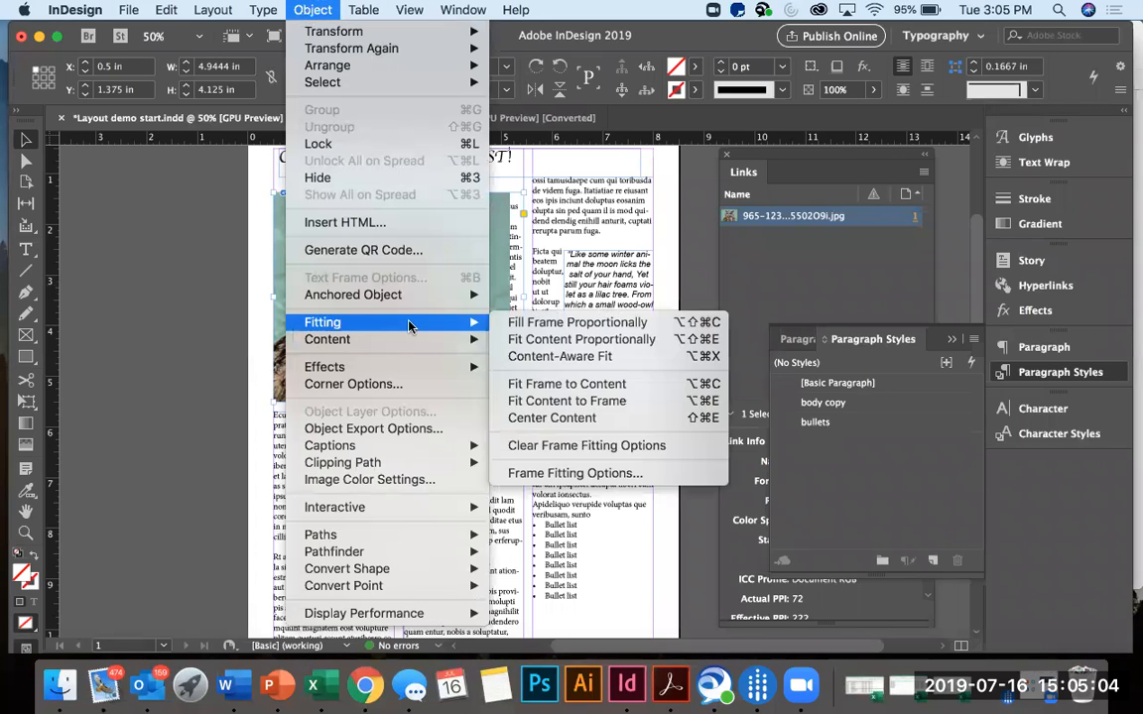
pyautogui.click(516, 323)
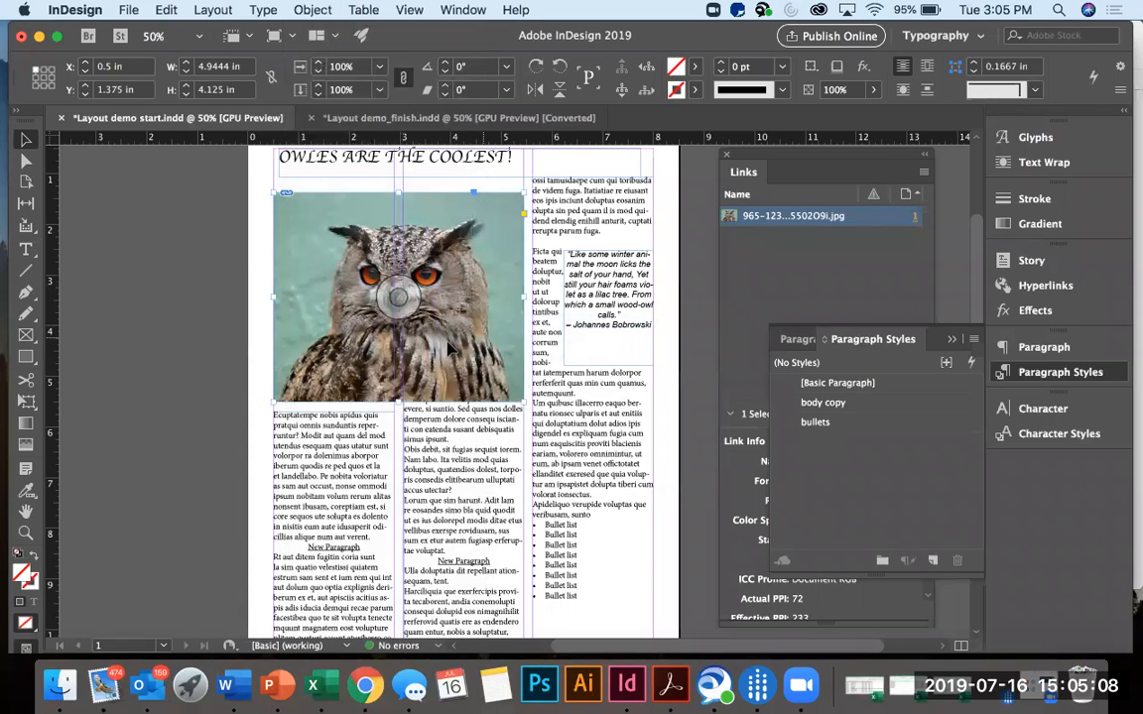
# Scale the owl photo inside its frame to about 38.55% and reposition it for a closer crop of the face.
pyautogui.click(398, 296)
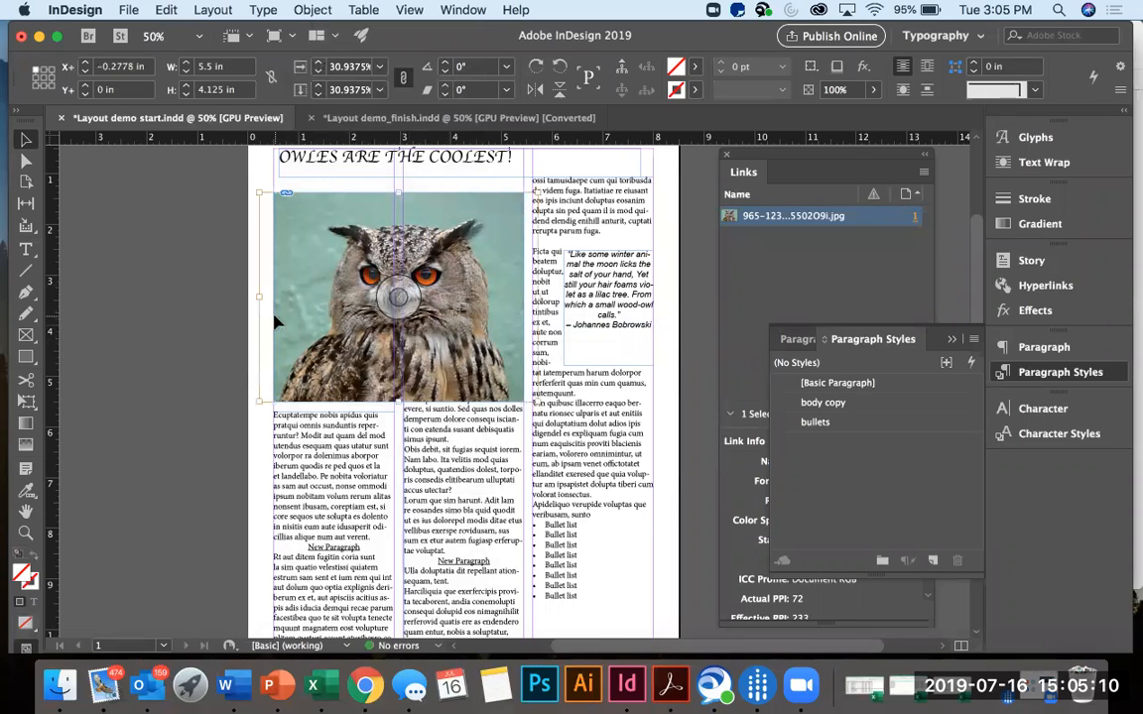
pyautogui.moveTo(257, 194); pyautogui.dragTo(198, 146)
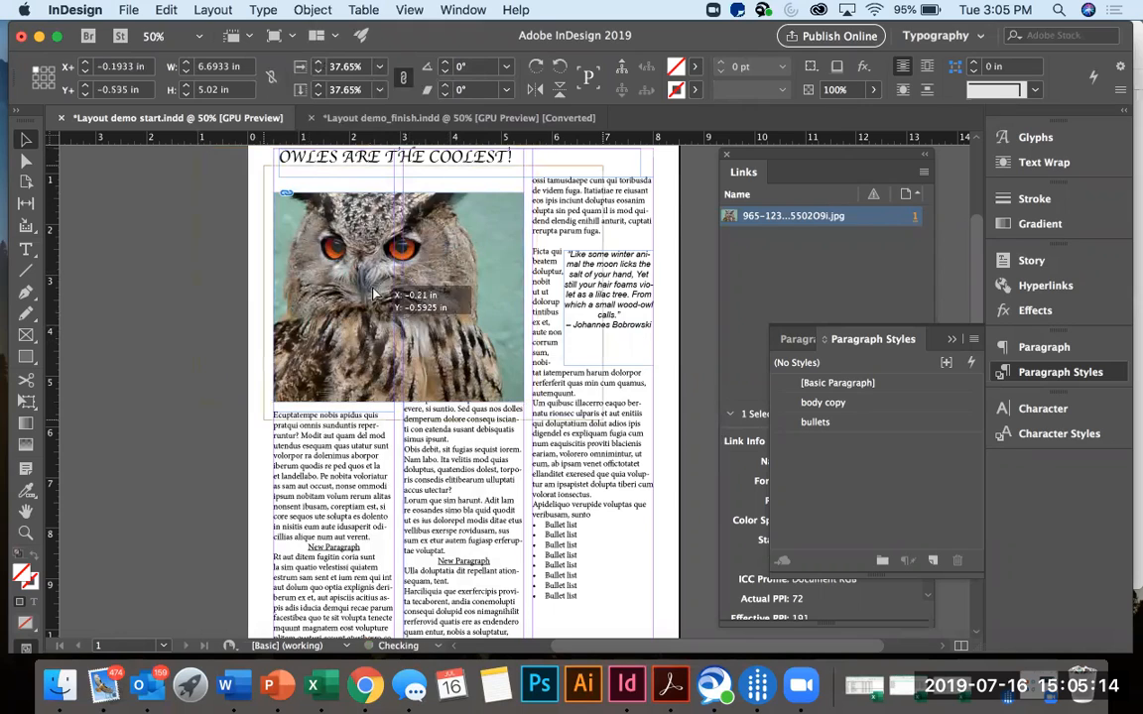
pyautogui.moveTo(332, 235); pyautogui.dragTo(401, 250)
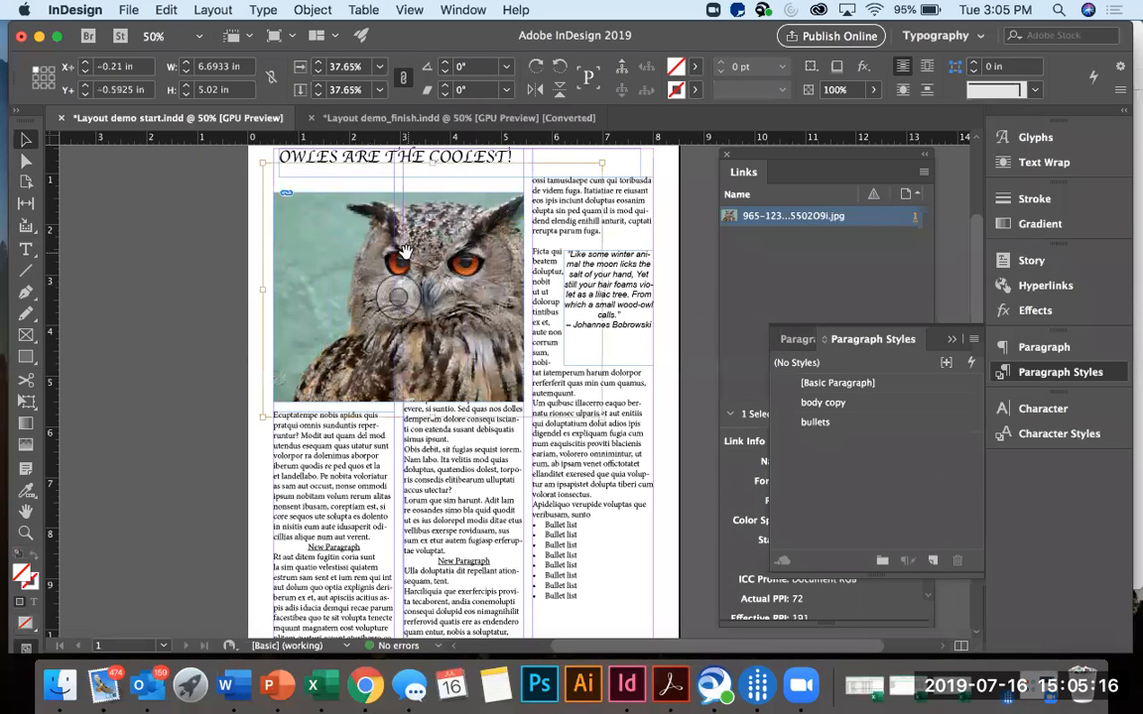
pyautogui.moveTo(266, 166)
pyautogui.mouseDown()
pyautogui.moveTo(238, 146)
pyautogui.moveTo(258, 160)
pyautogui.mouseUp()
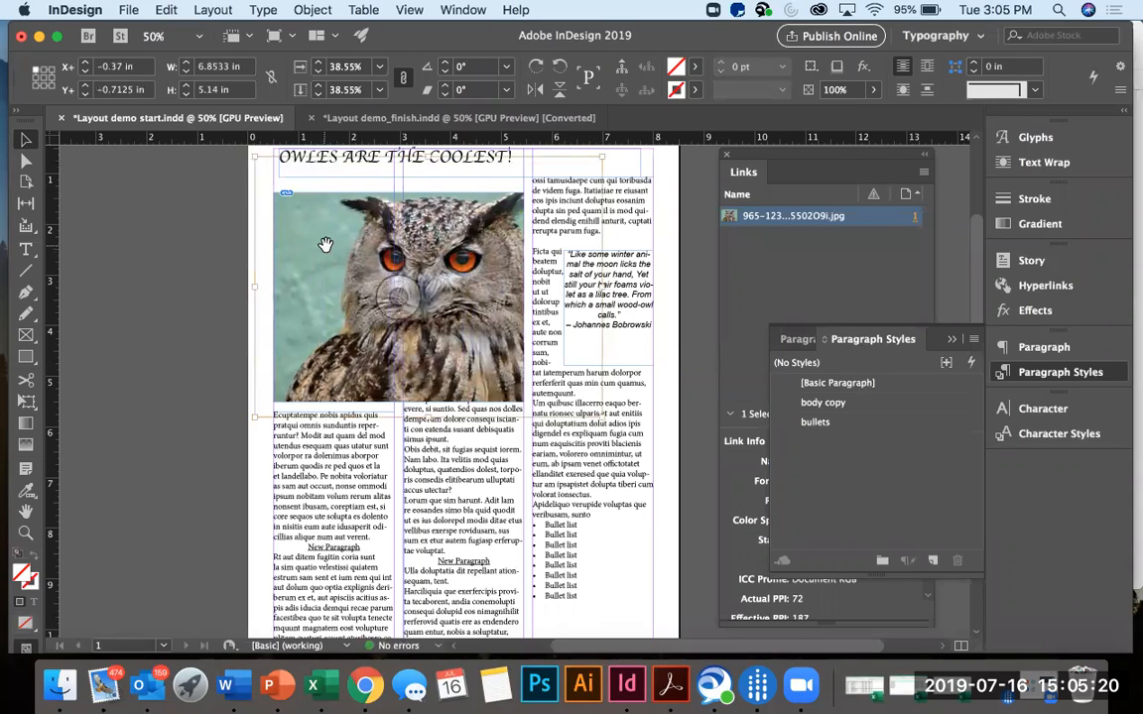
pyautogui.moveTo(324, 247); pyautogui.dragTo(331, 246)
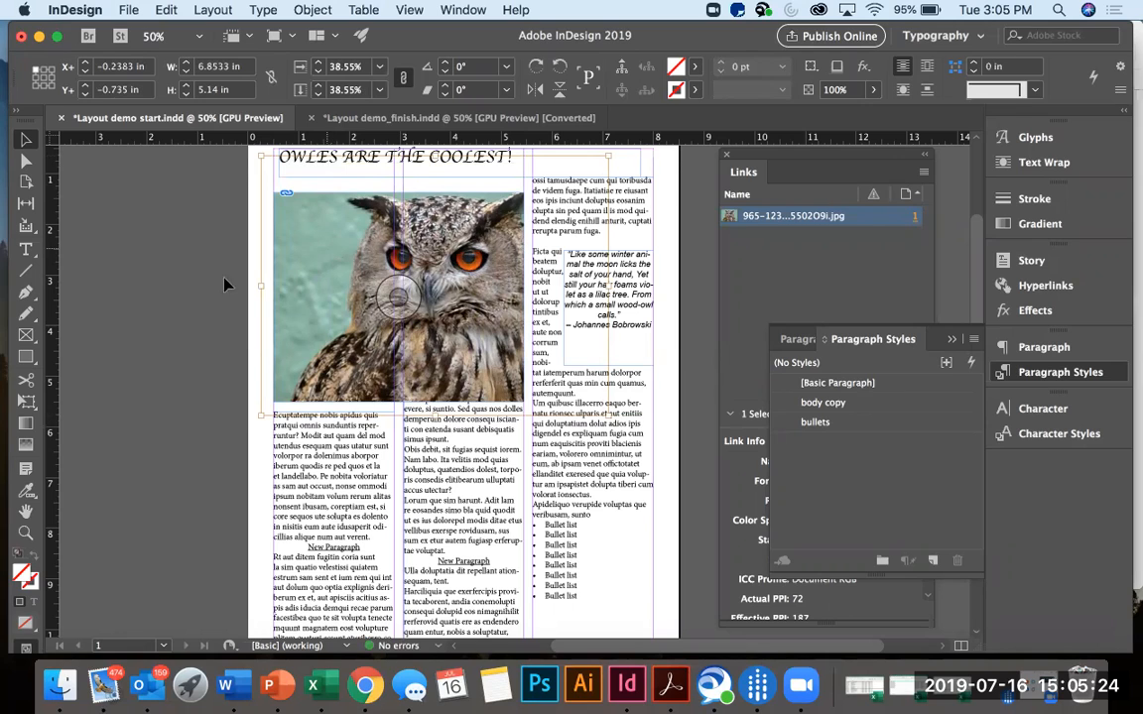
pyautogui.click(193, 254)
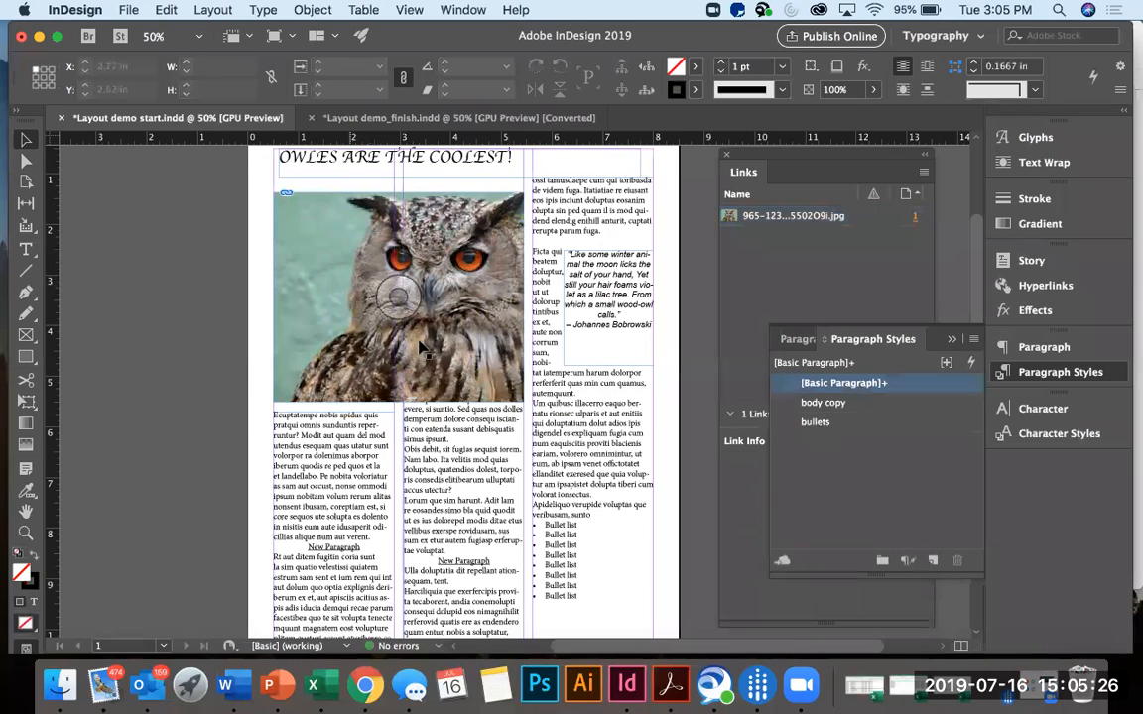
pyautogui.scroll(4, 466, 349)
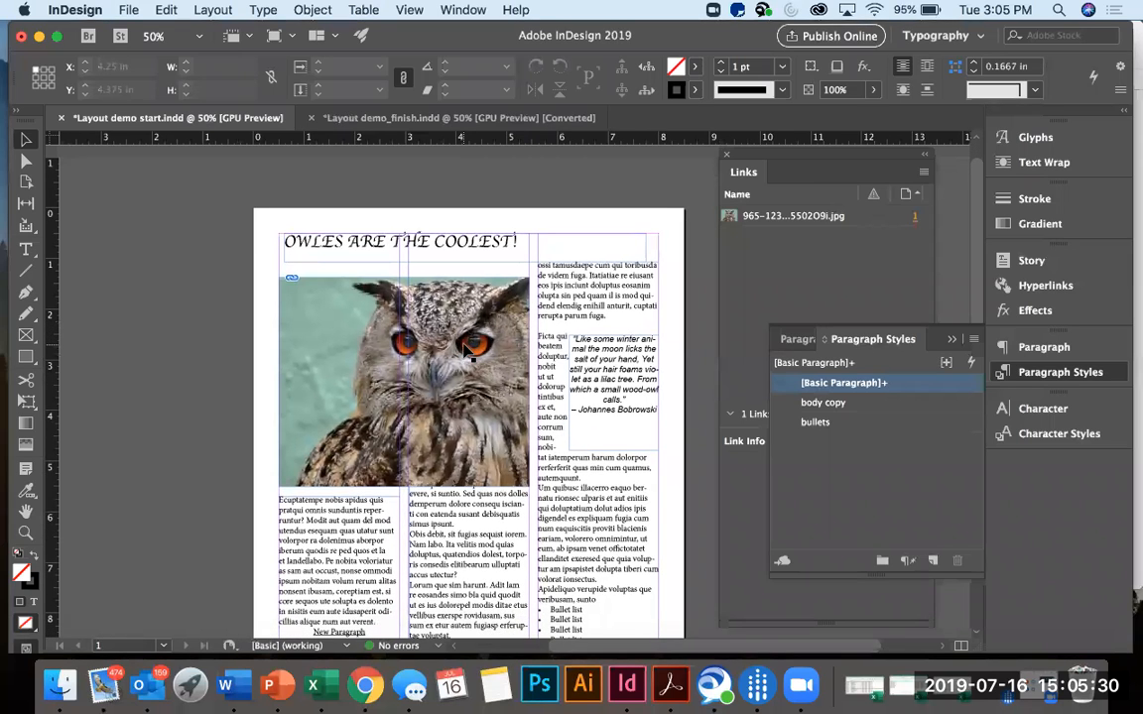
pyautogui.scroll(-5, 466, 350)
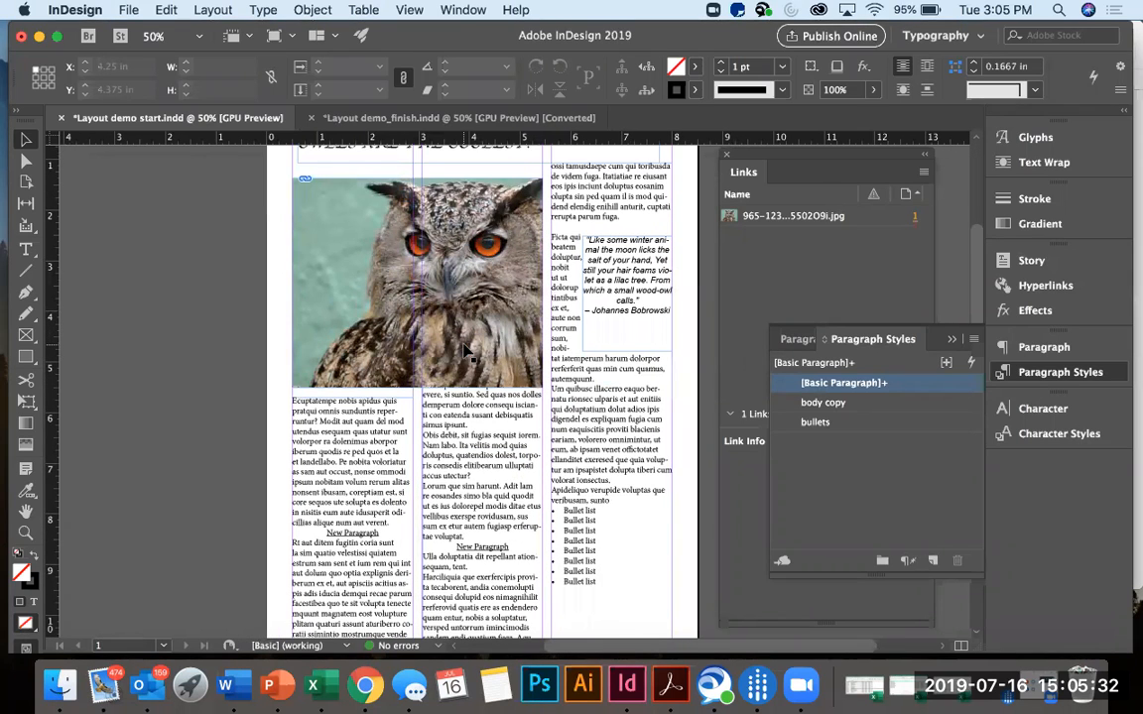
# Change the font of the whole headline "OWLES ARE THE COOLEST!" to HWT Artz.
pyautogui.scroll(-1, 467, 350)
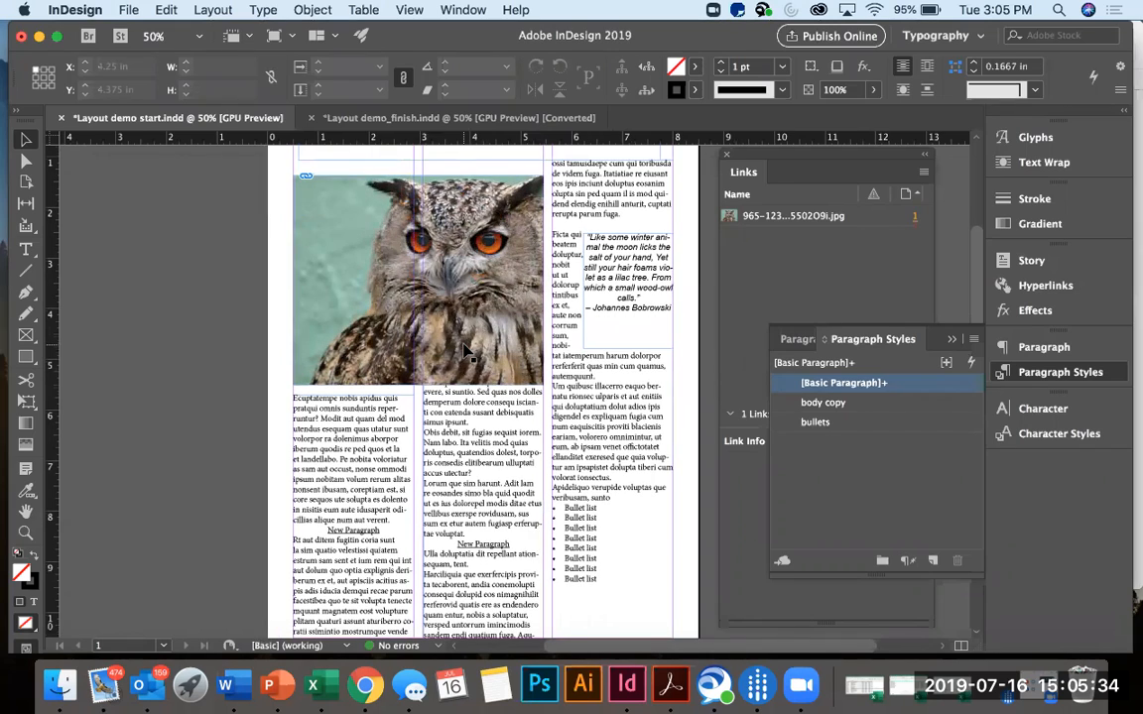
pyautogui.scroll(2, 466, 349)
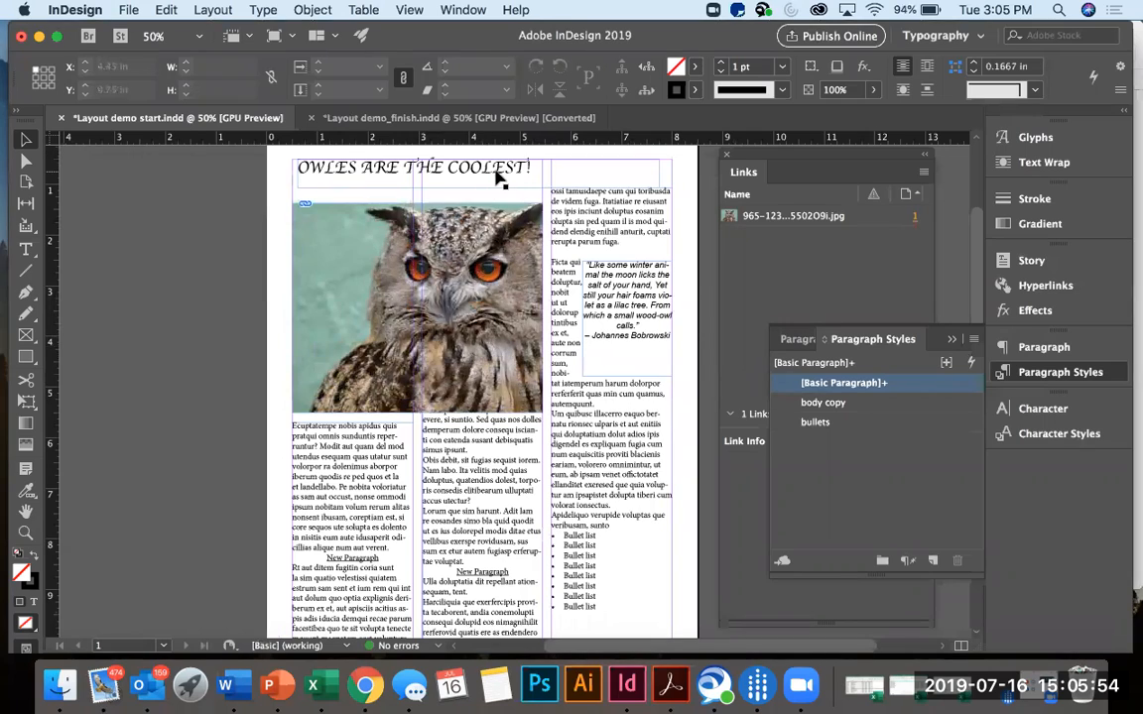
pyautogui.click(316, 173)
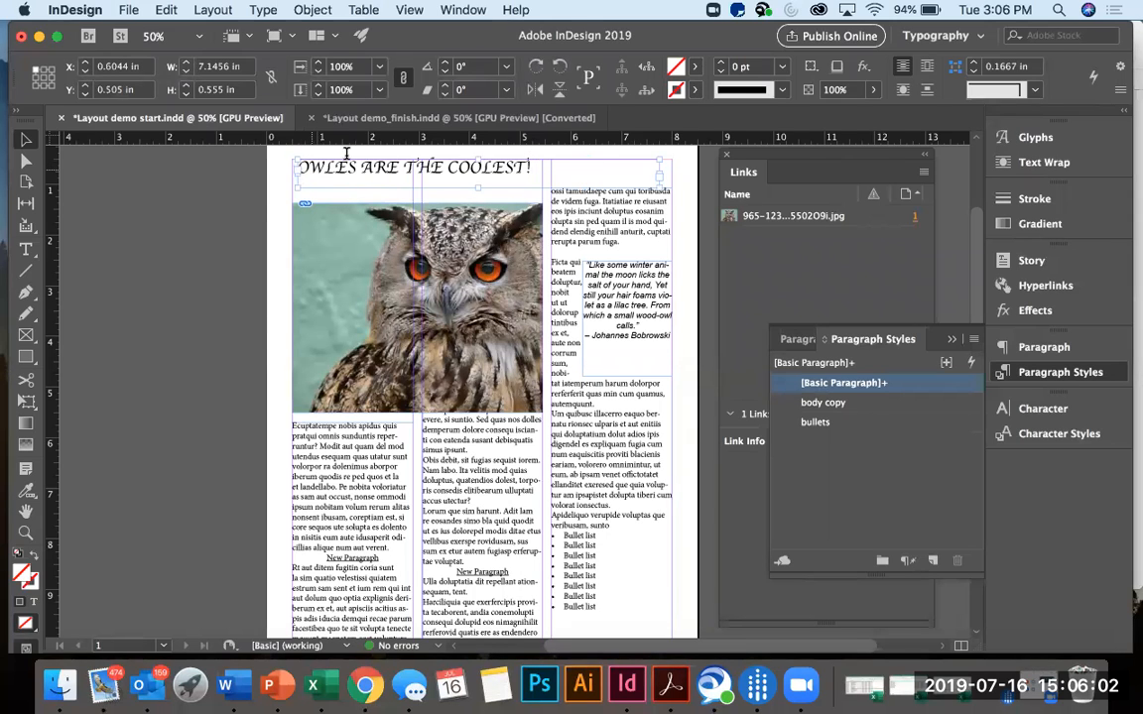
pyautogui.moveTo(533, 169); pyautogui.dragTo(347, 153)
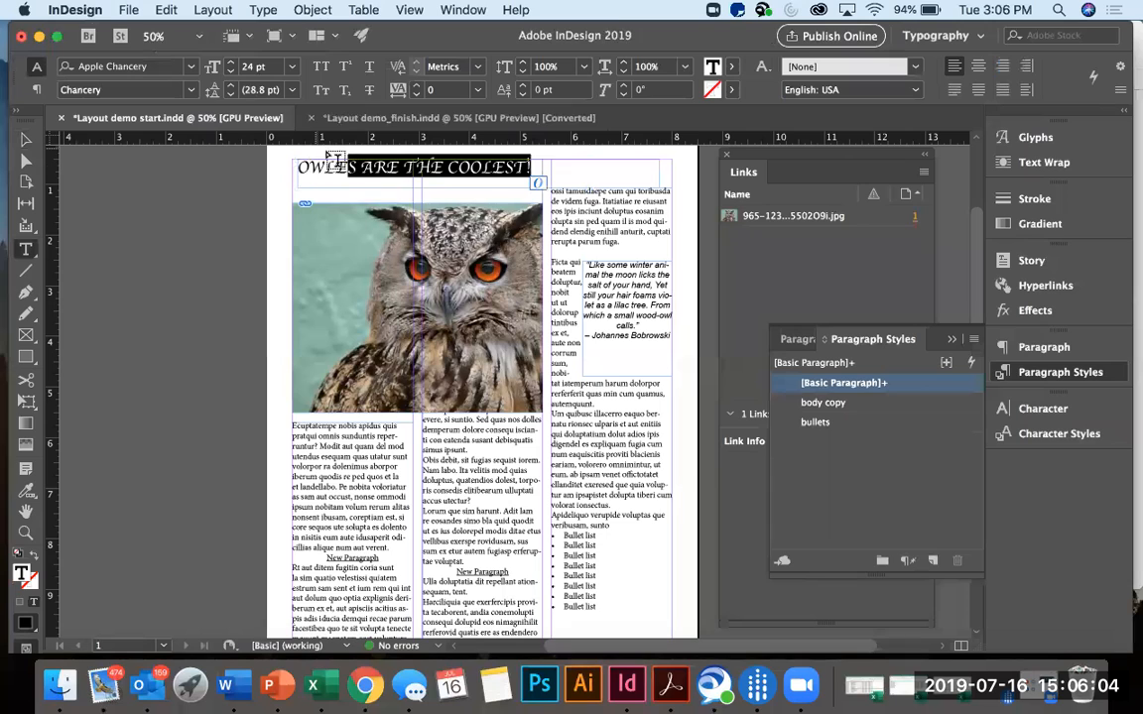
pyautogui.click(533, 166)
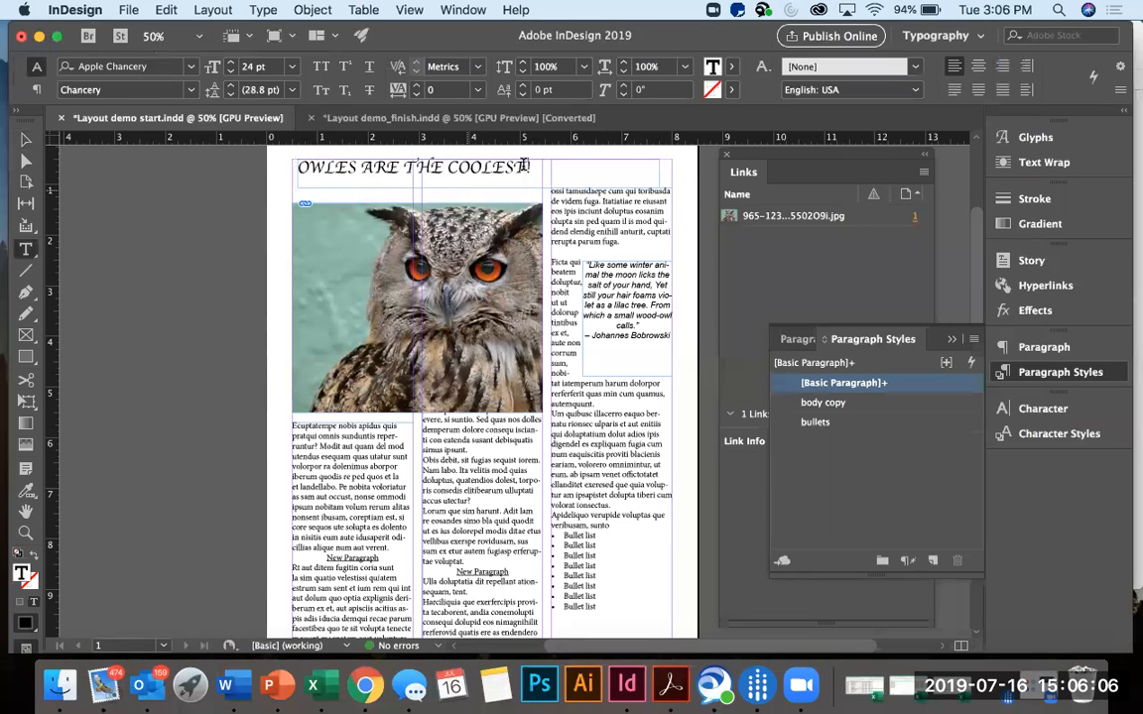
pyautogui.moveTo(325, 167); pyautogui.dragTo(282, 173)
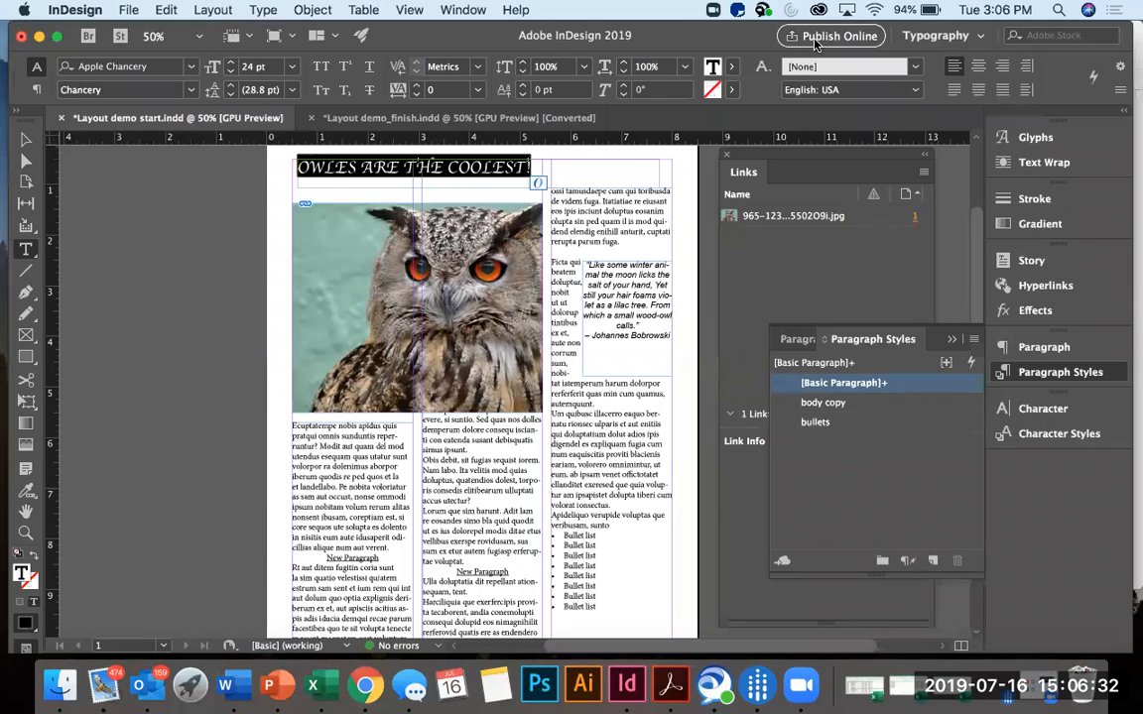
pyautogui.click(192, 67)
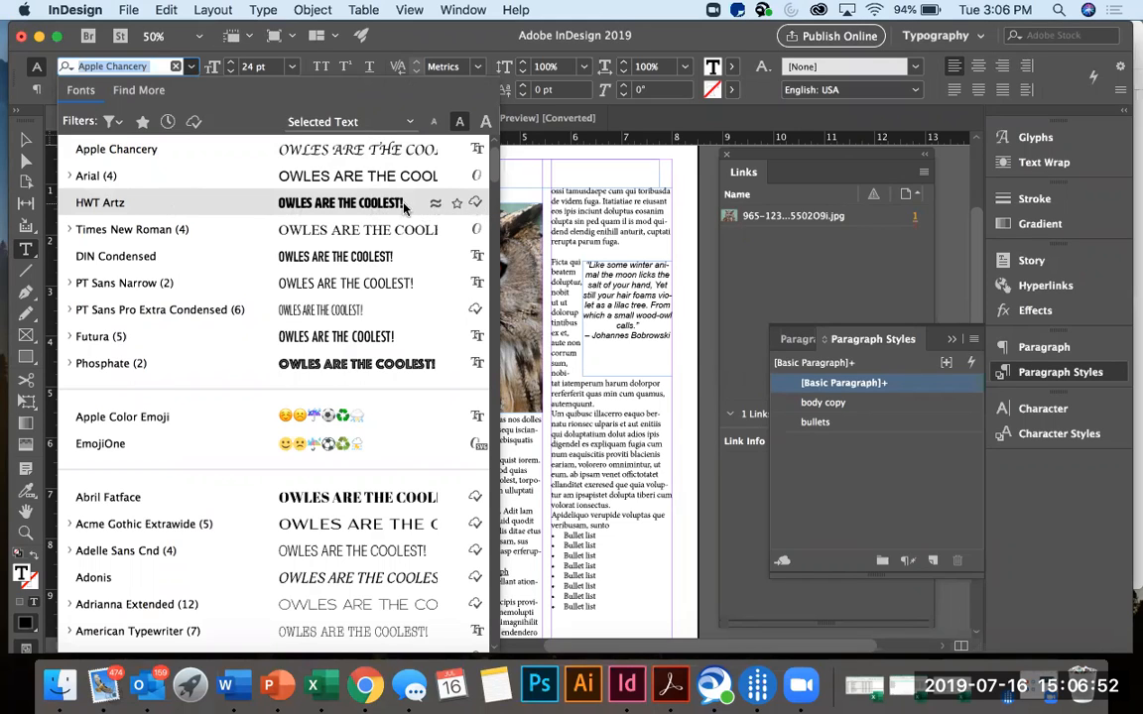
pyautogui.click(349, 203)
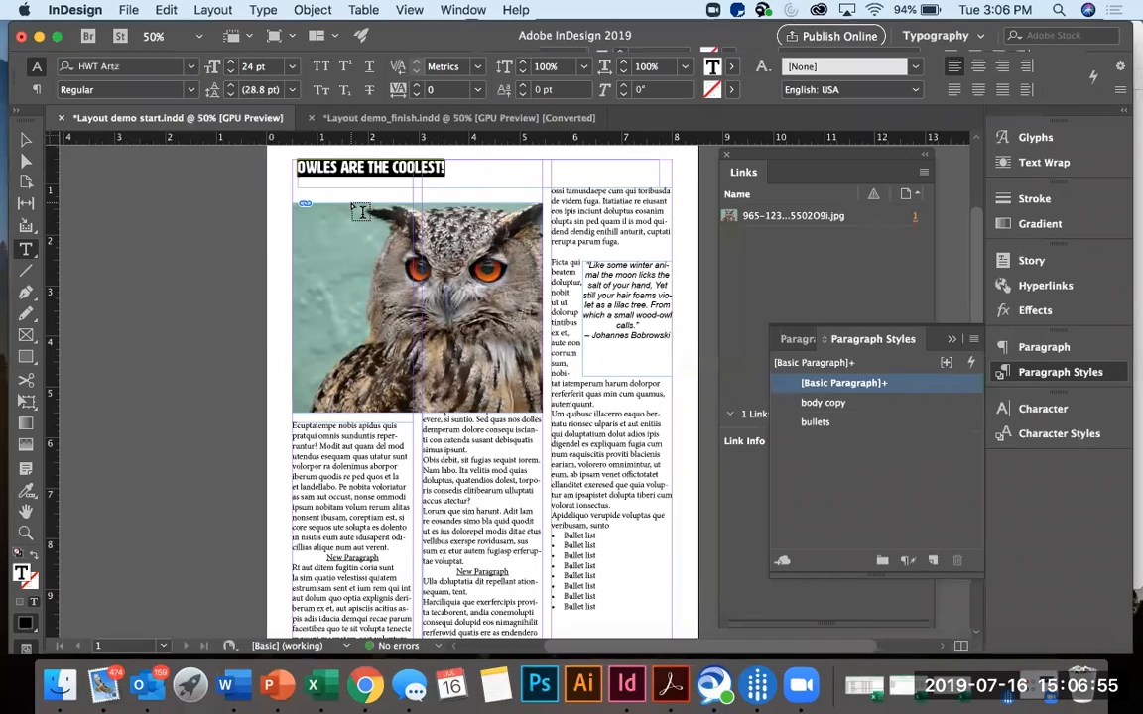
pyautogui.click(471, 174)
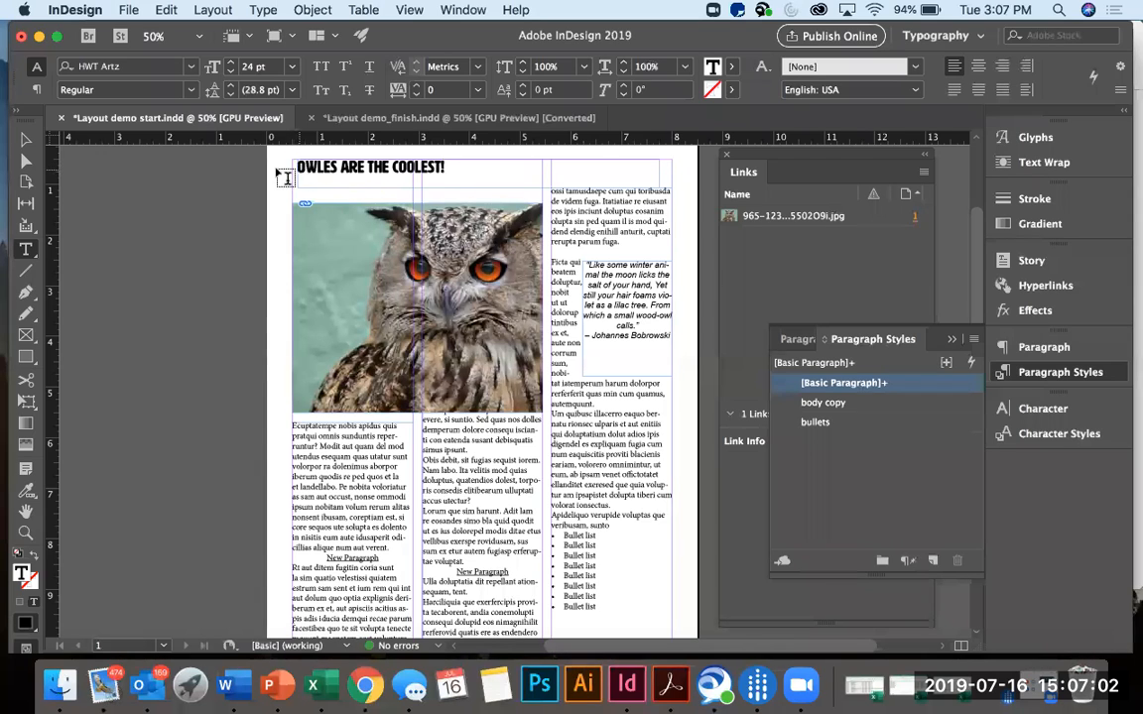
# Widen the headline's text frame to 7.5 in, from the left margin at 0.5 in across all three columns.
pyautogui.click(27, 140)
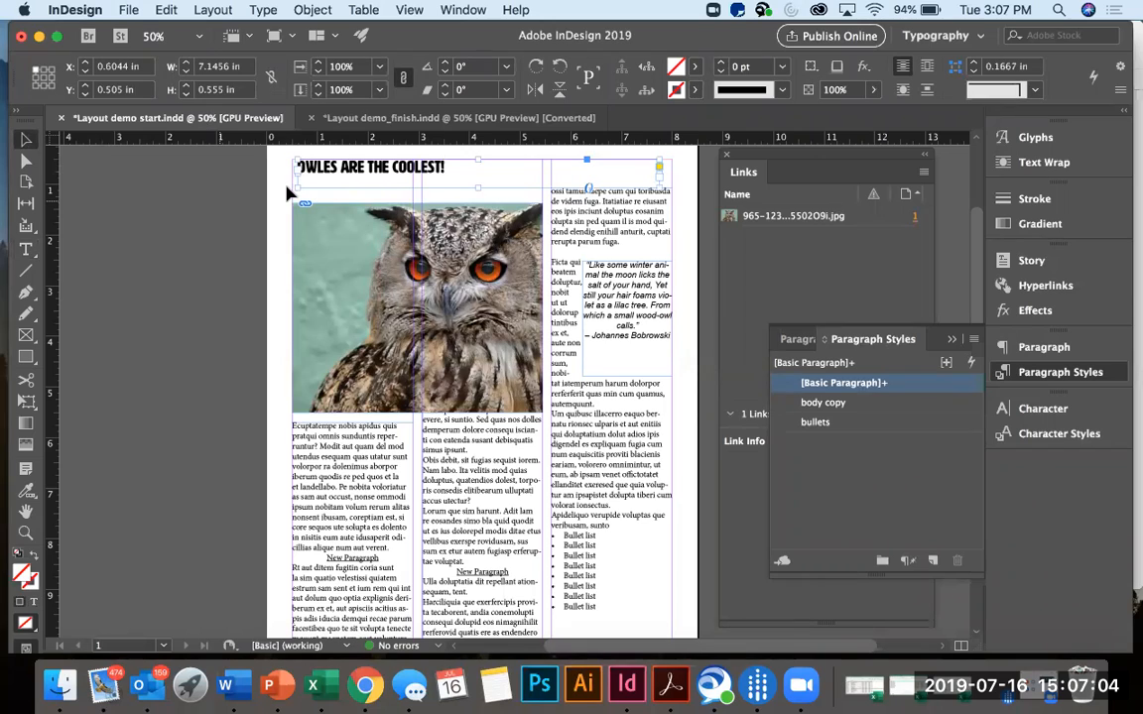
pyautogui.moveTo(295, 178)
pyautogui.mouseDown()
pyautogui.moveTo(279, 171)
pyautogui.moveTo(291, 176)
pyautogui.mouseUp()
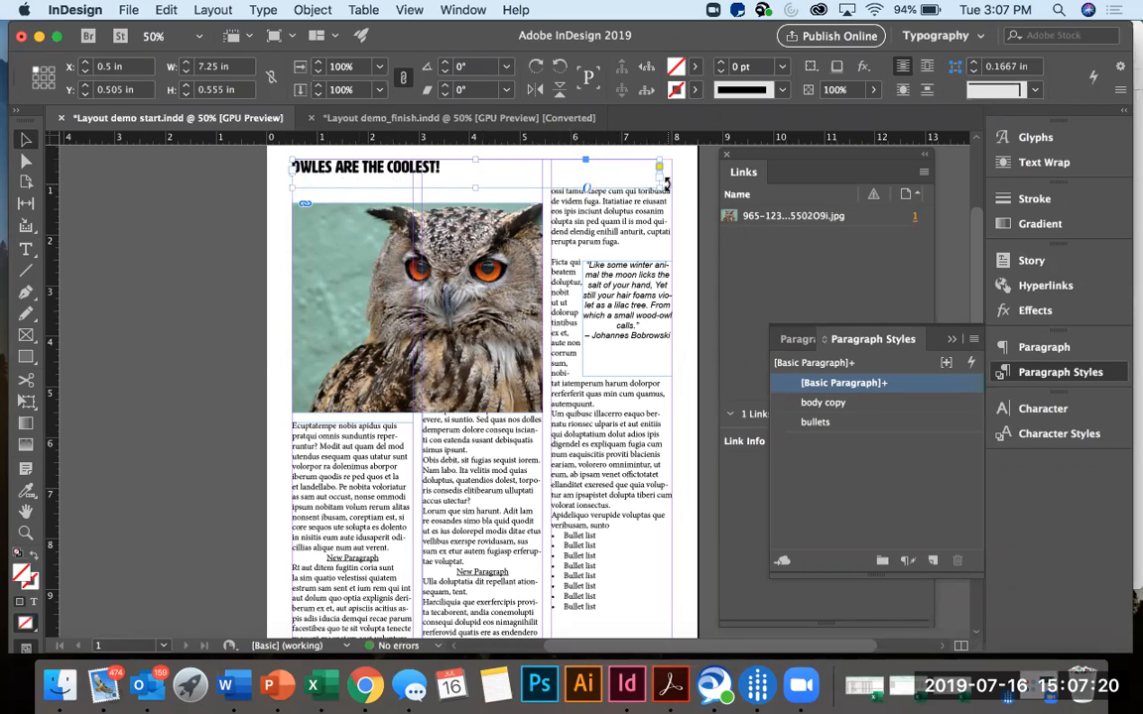
pyautogui.moveTo(667, 175); pyautogui.dragTo(672, 173)
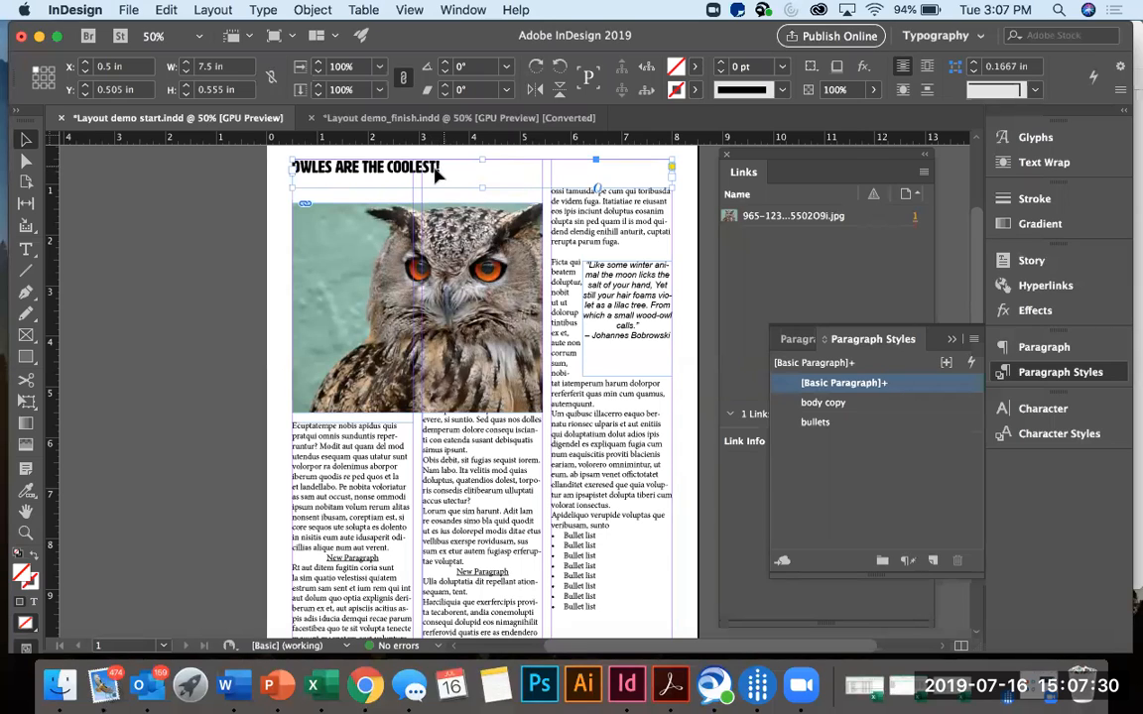
# Enlarge the entire headline text to 49 pt.
pyautogui.doubleClick(402, 157)
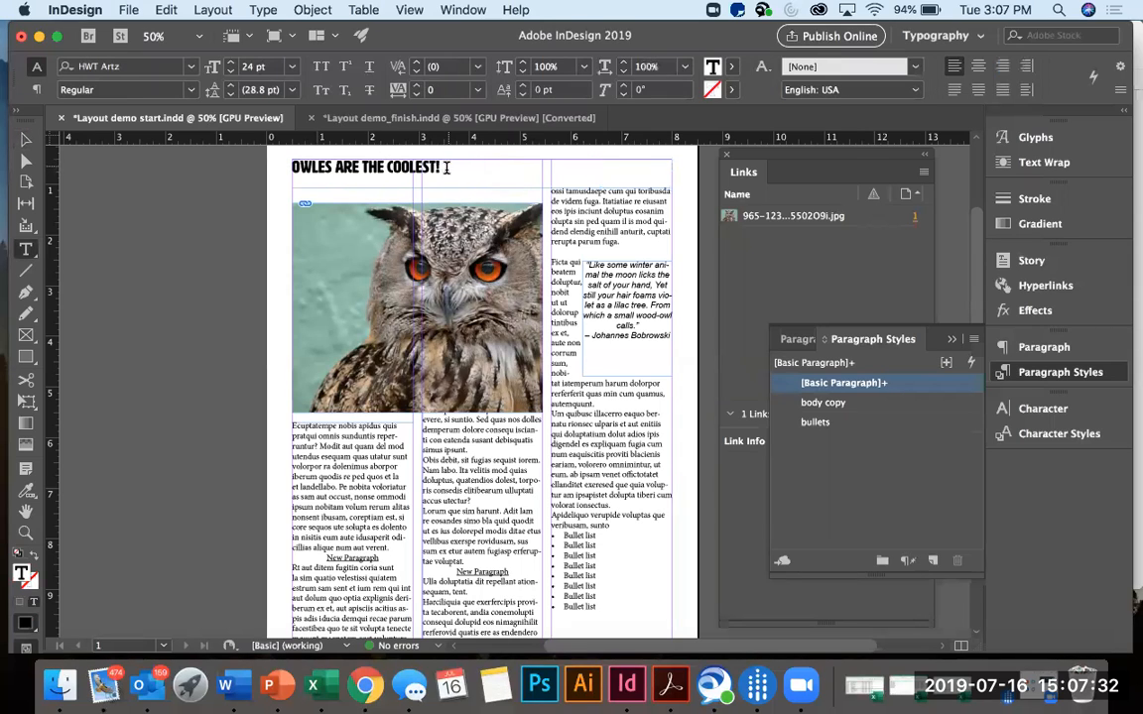
pyautogui.moveTo(402, 153); pyautogui.dragTo(248, 150)
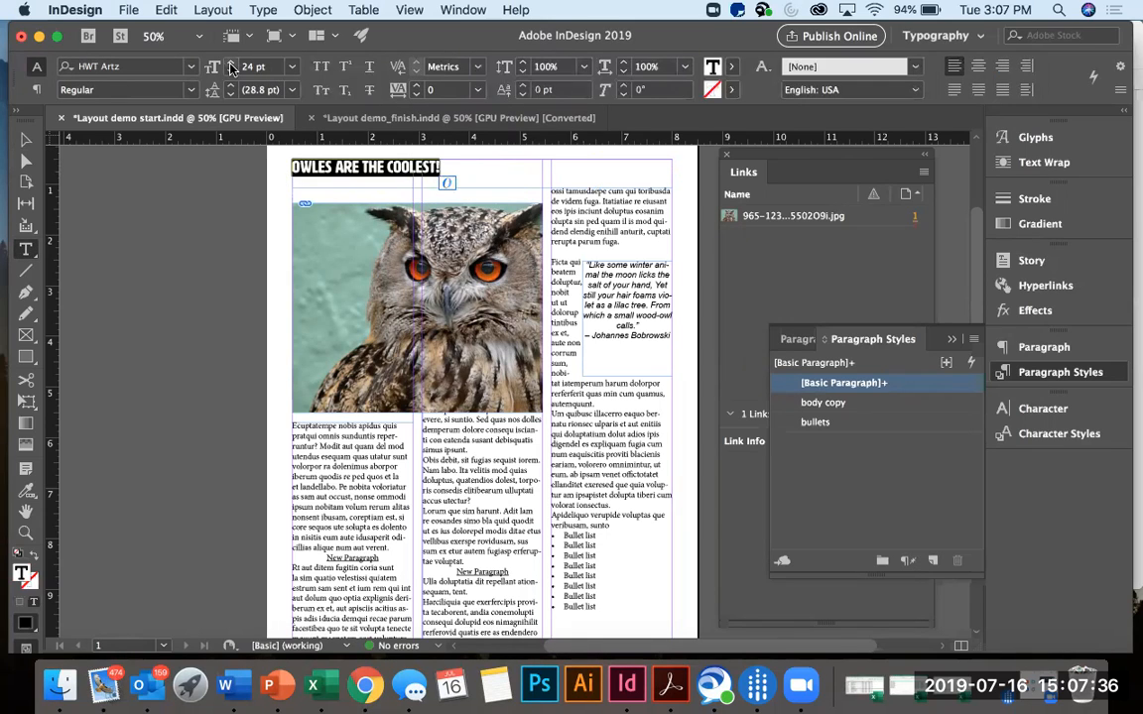
pyautogui.click(230, 66)
pyautogui.click(231, 65)
pyautogui.click(231, 65)
pyautogui.click(230, 66)
pyautogui.click(230, 66)
pyautogui.click(230, 65)
pyautogui.click(230, 65)
pyautogui.click(230, 66)
pyautogui.click(230, 66)
pyautogui.click(230, 65)
pyautogui.click(230, 65)
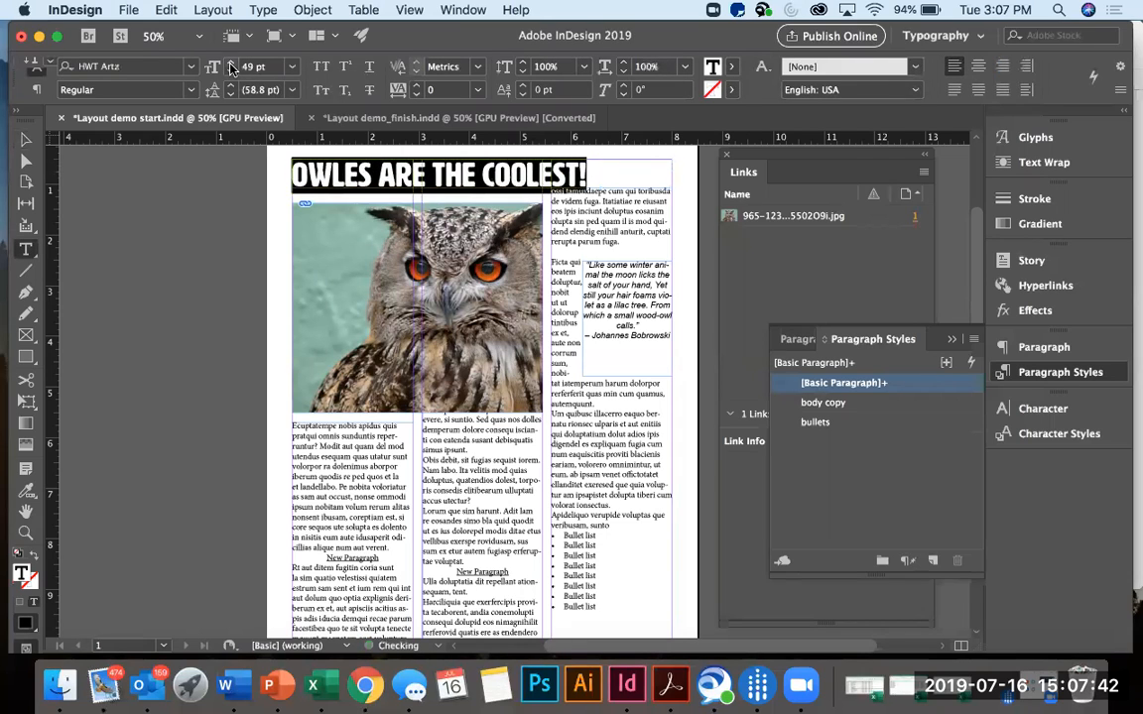
pyautogui.click(230, 66)
pyautogui.click(230, 74)
pyautogui.click(230, 74)
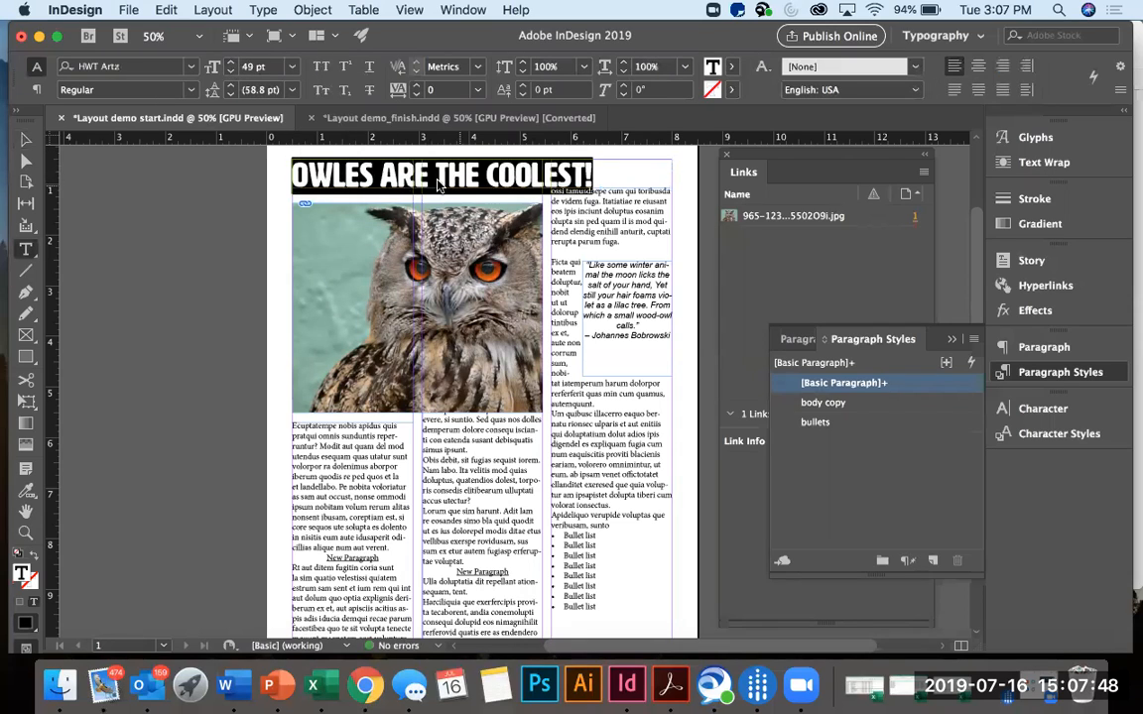
pyautogui.click(231, 62)
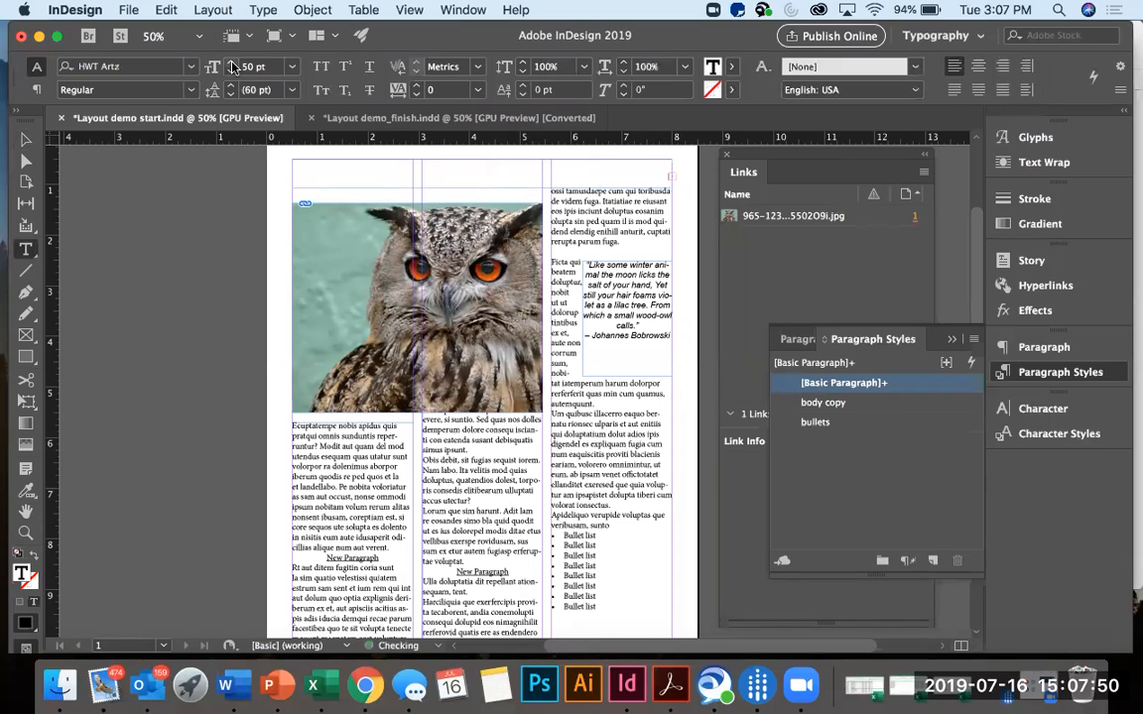
pyautogui.click(230, 70)
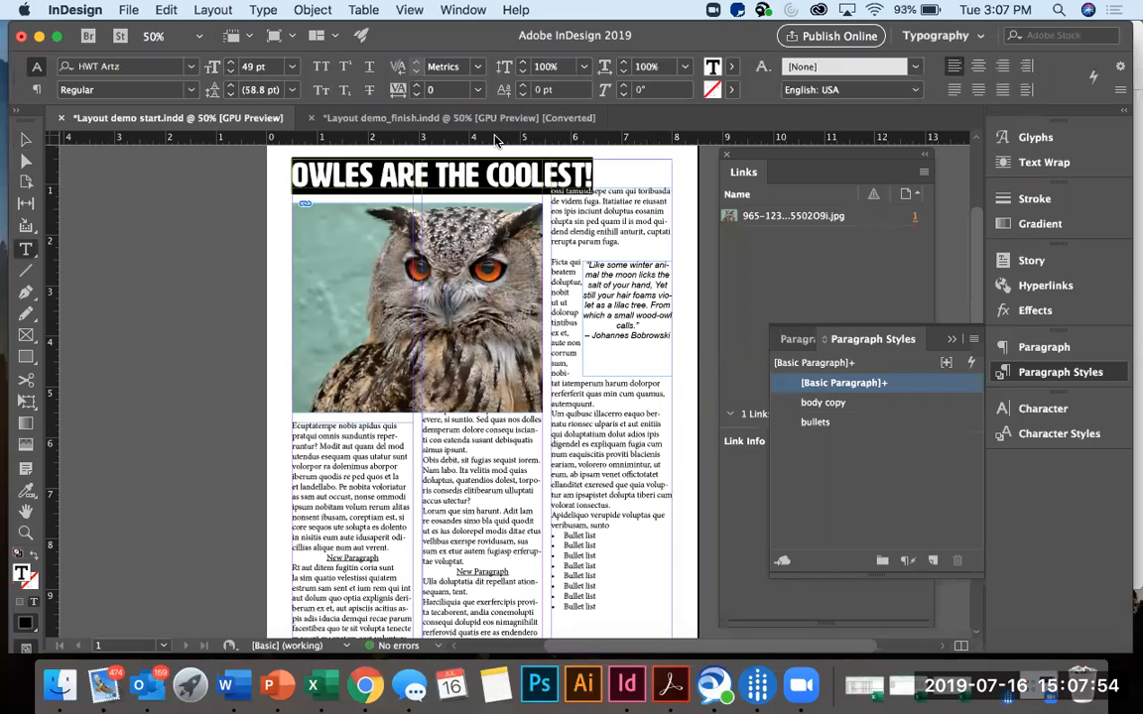
# Set the headline's tracking to 90 so the letters spread further across the page width.
pyautogui.click(416, 85)
pyautogui.click(417, 85)
pyautogui.click(417, 85)
pyautogui.click(417, 85)
pyautogui.click(416, 85)
pyautogui.click(417, 85)
pyautogui.click(416, 85)
pyautogui.click(417, 85)
pyautogui.click(417, 85)
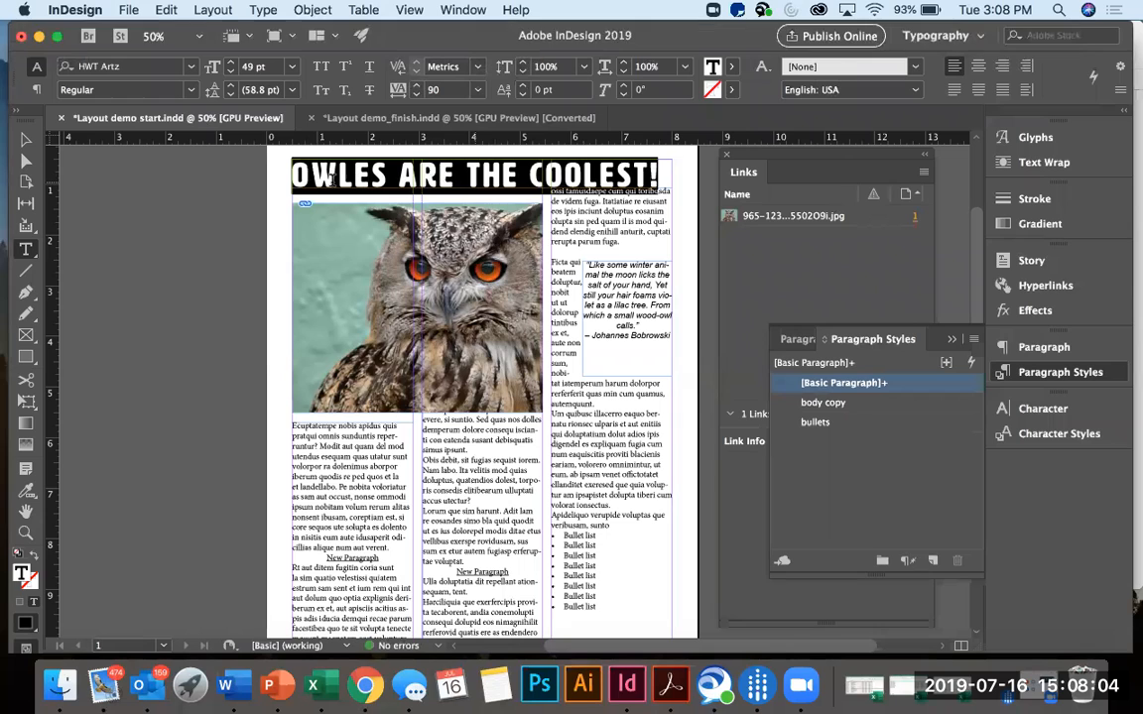
# Extend the headline frame downward to 0.755 in high and set the headline's font size to 51 pt.
pyautogui.click(25, 140)
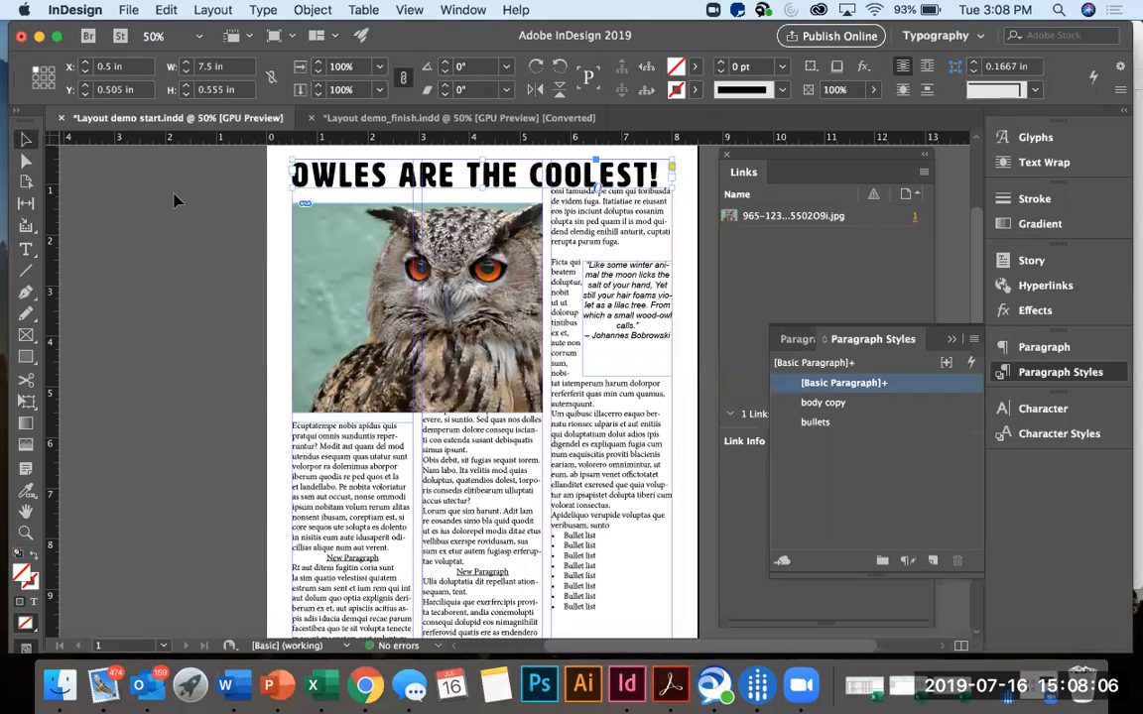
pyautogui.moveTo(483, 188); pyautogui.dragTo(481, 199)
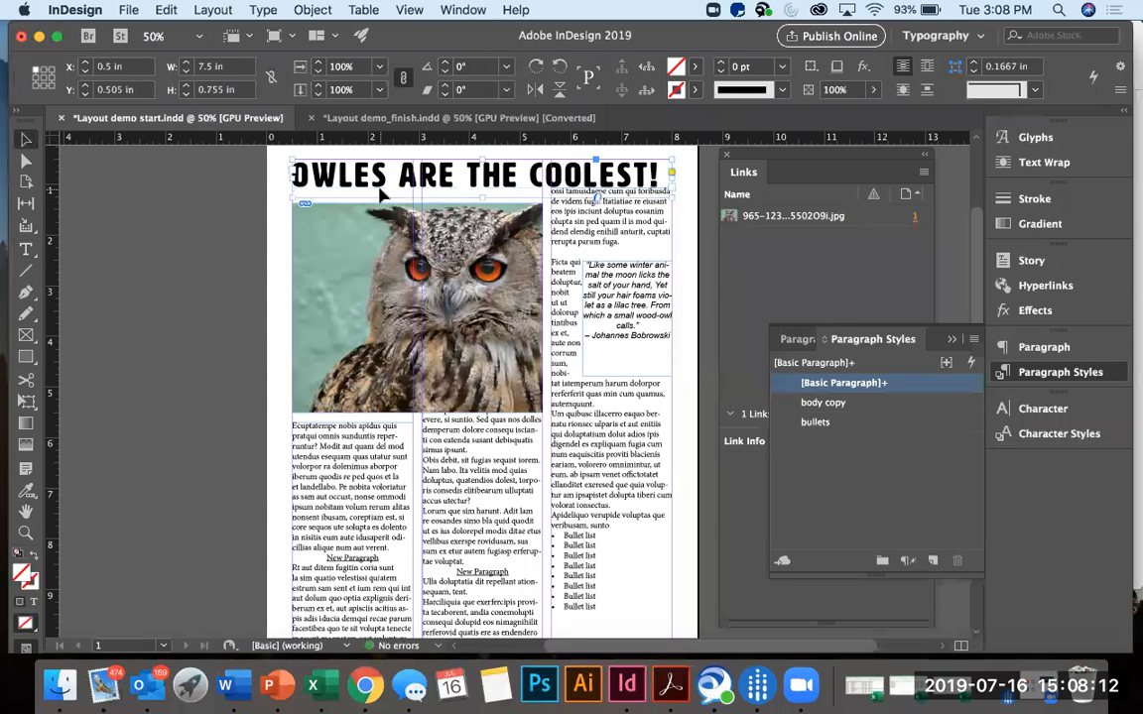
pyautogui.doubleClick(352, 174)
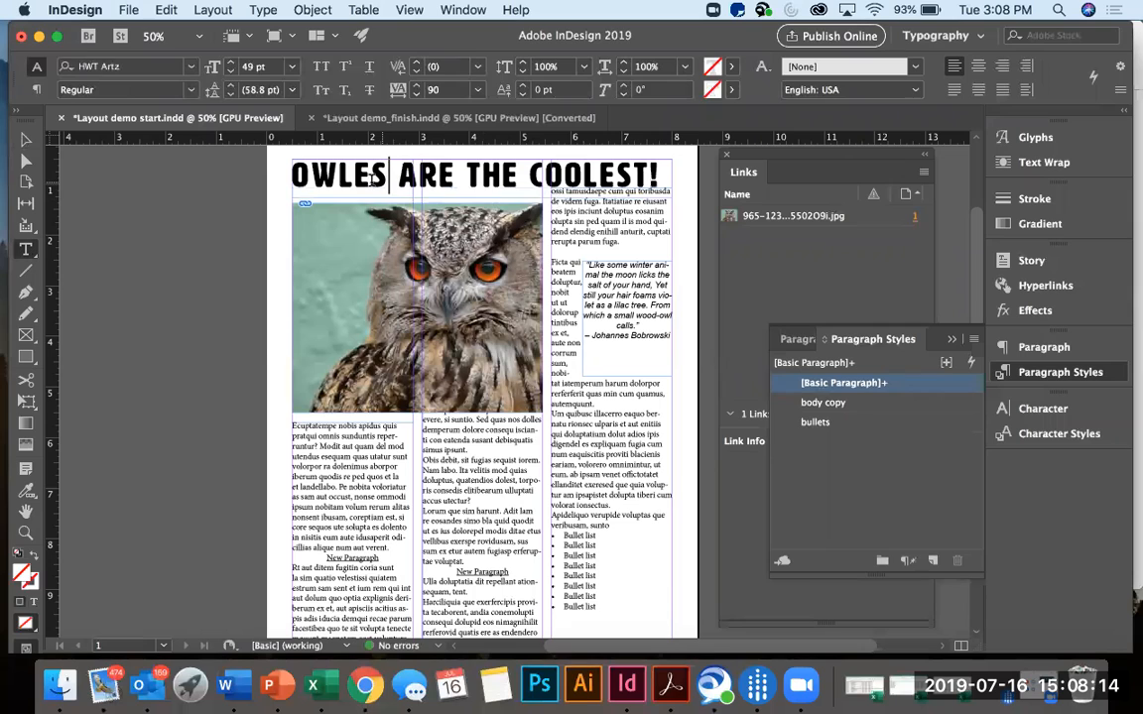
pyautogui.moveTo(291, 173); pyautogui.dragTo(680, 172)
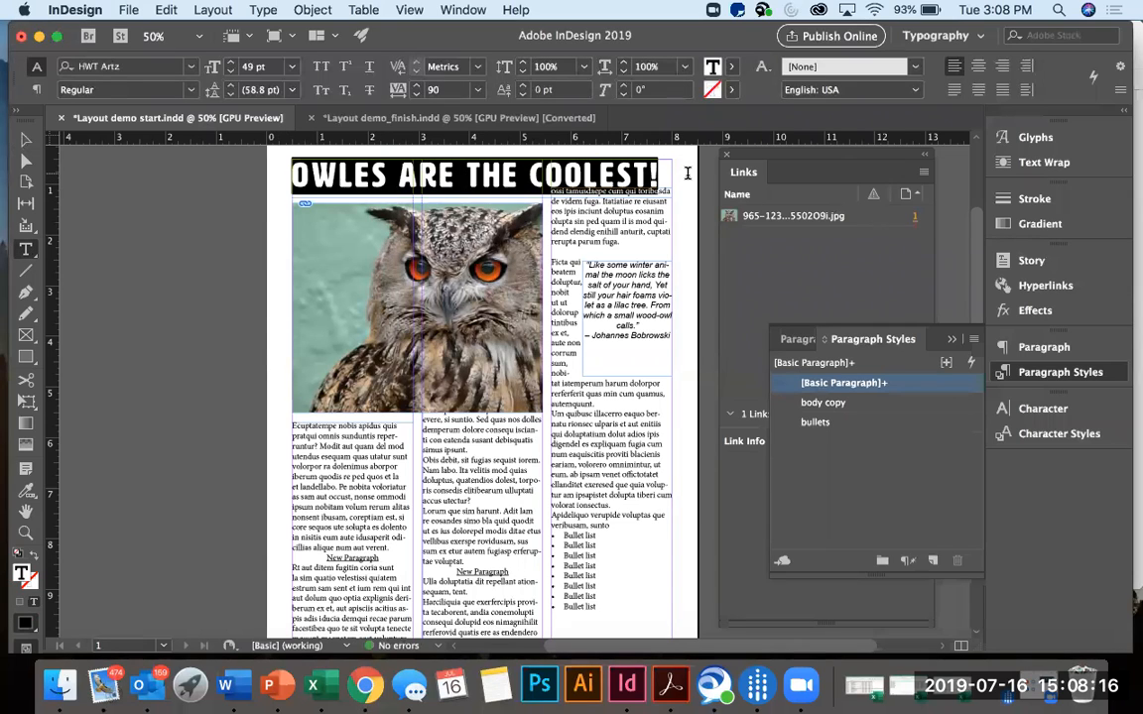
pyautogui.click(231, 71)
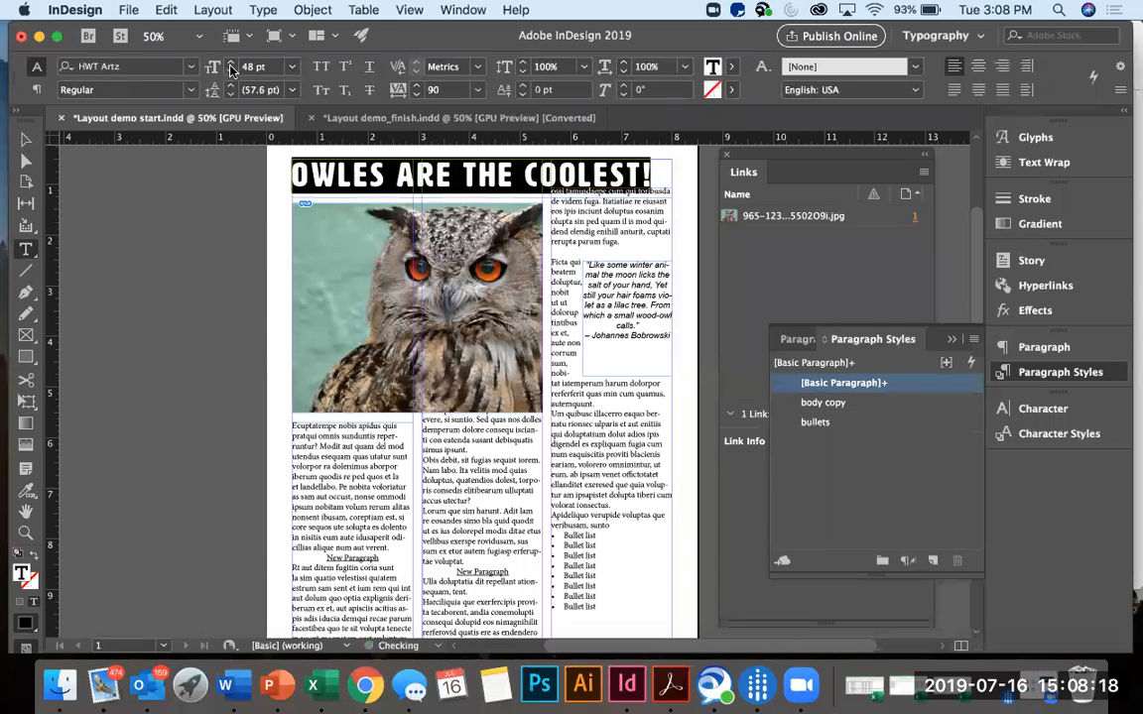
pyautogui.click(232, 63)
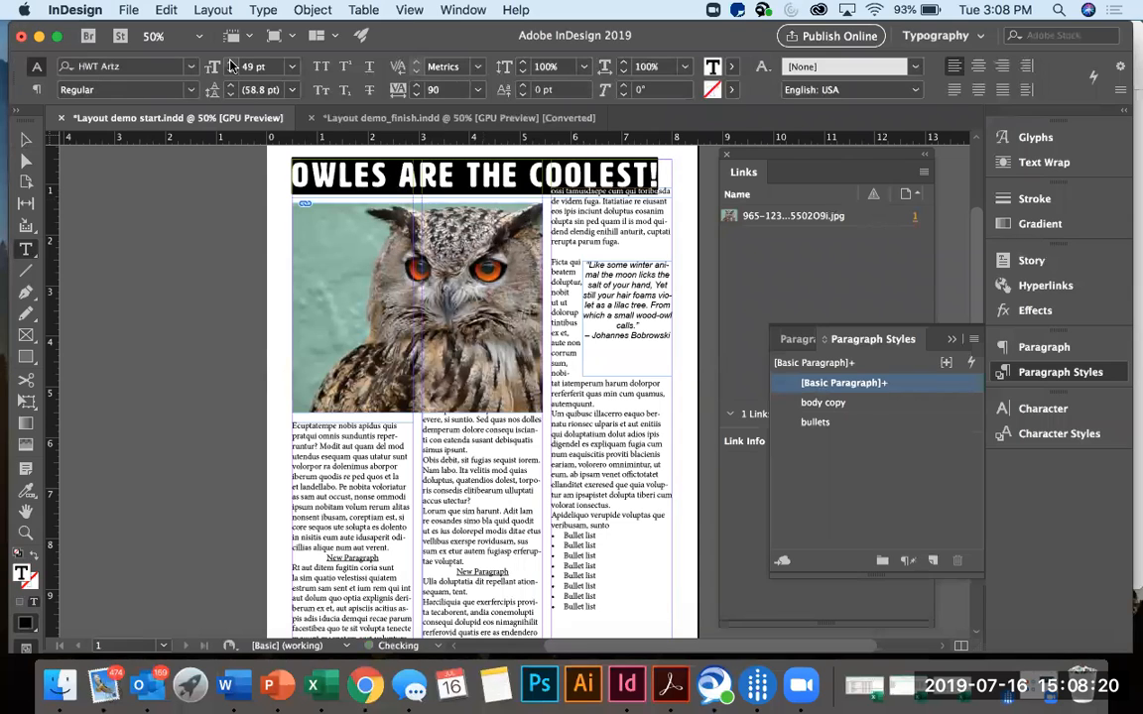
pyautogui.click(231, 63)
pyautogui.click(232, 64)
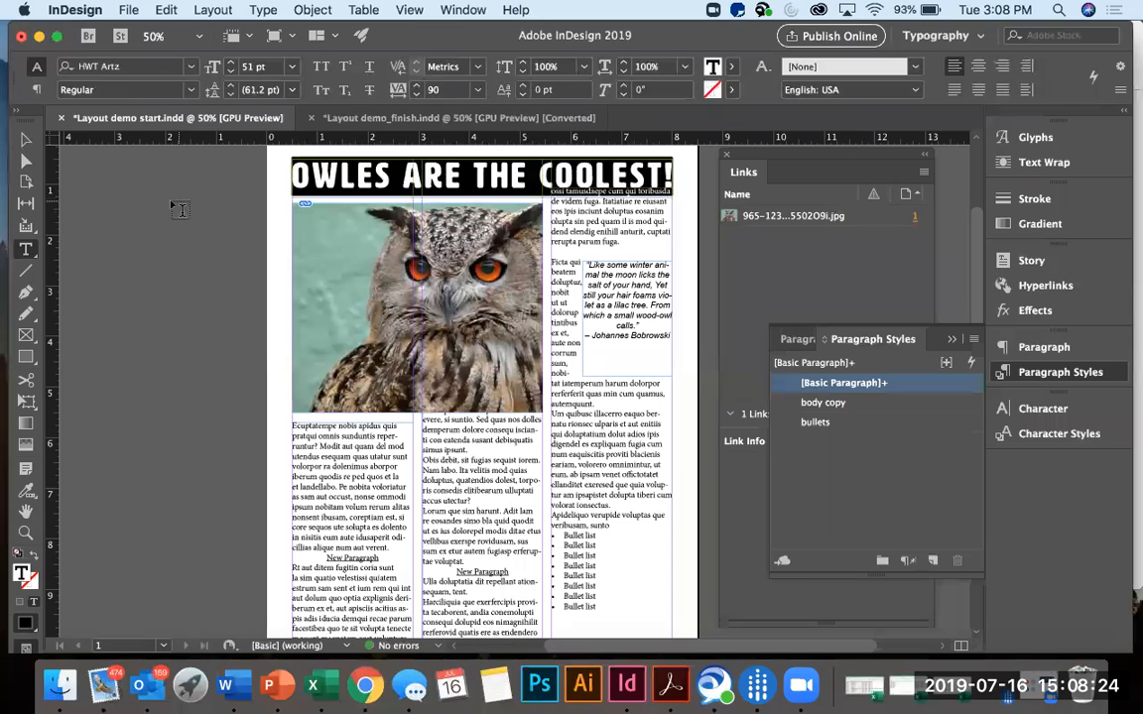
pyautogui.press('Escape')
pyautogui.click(98, 184)
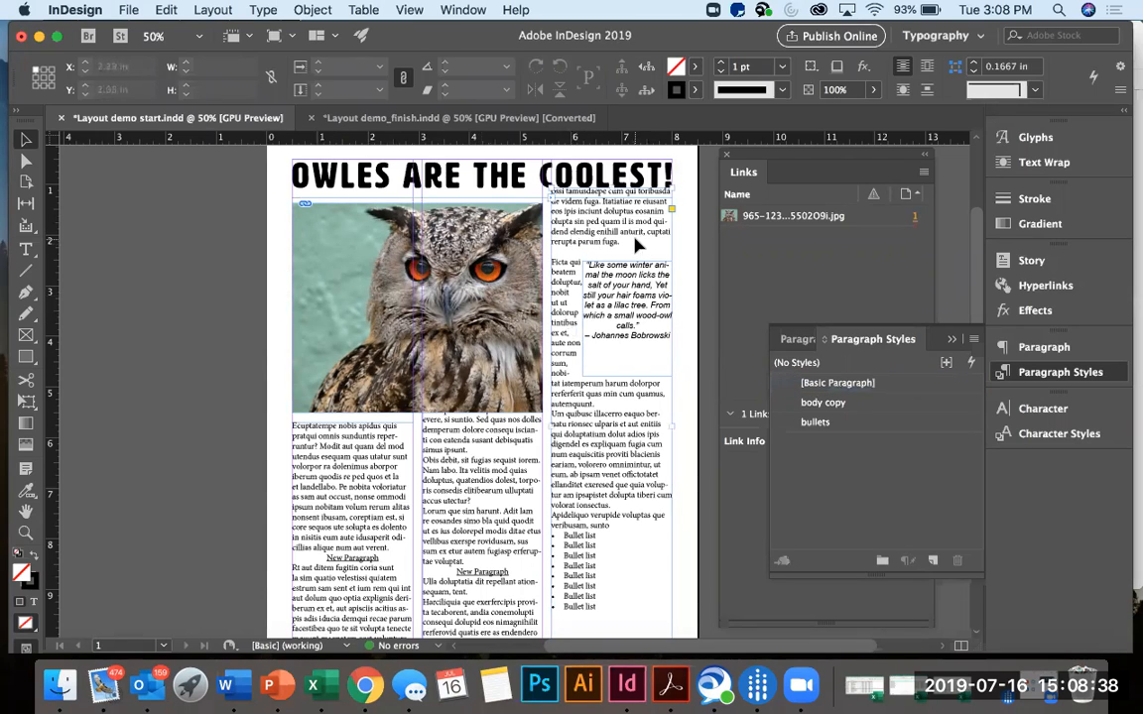
# Lower the top edge of the third column's text frame to 1.375 in and the middle column's to 5.7 in, below the photo.
pyautogui.click(636, 244)
pyautogui.moveTo(612, 191); pyautogui.dragTo(611, 205)
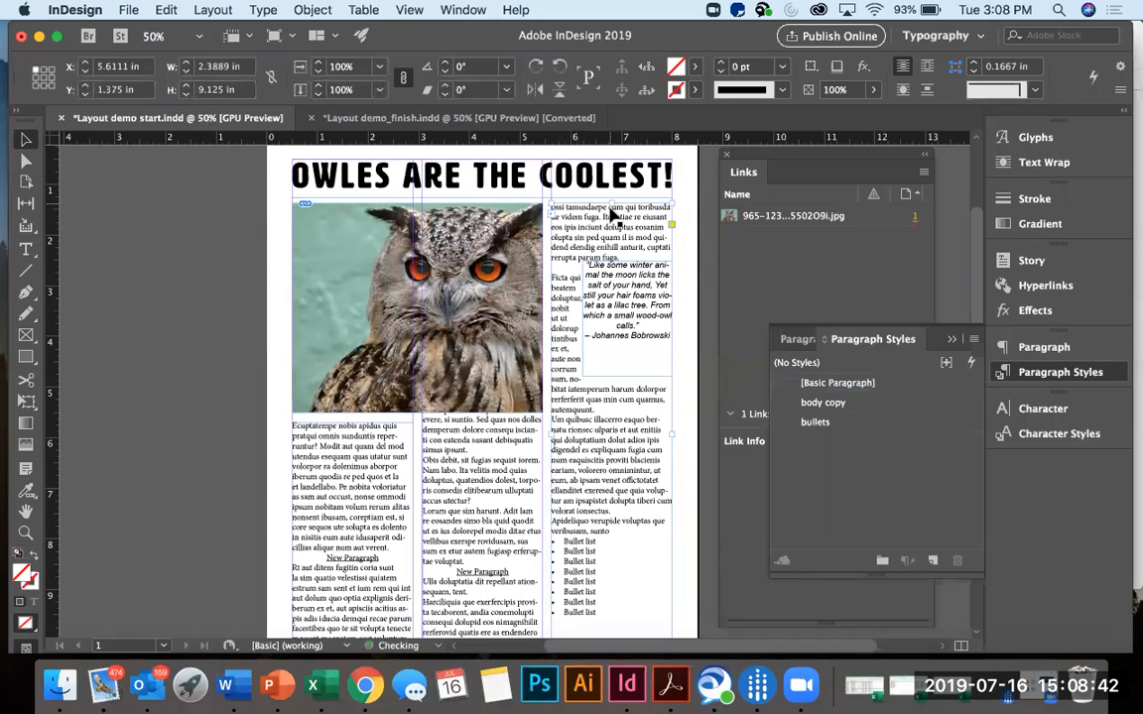
pyautogui.click(492, 441)
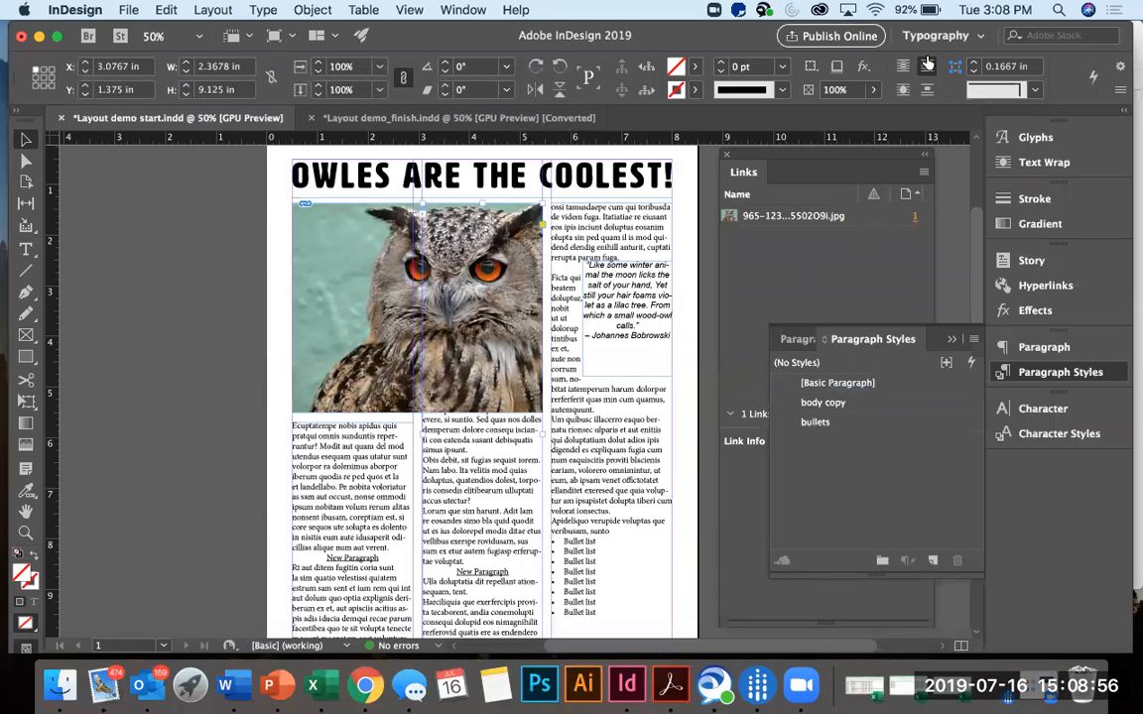
pyautogui.moveTo(481, 203); pyautogui.dragTo(482, 423)
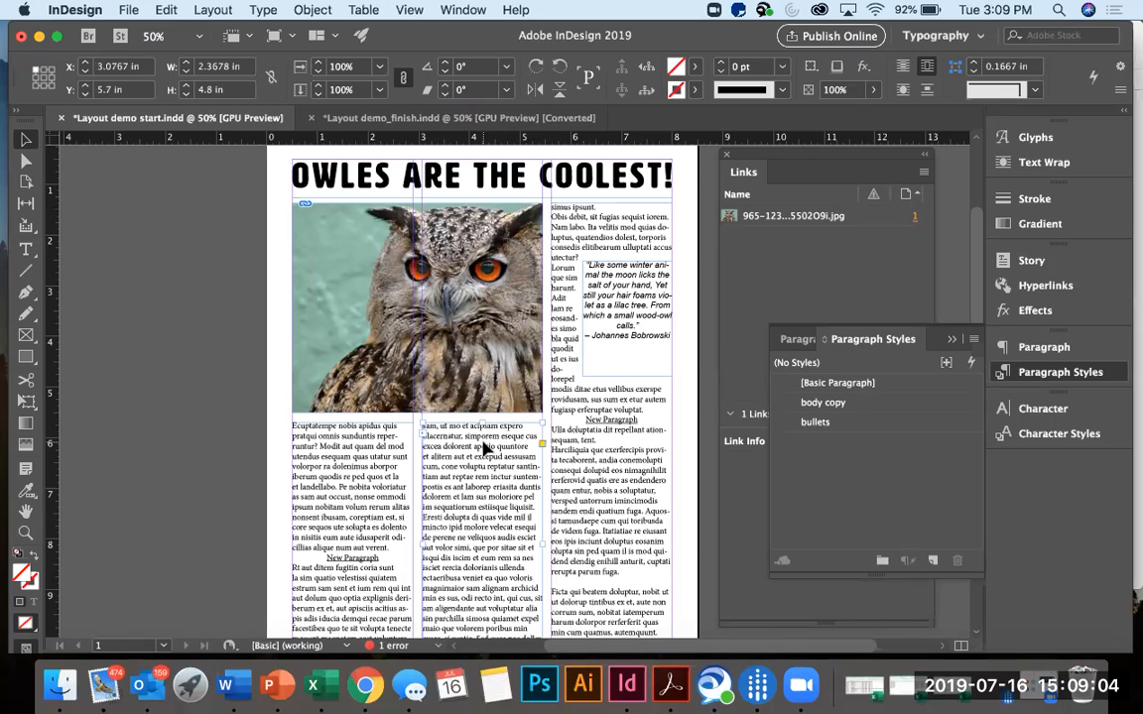
# Examine how the threaded body text flows through the three columns below and beside the owl photo.
pyautogui.scroll(-3, 486, 449)
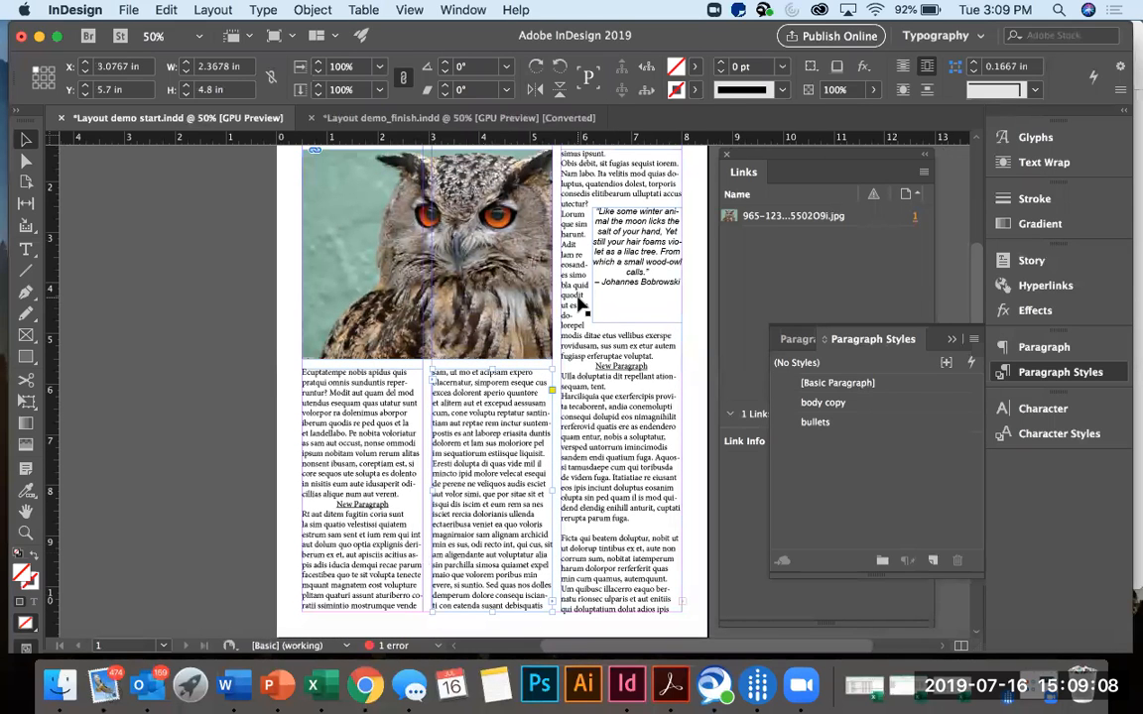
pyautogui.scroll(1, 556, 292)
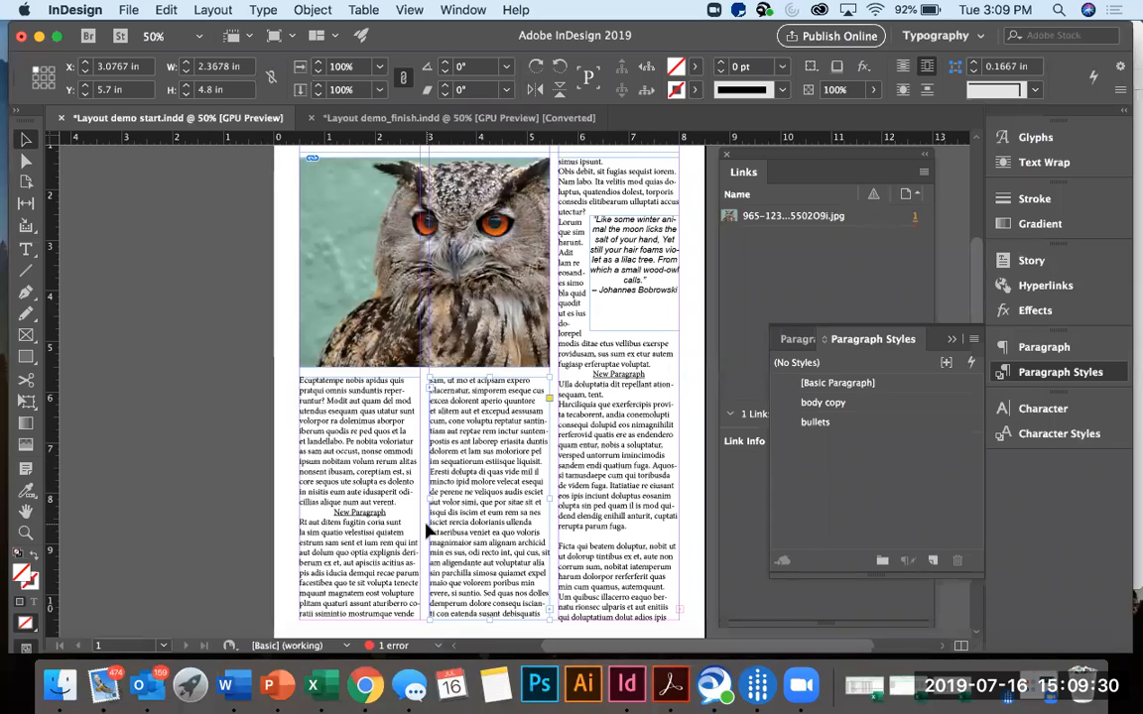
pyautogui.scroll(2, 428, 533)
pyautogui.scroll(-5, 429, 533)
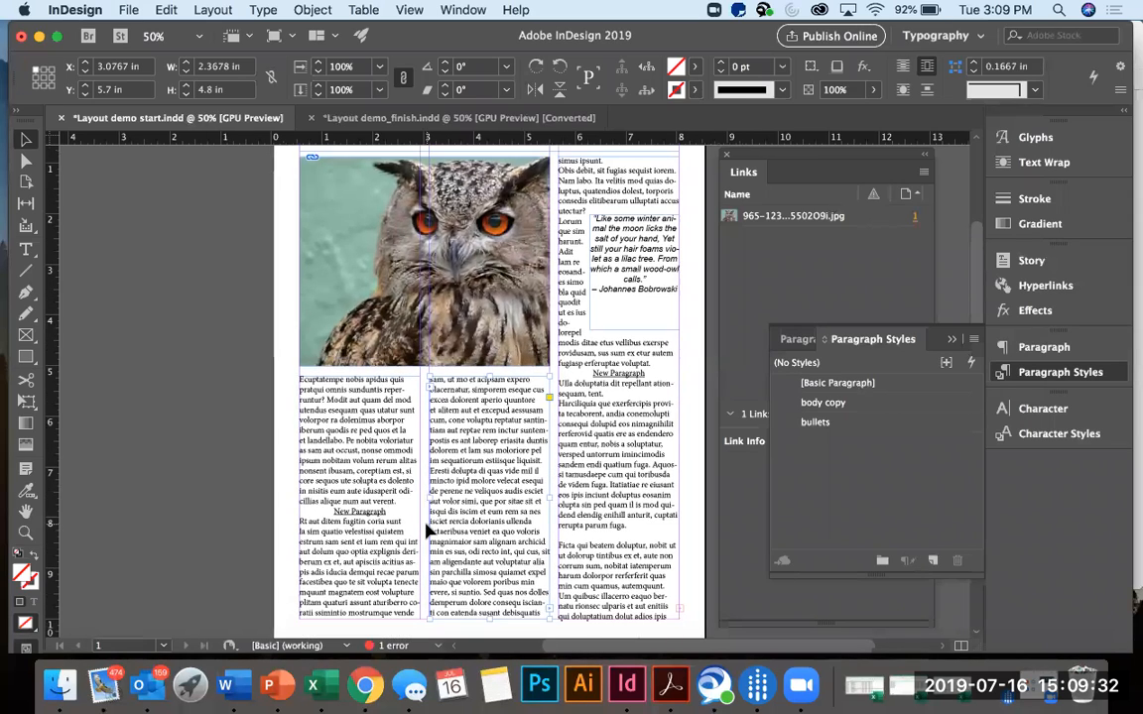
pyautogui.scroll(2, 429, 533)
pyautogui.scroll(2, 429, 532)
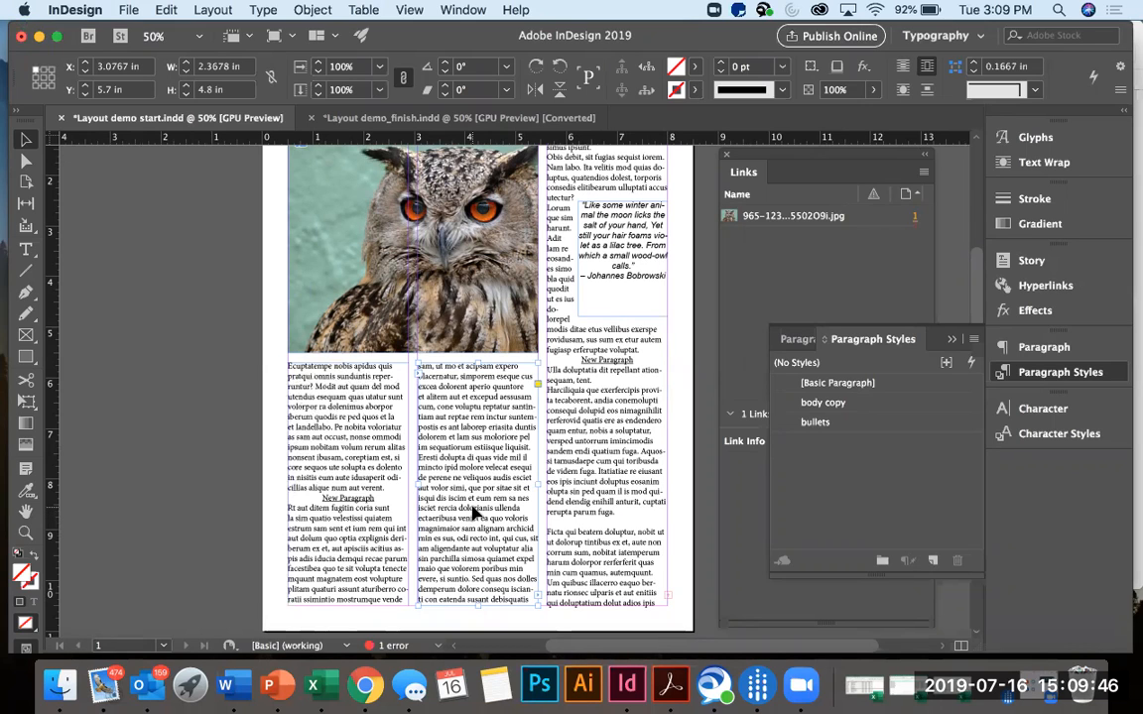
pyautogui.scroll(1, 472, 512)
pyautogui.scroll(3, 472, 512)
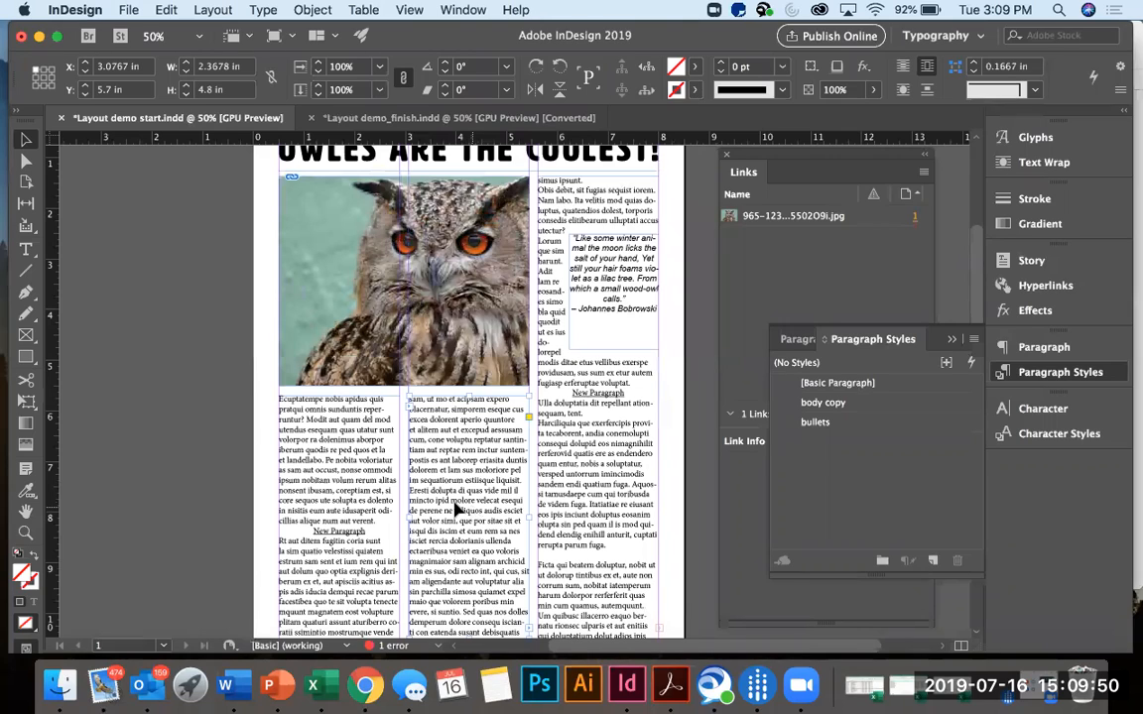
pyautogui.click(906, 411)
pyautogui.doubleClick(913, 407)
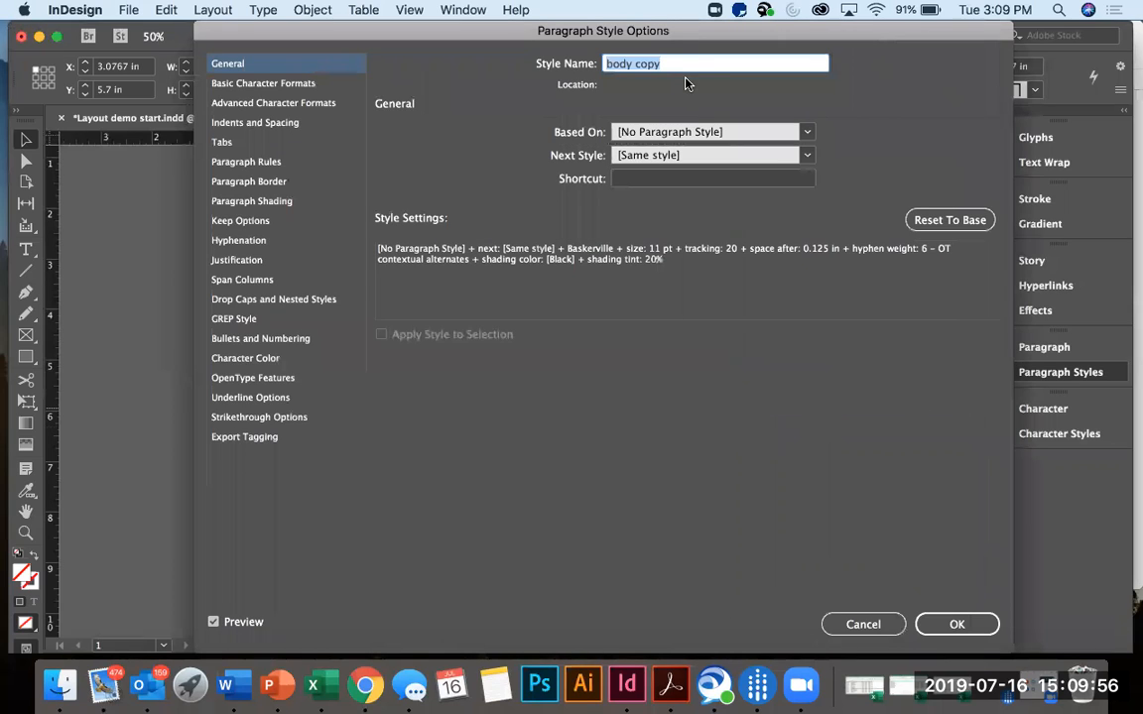
pyautogui.moveTo(616, 27); pyautogui.dragTo(988, 68)
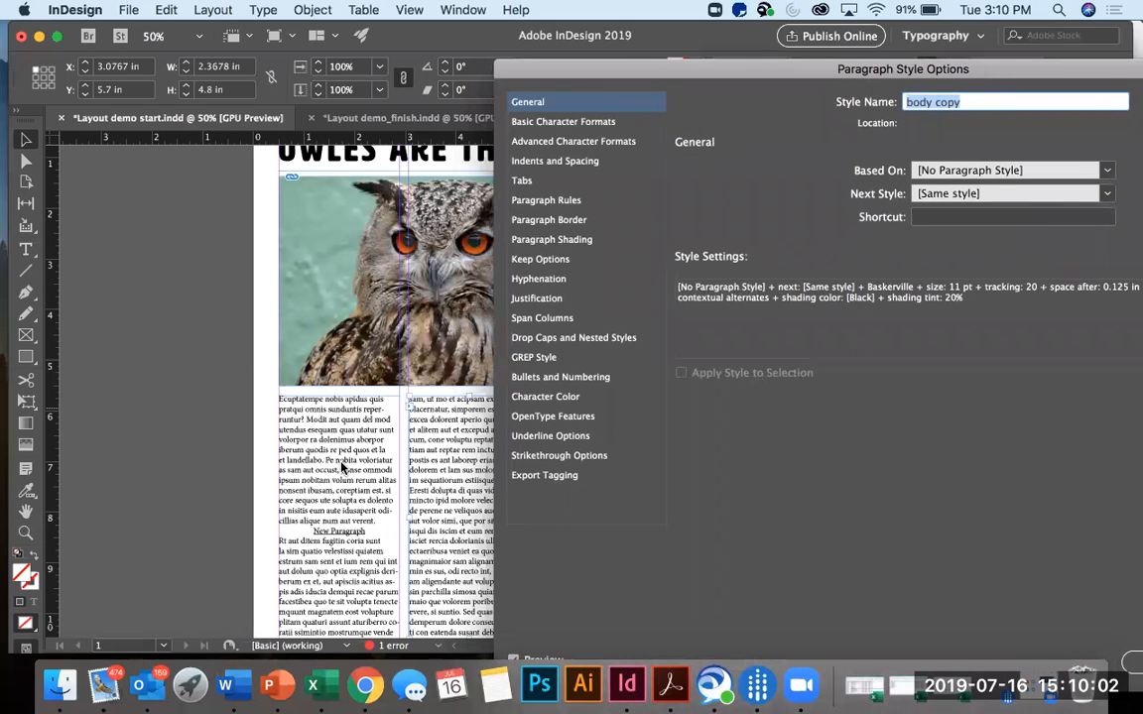
pyautogui.moveTo(645, 62); pyautogui.dragTo(417, 53)
pyautogui.click(938, 654)
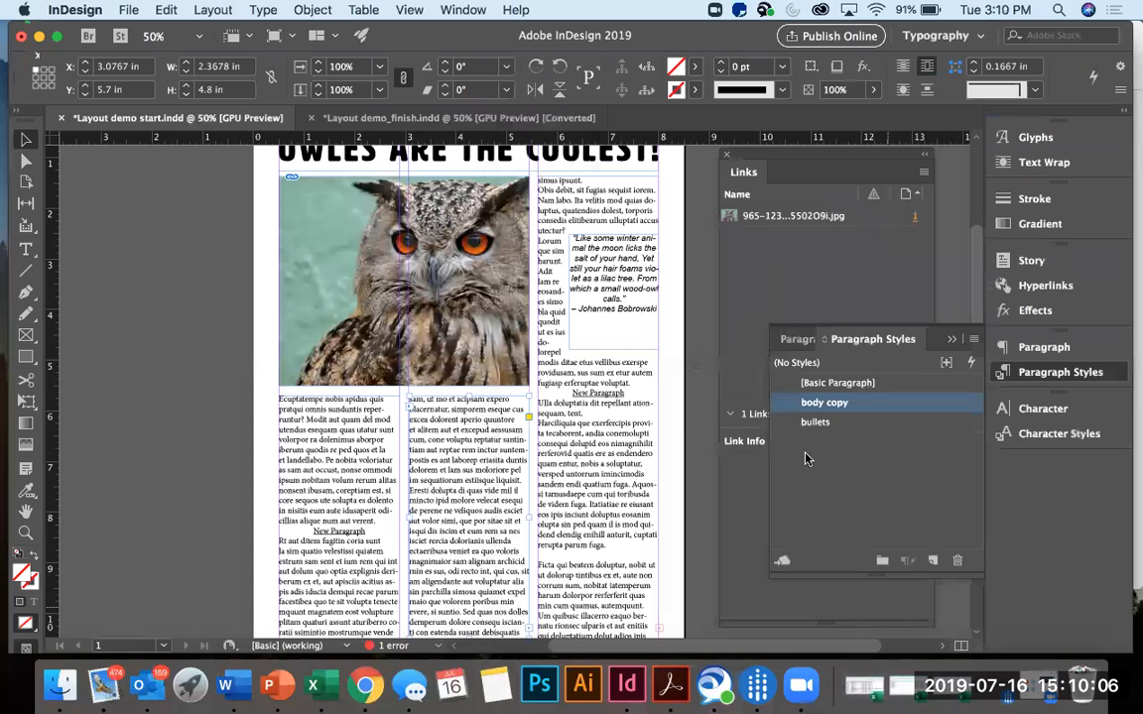
# Open the body copy paragraph style's options and examine its basic character formats and the available font styles.
pyautogui.scroll(1, 622, 503)
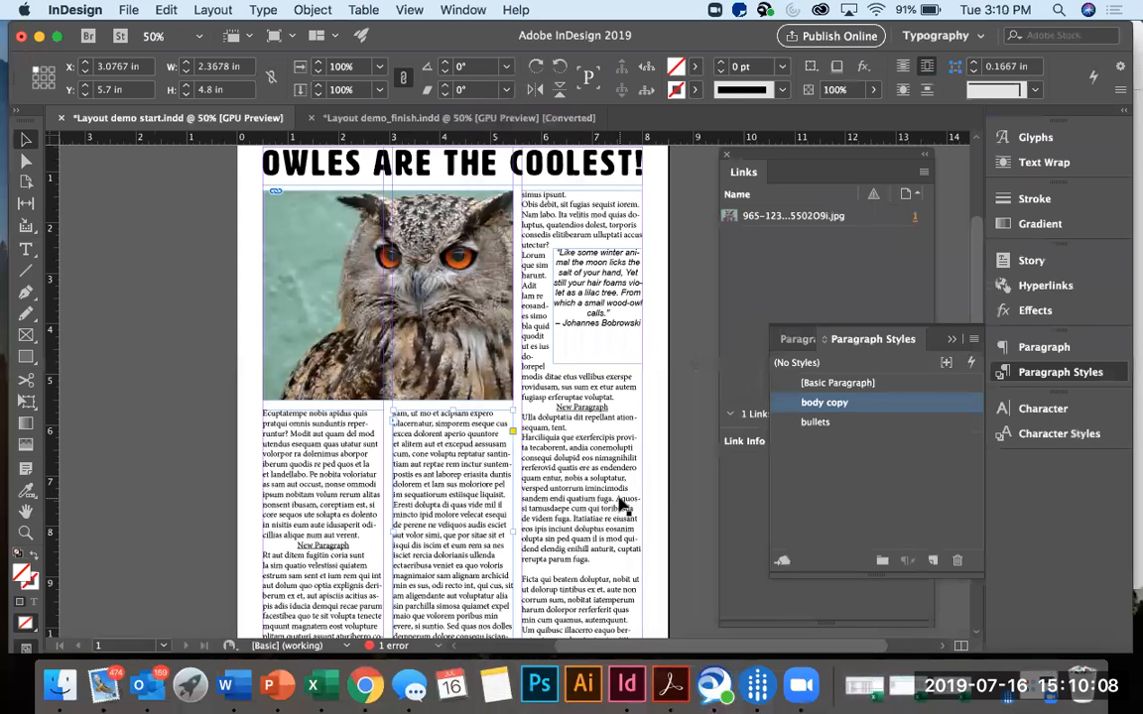
pyautogui.hscroll(3, 622, 506)
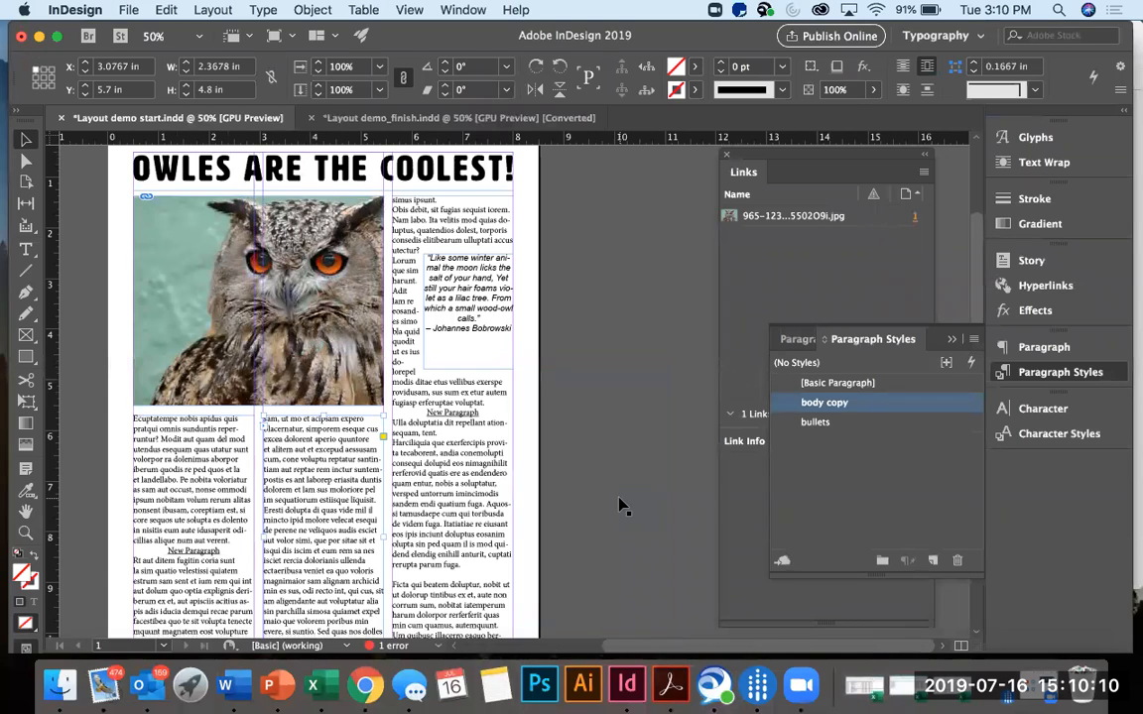
pyautogui.scroll(1, 622, 505)
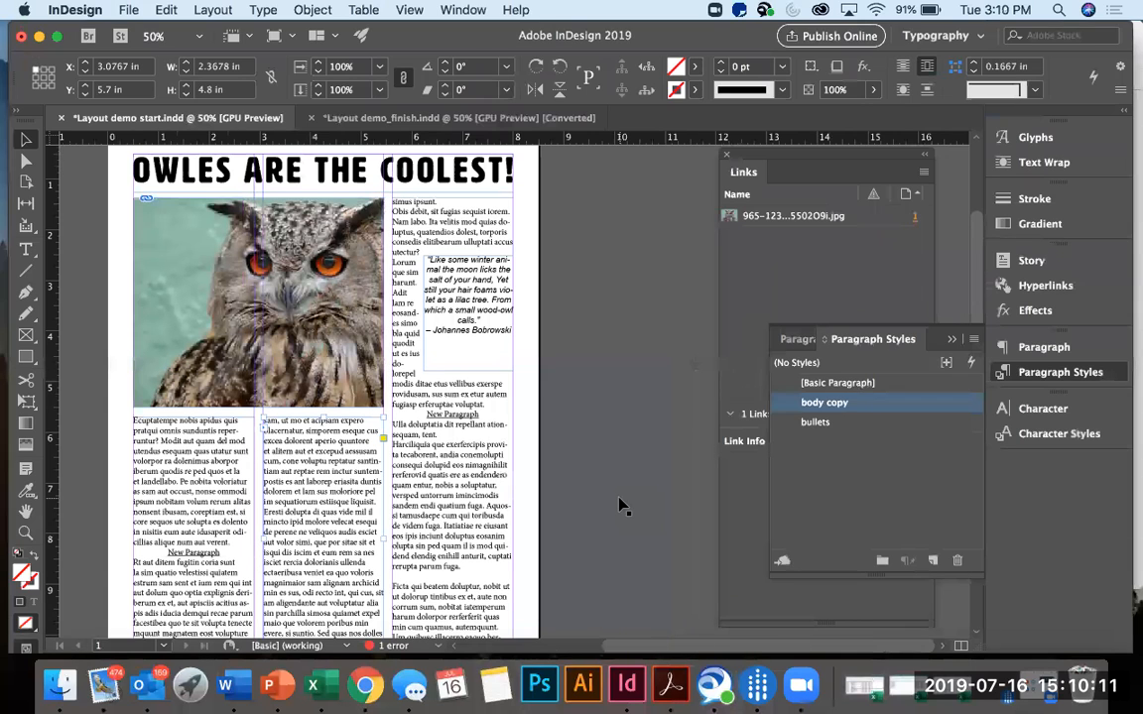
pyautogui.doubleClick(856, 412)
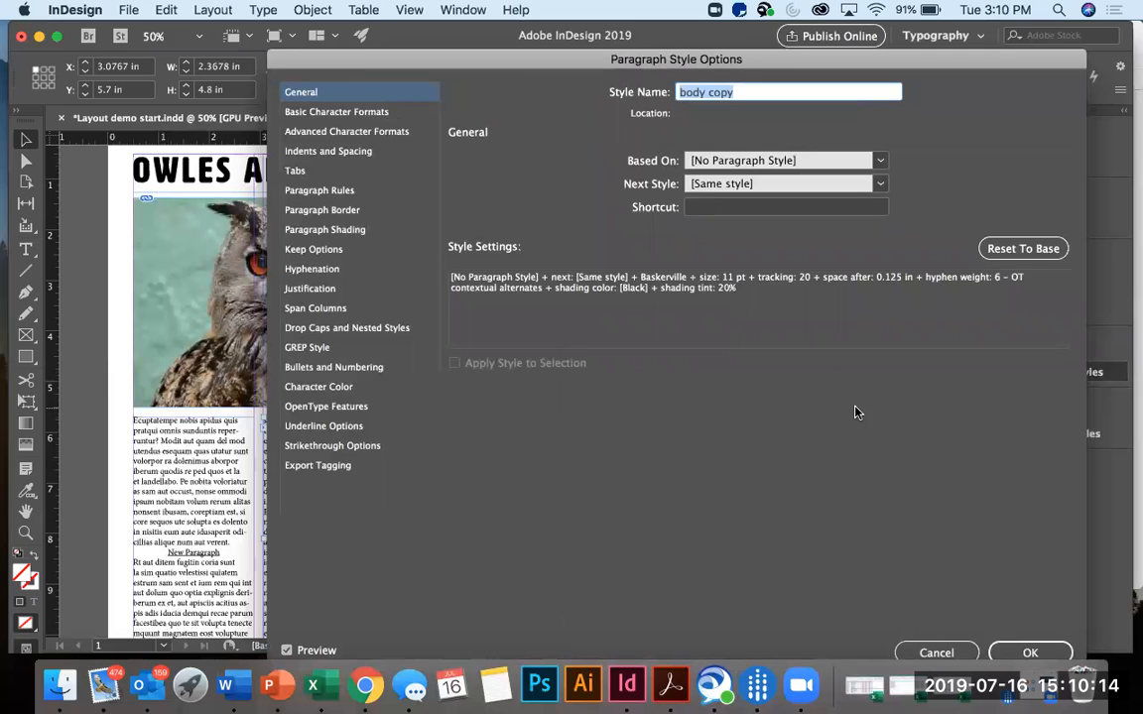
pyautogui.moveTo(759, 57); pyautogui.dragTo(730, 28)
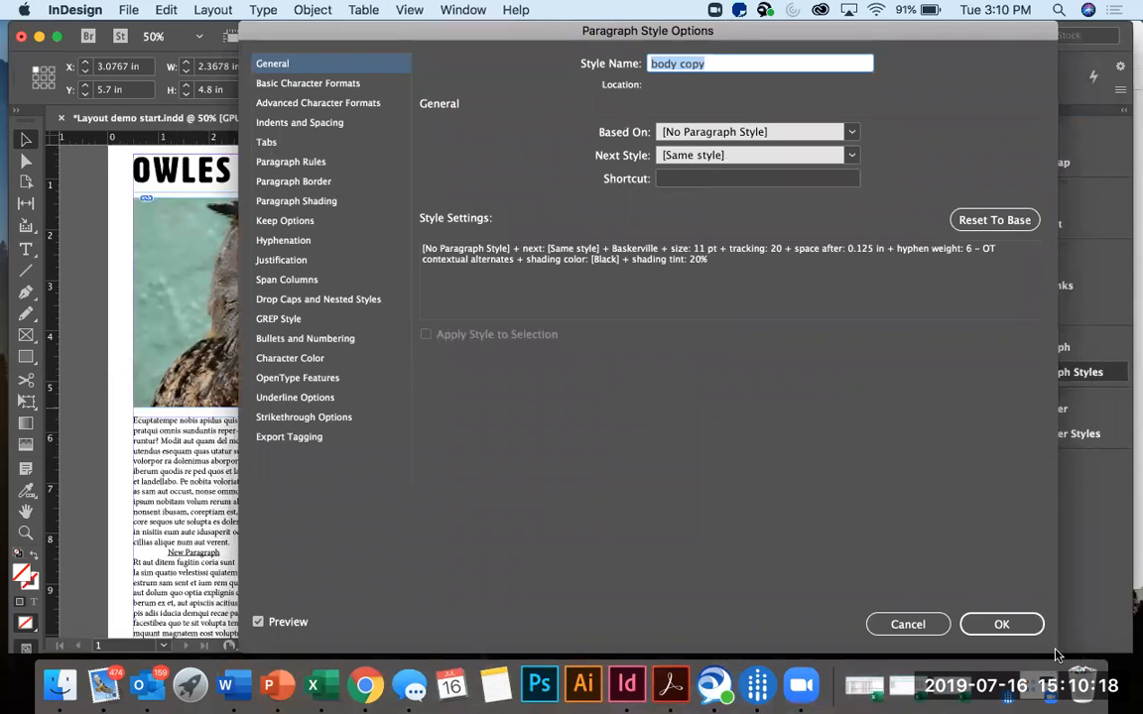
pyautogui.moveTo(781, 82); pyautogui.dragTo(951, 71)
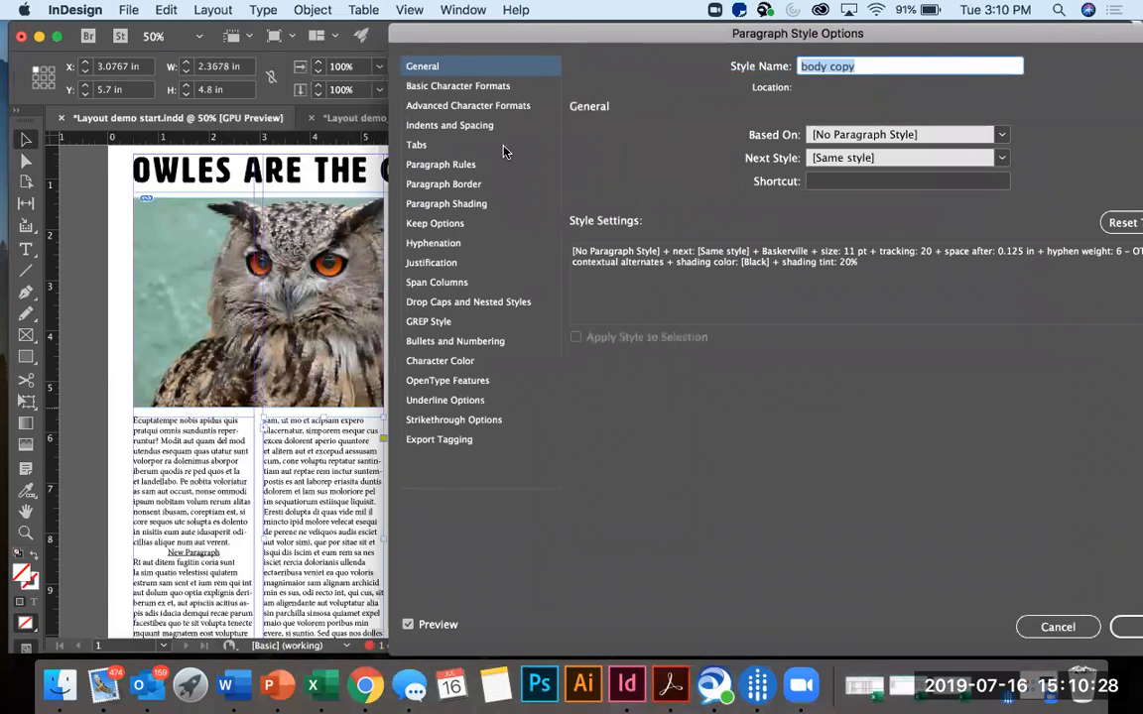
pyautogui.click(522, 89)
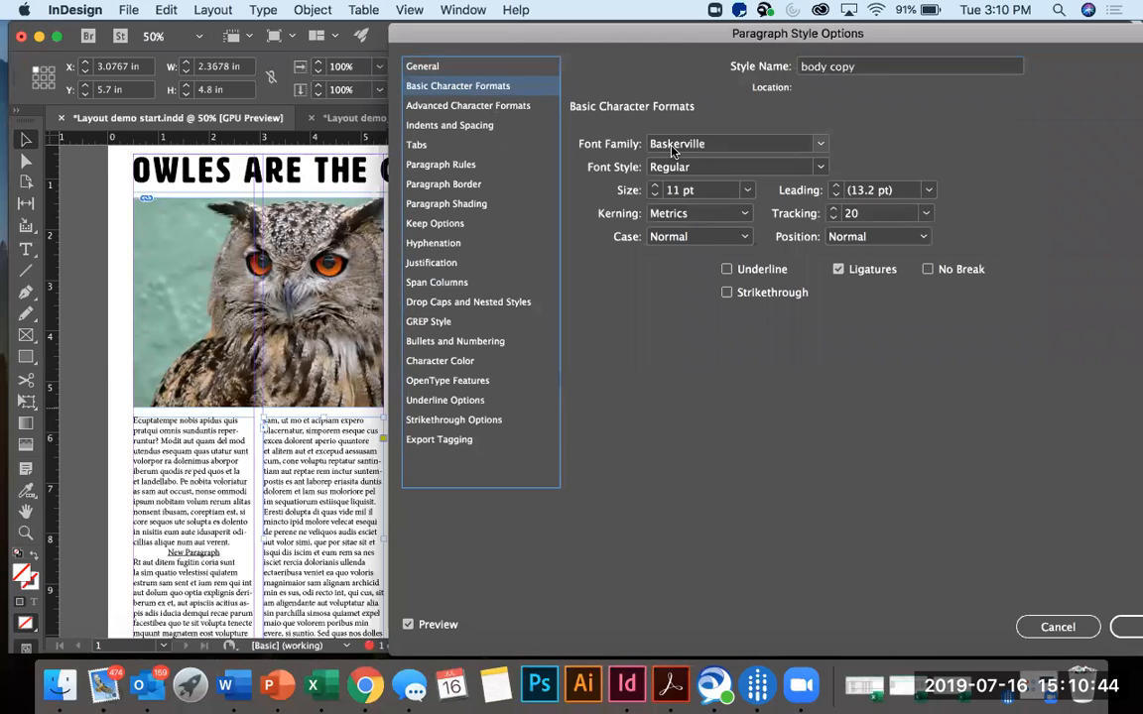
pyautogui.click(820, 169)
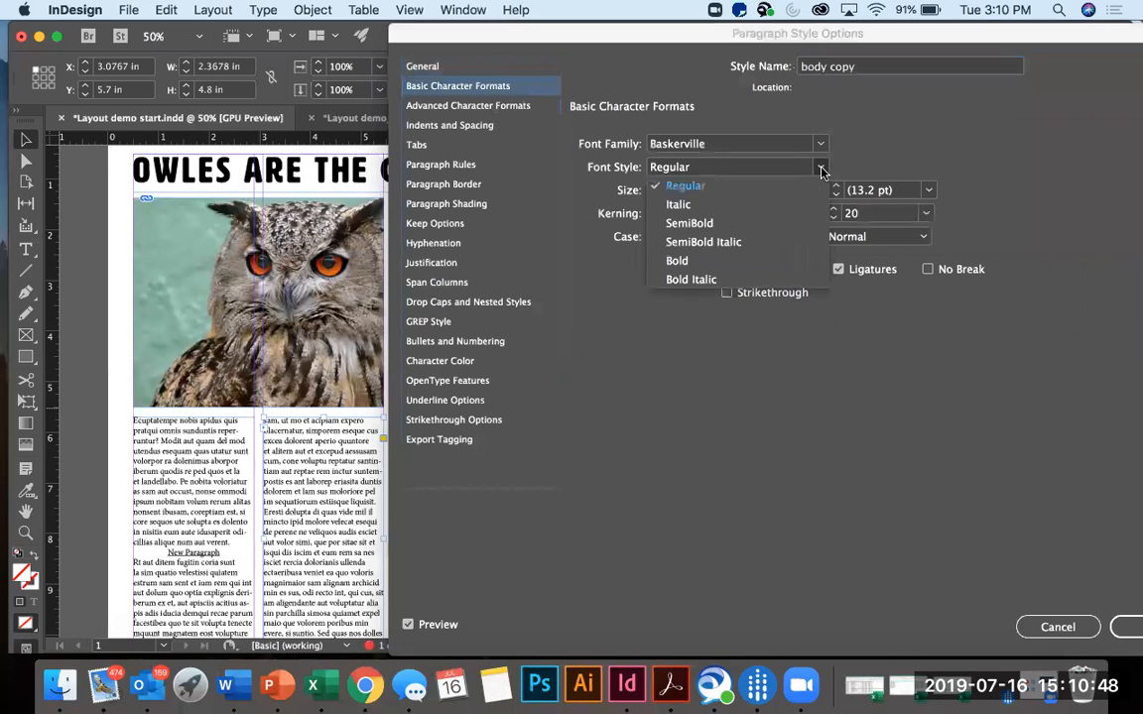
pyautogui.click(863, 163)
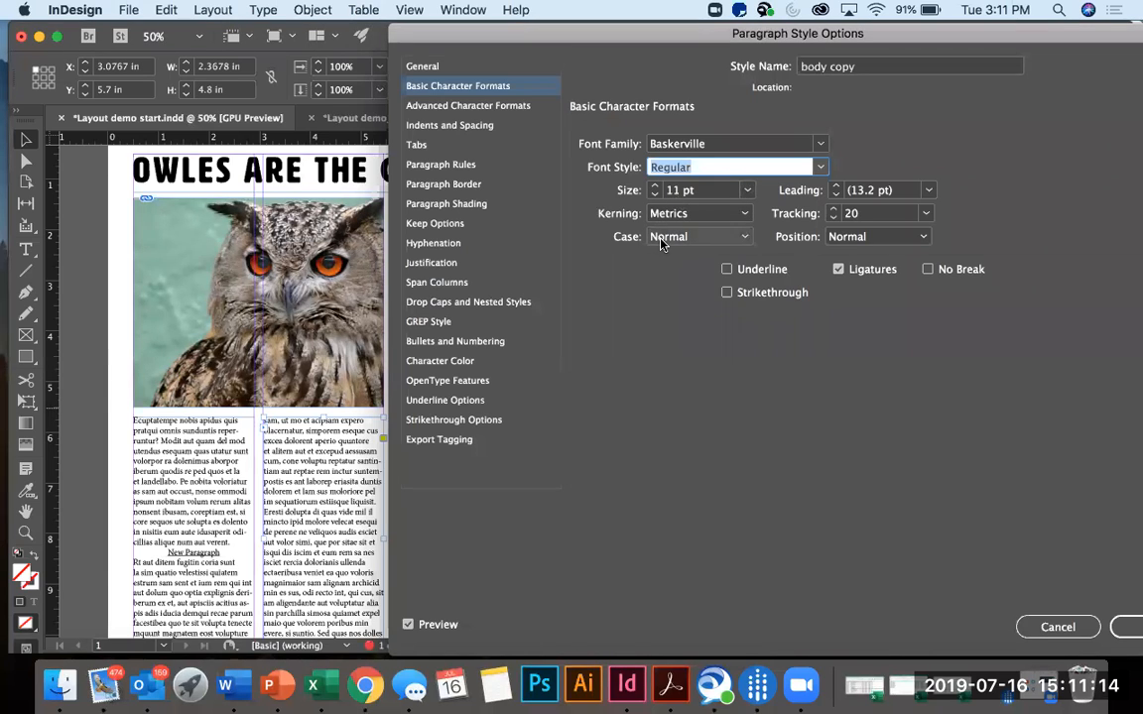
# Try a wider tracking in the body copy style's character formats and discard the change.
pyautogui.click(835, 211)
pyautogui.click(834, 210)
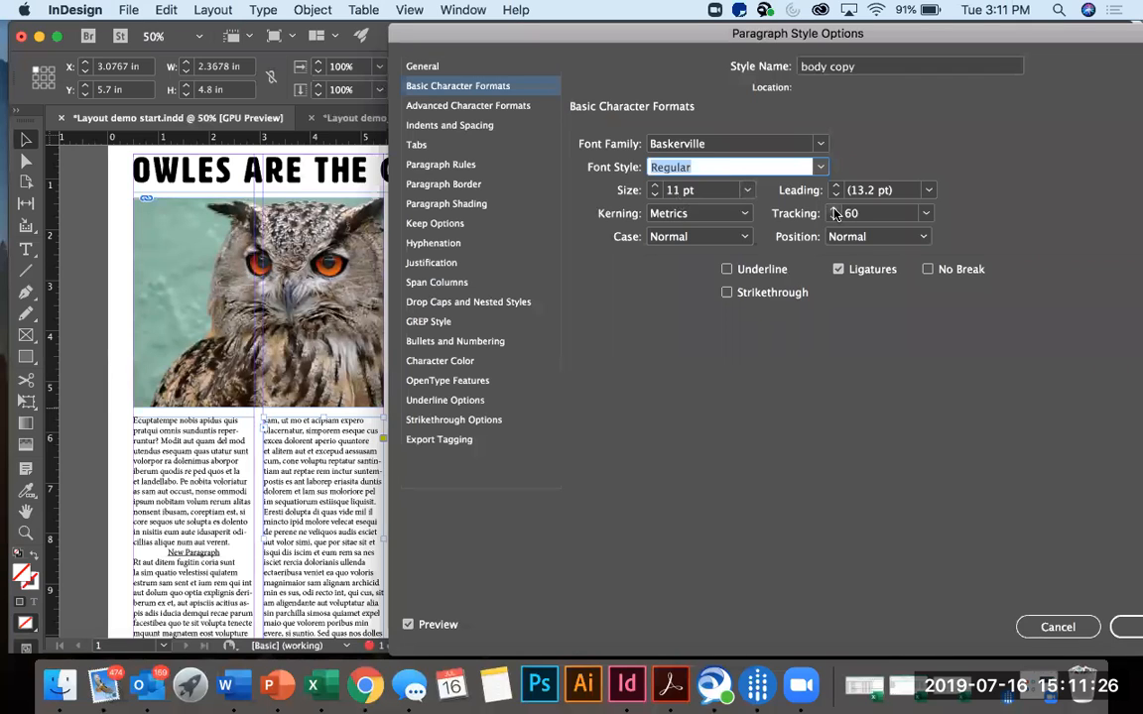
pyautogui.click(834, 210)
pyautogui.click(1058, 627)
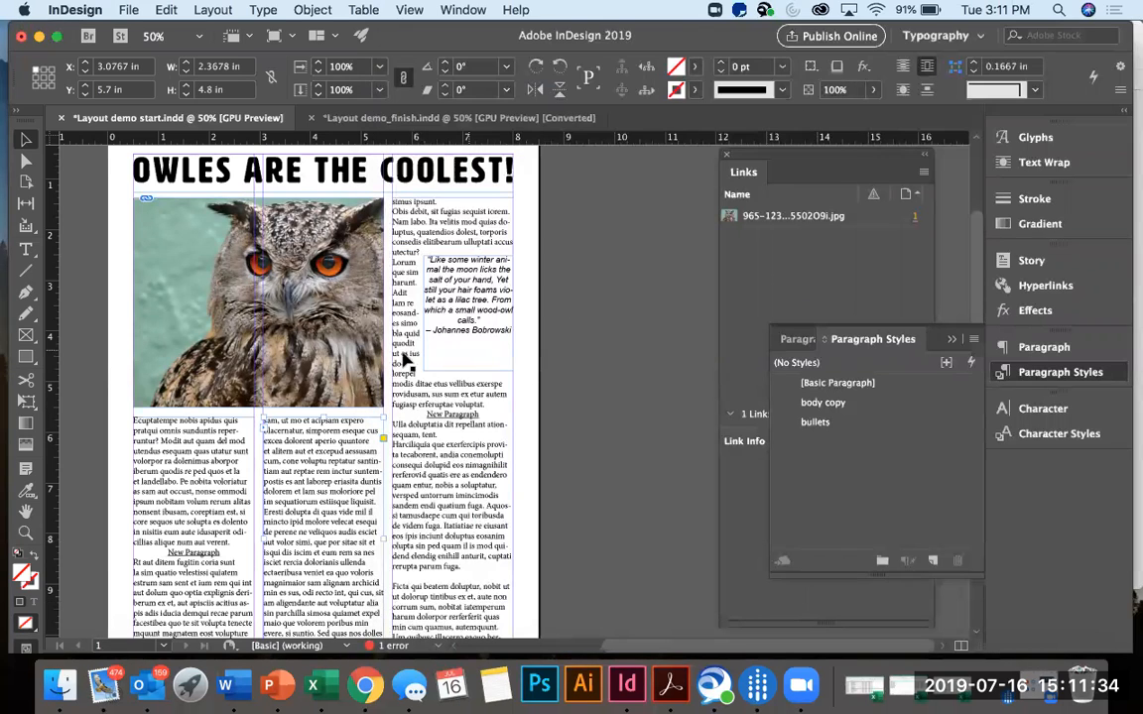
# Apply the body copy paragraph style to the text in all three body text frames.
pyautogui.click(193, 472)
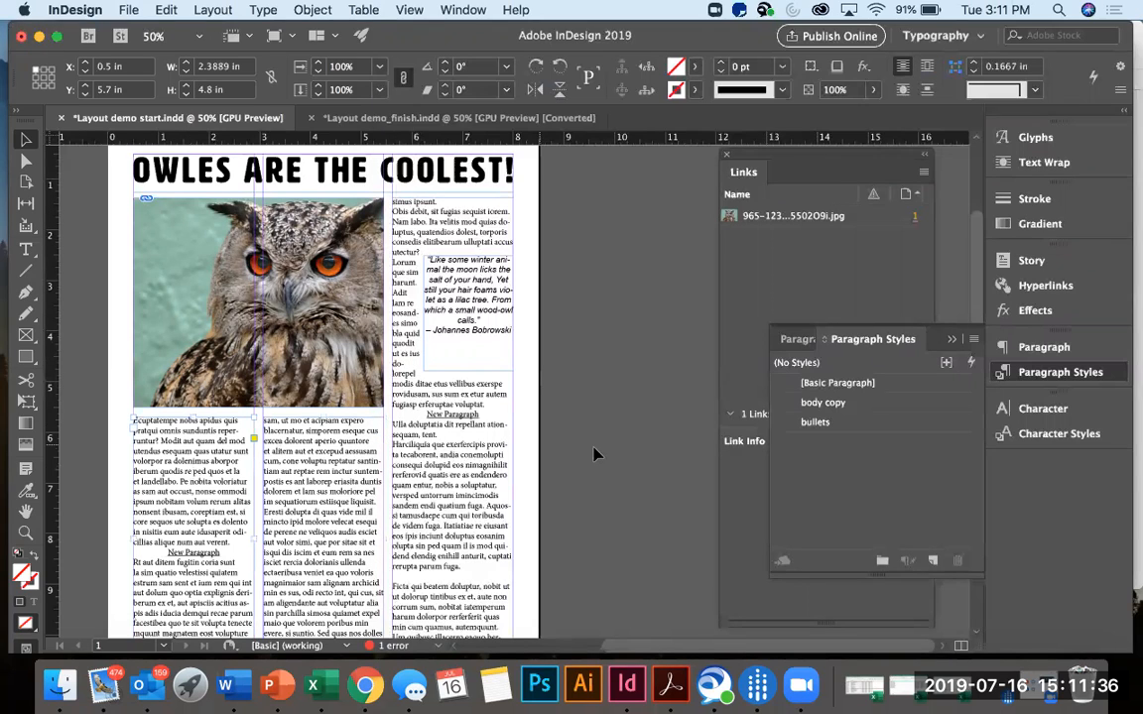
pyautogui.click(838, 403)
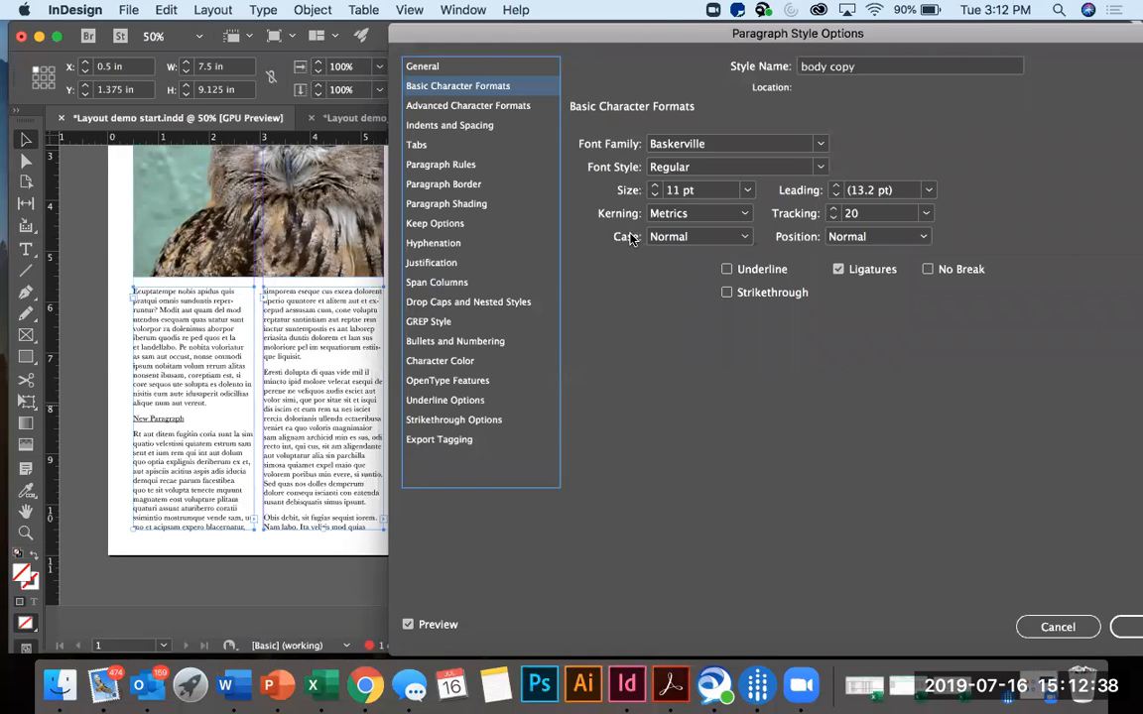
# Try a tracking of 80 in the body copy style's basic character formats.
pyautogui.click(833, 211)
pyautogui.click(833, 210)
pyautogui.click(833, 210)
pyautogui.click(834, 210)
pyautogui.click(834, 209)
pyautogui.click(834, 209)
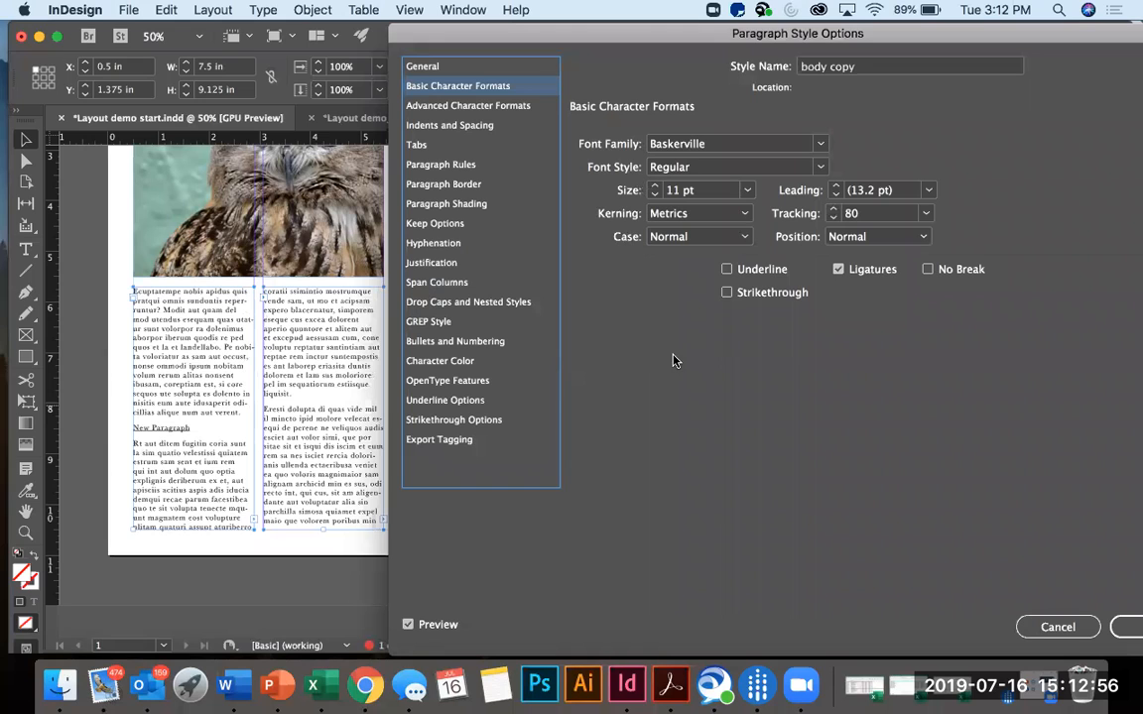
# Set the body copy style's tracking to 10.
pyautogui.click(834, 219)
pyautogui.click(835, 220)
pyautogui.click(834, 219)
pyautogui.click(835, 219)
pyautogui.click(834, 219)
pyautogui.click(834, 220)
pyautogui.click(834, 219)
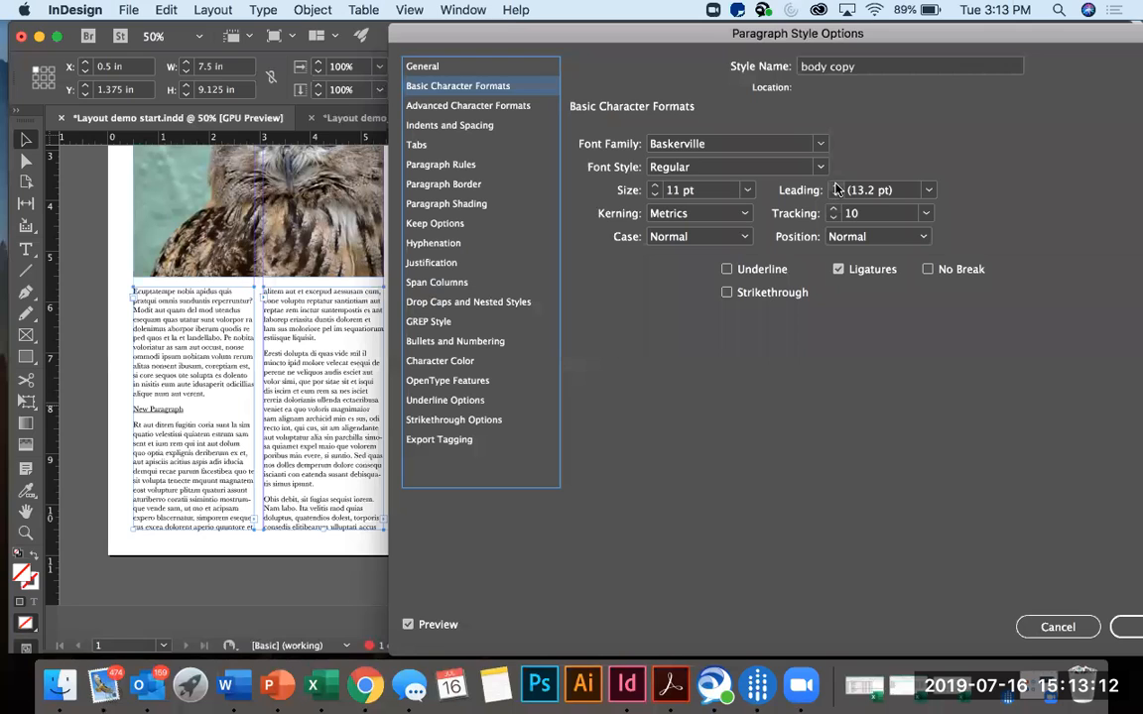
# Try a looser leading of 16 pt in the body copy style.
pyautogui.click(835, 186)
pyautogui.click(836, 186)
pyautogui.click(835, 187)
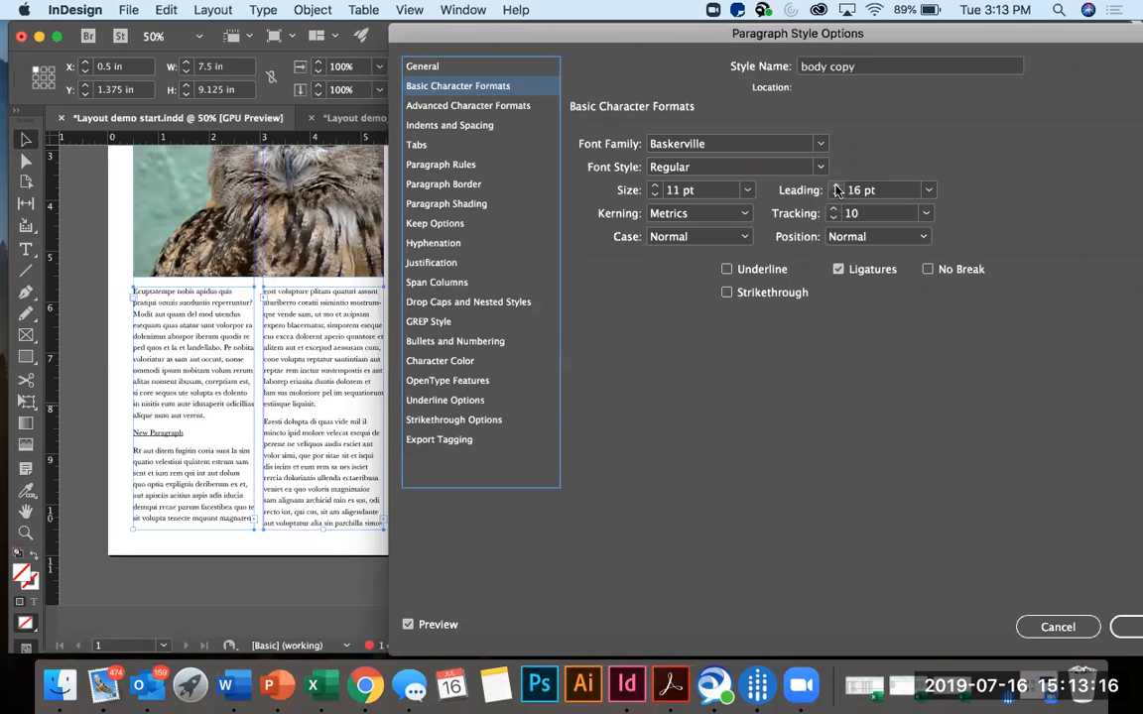
# Try a tight leading of 10 pt in the body copy style and return the leading to Auto.
pyautogui.click(836, 195)
pyautogui.click(835, 195)
pyautogui.click(835, 196)
pyautogui.click(835, 195)
pyautogui.click(836, 196)
pyautogui.click(836, 196)
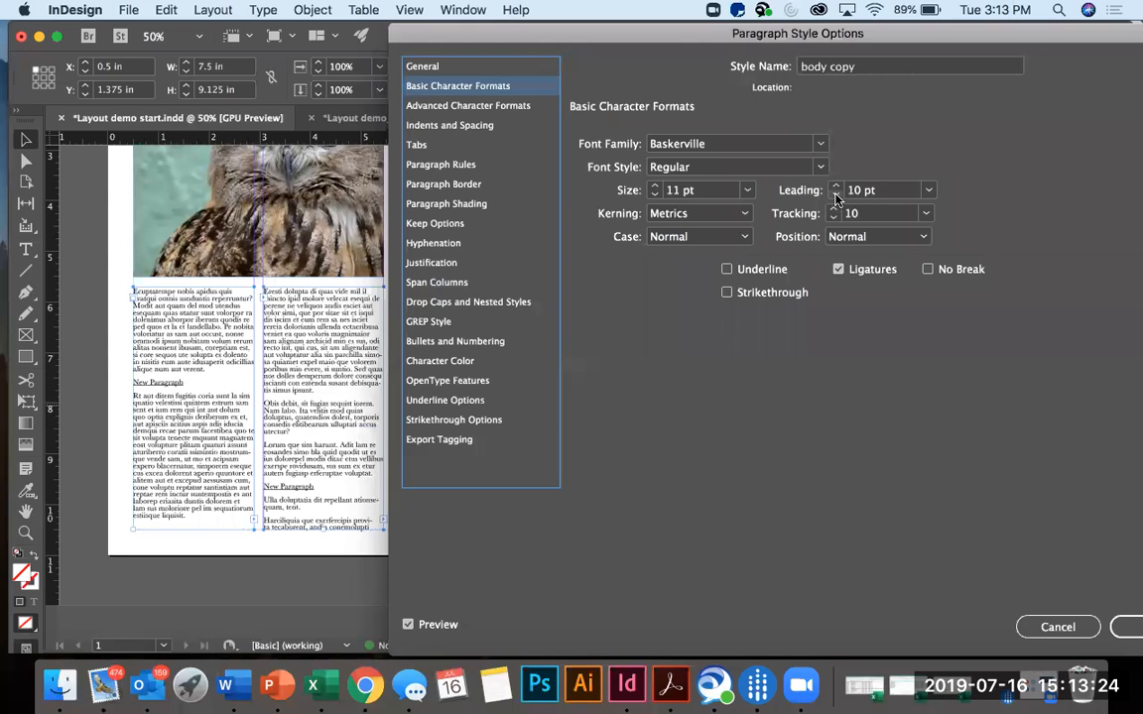
pyautogui.click(927, 190)
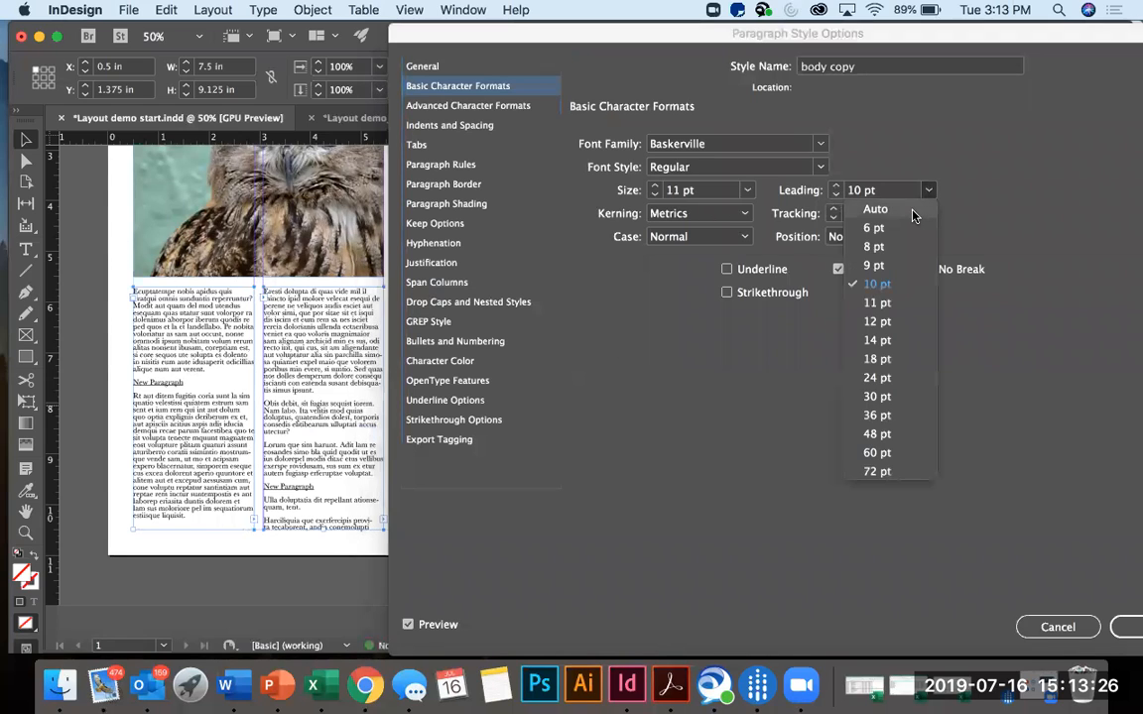
pyautogui.click(913, 210)
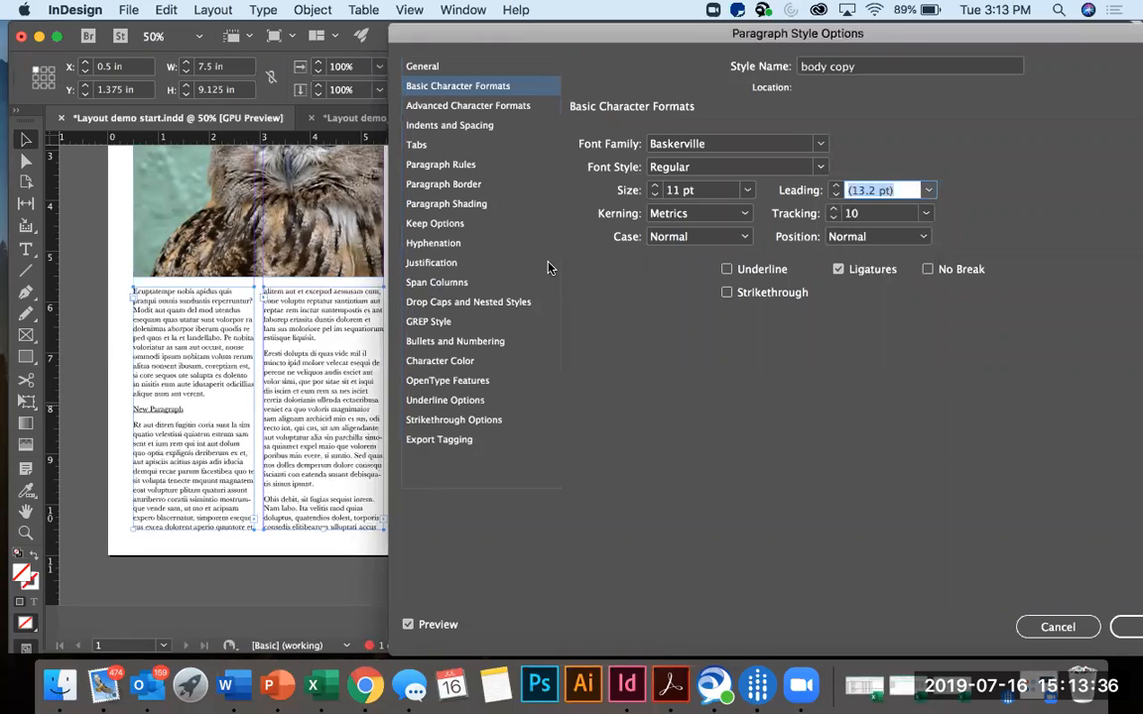
# Try a paragraph Space After of 0 in within the body copy style's Indents and Spacing settings.
pyautogui.click(479, 129)
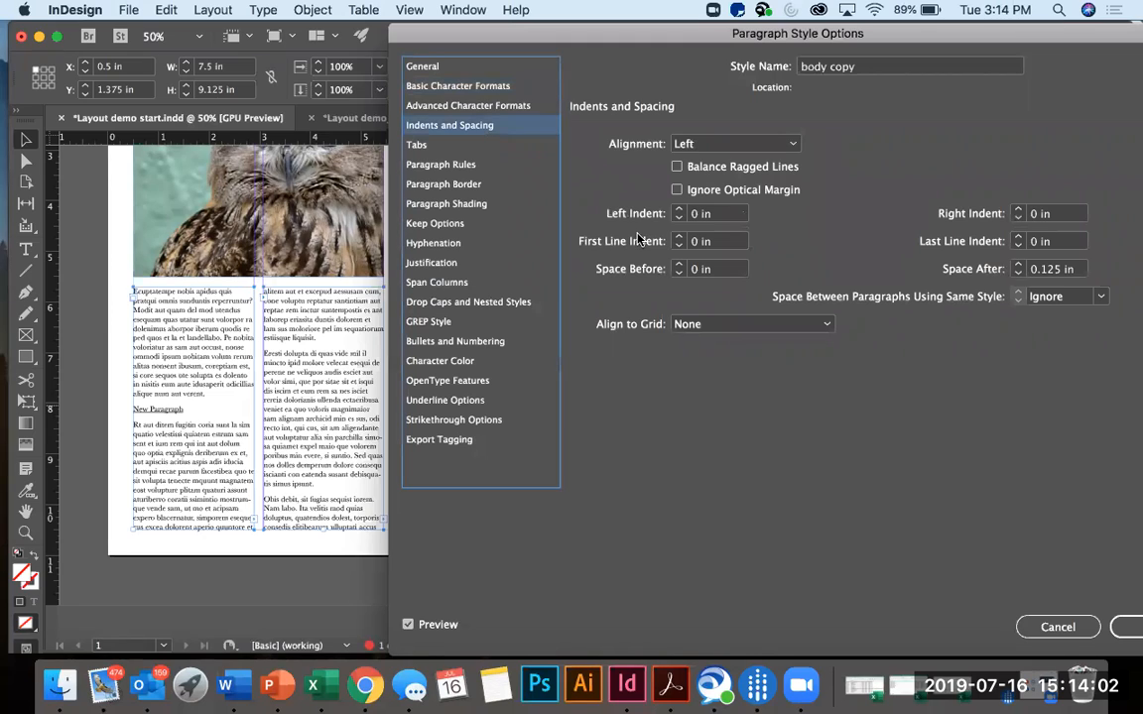
pyautogui.click(1017, 273)
pyautogui.click(1016, 274)
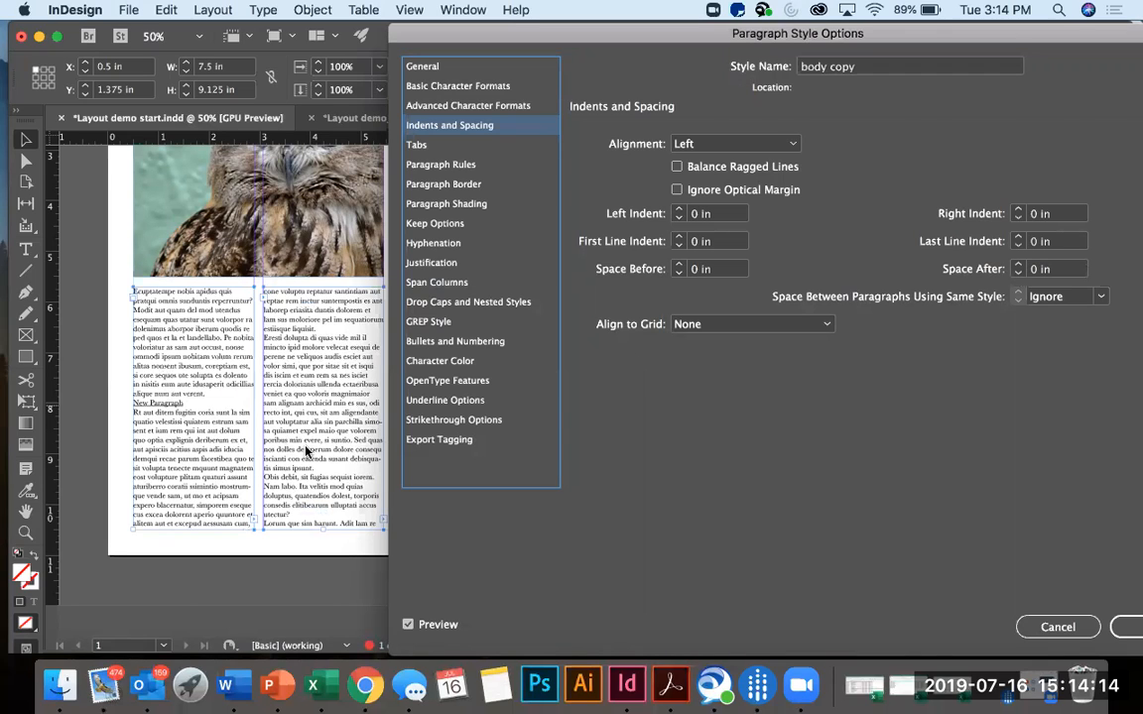
# Try a first line indent of 0.125 in for the body copy style and reset it to 0 in.
pyautogui.click(677, 239)
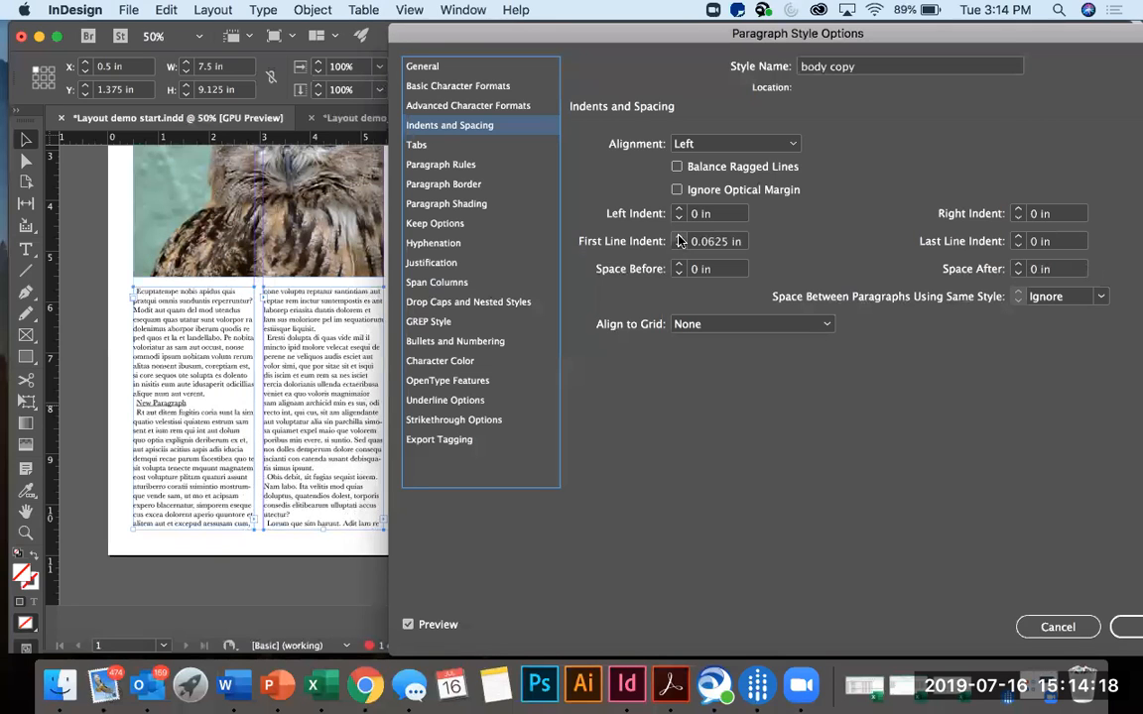
pyautogui.click(679, 237)
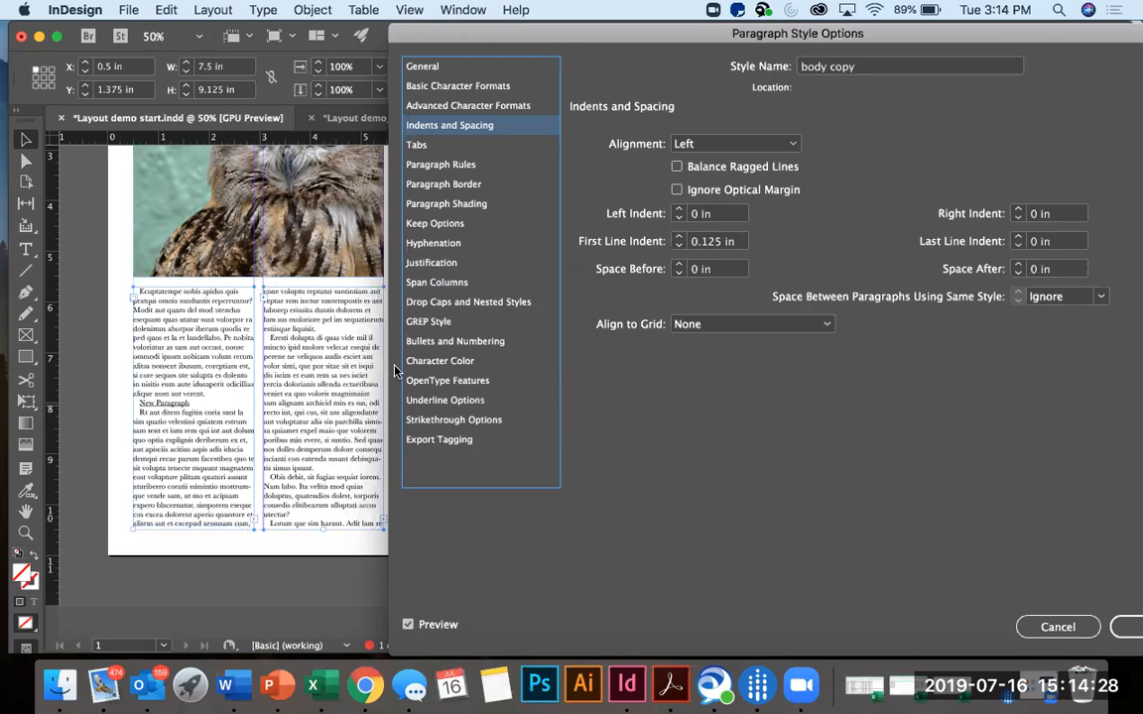
pyautogui.click(680, 246)
pyautogui.click(680, 247)
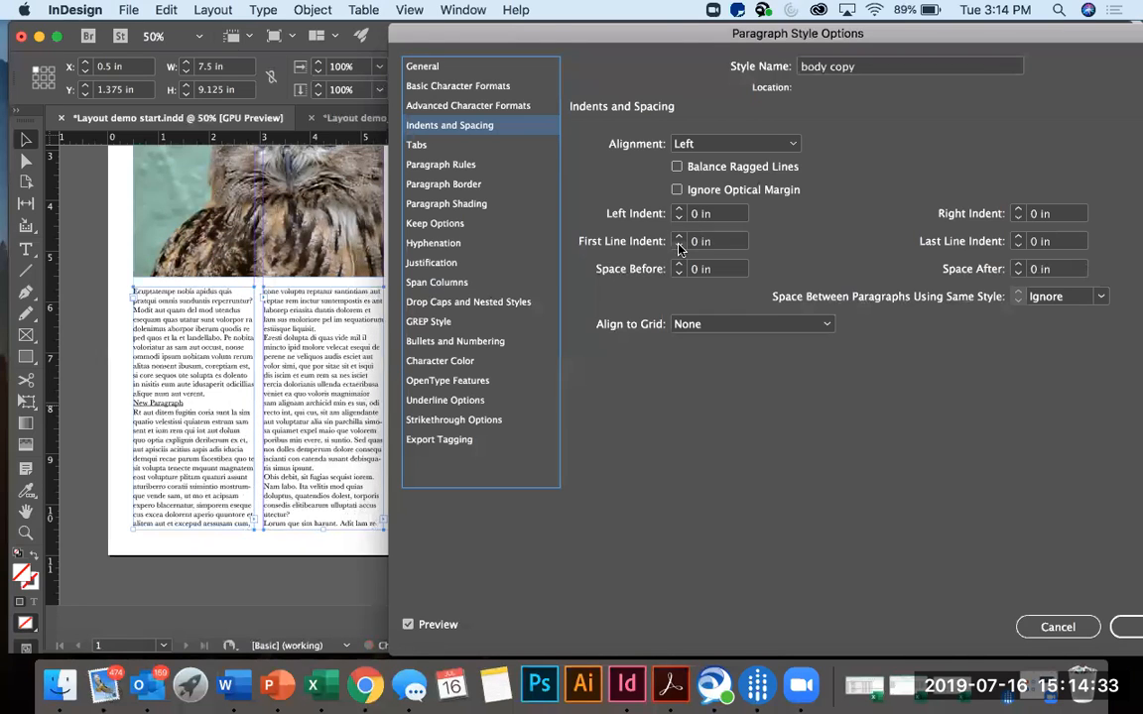
# Set the body copy style's Space After to 0.125 in and save the style's changes.
pyautogui.click(1018, 264)
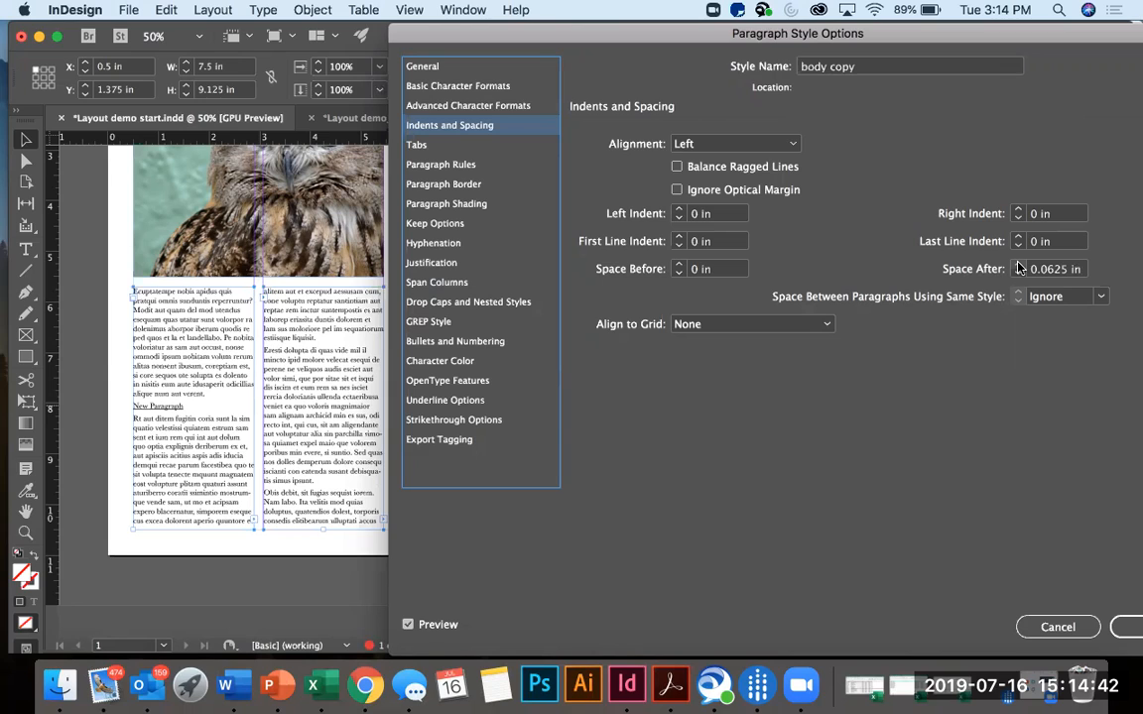
pyautogui.click(1018, 265)
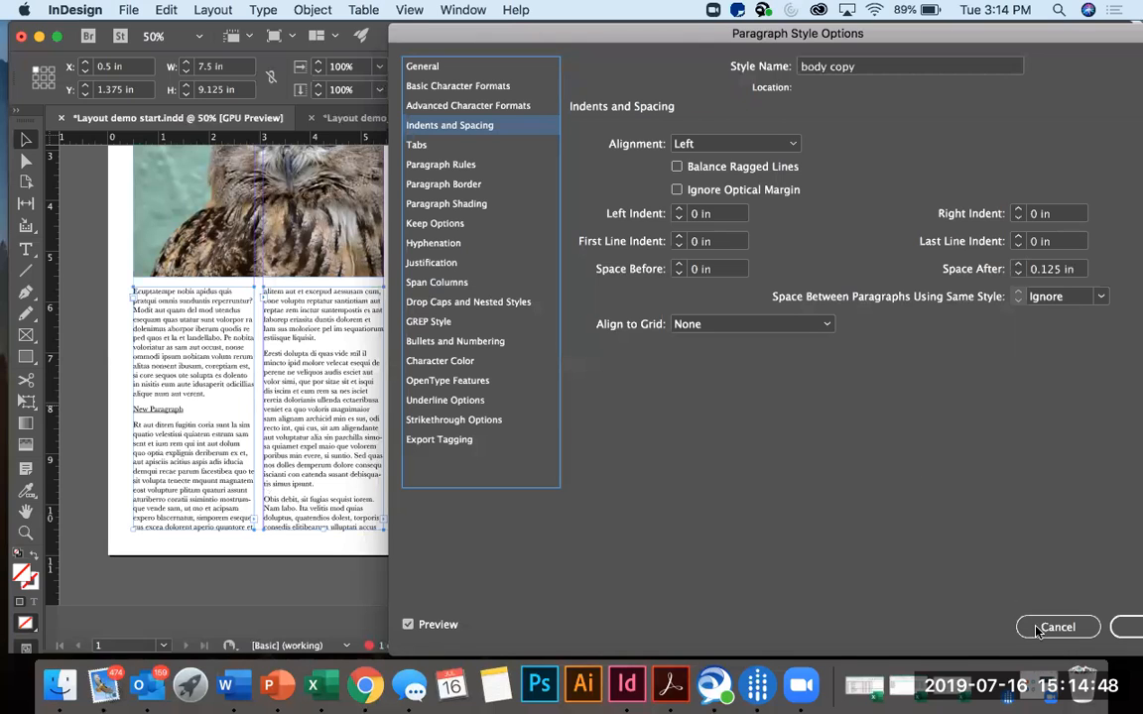
pyautogui.click(1117, 629)
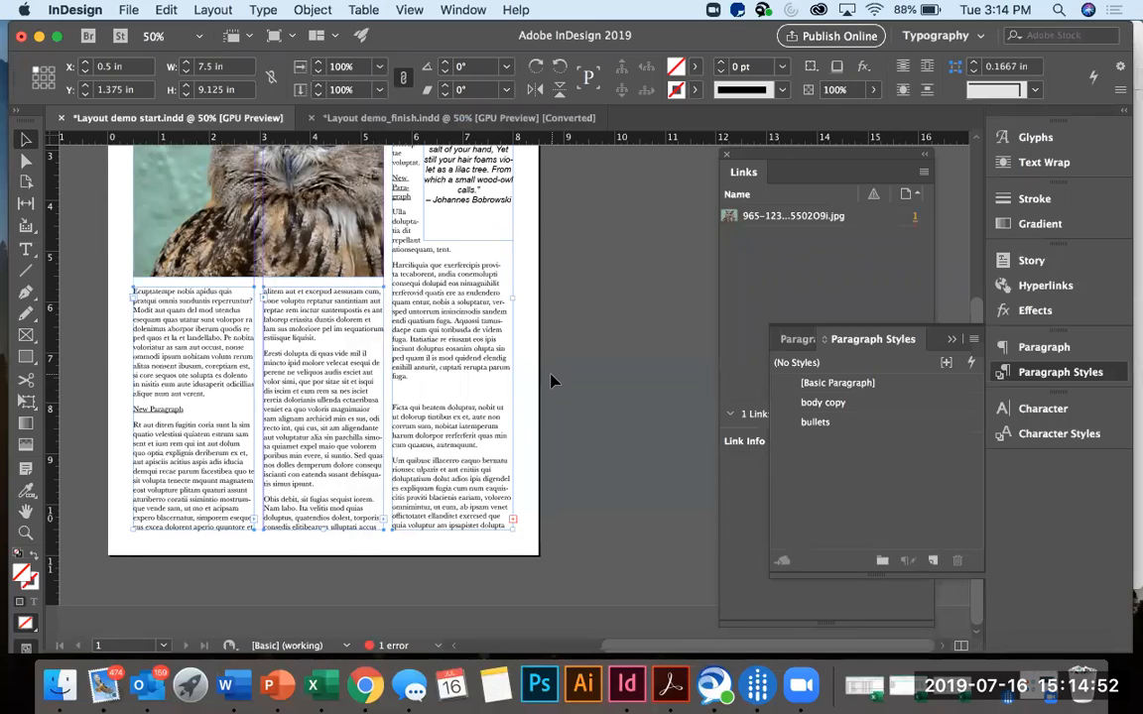
# Create a new paragraph style for the subheadings, alongside body copy and bullets.
pyautogui.scroll(3, 451, 406)
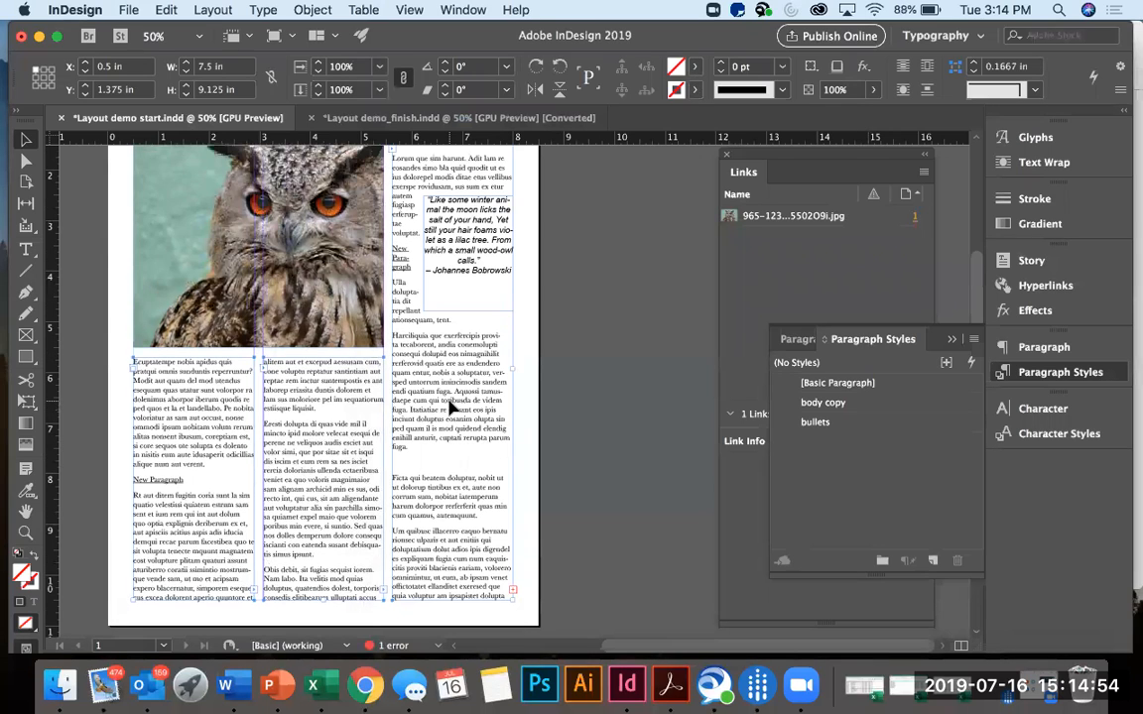
pyautogui.scroll(-2, 452, 406)
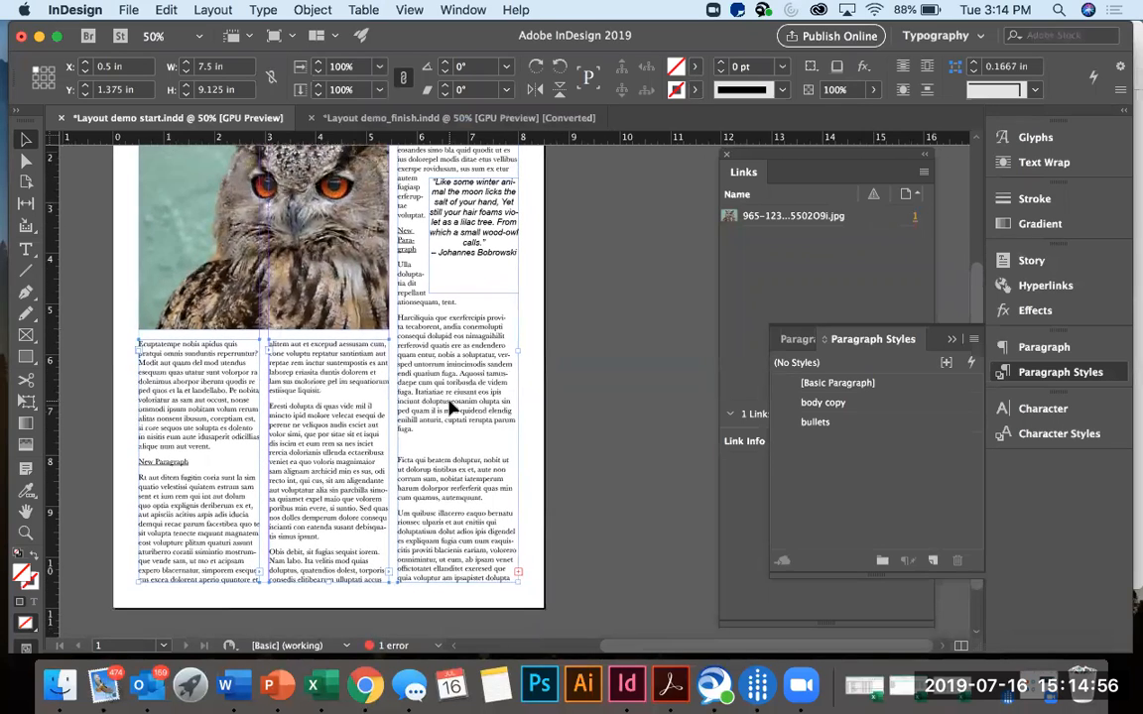
pyautogui.scroll(-1, 452, 406)
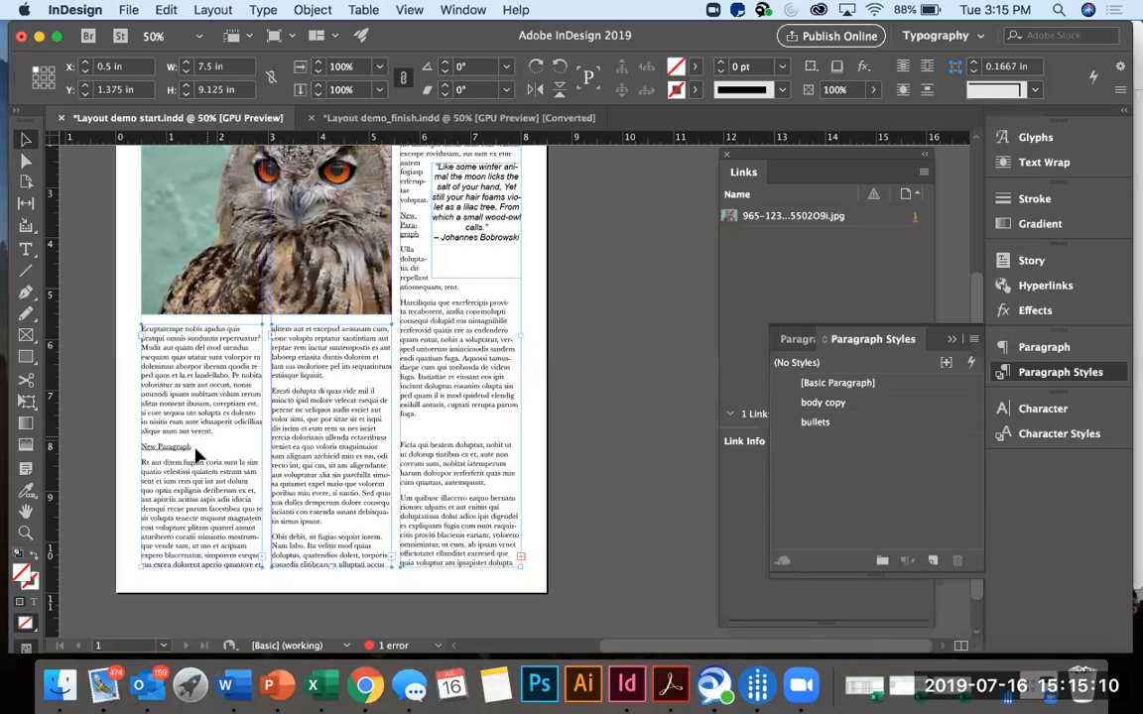
pyautogui.scroll(3, 201, 459)
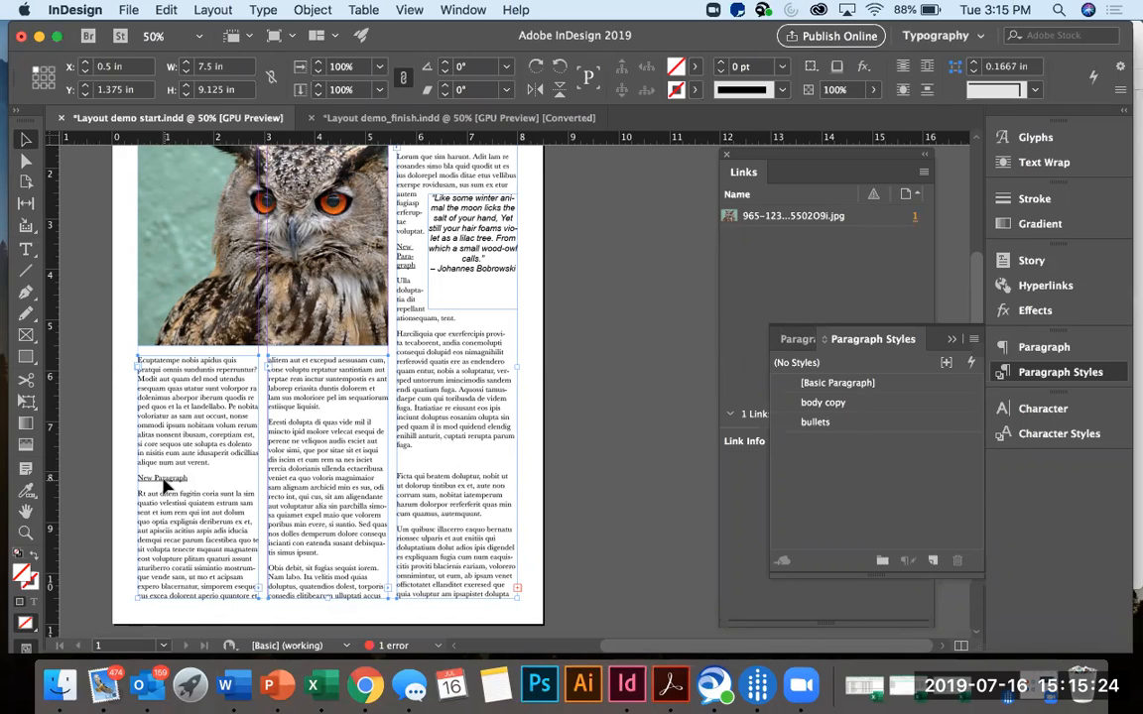
pyautogui.click(933, 562)
pyautogui.doubleClick(838, 443)
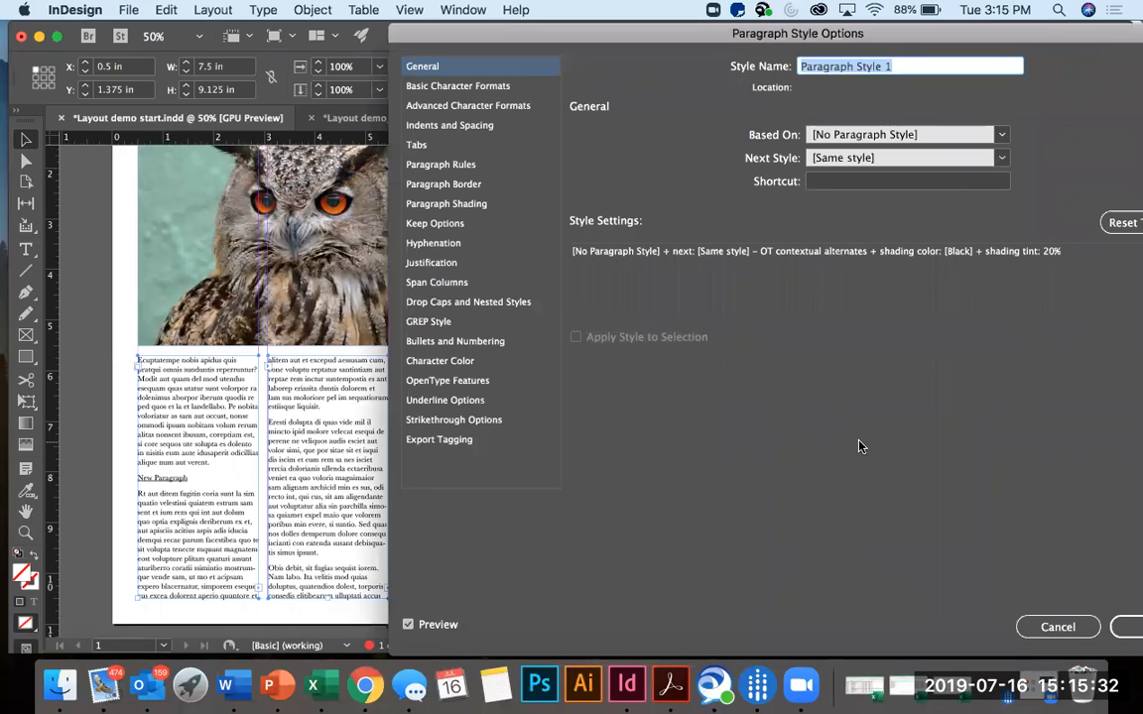
pyautogui.write('subheadings')
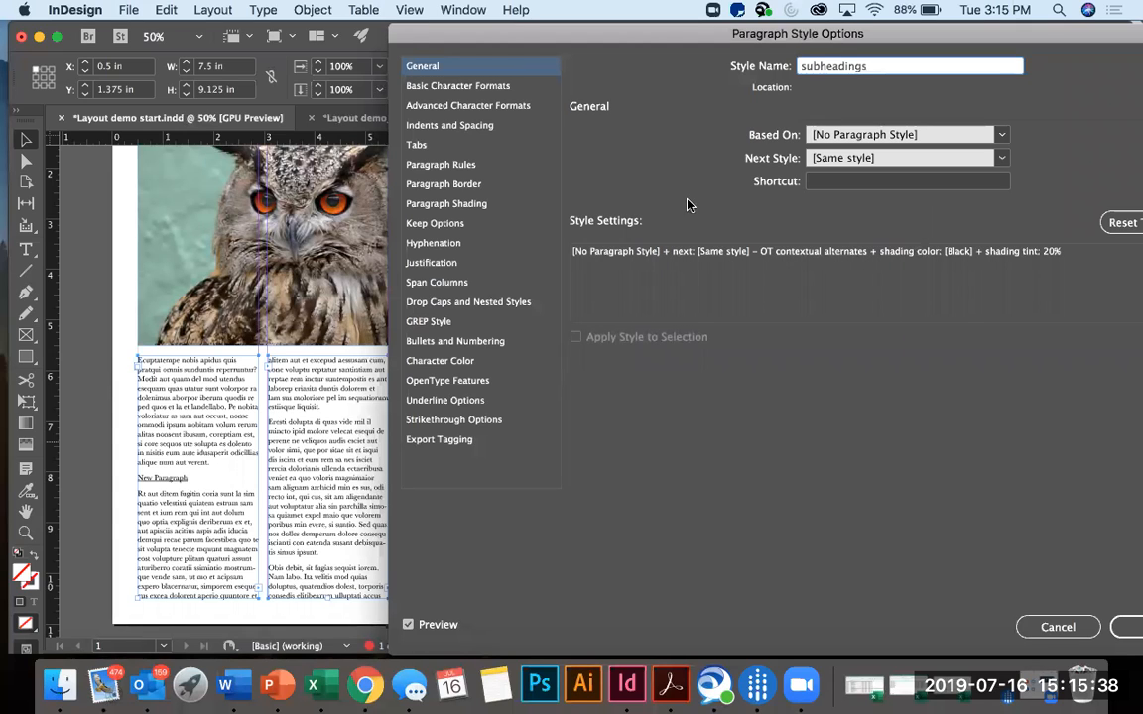
pyautogui.click(522, 92)
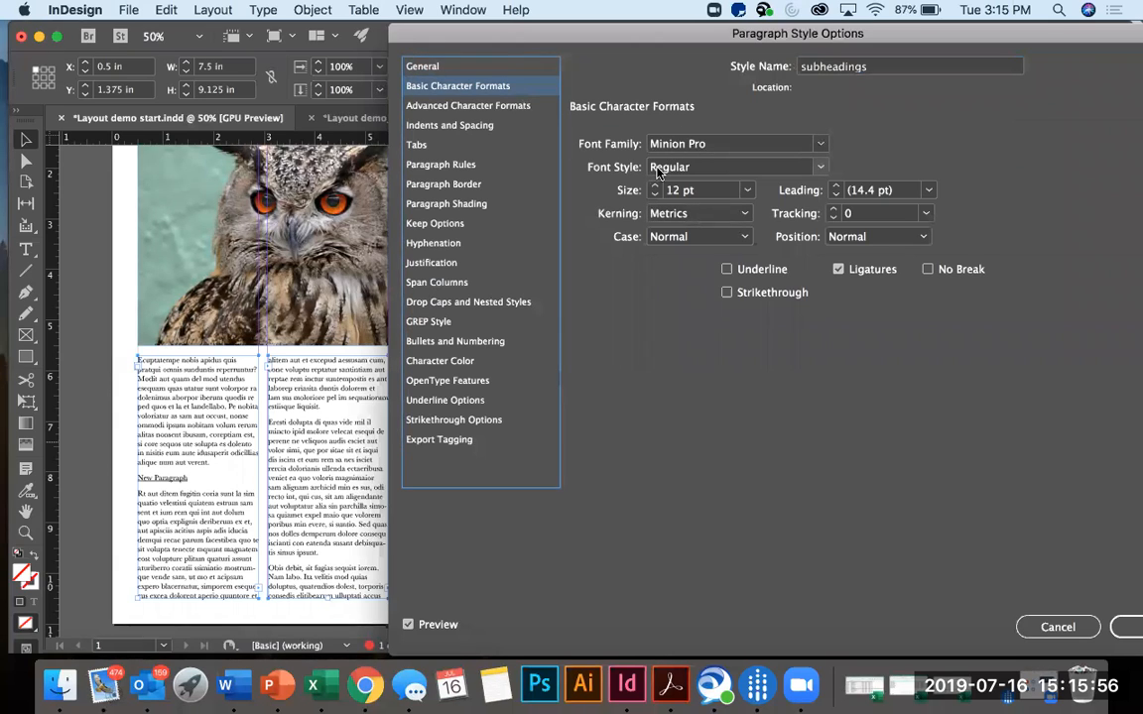
pyautogui.click(820, 168)
pyautogui.click(722, 225)
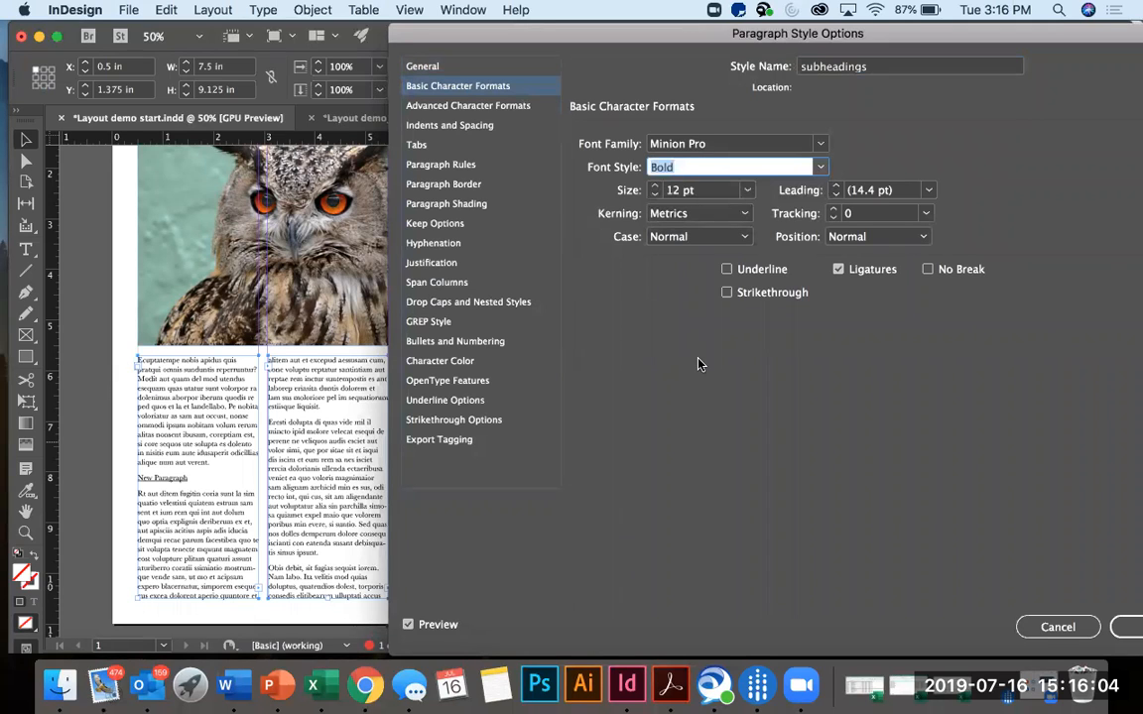
pyautogui.click(655, 186)
pyautogui.click(655, 187)
pyautogui.click(655, 187)
pyautogui.click(654, 194)
pyautogui.click(653, 194)
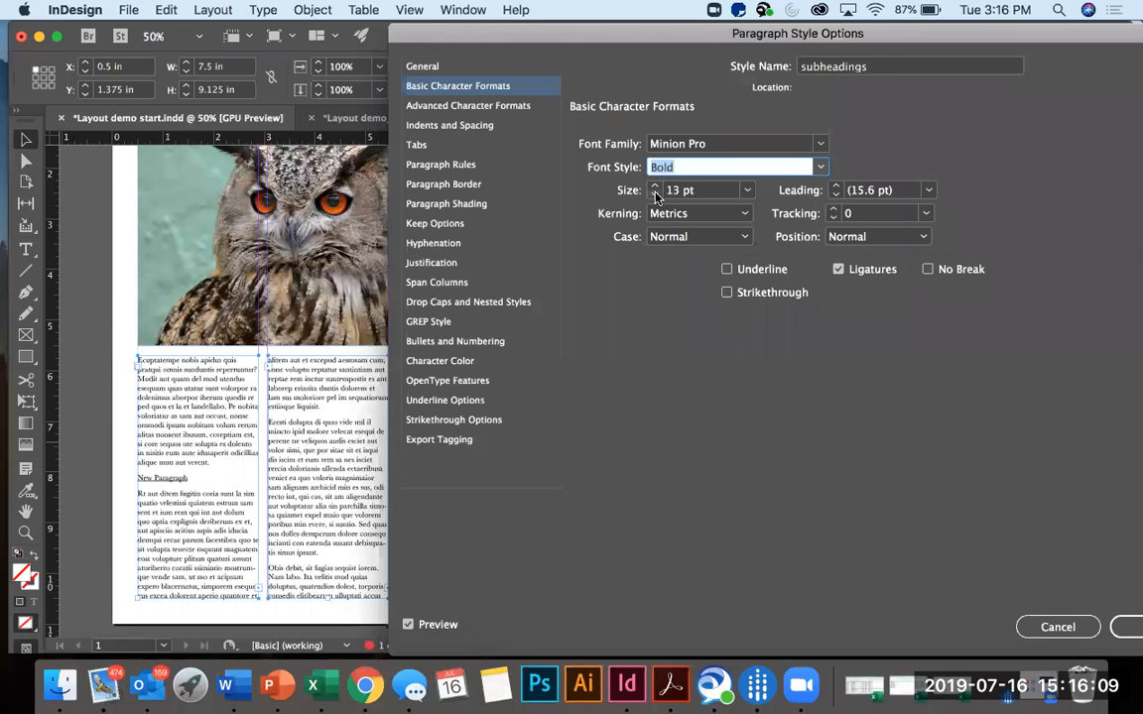
pyautogui.click(1053, 627)
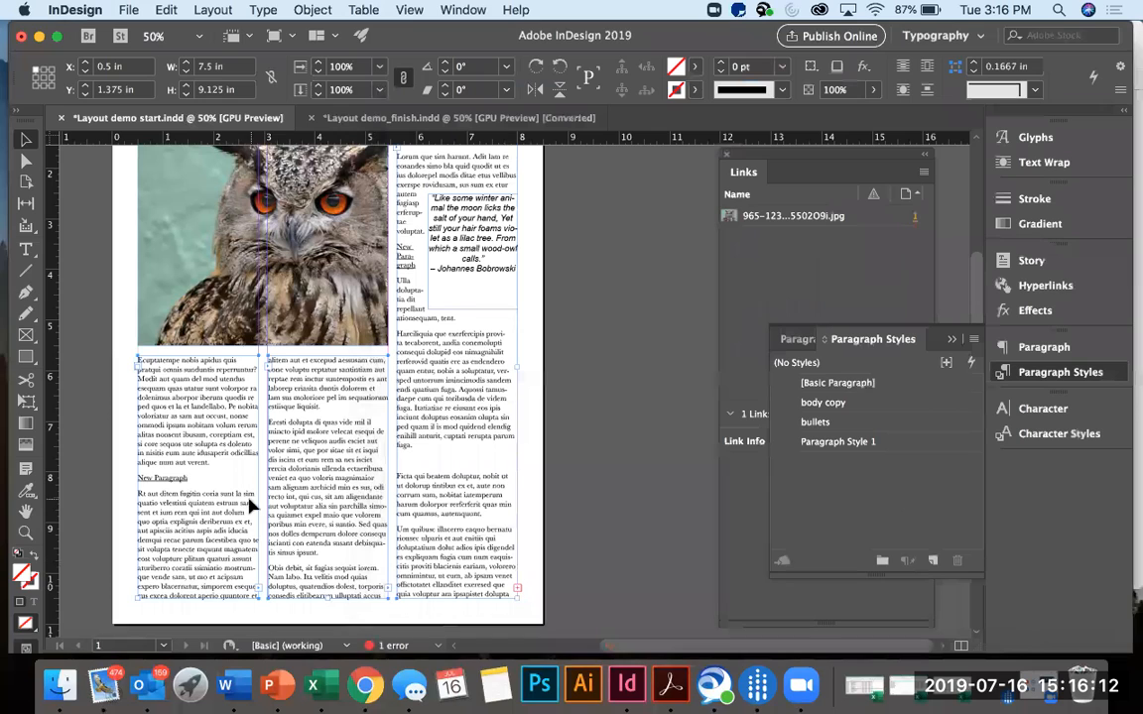
# Remove the underline from the first column's "New Paragraph" line and apply Paragraph Style 1 to it.
pyautogui.click(120, 485)
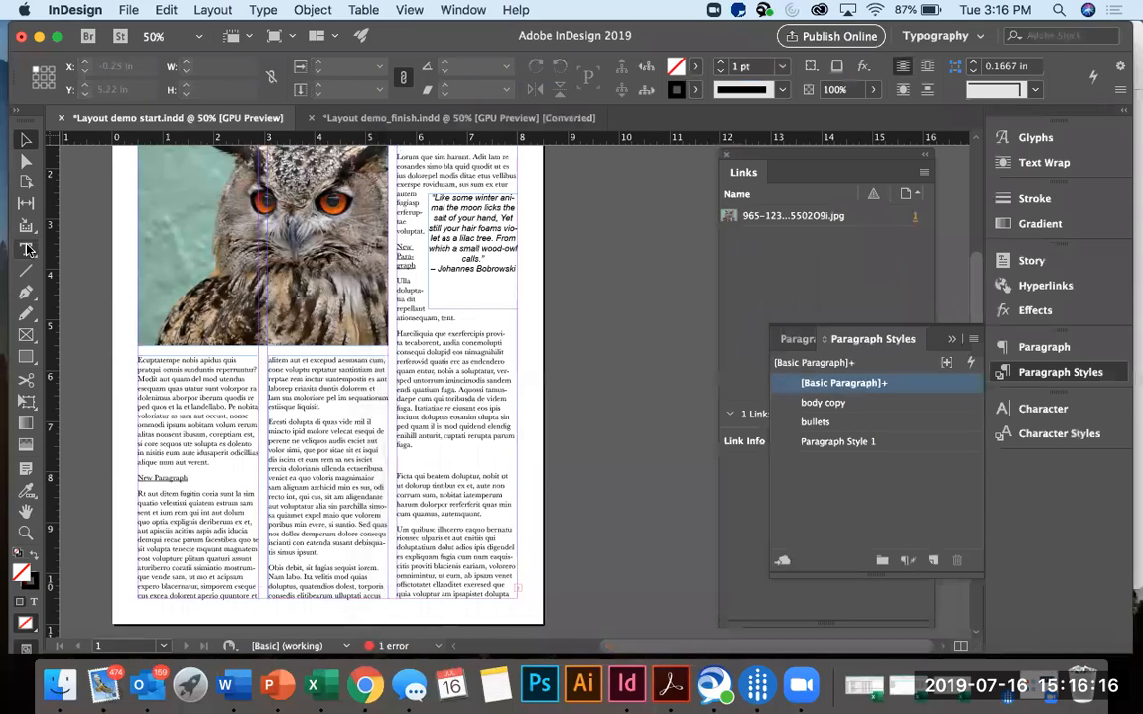
pyautogui.click(28, 250)
pyautogui.click(143, 466)
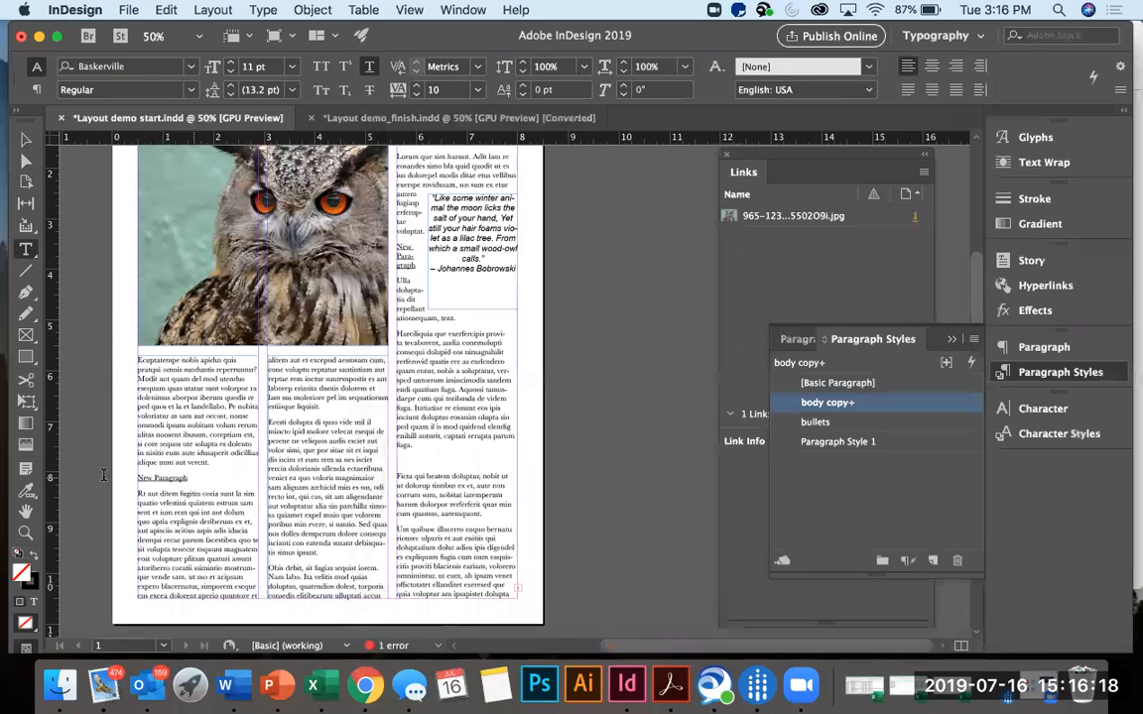
pyautogui.moveTo(190, 478); pyautogui.dragTo(103, 475)
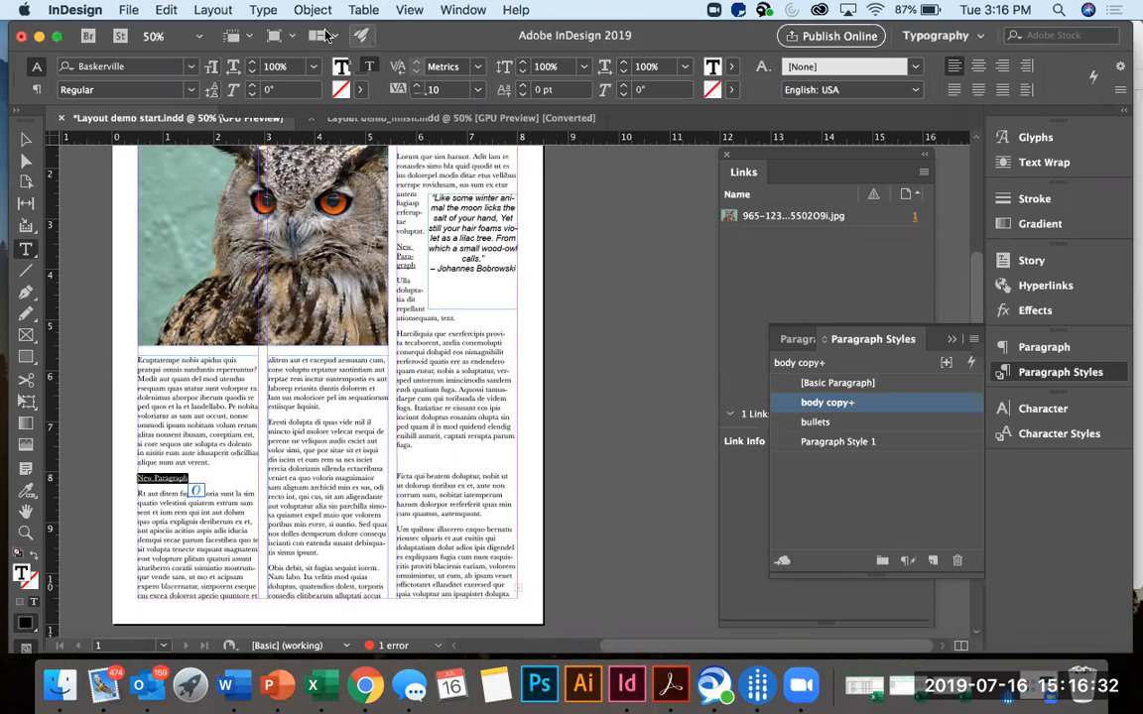
pyautogui.click(371, 67)
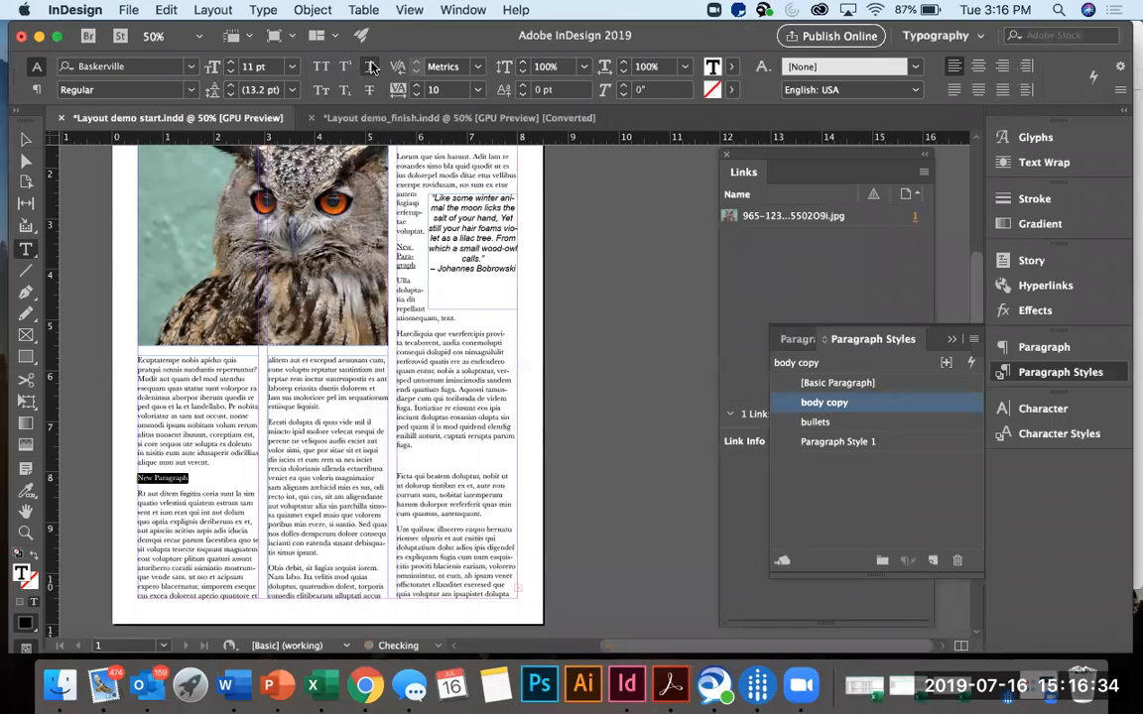
pyautogui.click(833, 442)
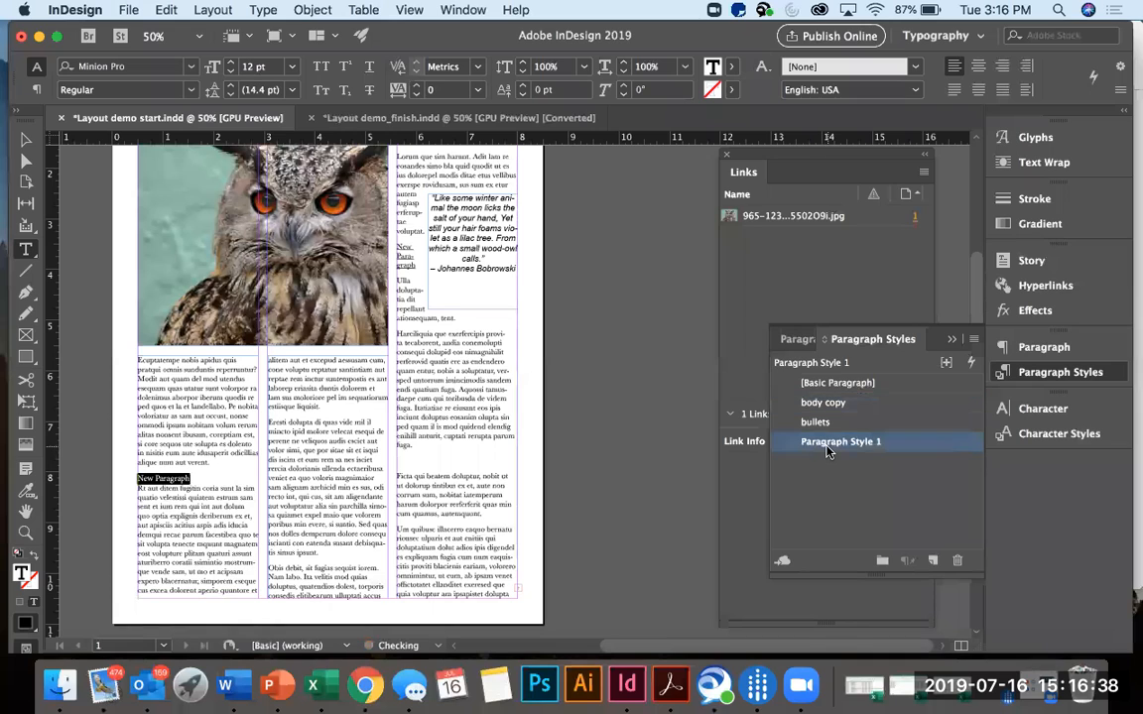
# Open the options of Paragraph Style 1 and rename the style "subheading".
pyautogui.doubleClick(878, 443)
pyautogui.press('Escape')
pyautogui.doubleClick(908, 451)
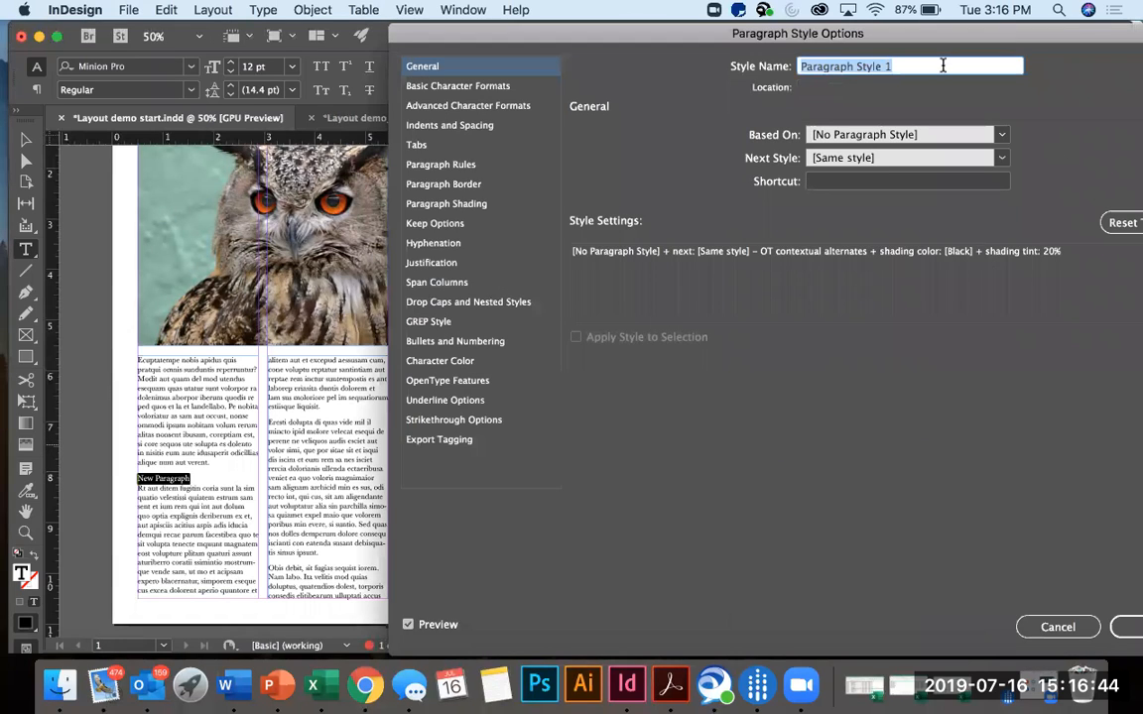
pyautogui.write('subheading')
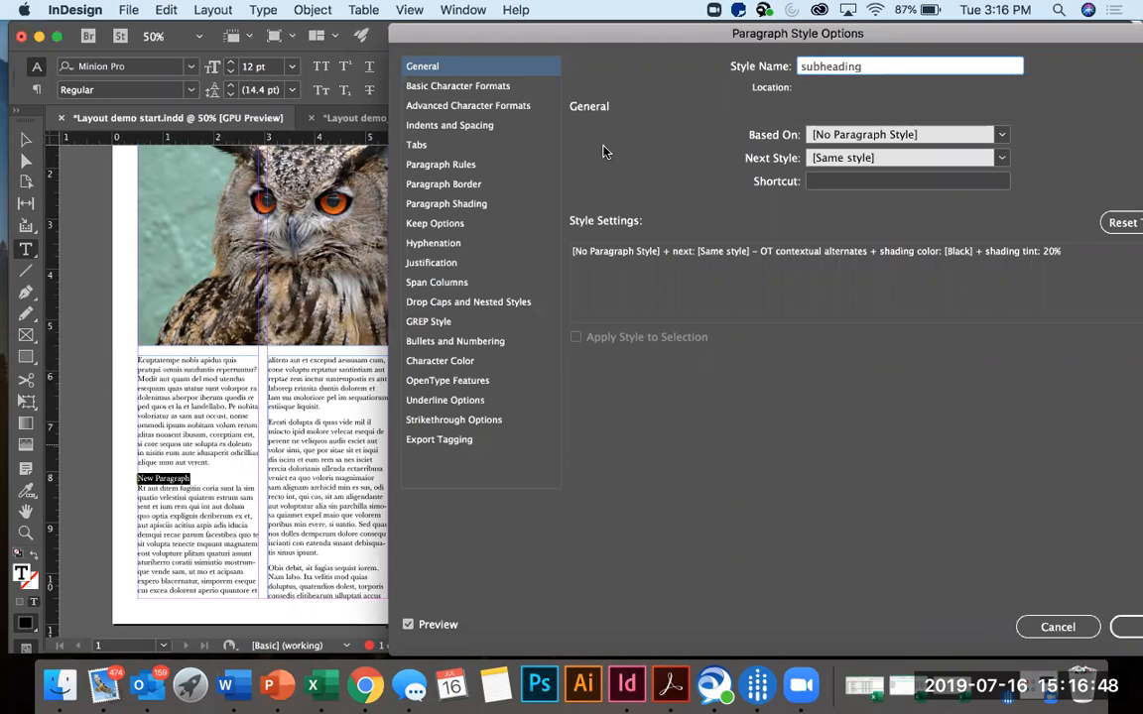
# Set the subheading style's basic character formats to Bold and 14 pt.
pyautogui.click(408, 85)
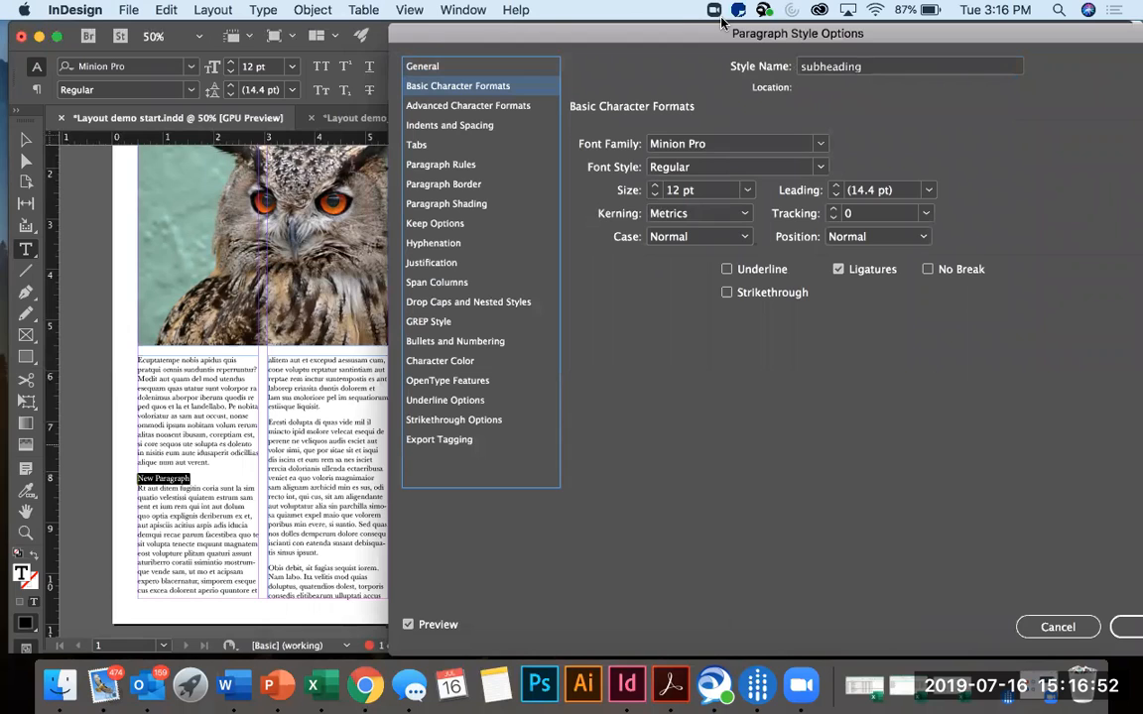
pyautogui.click(821, 169)
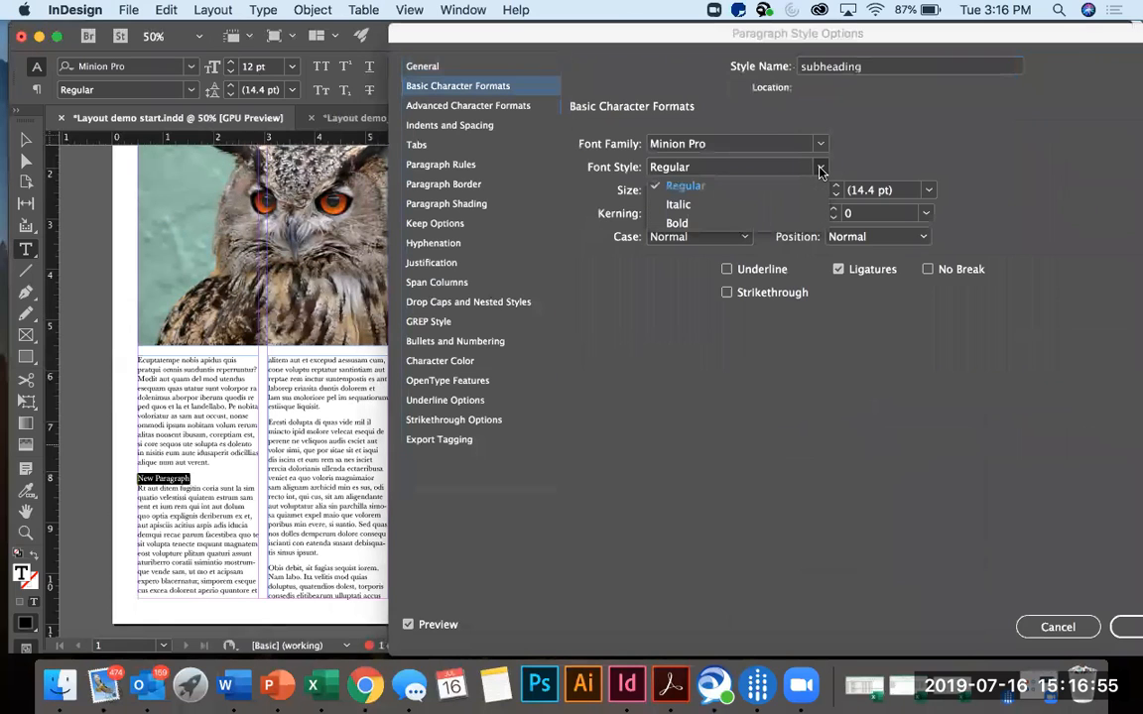
pyautogui.click(693, 225)
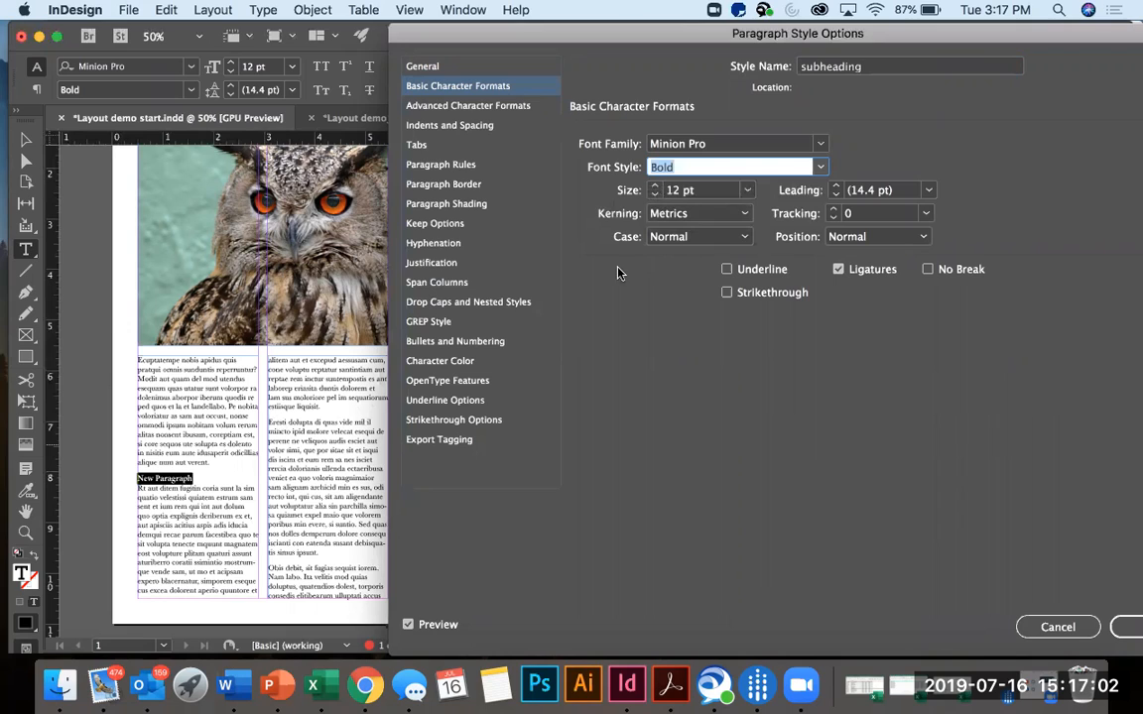
pyautogui.click(656, 187)
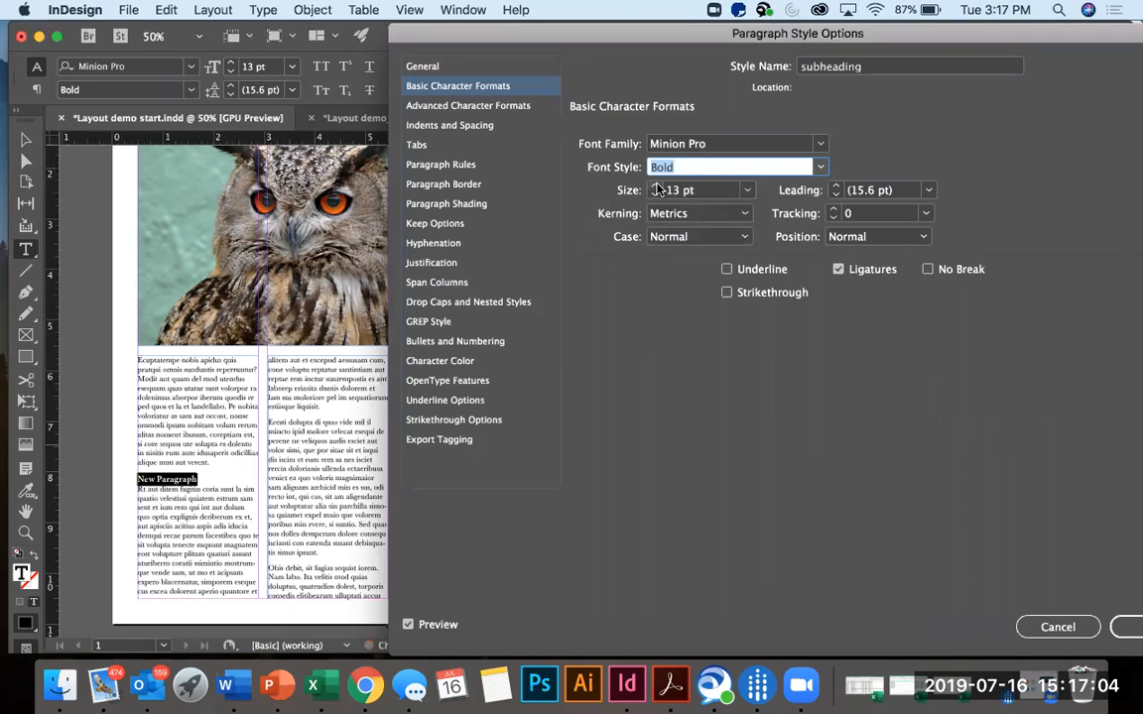
pyautogui.click(656, 186)
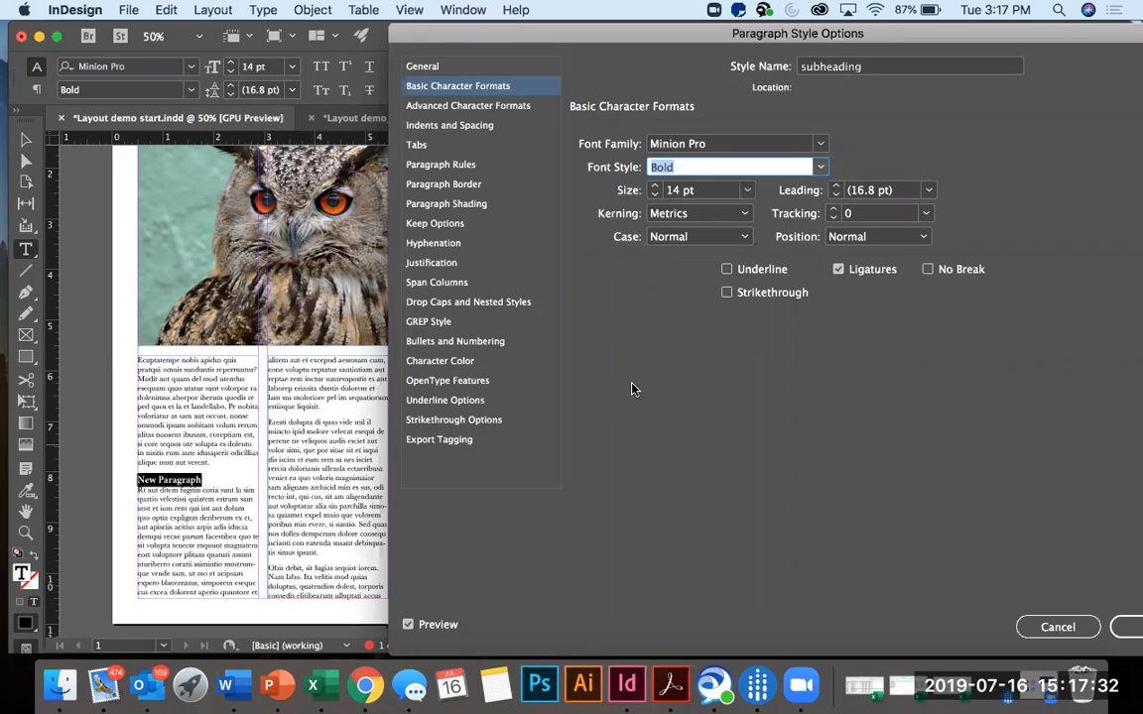
# Set the subheading style's Space After to 0.0625 in, save the style and deselect the text.
pyautogui.click(489, 127)
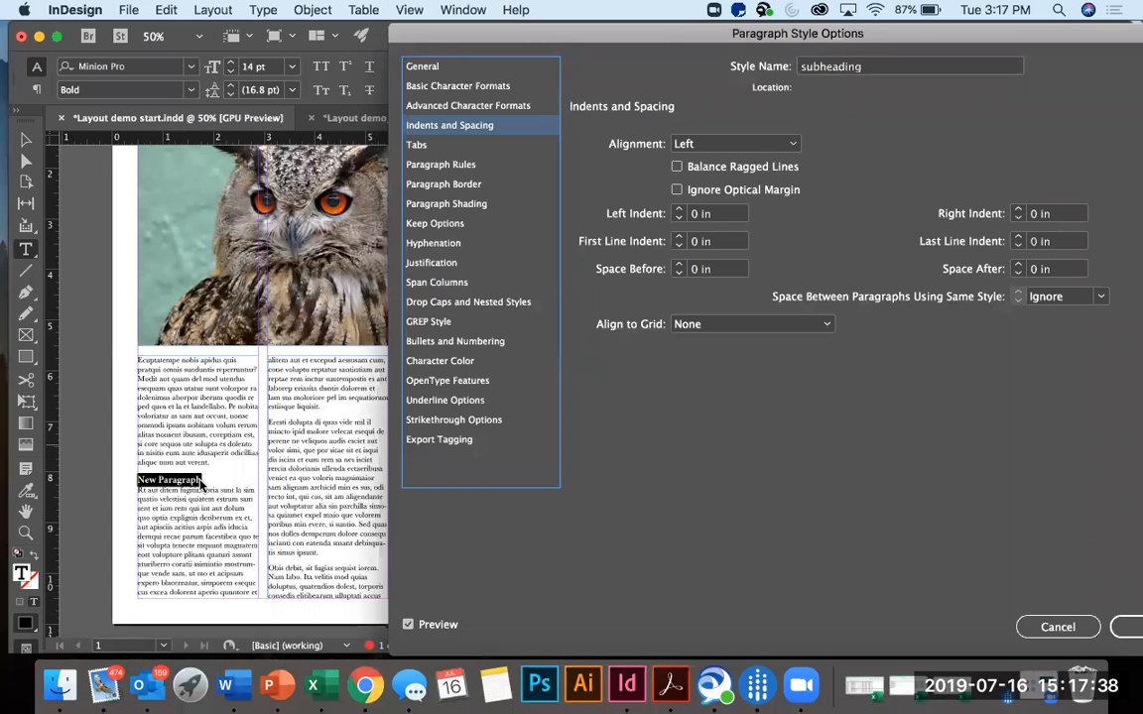
pyautogui.click(1017, 266)
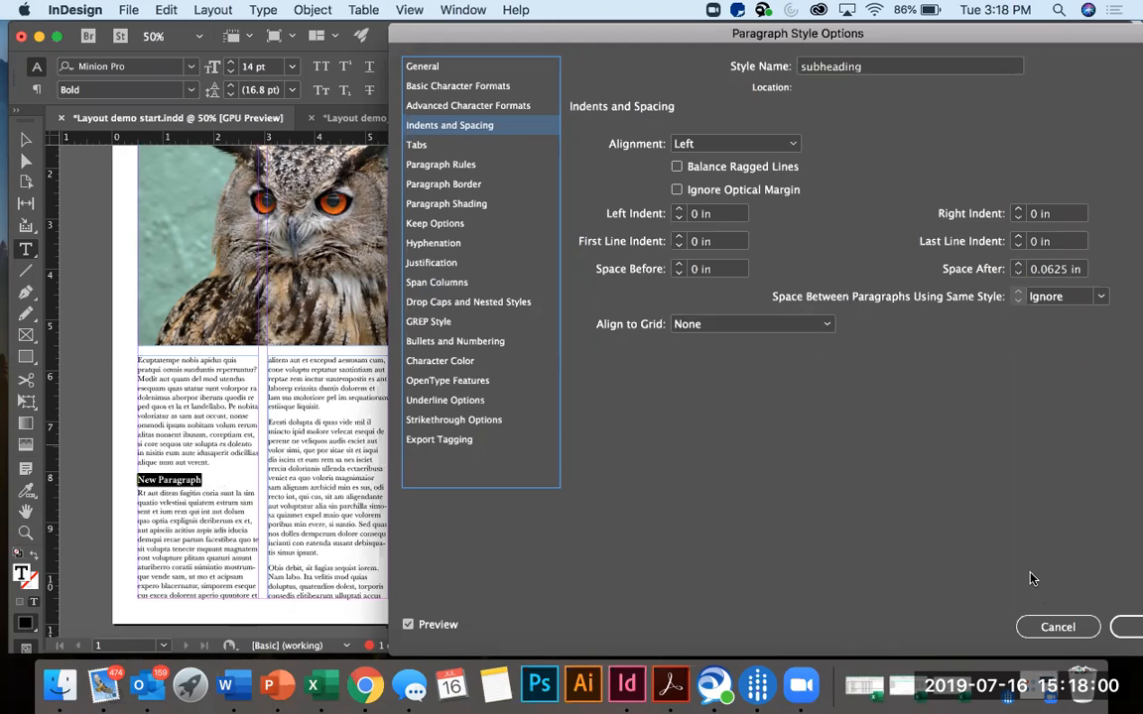
pyautogui.click(1129, 624)
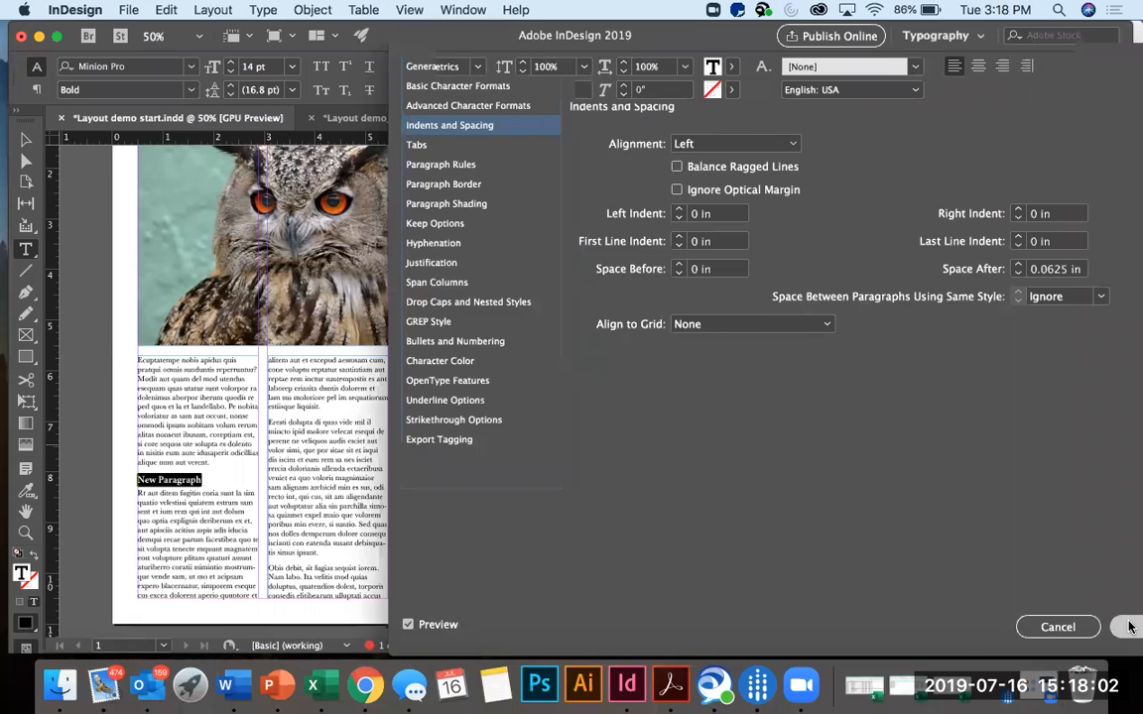
pyautogui.click(680, 484)
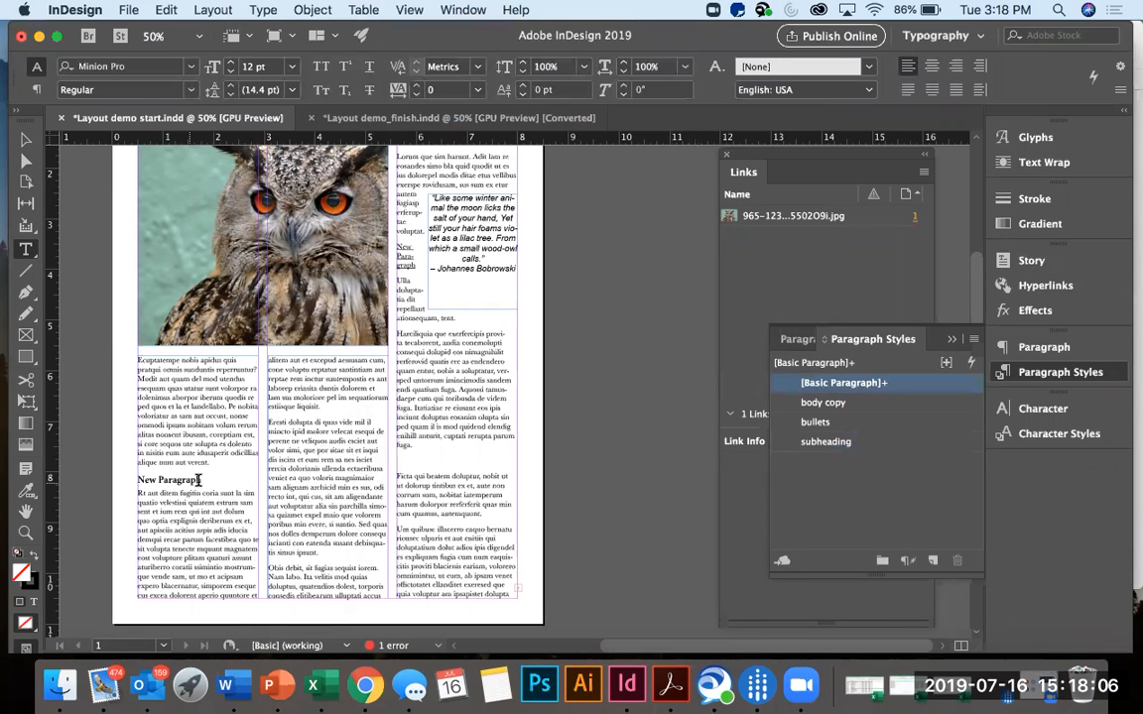
# Format the first column's "New Paragraph" subheading in All Caps.
pyautogui.moveTo(199, 479); pyautogui.dragTo(137, 479)
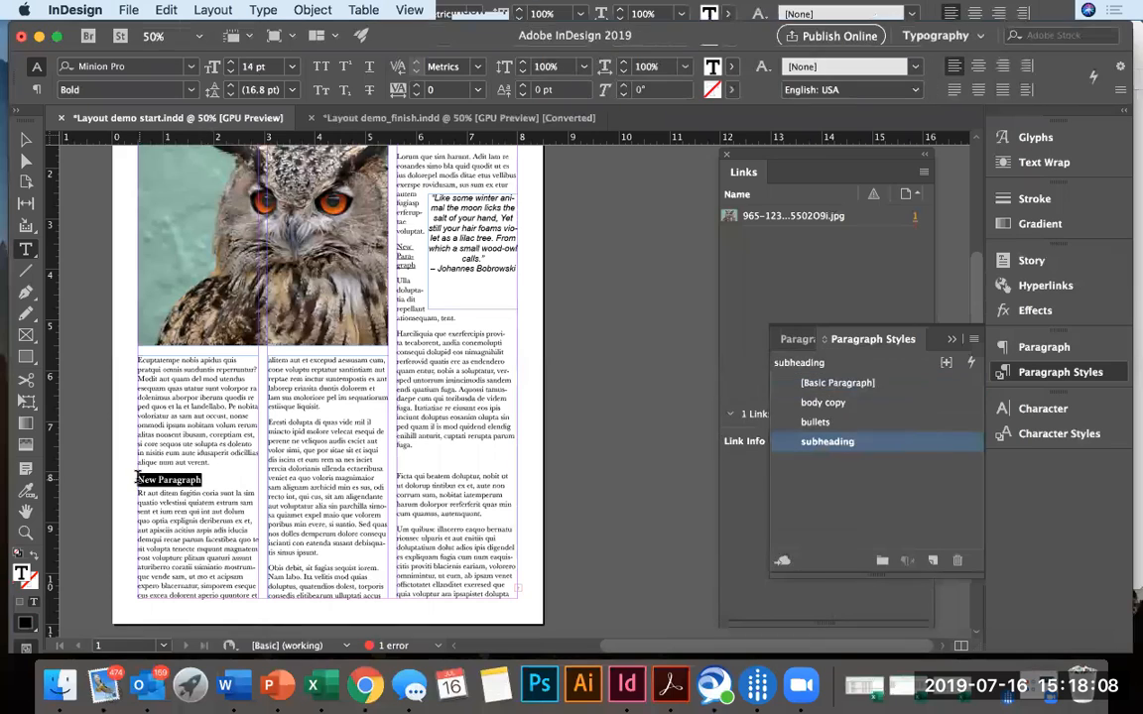
pyautogui.click(322, 67)
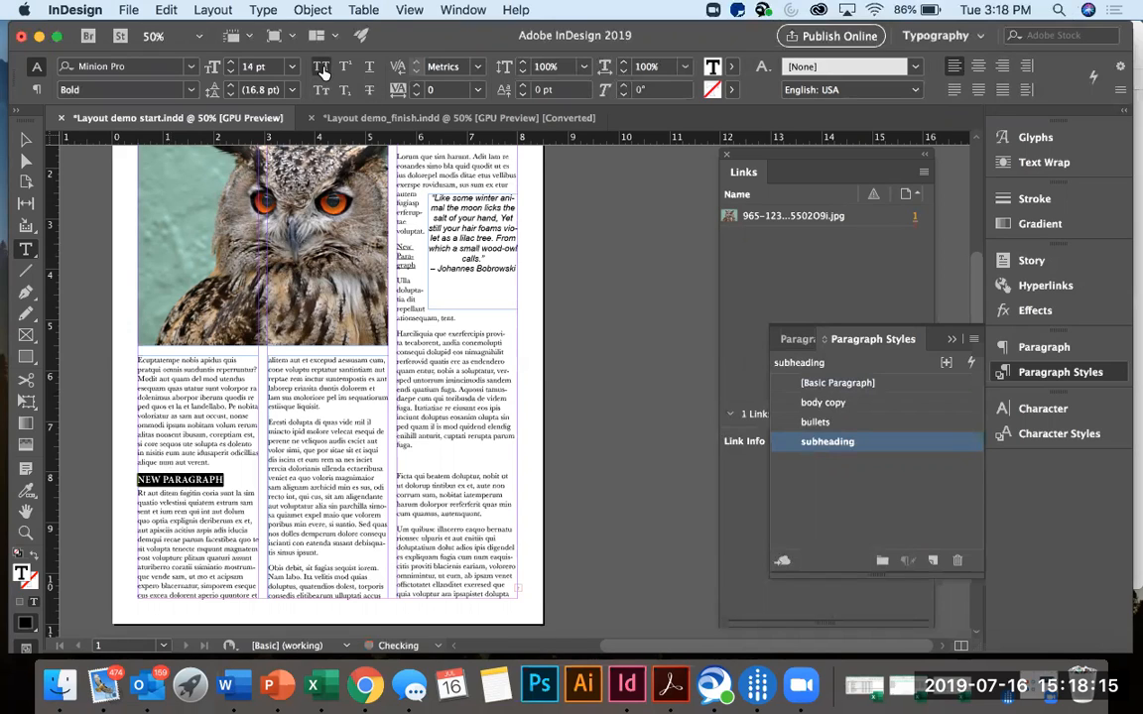
pyautogui.click(239, 468)
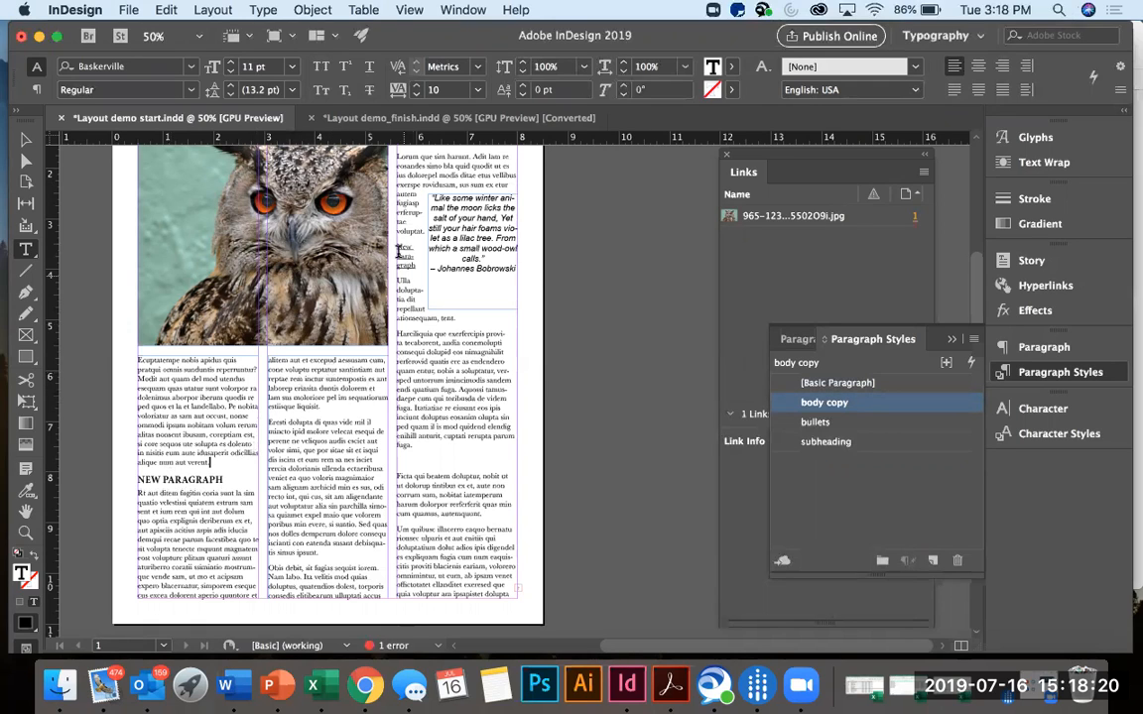
# Apply the subheading style to the third column's "New Paragraph" line, with its underline removed and All Caps on.
pyautogui.moveTo(395, 244); pyautogui.dragTo(420, 263)
pyautogui.press('super+shift+u')
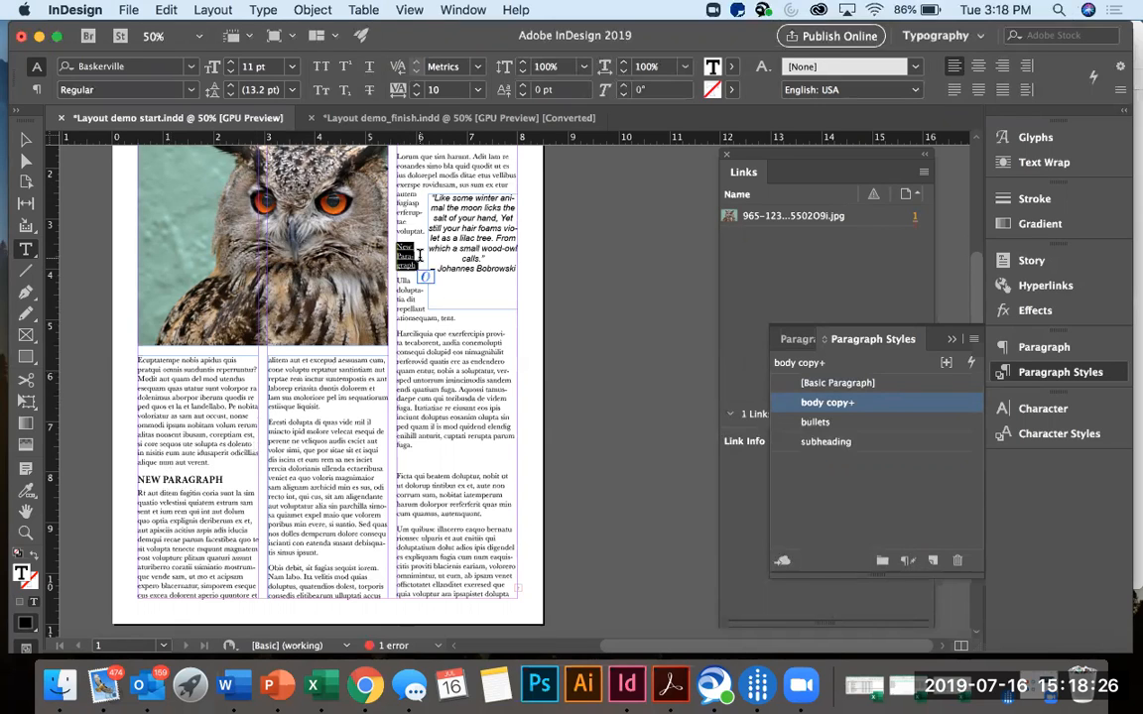
pyautogui.click(842, 444)
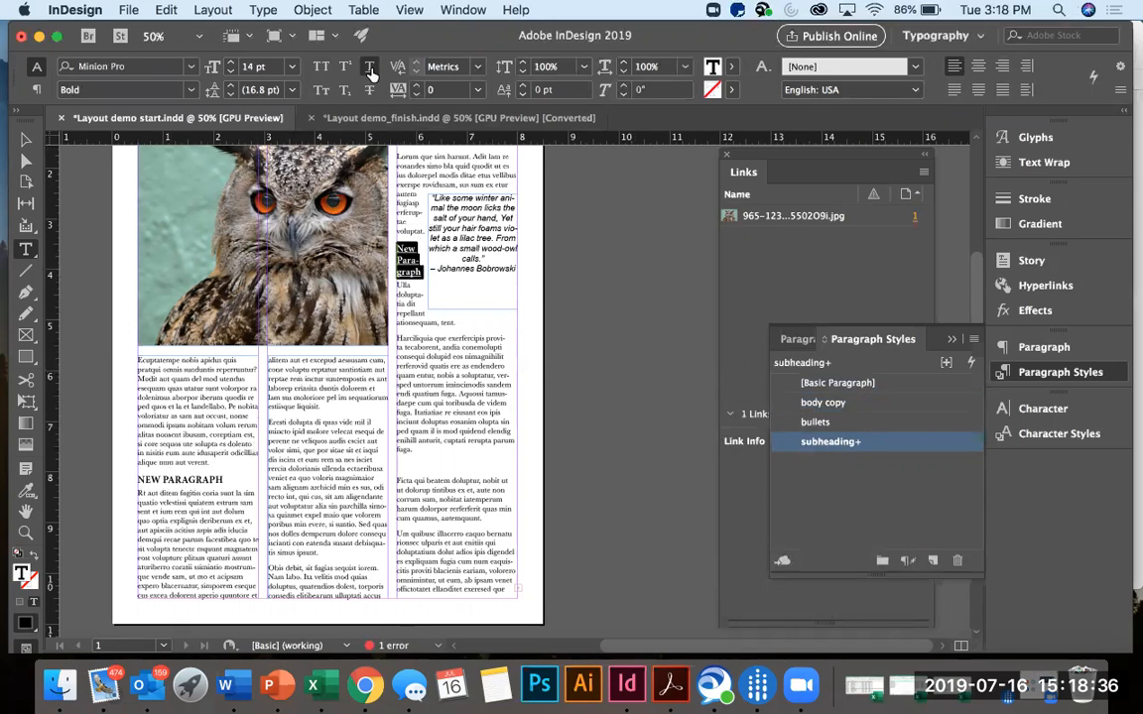
pyautogui.click(321, 66)
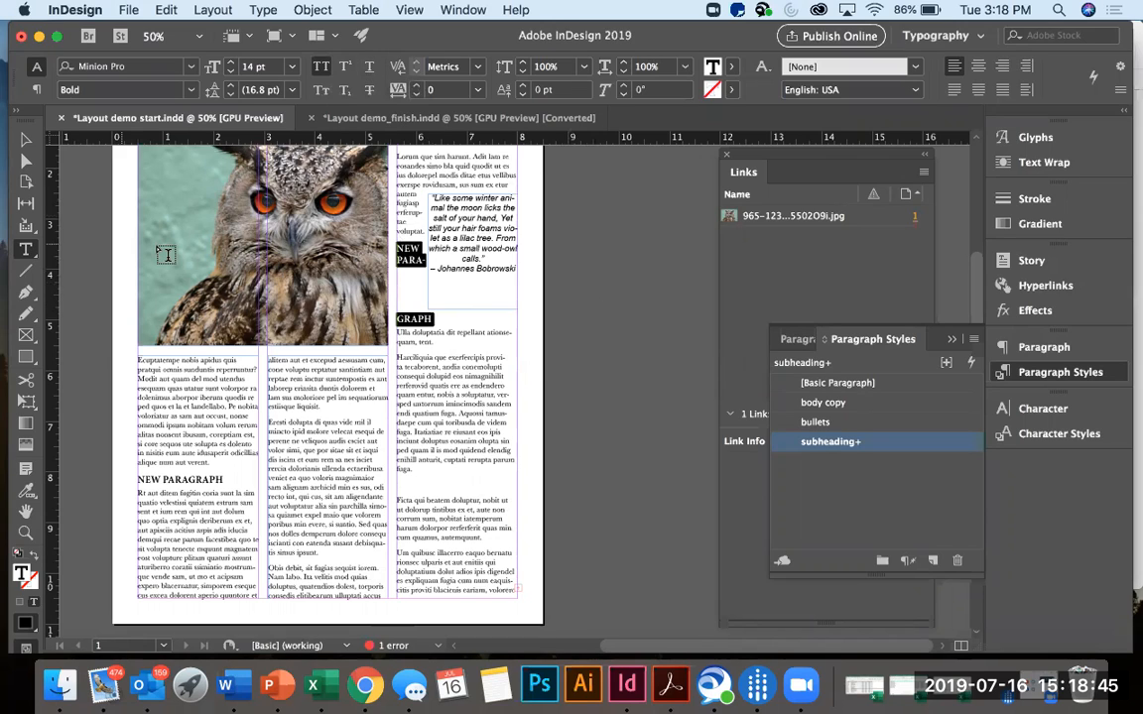
pyautogui.click(26, 139)
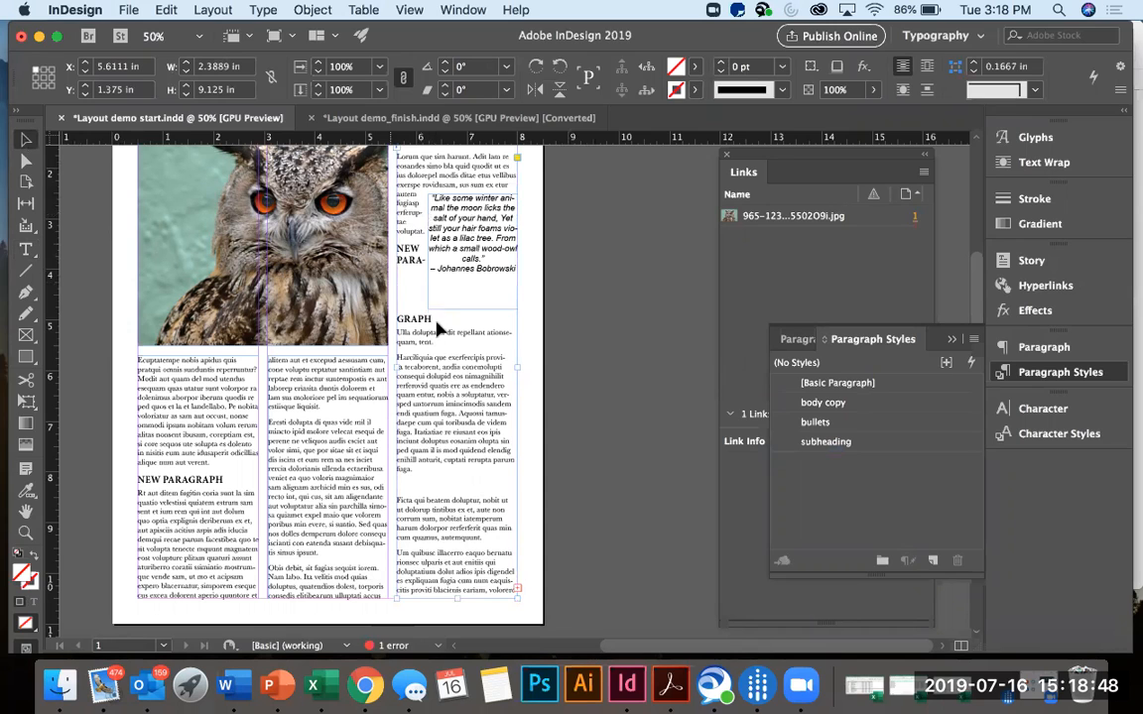
pyautogui.scroll(4, 440, 369)
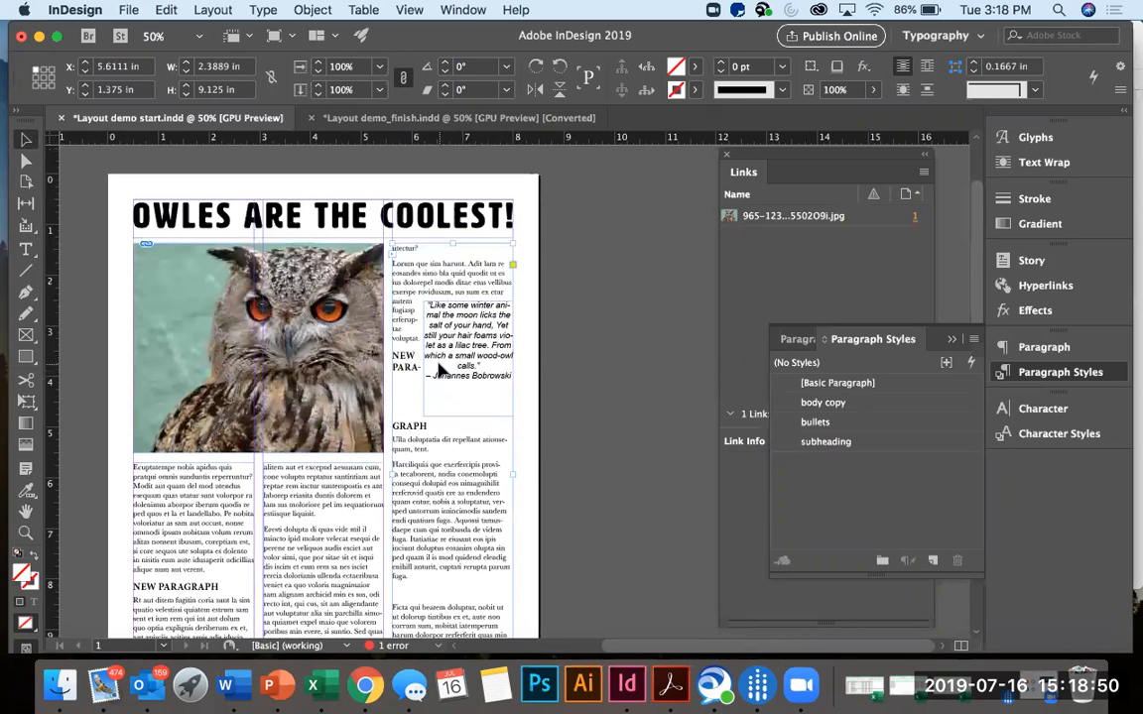
pyautogui.scroll(-1, 439, 369)
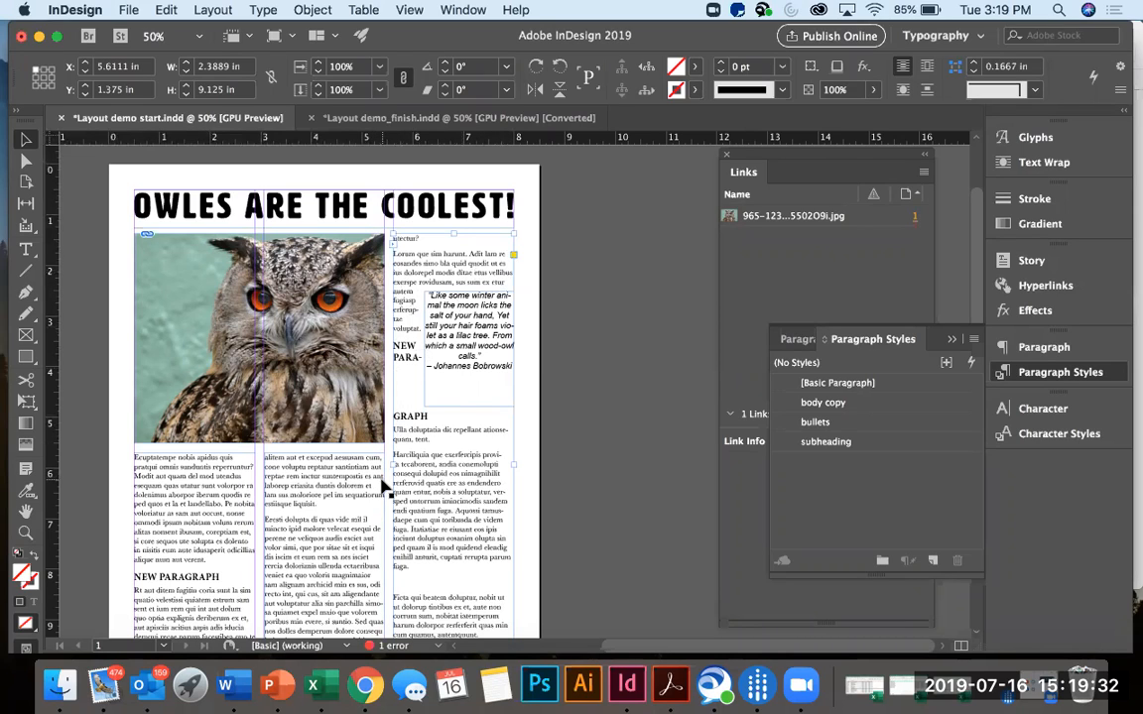
# Resize the owl quote's text frame to the third column's full width, 2.3889 in, and a height of about 1.84 in.
pyautogui.scroll(-2, 382, 483)
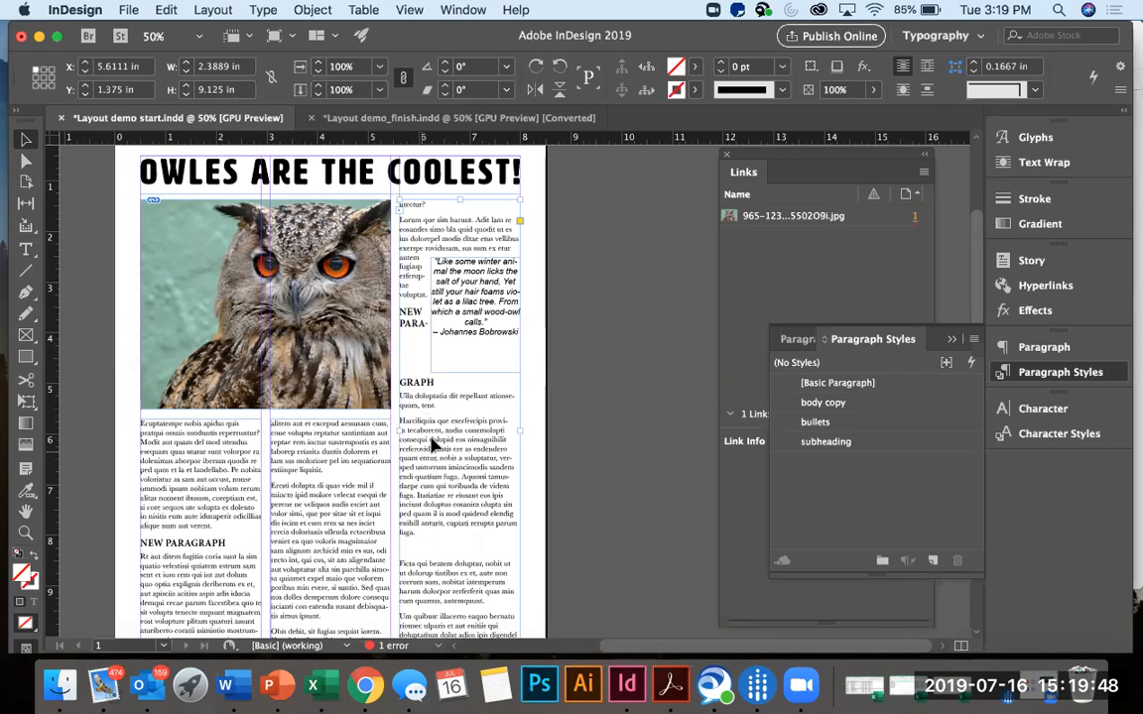
pyautogui.click(475, 317)
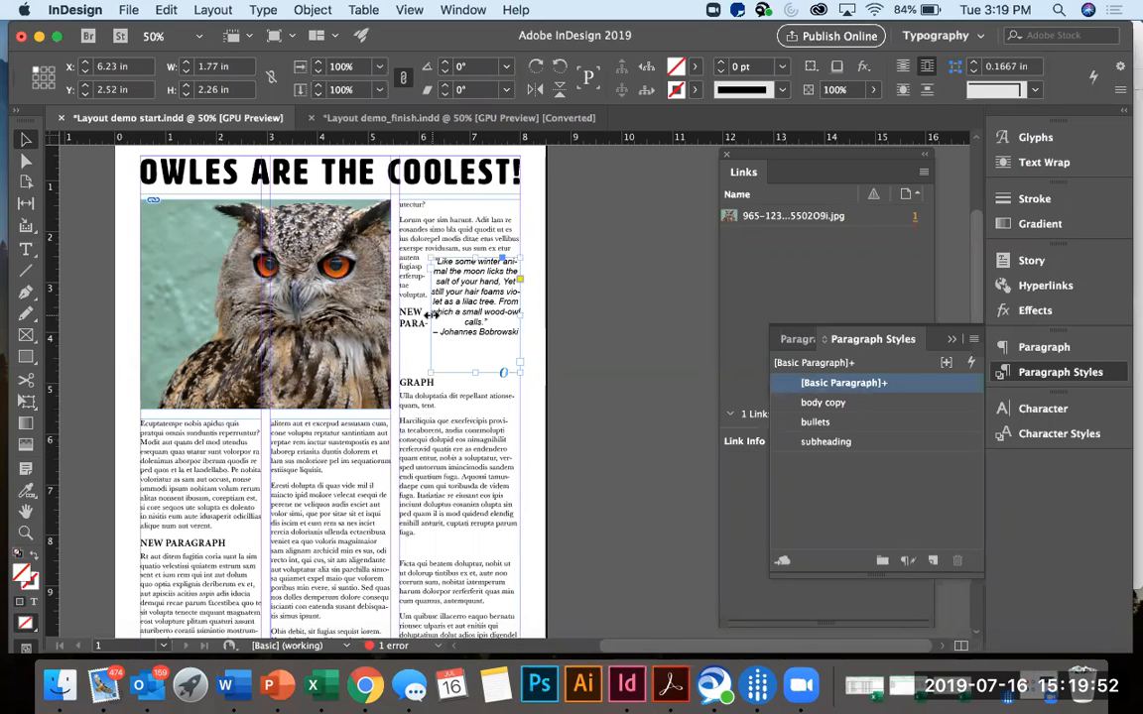
pyautogui.moveTo(430, 314); pyautogui.dragTo(397, 313)
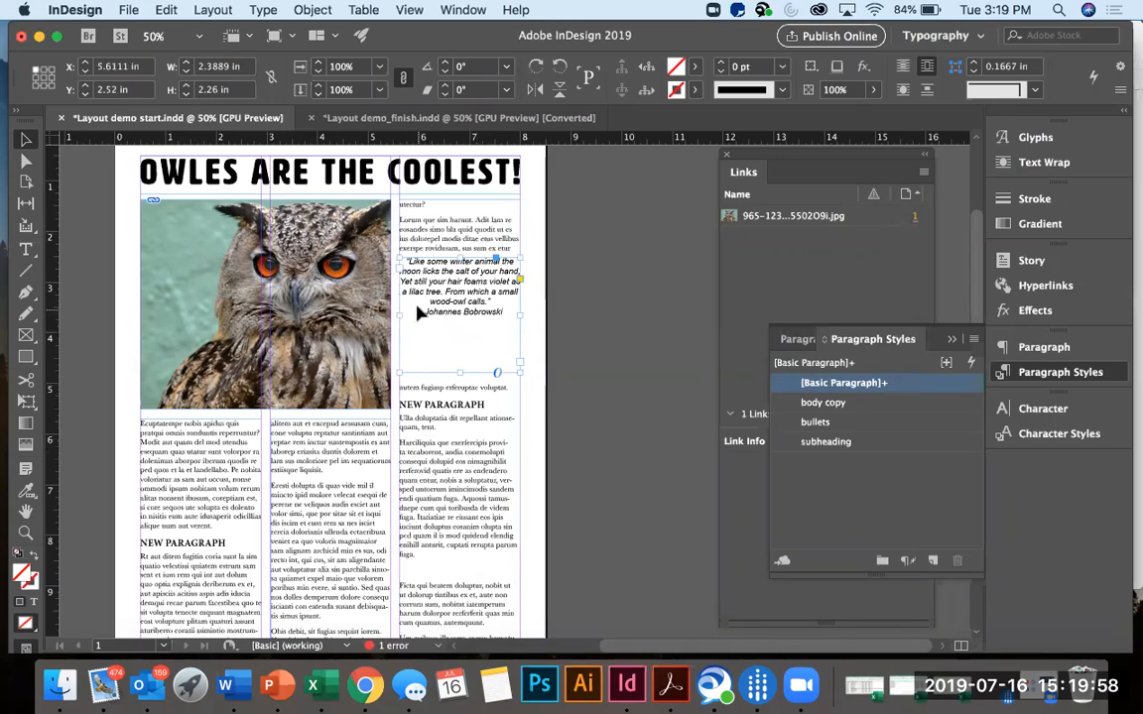
pyautogui.moveTo(457, 373); pyautogui.dragTo(455, 349)
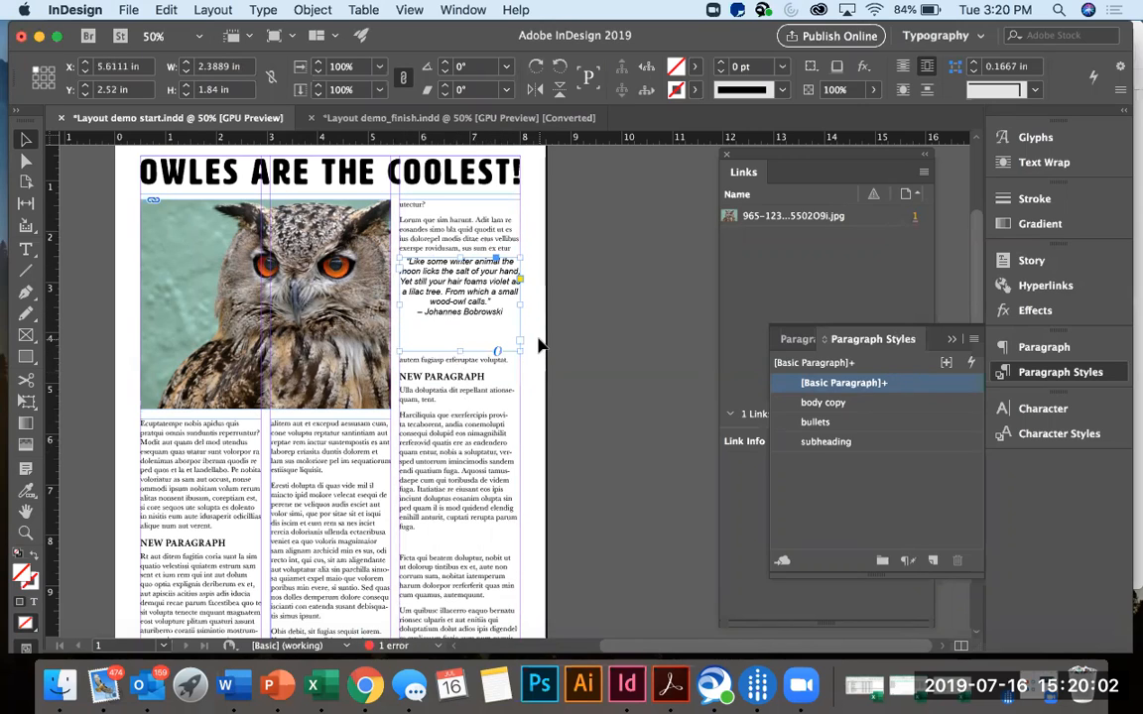
pyautogui.click(538, 344)
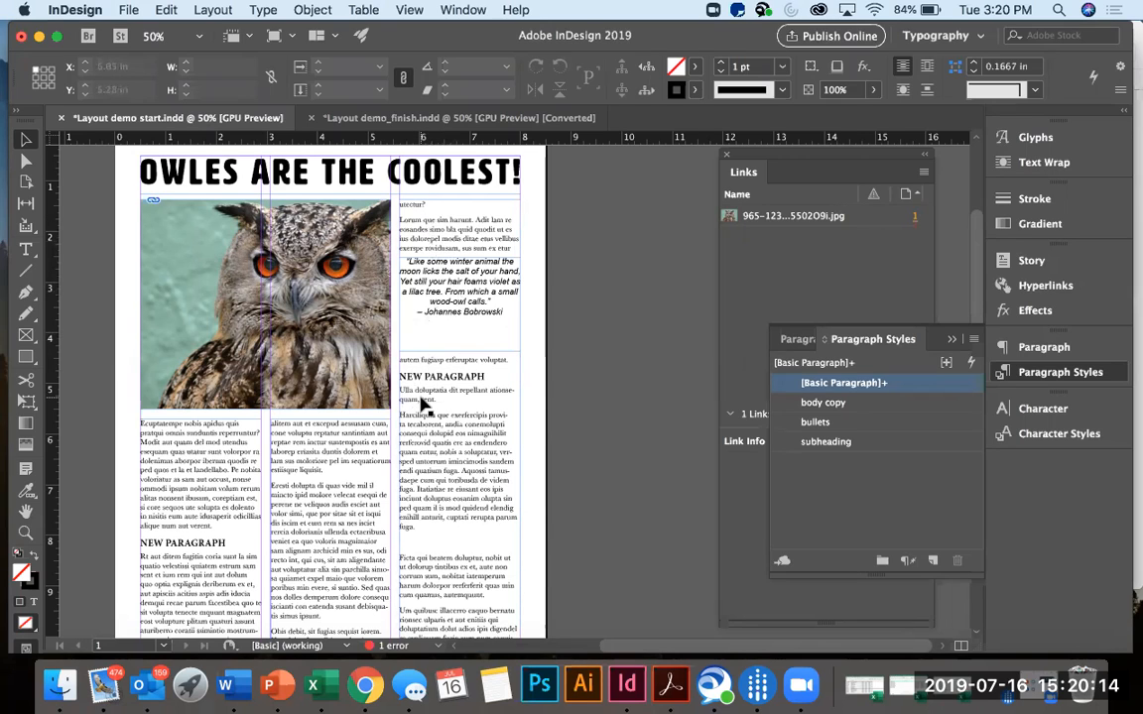
# Move the quote frame down the third column to about Y 6.46 in, aligned with the column edges at X 5.6111 in.
pyautogui.scroll(-1, 421, 401)
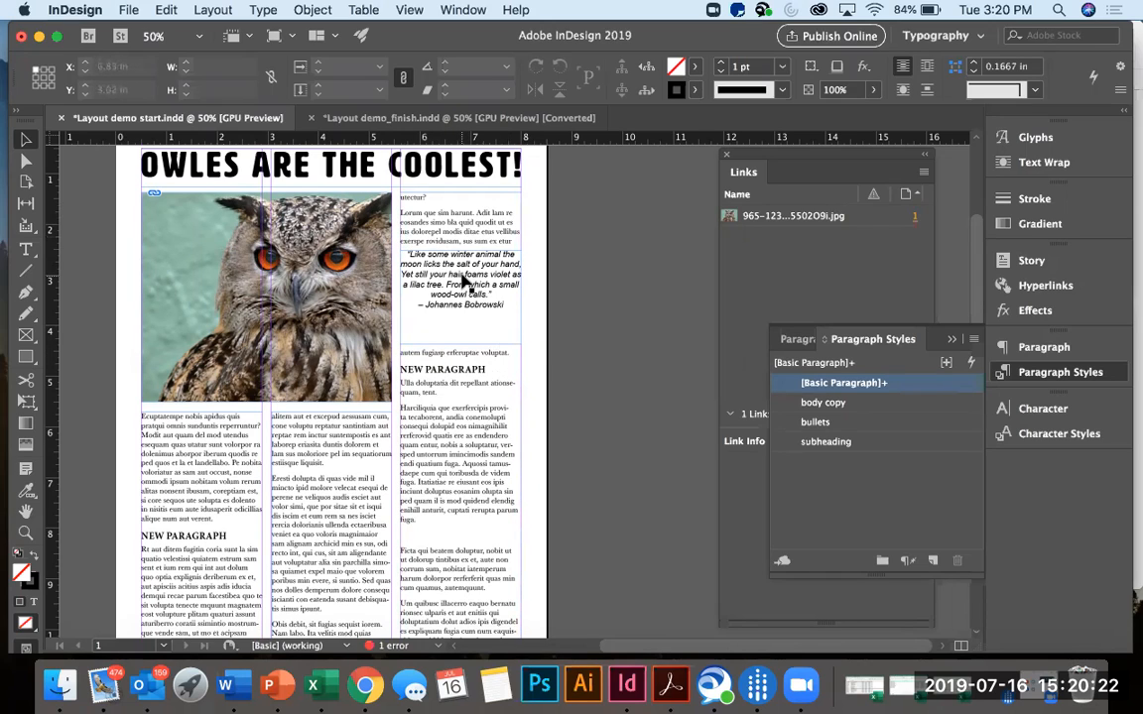
pyautogui.moveTo(461, 283); pyautogui.dragTo(454, 482)
pyautogui.scroll(-1, 454, 482)
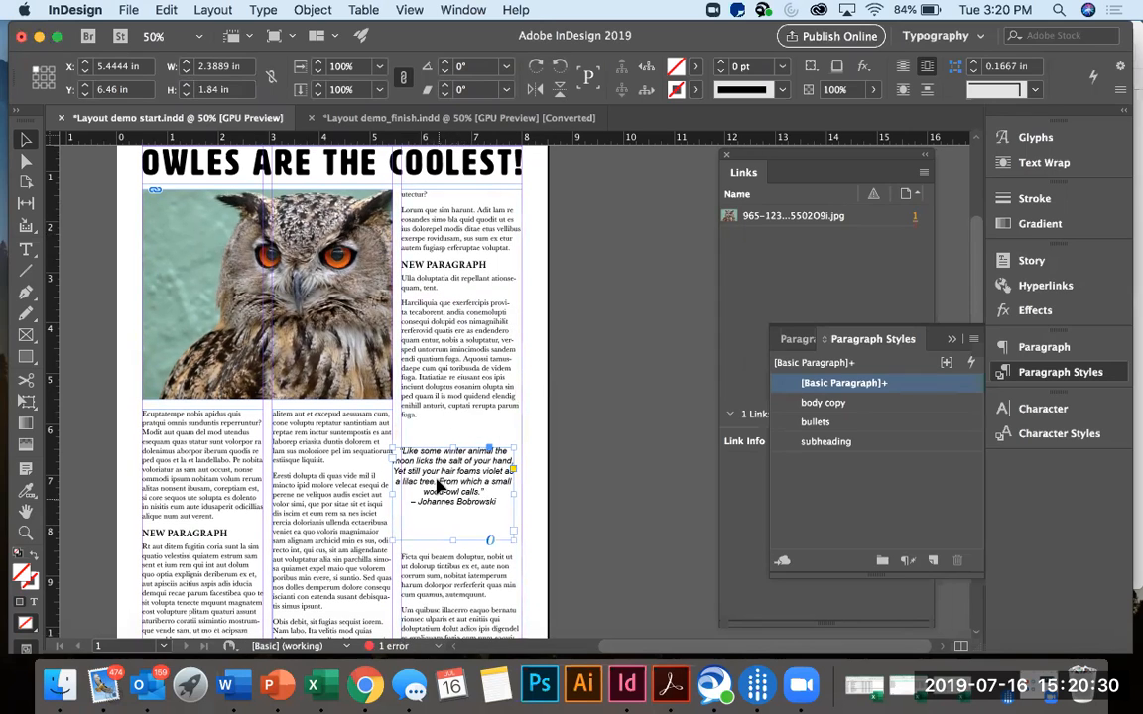
pyautogui.moveTo(446, 487); pyautogui.dragTo(456, 487)
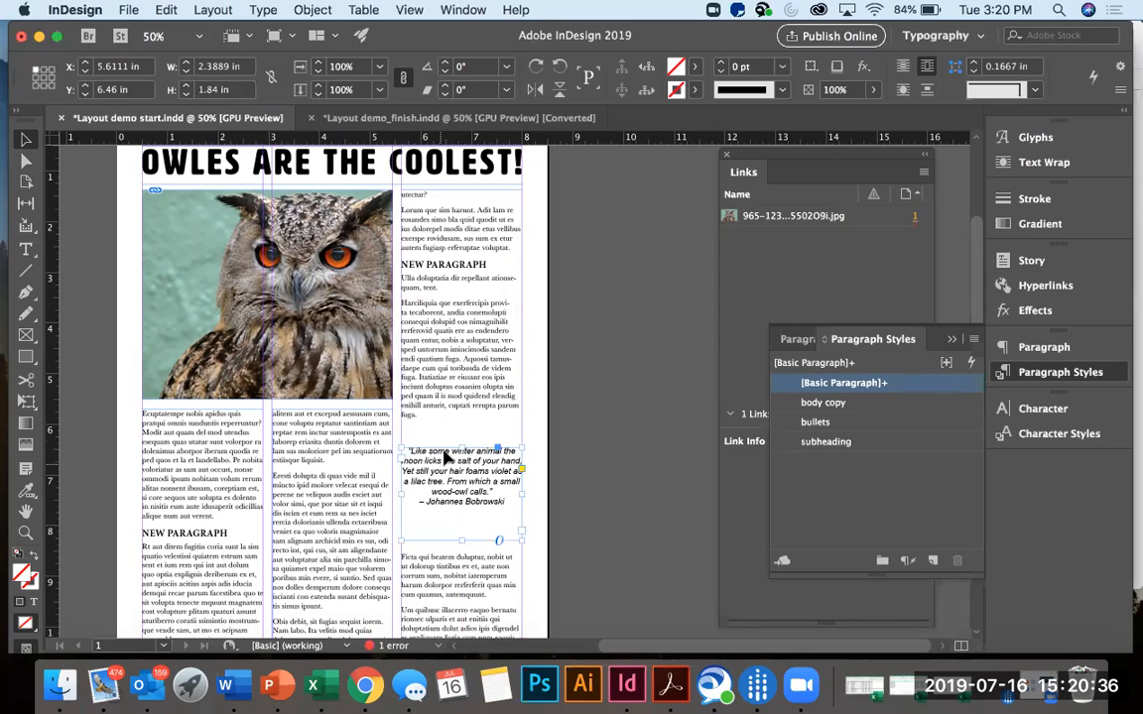
# Format the entire quote text, including its attribution, as Bold Italic at 14 pt.
pyautogui.scroll(-1, 448, 459)
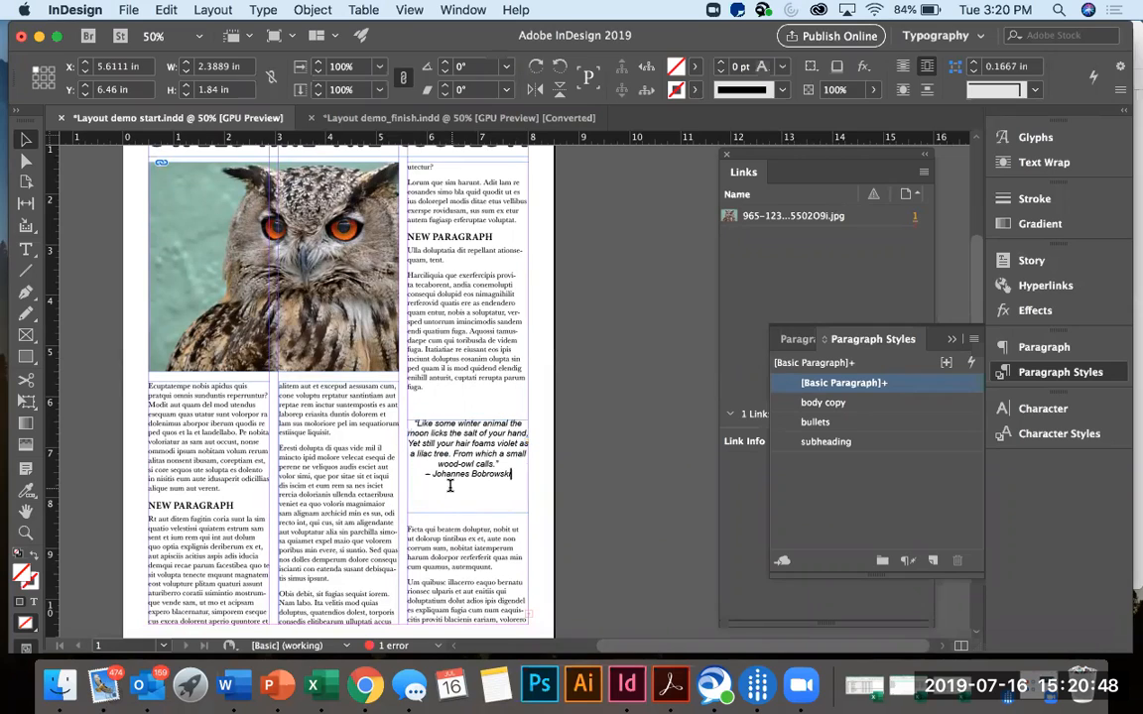
pyautogui.doubleClick(413, 424)
pyautogui.moveTo(412, 423); pyautogui.dragTo(516, 475)
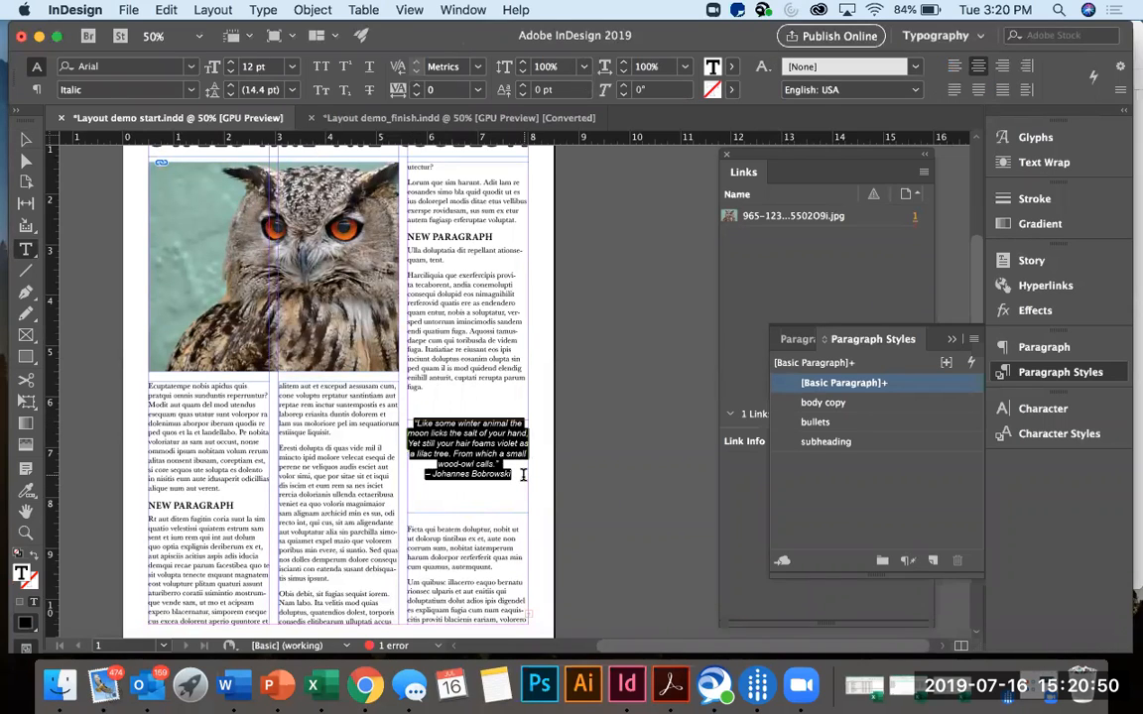
pyautogui.click(191, 90)
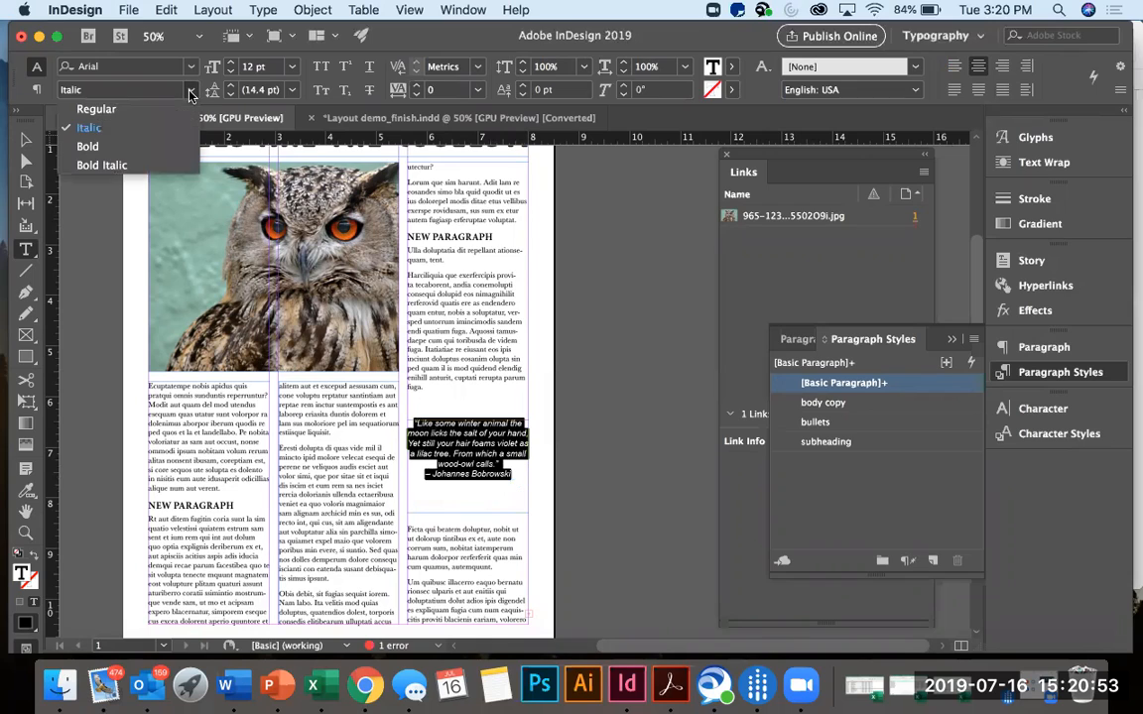
pyautogui.click(139, 167)
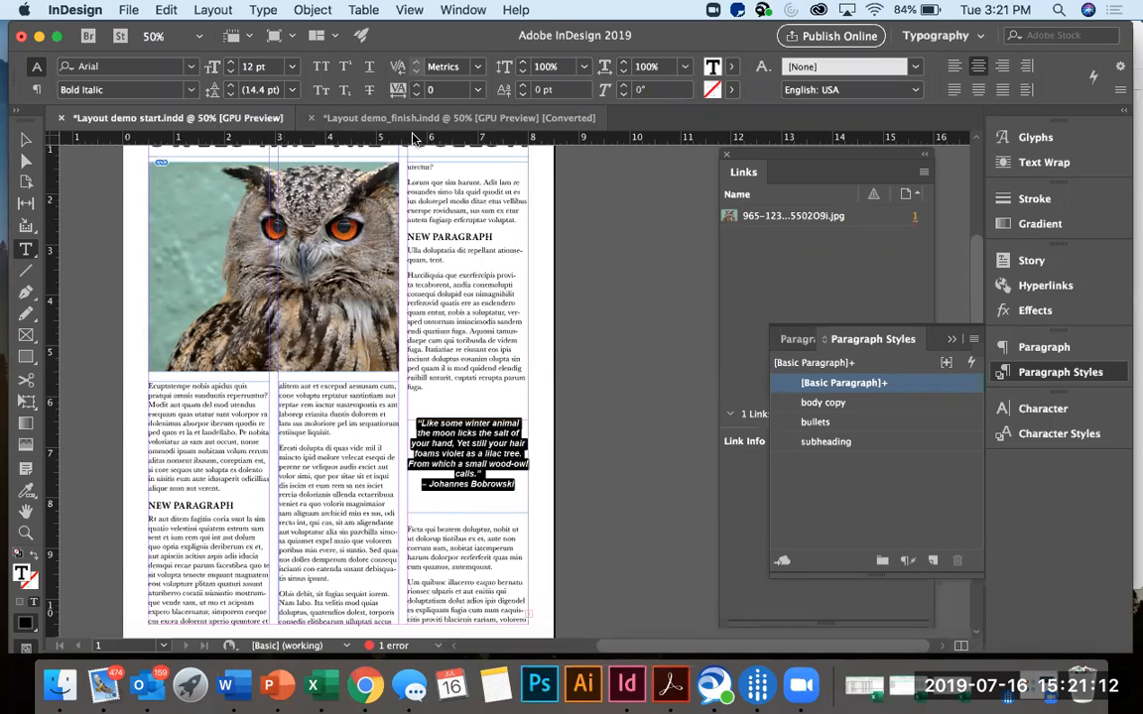
pyautogui.click(230, 64)
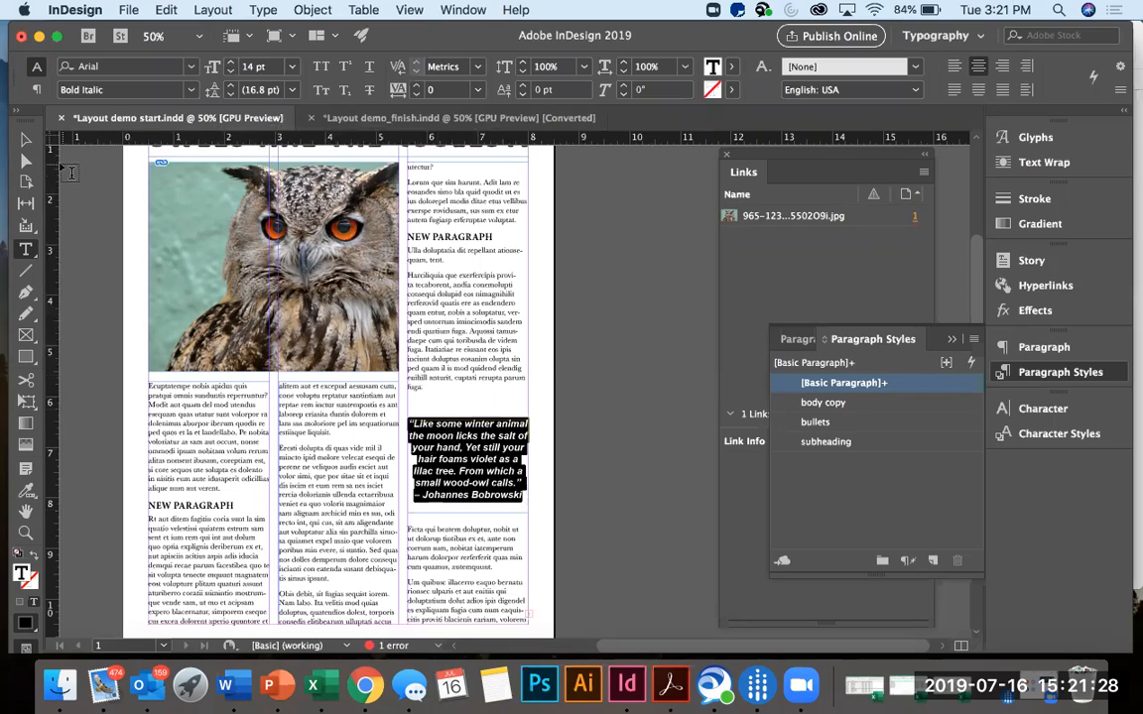
pyautogui.click(25, 141)
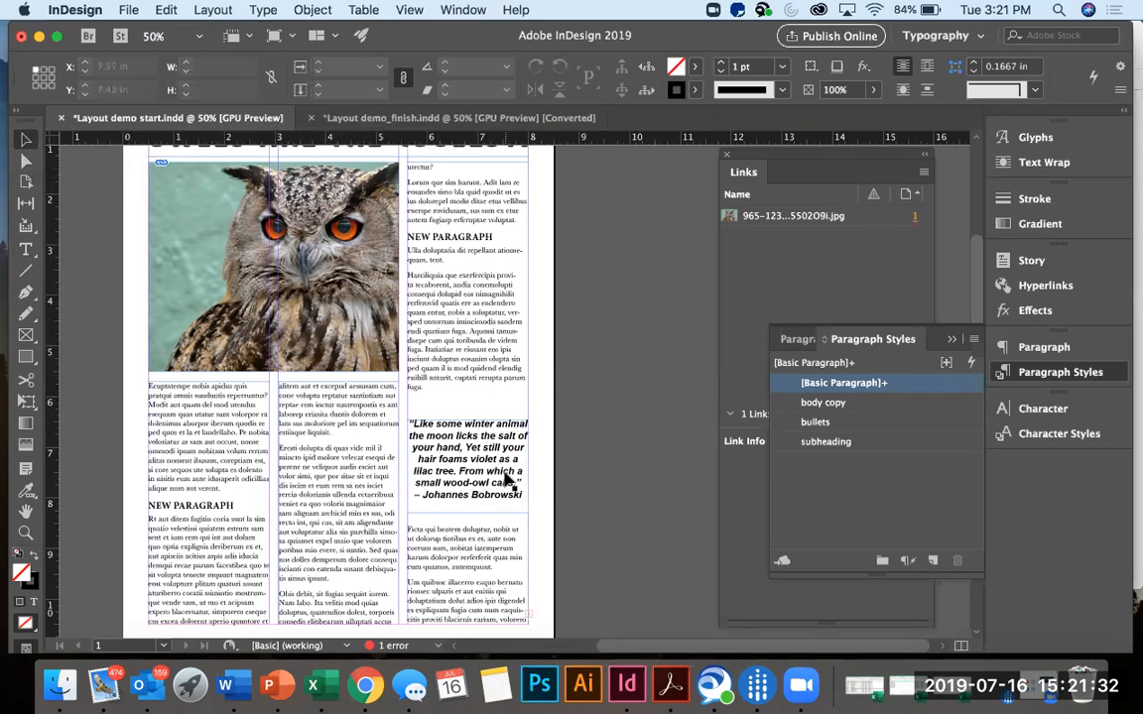
# Fill the quote frame with the muted green swatch C=43 M=12 Y=38 K=0 and deselect it.
pyautogui.click(442, 437)
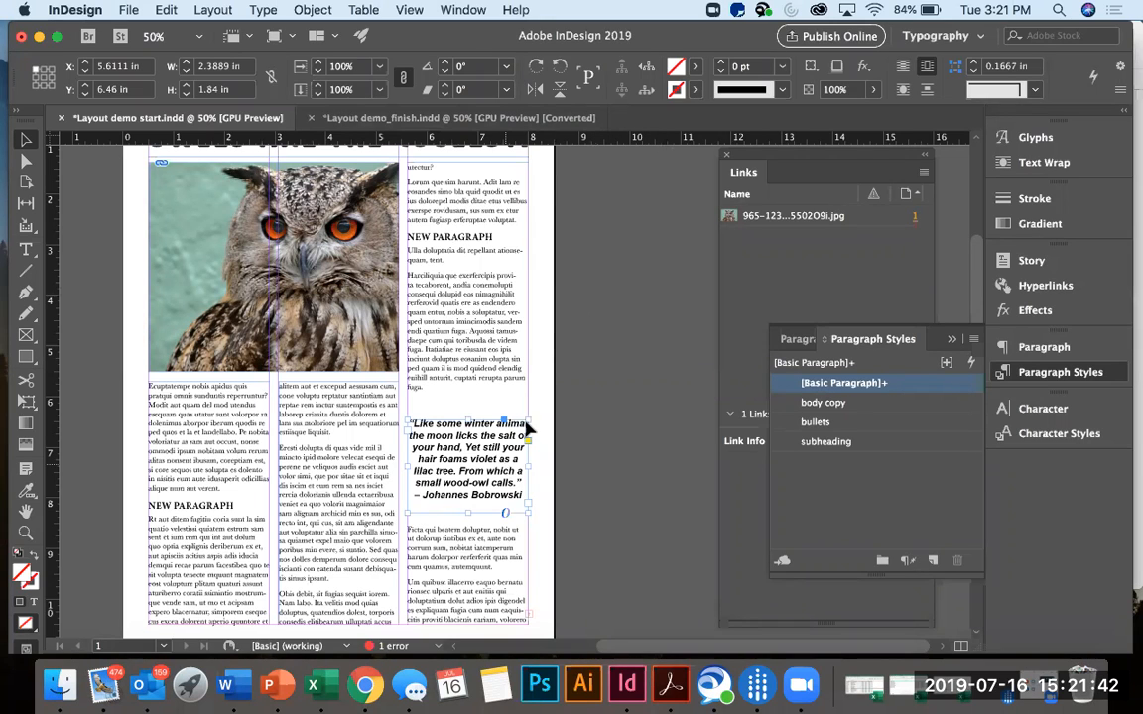
pyautogui.click(695, 68)
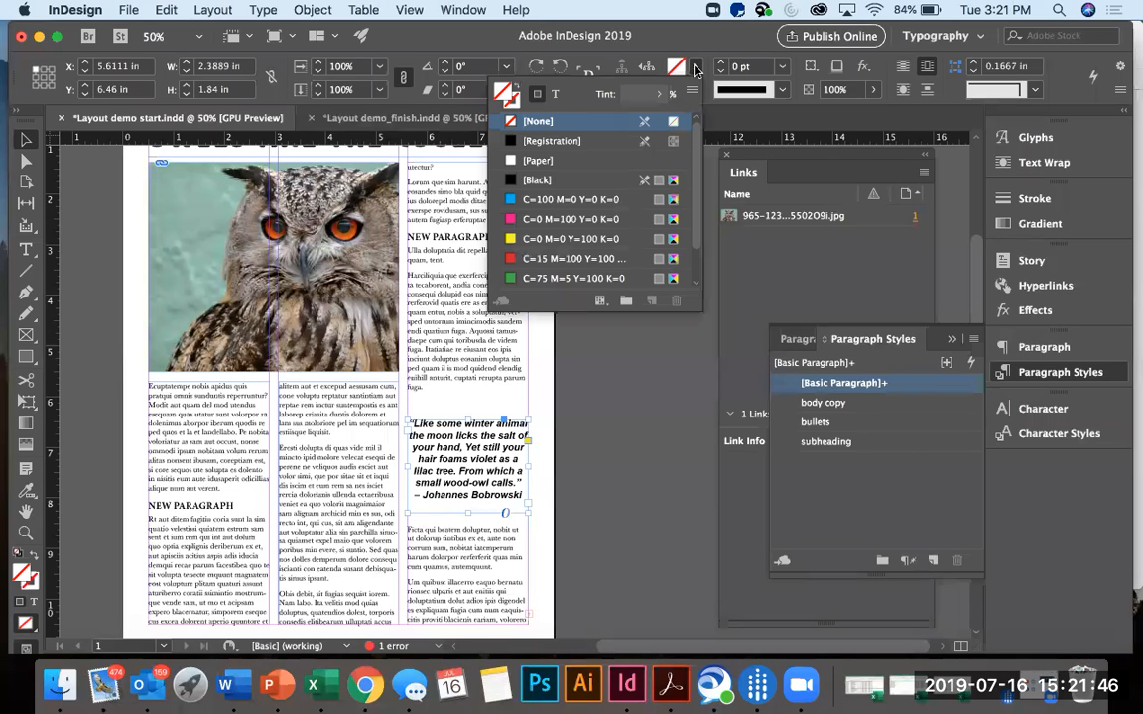
pyautogui.scroll(-2, 569, 233)
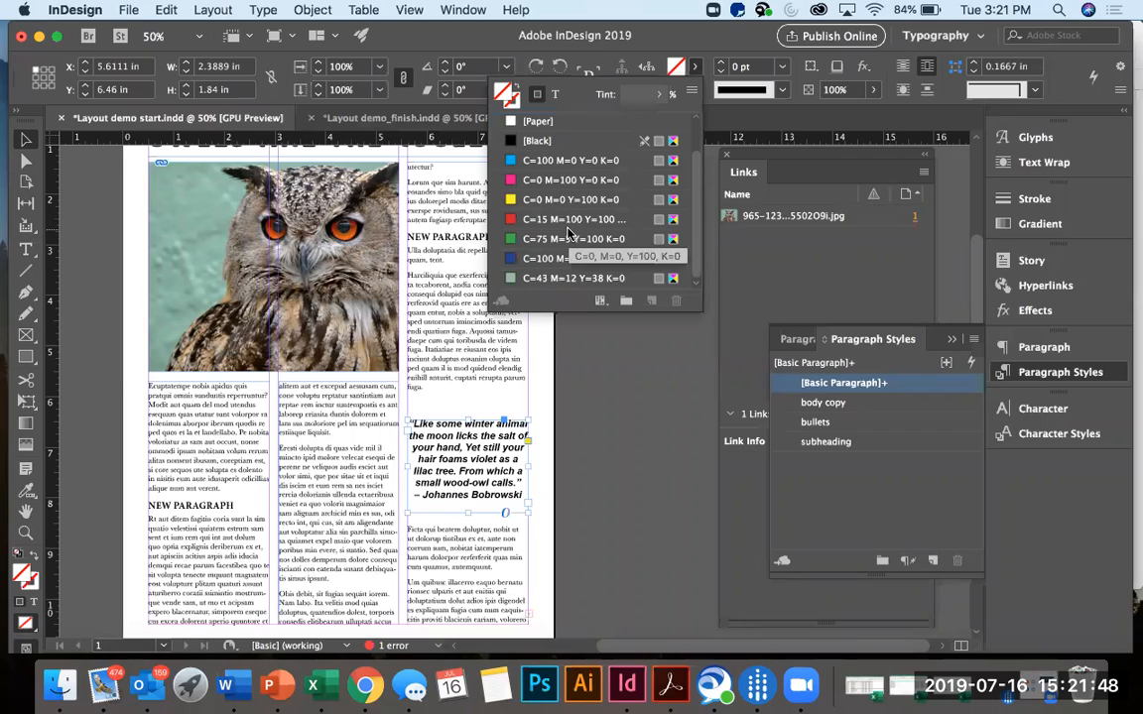
pyautogui.click(508, 281)
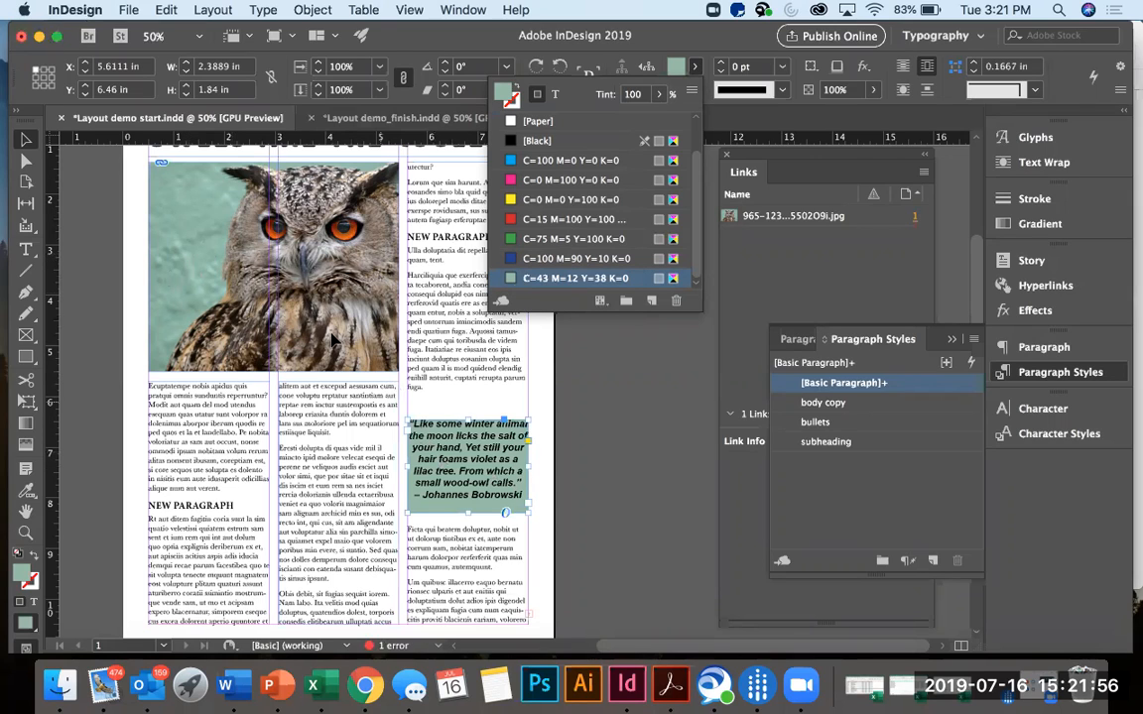
pyautogui.click(640, 461)
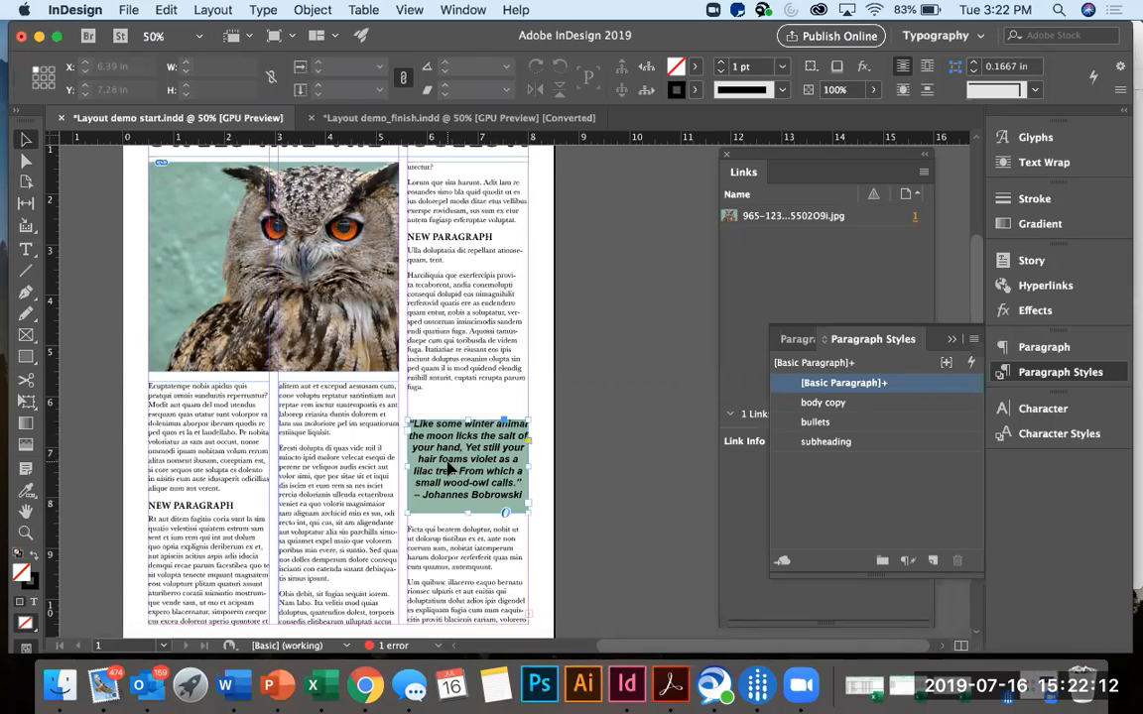
# Give the quote frame a 0.125 in top inset and 0.0625 in on the other sides, and extend it upward to about 2.26 in tall.
pyautogui.click(451, 464)
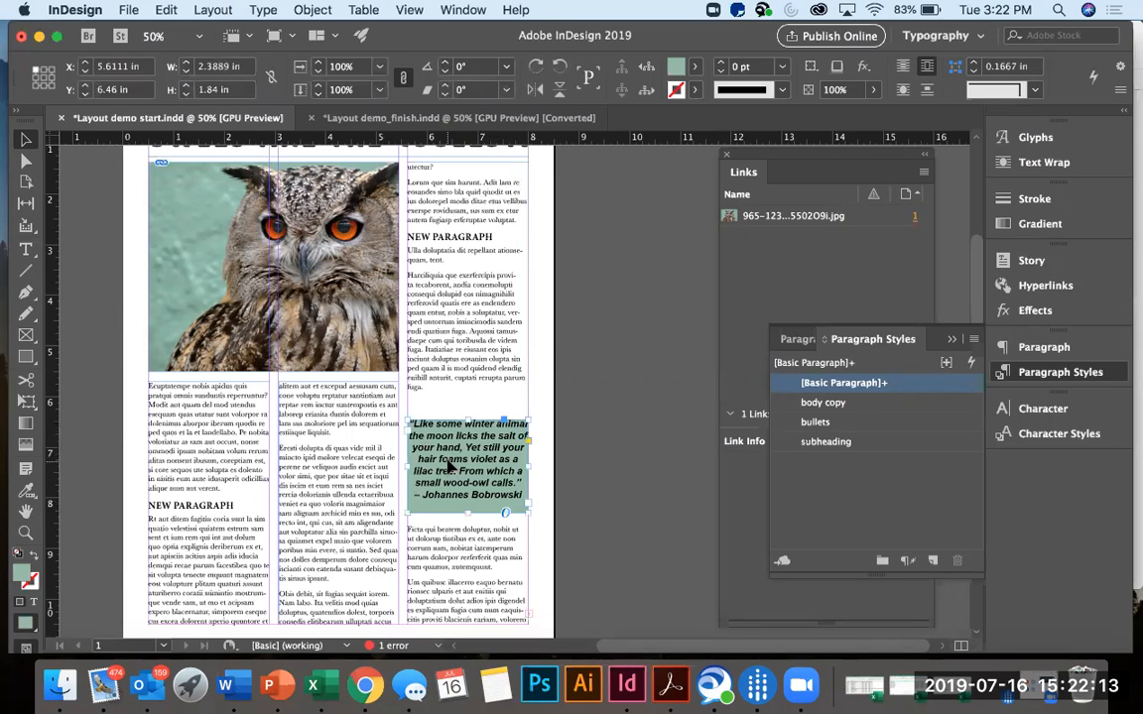
pyautogui.click(313, 10)
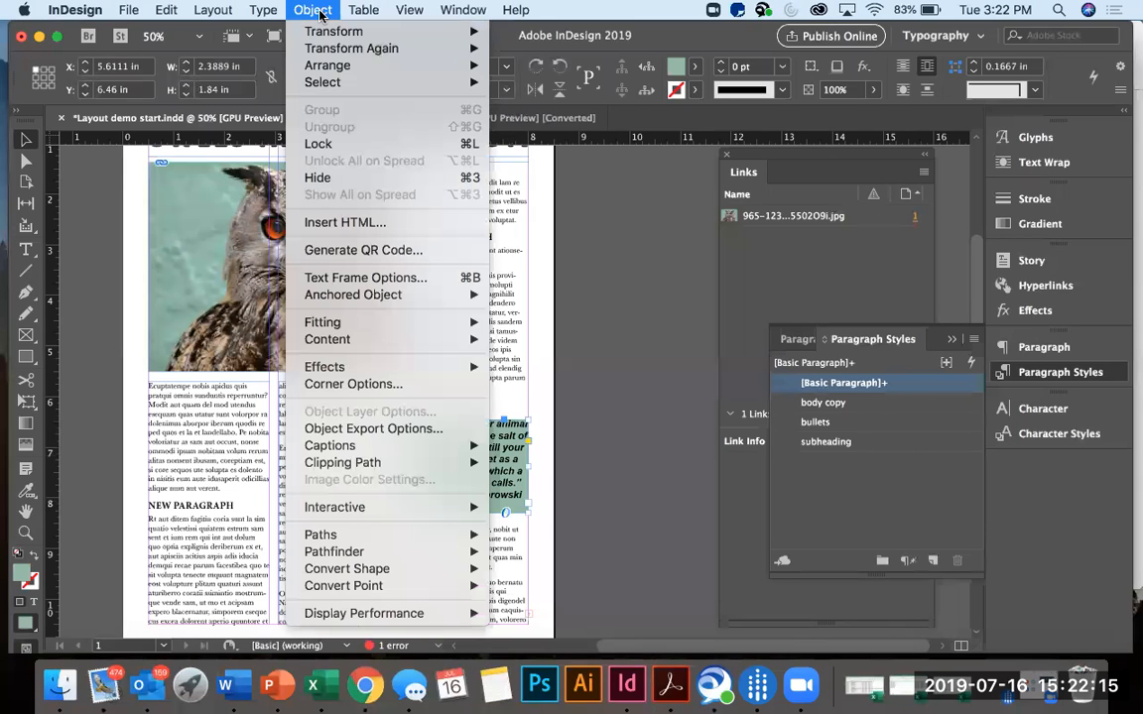
pyautogui.click(345, 282)
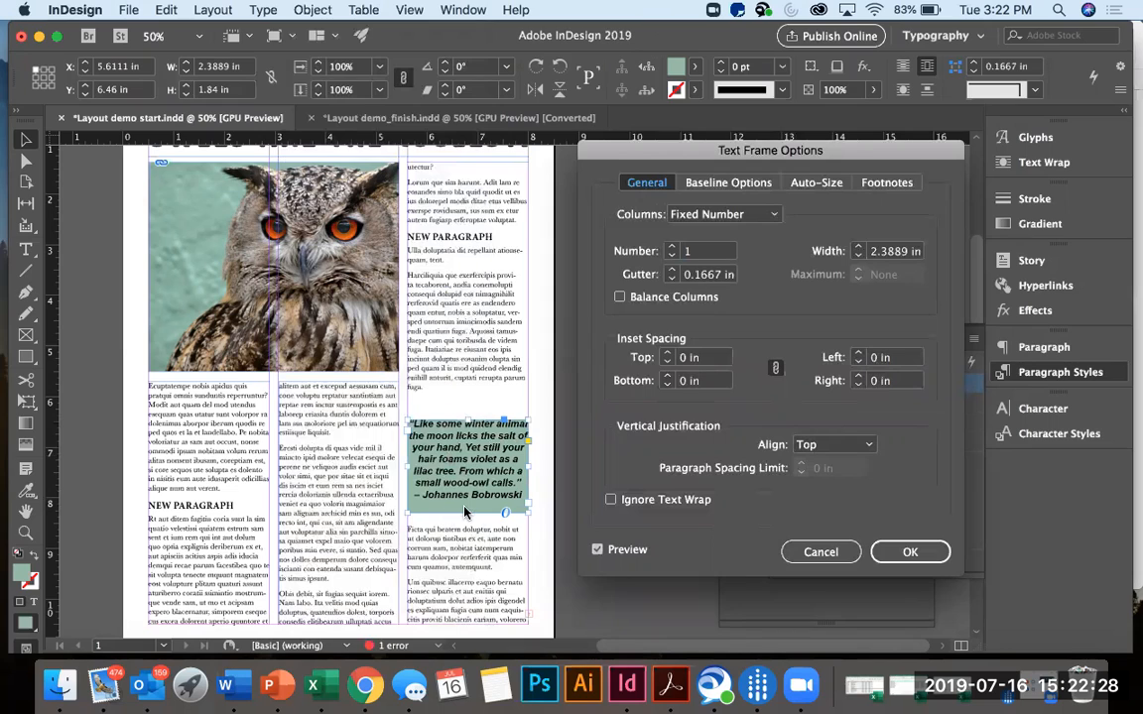
pyautogui.click(667, 354)
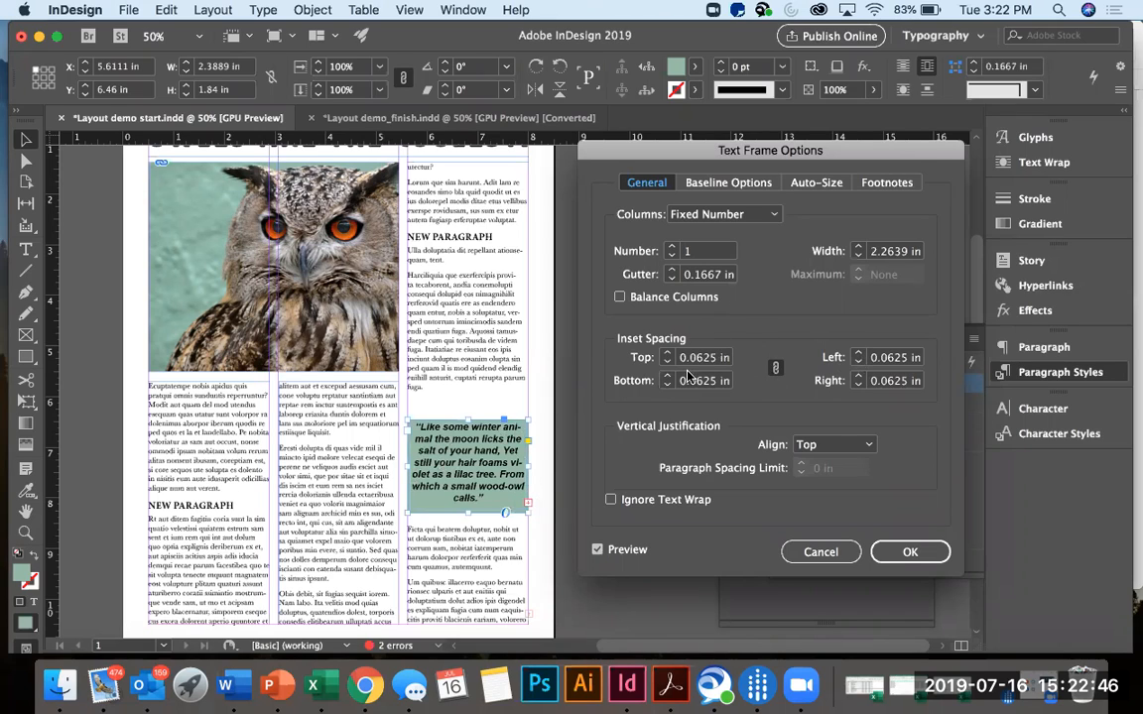
pyautogui.click(776, 367)
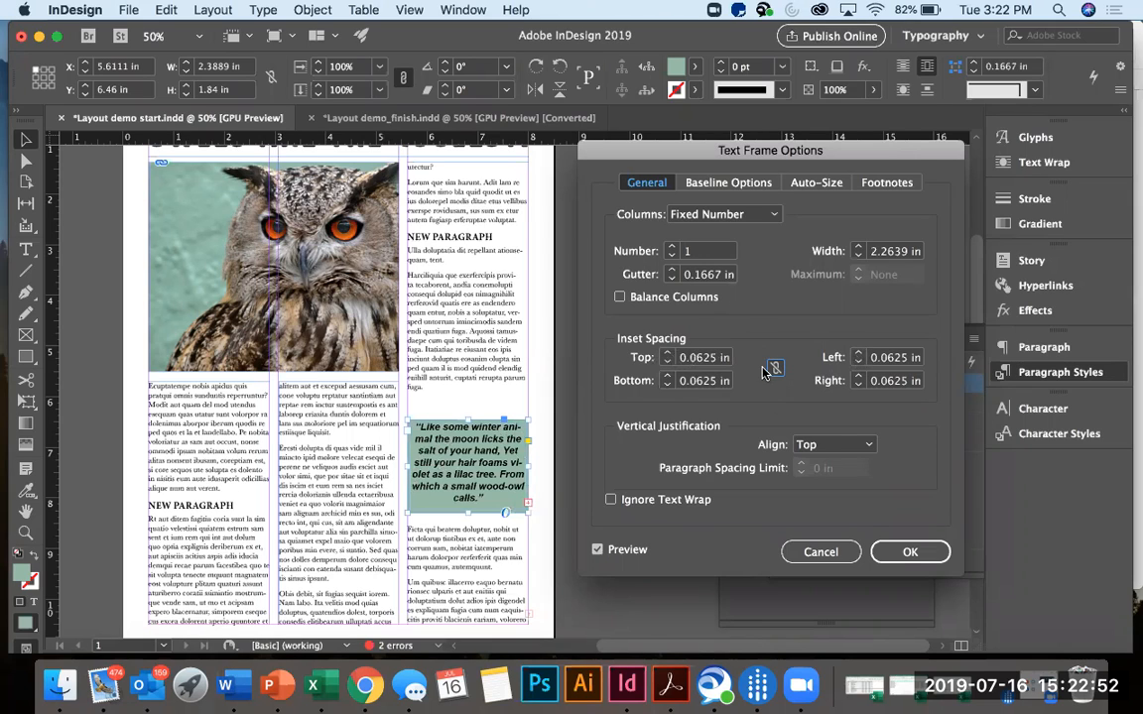
pyautogui.click(667, 353)
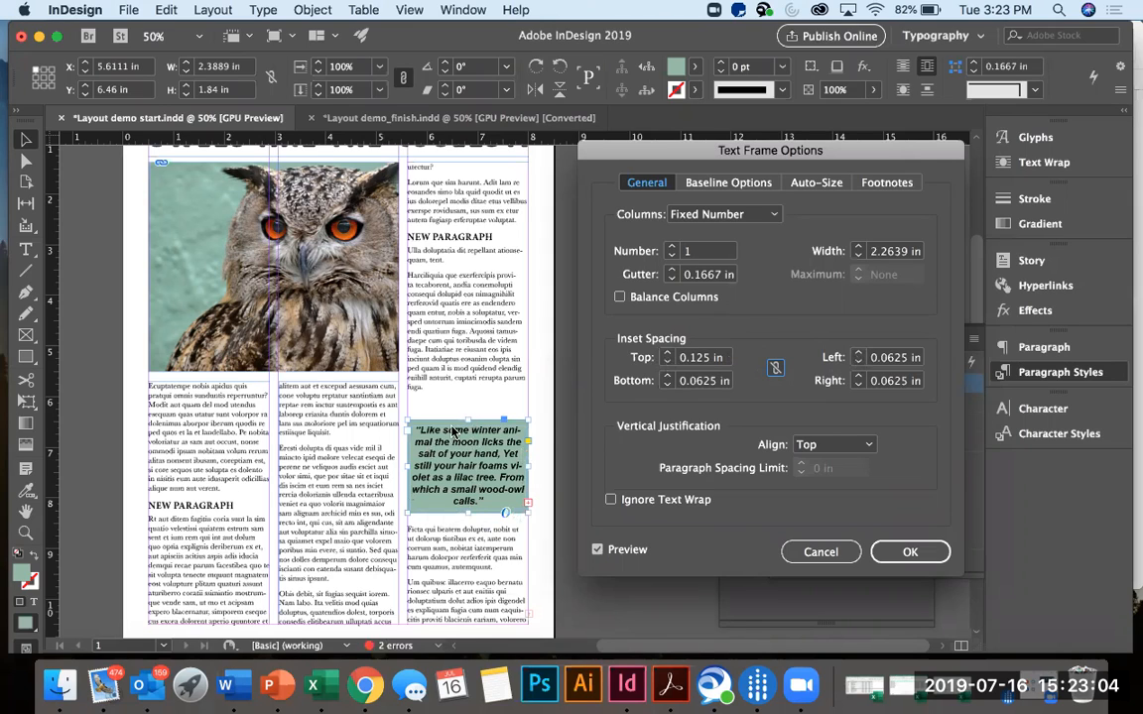
pyautogui.click(899, 553)
pyautogui.moveTo(461, 418); pyautogui.dragTo(467, 399)
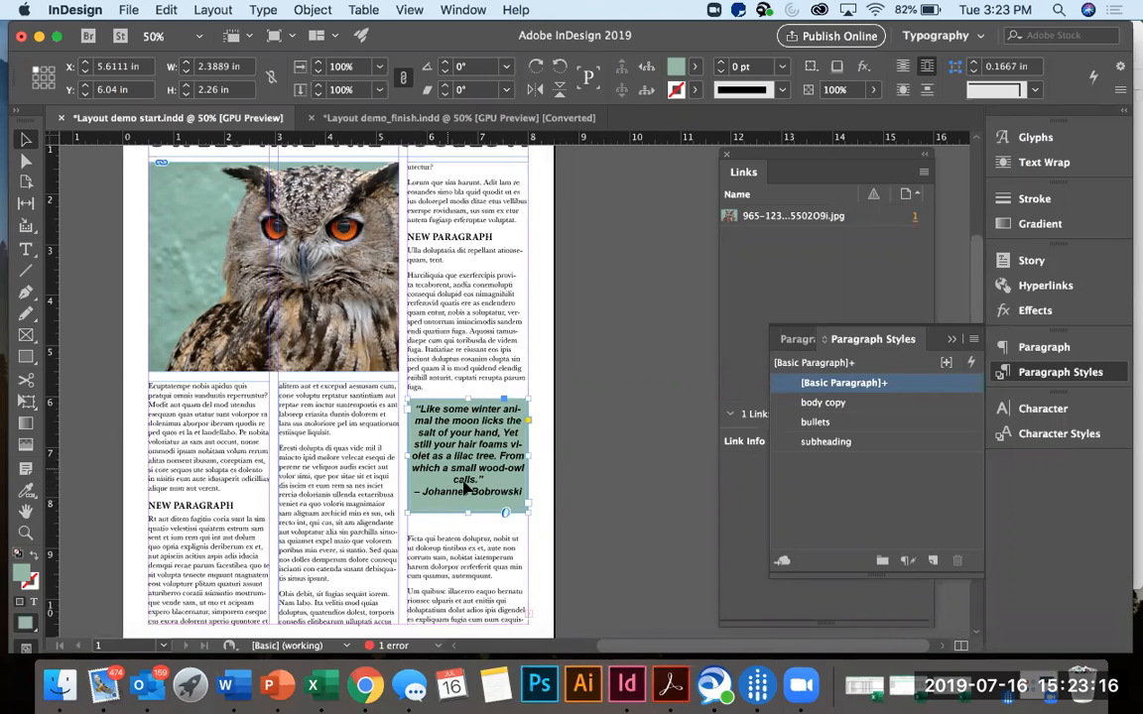
# Set the horizontal scale of the quote text, excluding its attribution line, to 103% and deselect the frame.
pyautogui.doubleClick(459, 479)
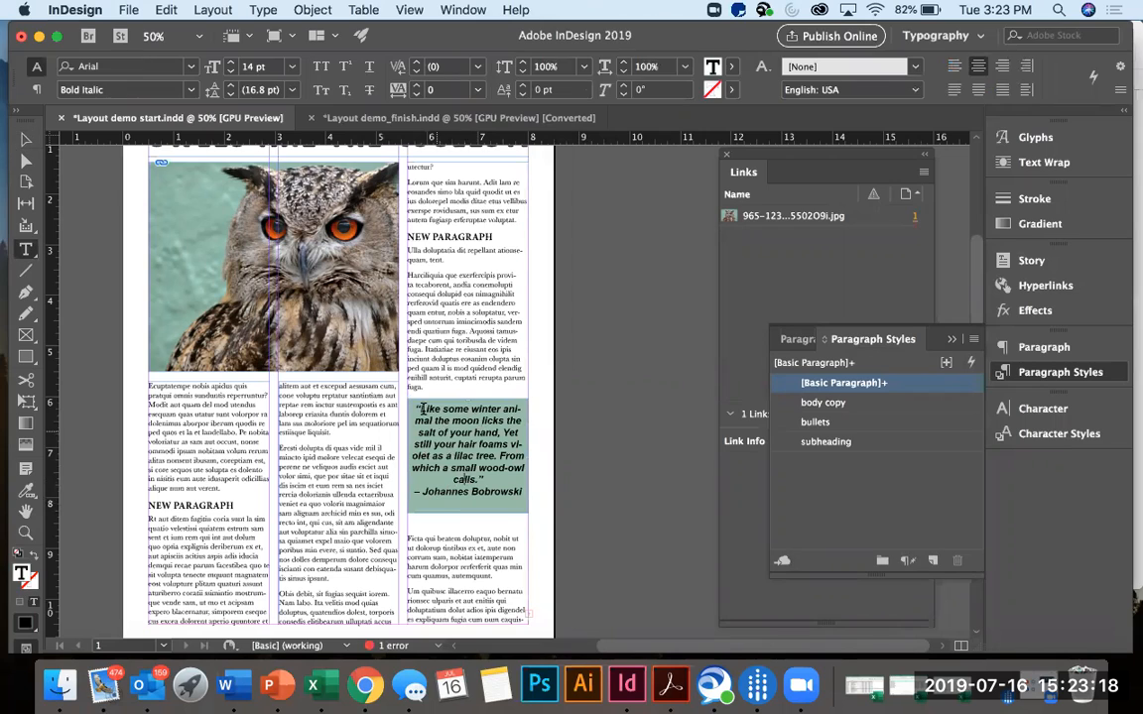
pyautogui.moveTo(417, 409); pyautogui.dragTo(491, 482)
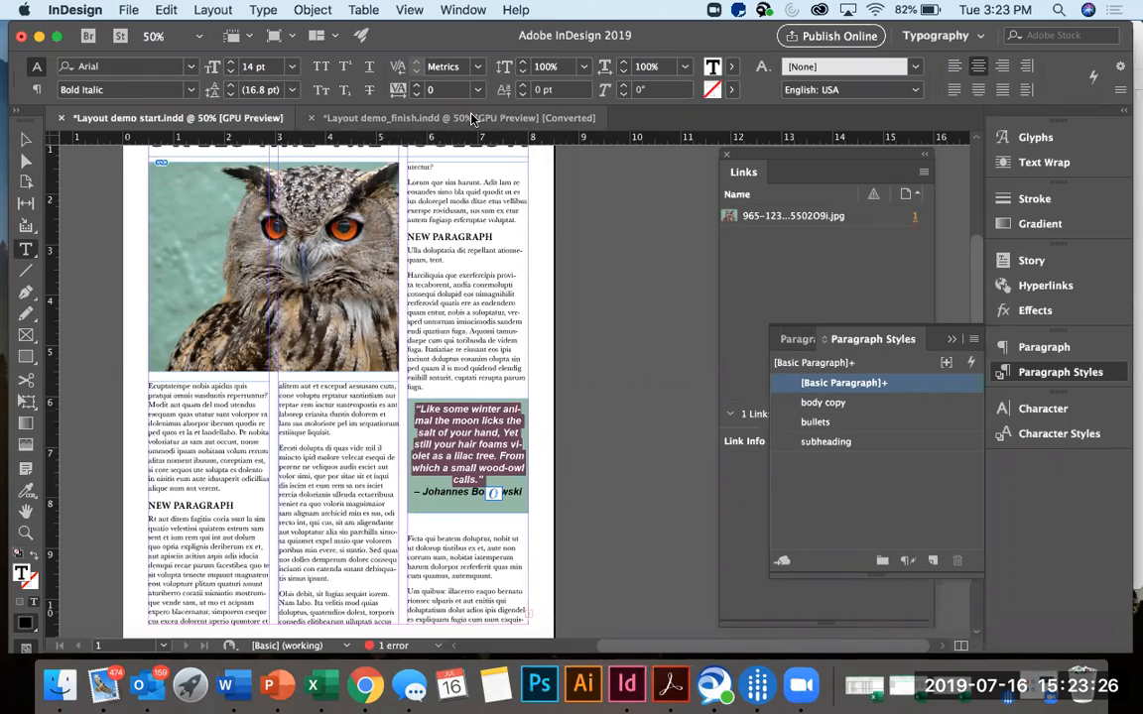
pyautogui.click(625, 63)
pyautogui.click(625, 64)
pyautogui.click(625, 64)
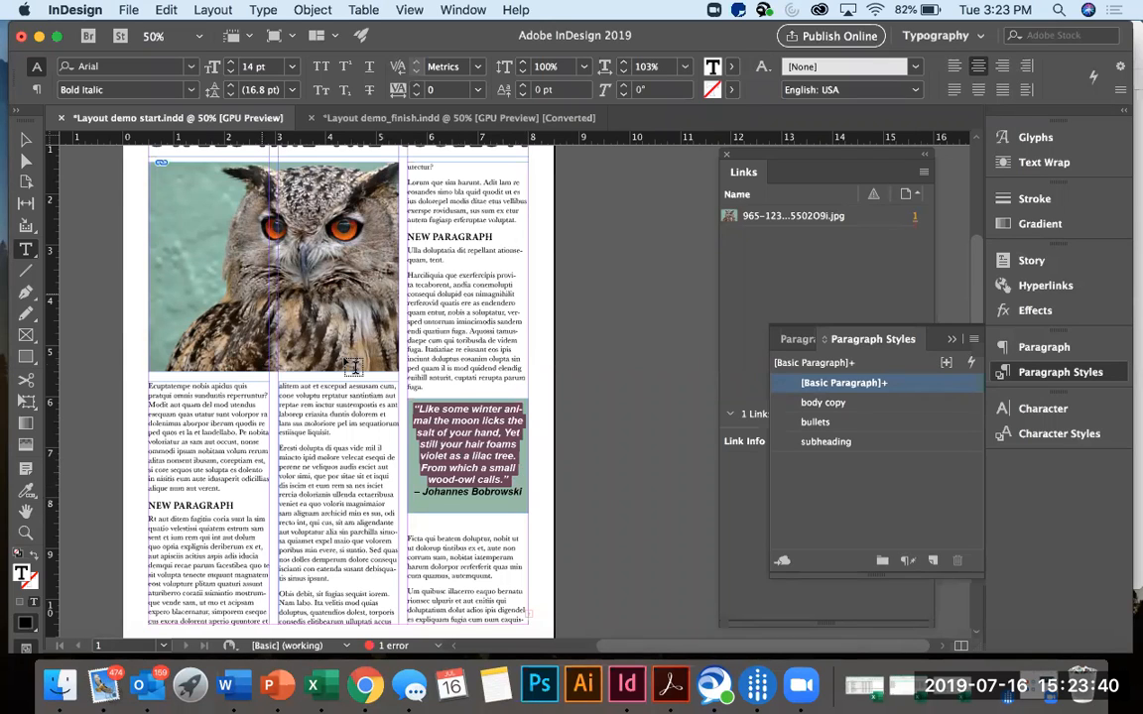
pyautogui.click(26, 141)
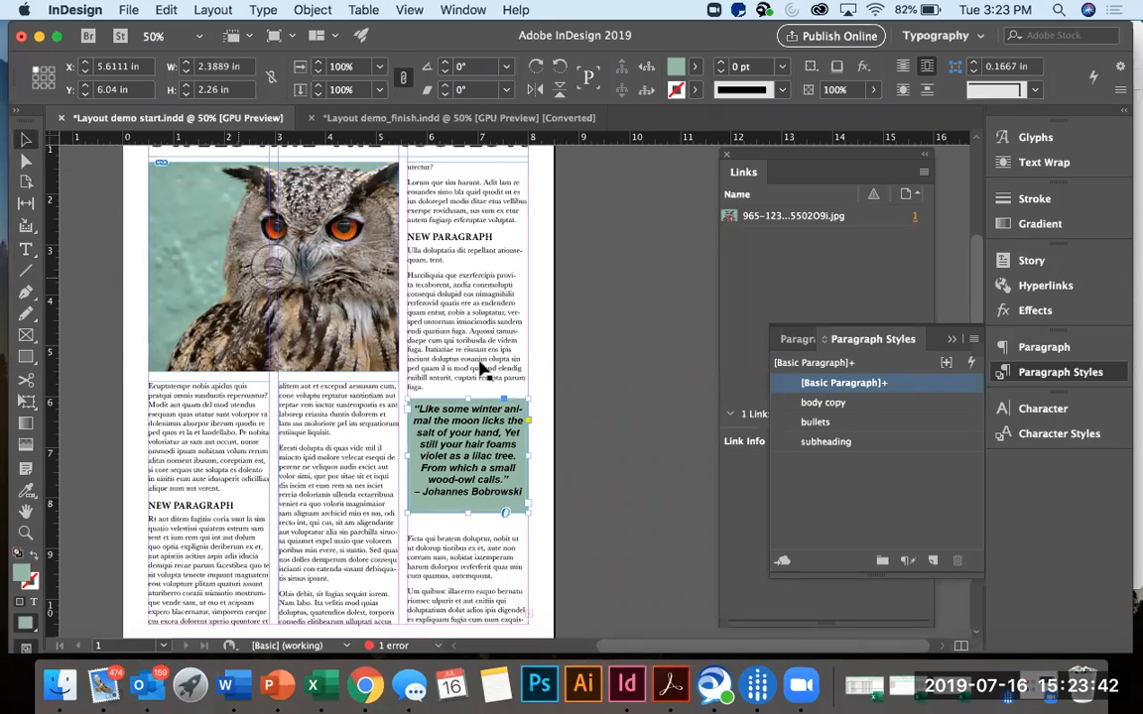
pyautogui.click(622, 429)
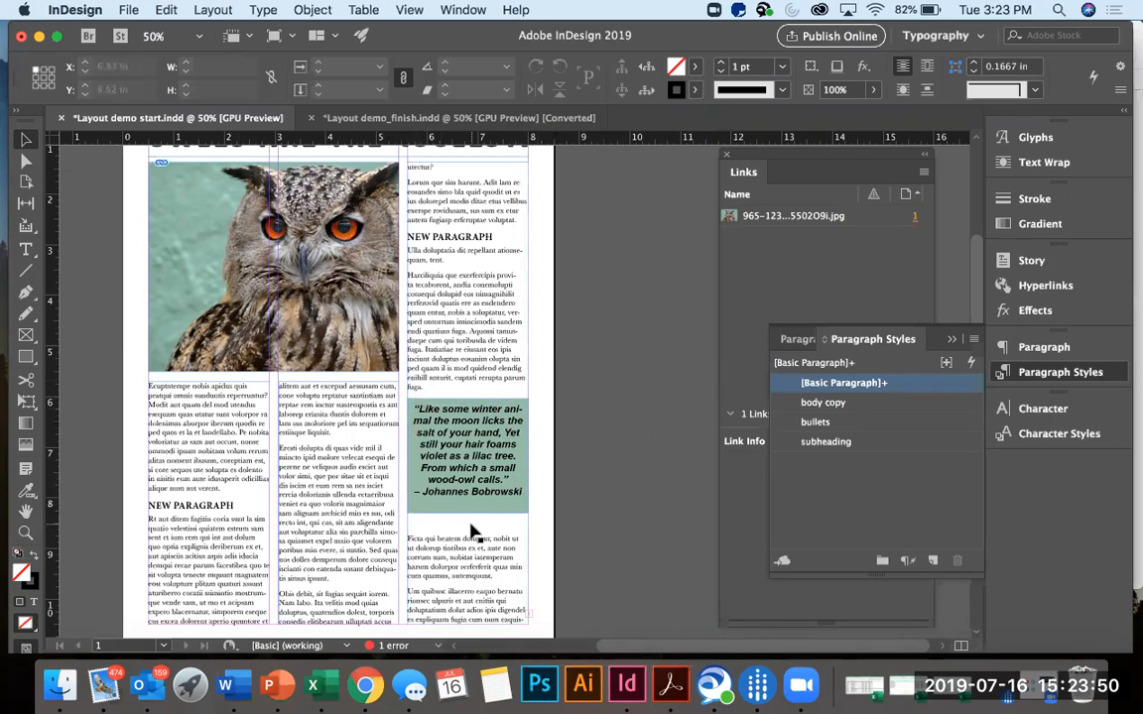
pyautogui.scroll(-3, 528, 526)
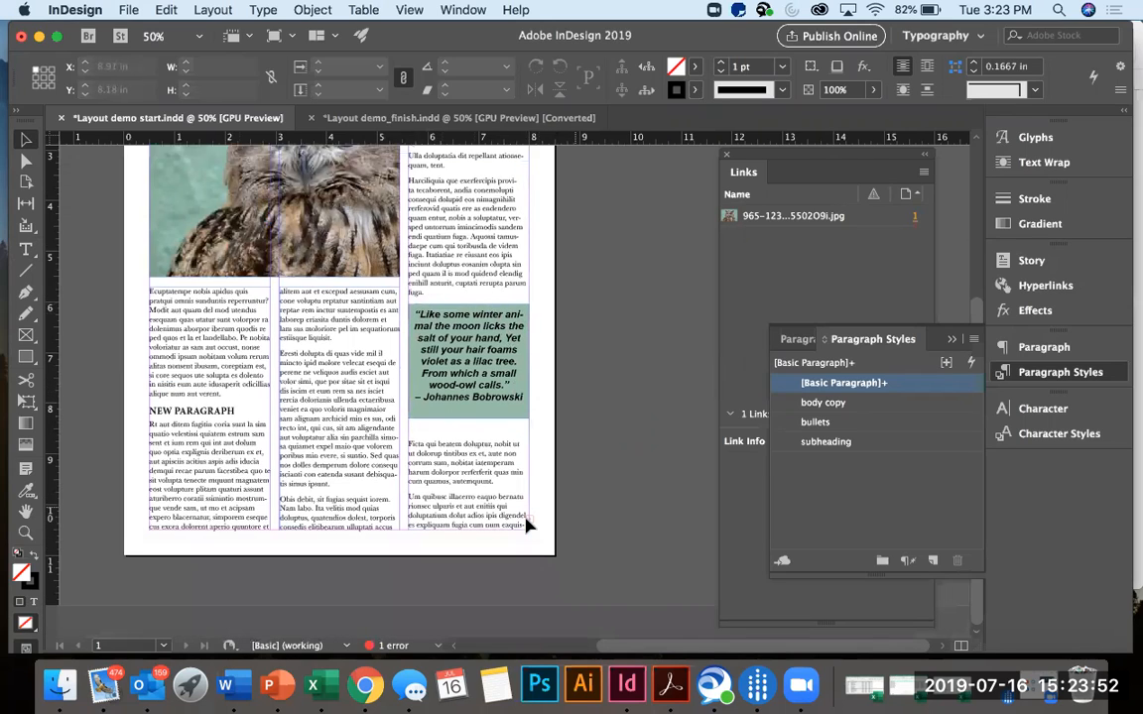
pyautogui.scroll(3, 574, 513)
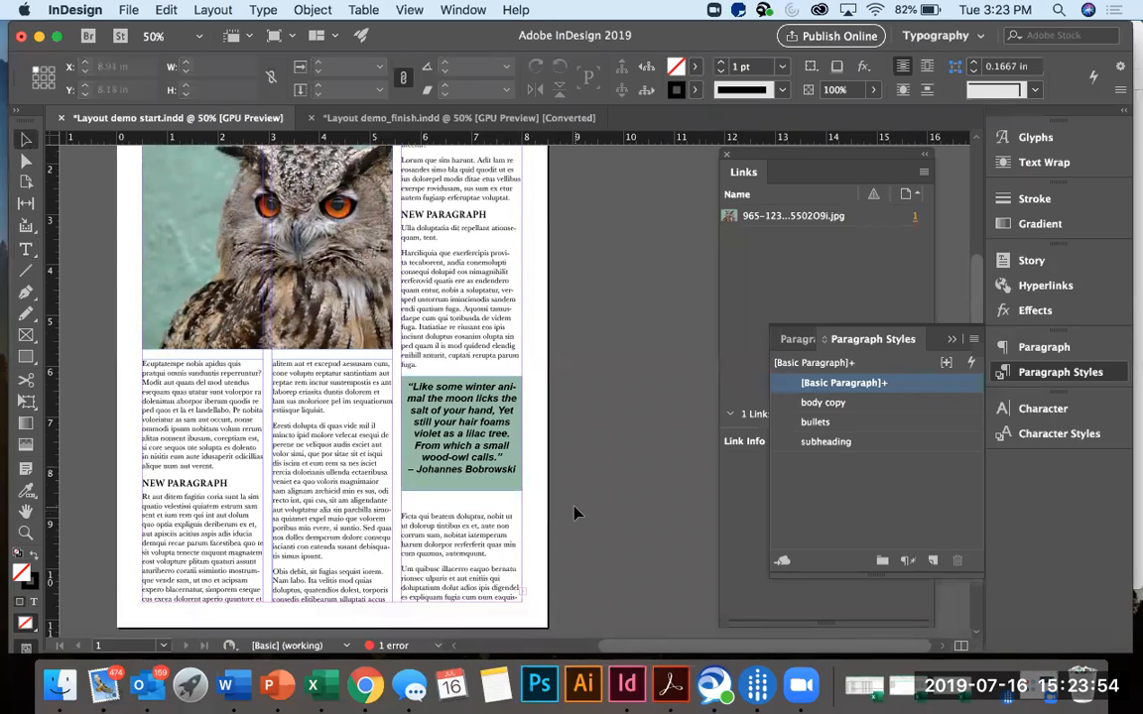
pyautogui.scroll(3, 573, 513)
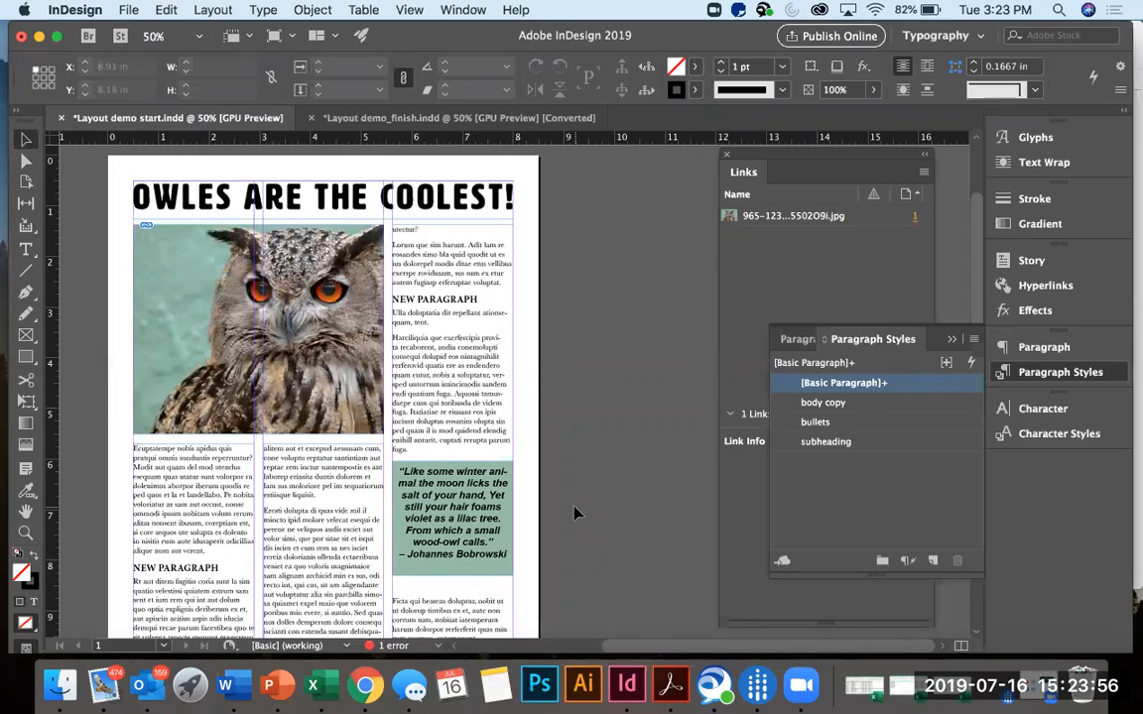
pyautogui.scroll(-1, 573, 512)
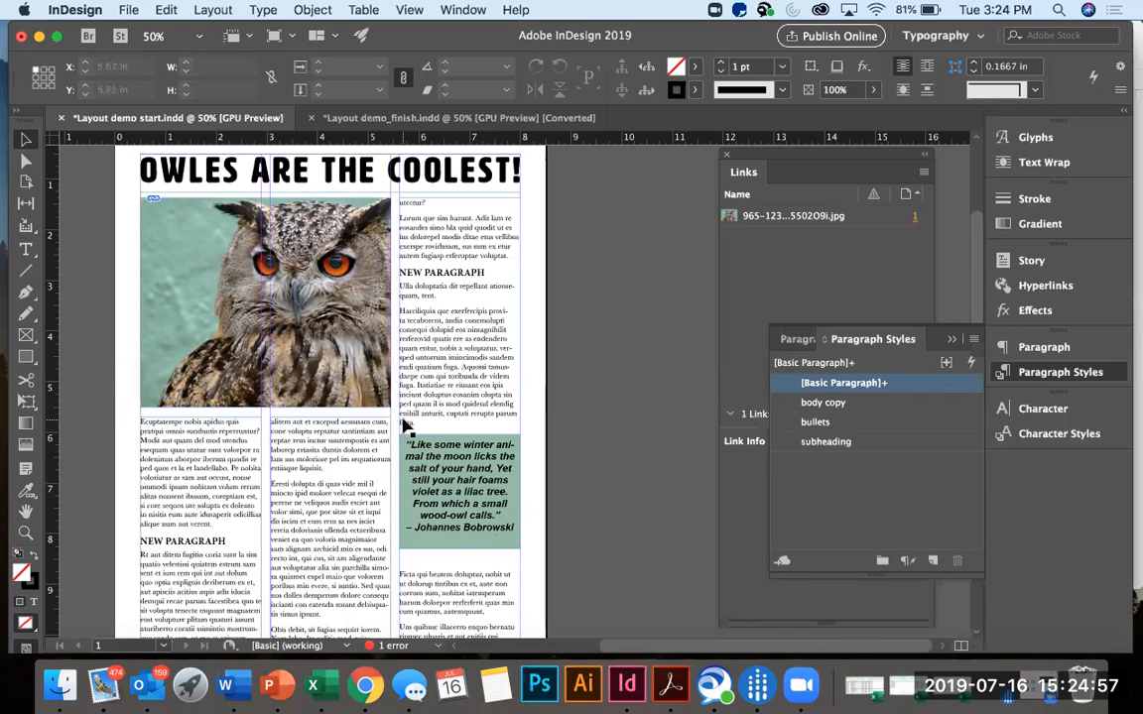
# Move the body copy paragraph style's hyphenation balance two notches toward Better Spacing and accept the style options.
pyautogui.scroll(-3, 407, 429)
pyautogui.scroll(2, 406, 428)
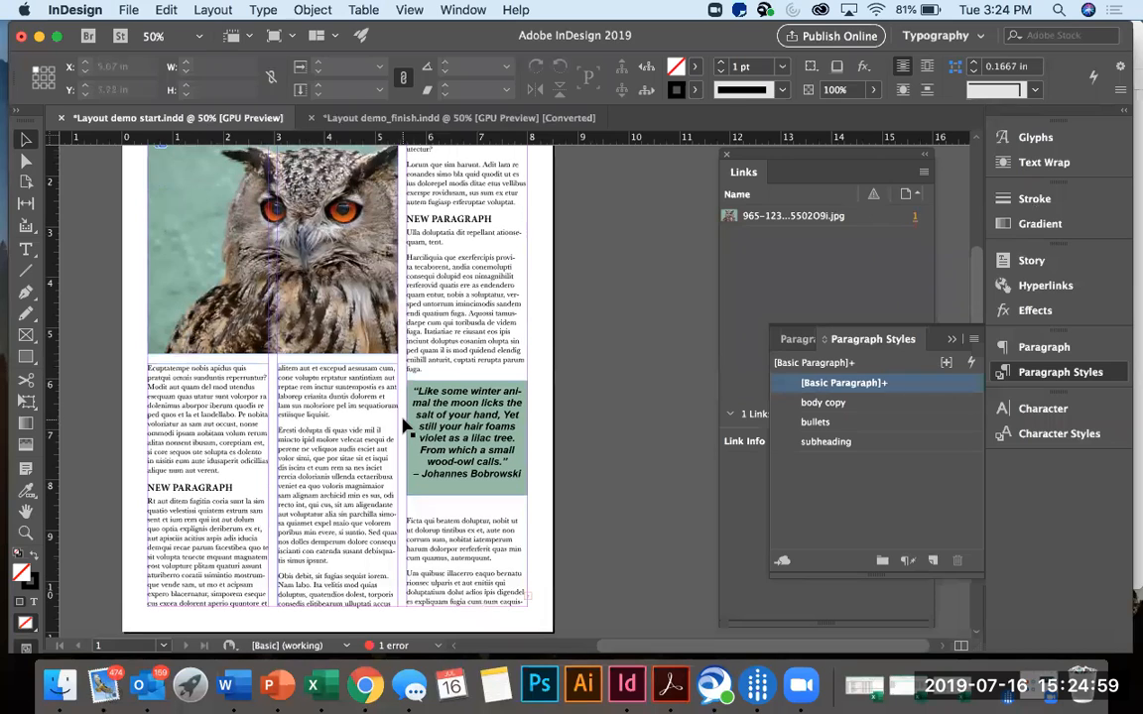
pyautogui.scroll(1, 407, 429)
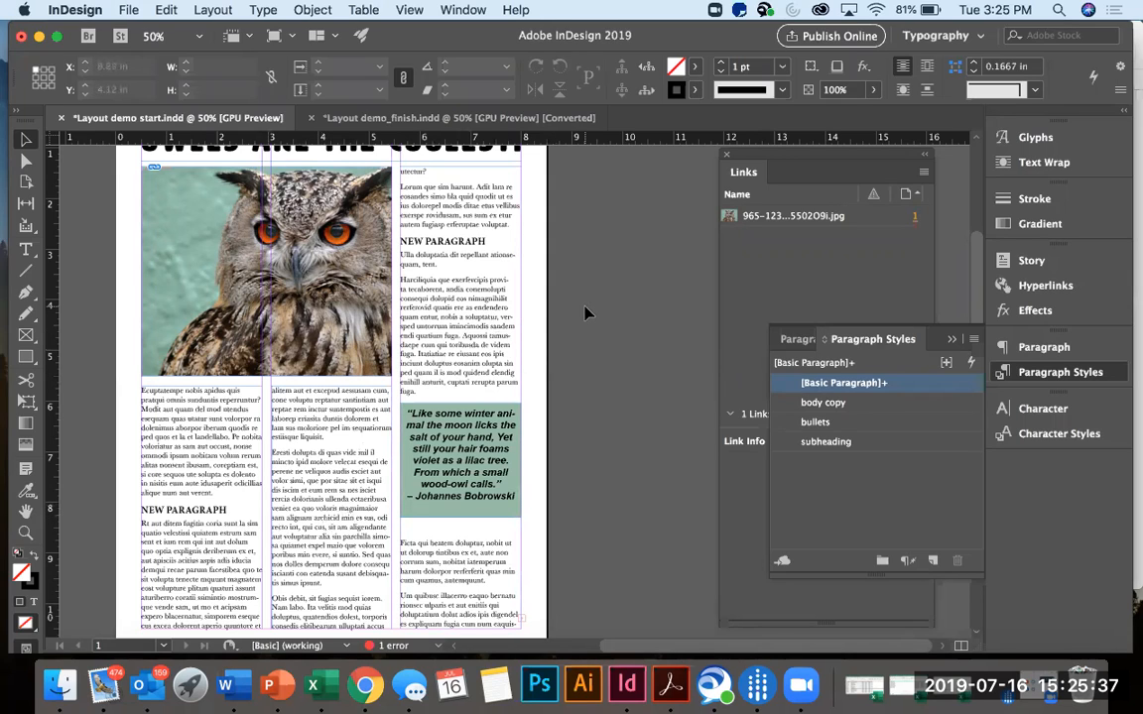
pyautogui.click(830, 402)
pyautogui.click(887, 408)
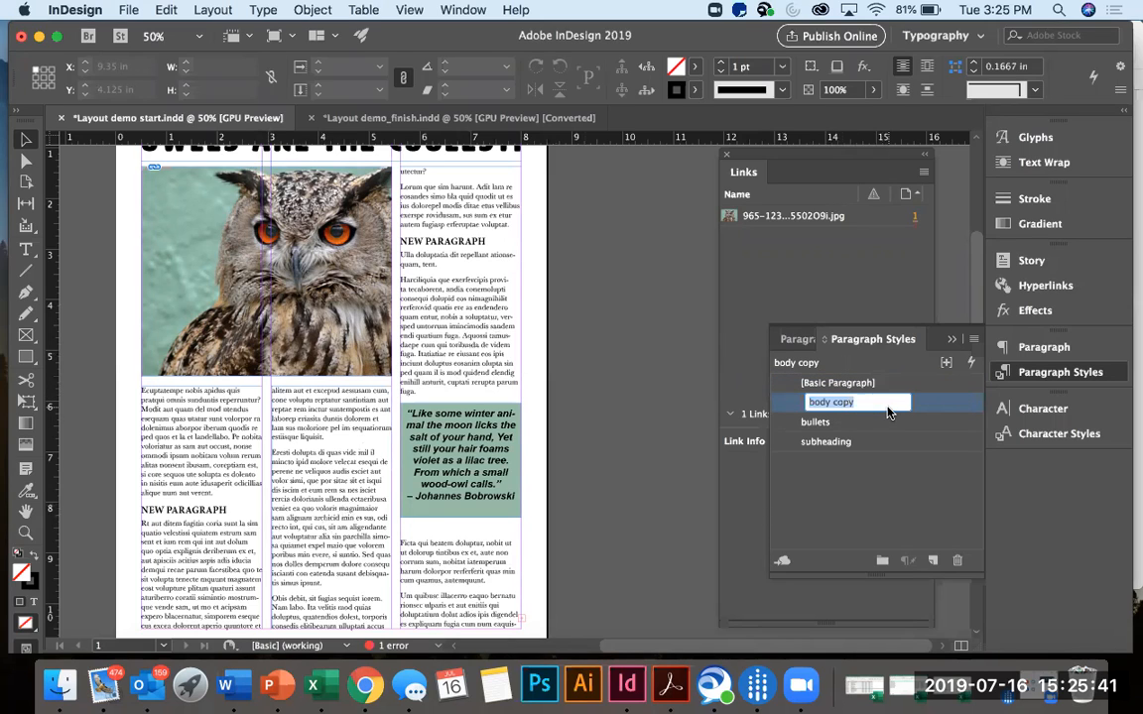
pyautogui.doubleClick(938, 407)
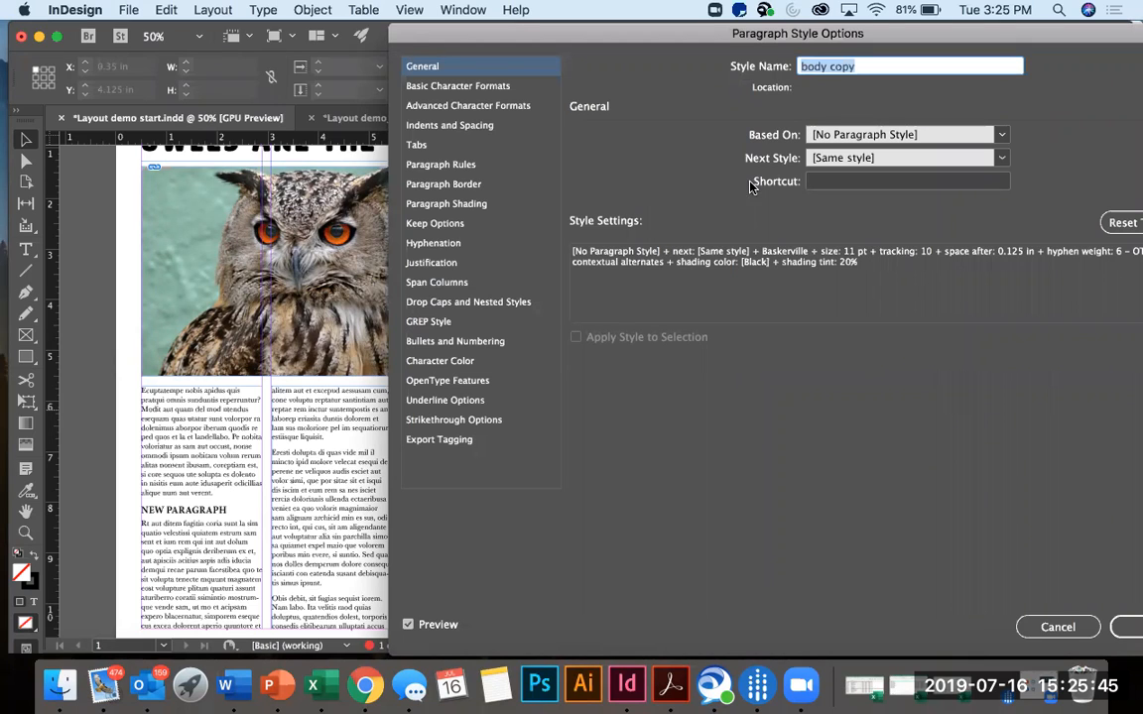
pyautogui.click(474, 245)
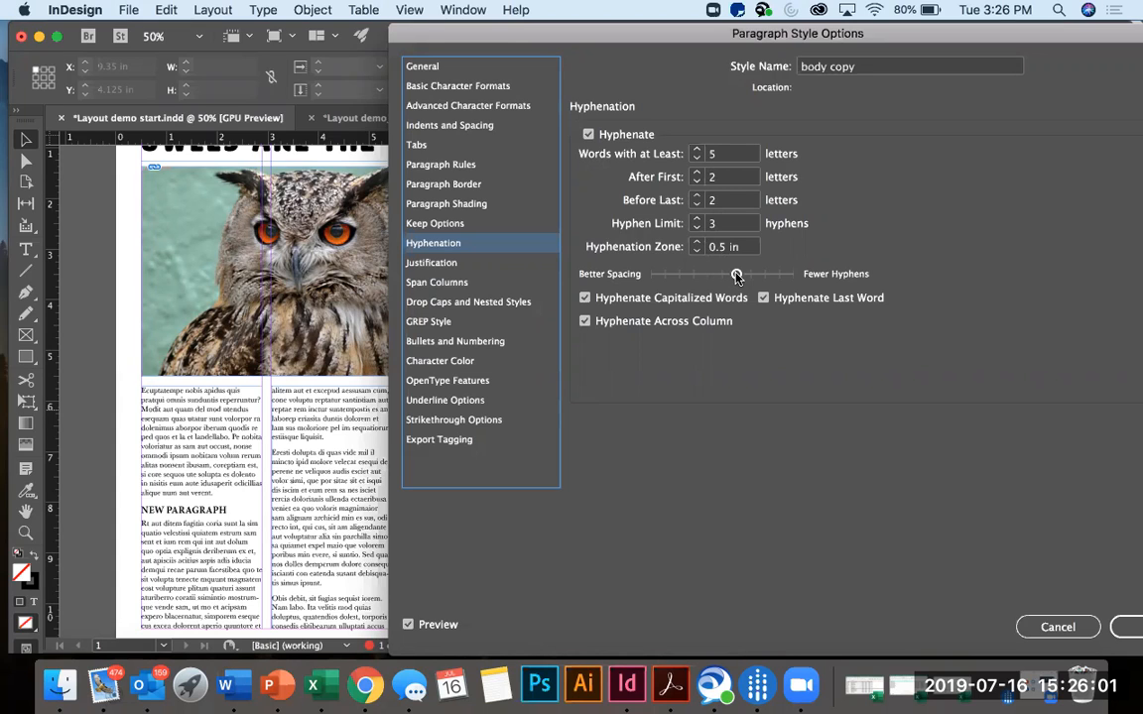
pyautogui.moveTo(736, 274); pyautogui.dragTo(703, 278)
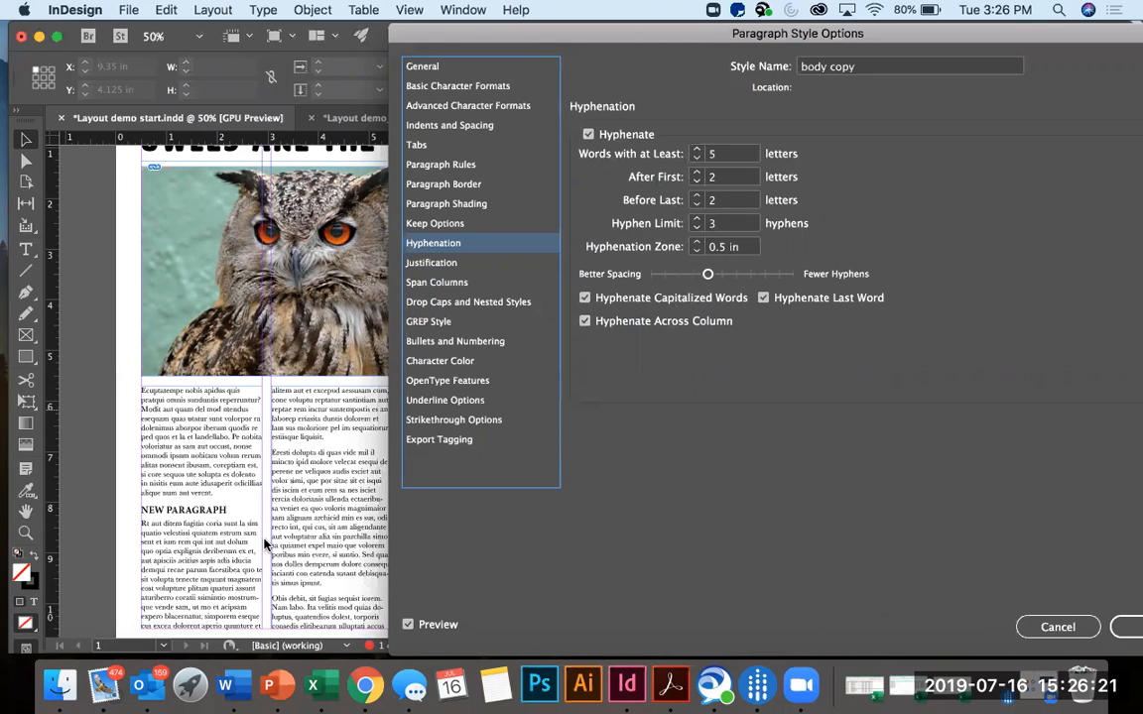
pyautogui.click(1124, 631)
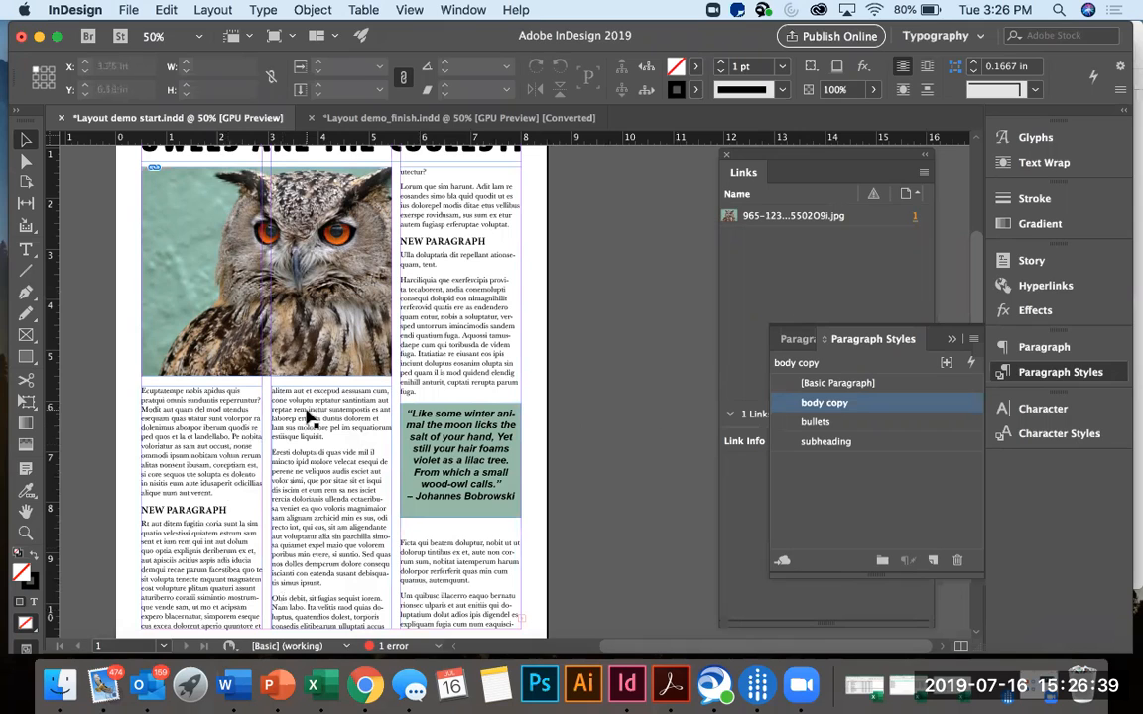
# Select the first body paragraph below the photo, close the Links panel and float the Paragraph Styles panel beside the page.
pyautogui.click(195, 417)
pyautogui.doubleClick(199, 429)
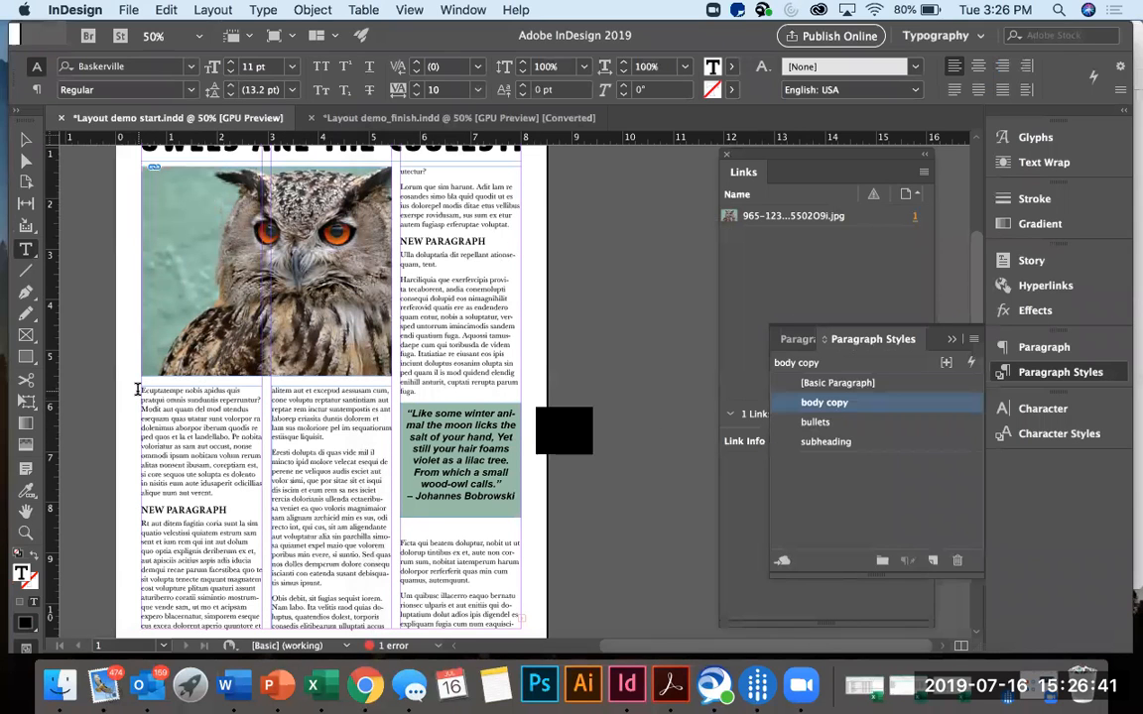
pyautogui.moveTo(138, 390); pyautogui.dragTo(241, 498)
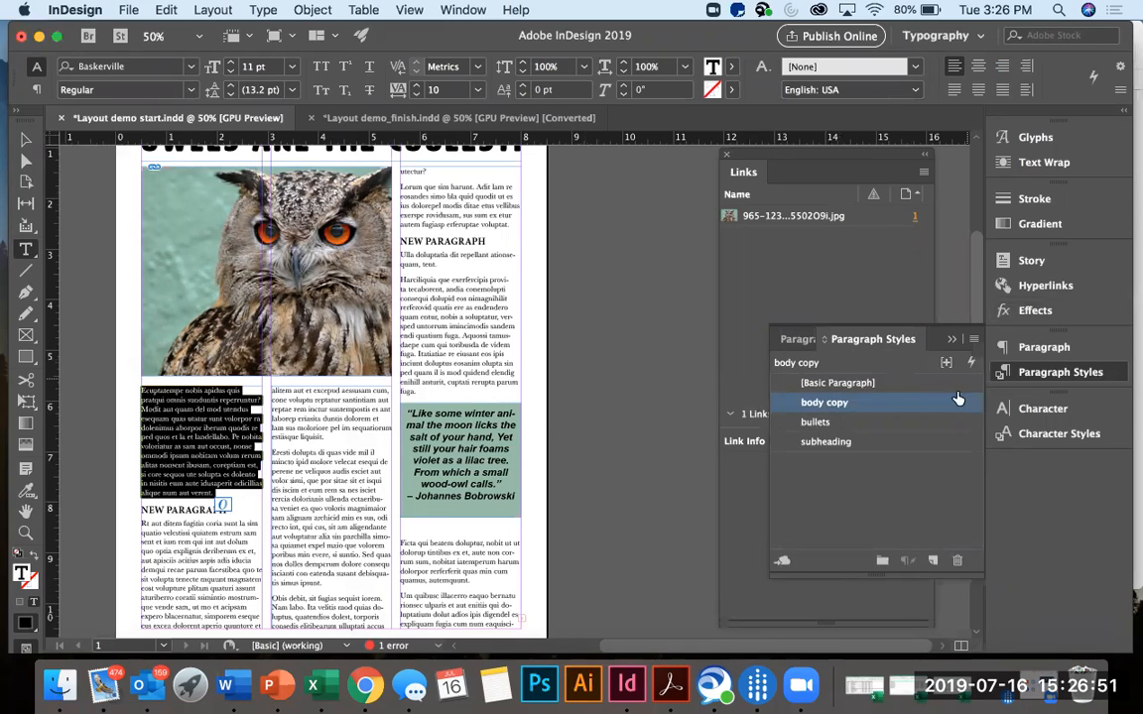
pyautogui.click(735, 166)
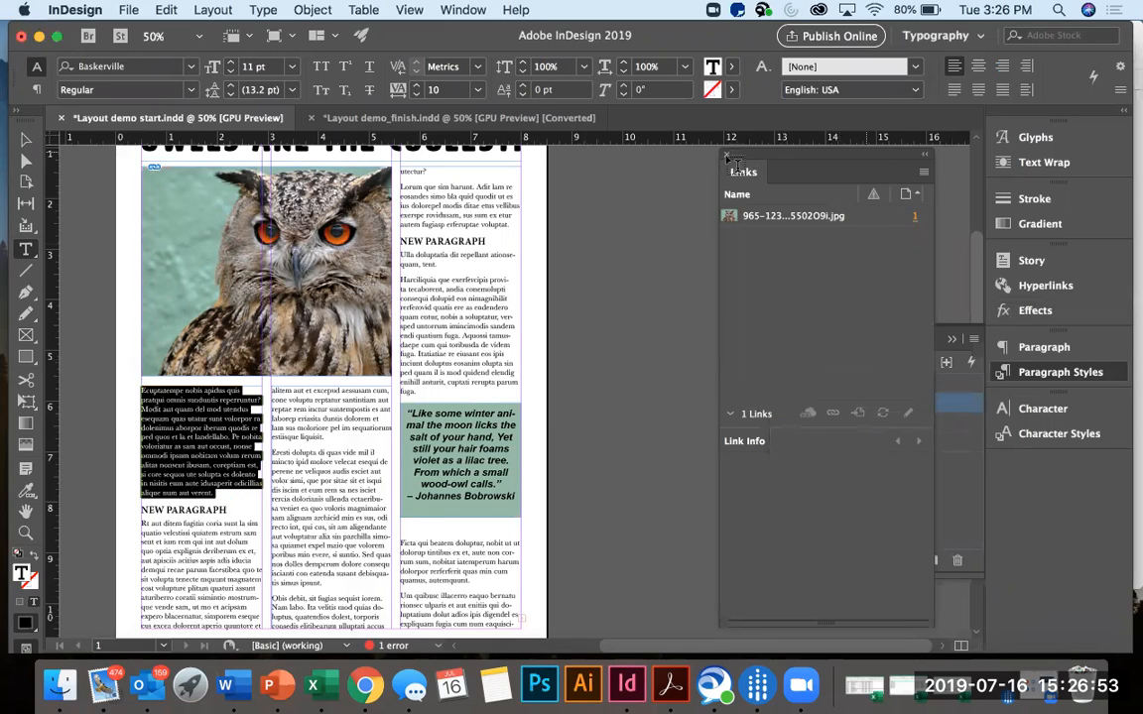
pyautogui.click(727, 155)
pyautogui.moveTo(933, 334); pyautogui.dragTo(827, 209)
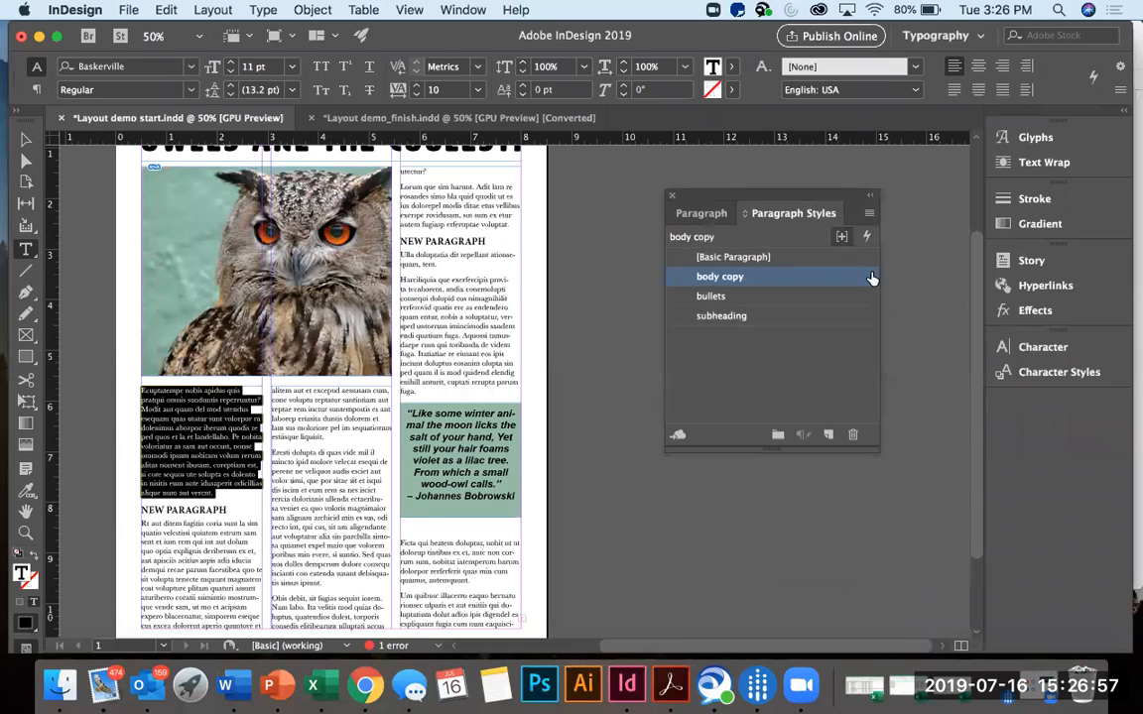
# Check the character and paragraph settings of the selected body paragraph, leave text editing and look over the columns.
pyautogui.click(1035, 349)
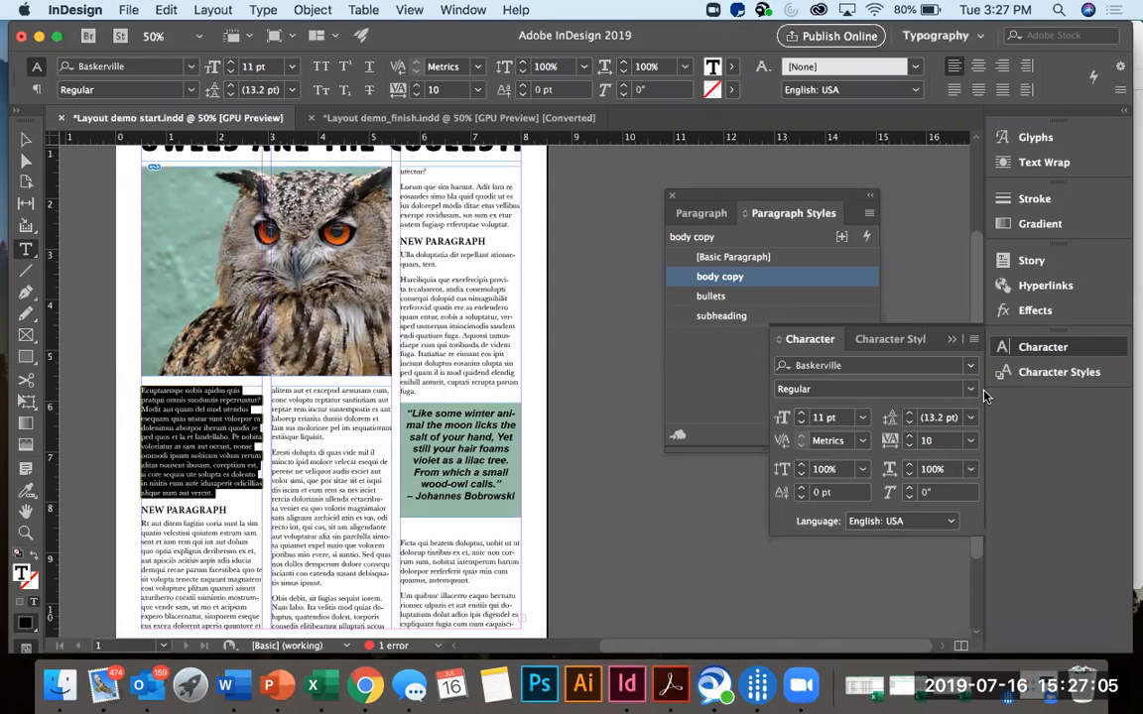
pyautogui.click(952, 341)
pyautogui.click(698, 215)
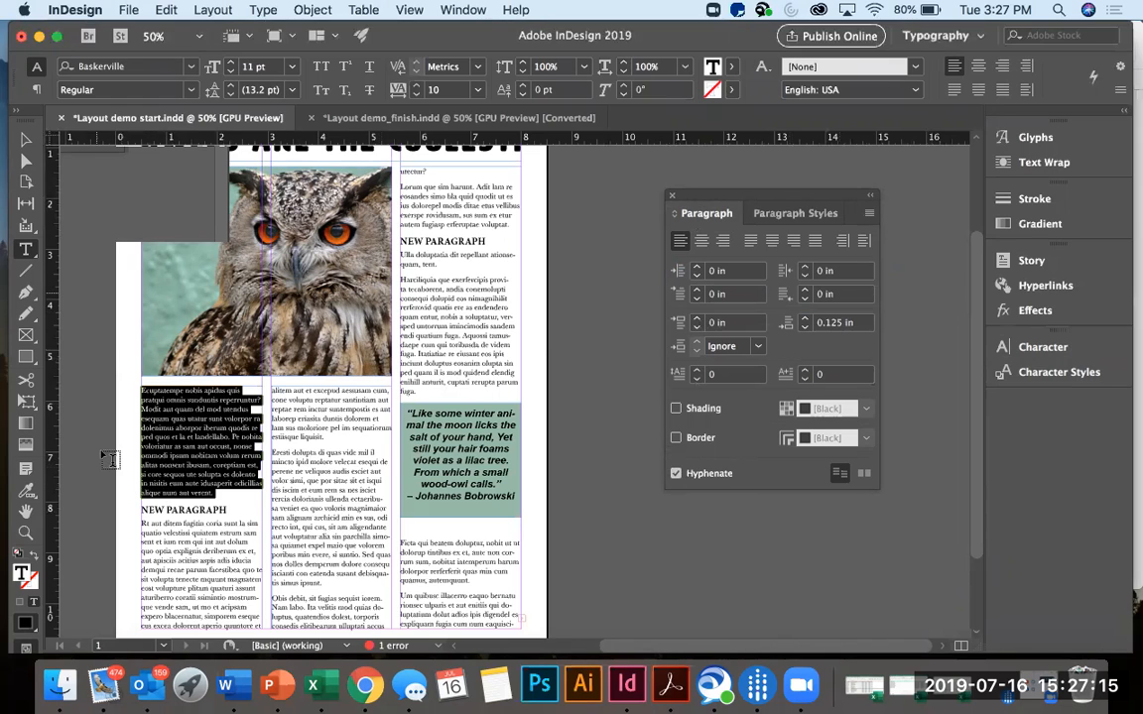
pyautogui.press('Escape')
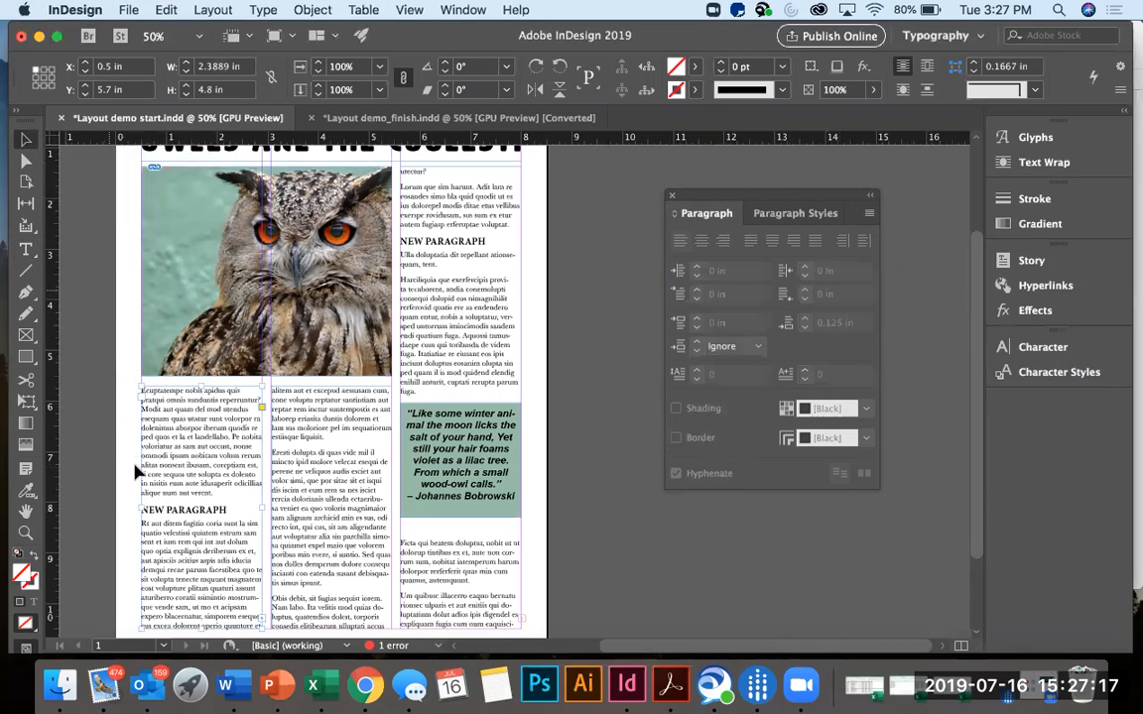
pyautogui.scroll(-2, 198, 501)
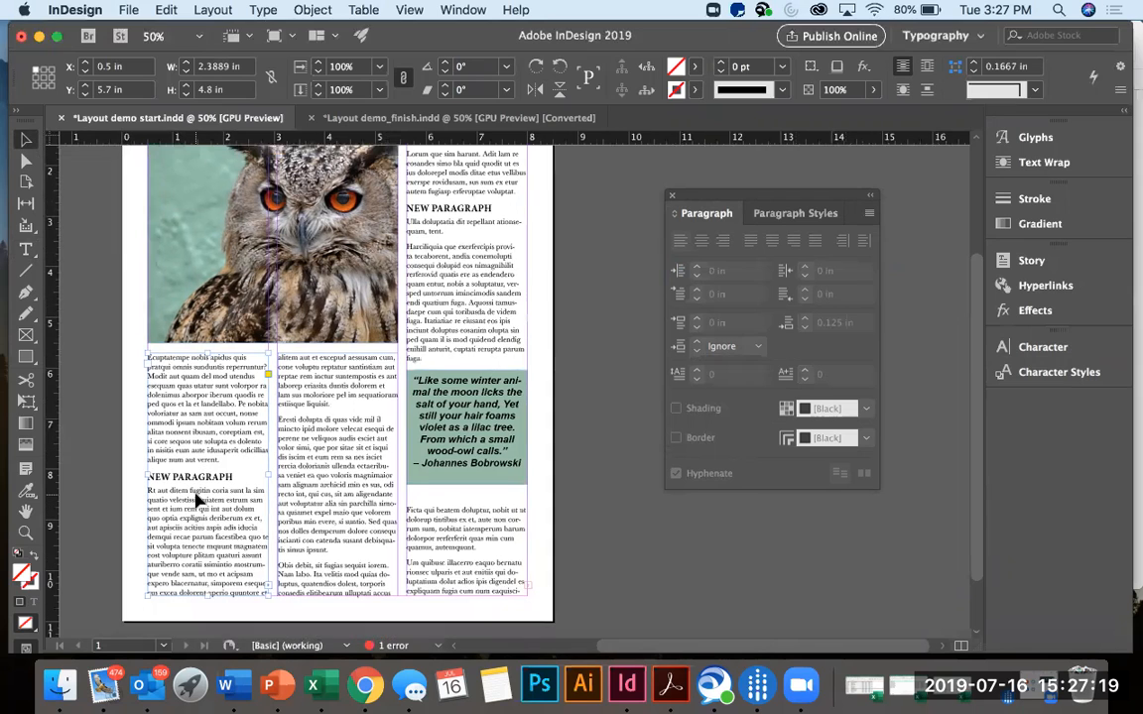
pyautogui.scroll(2, 198, 501)
pyautogui.scroll(-1, 199, 500)
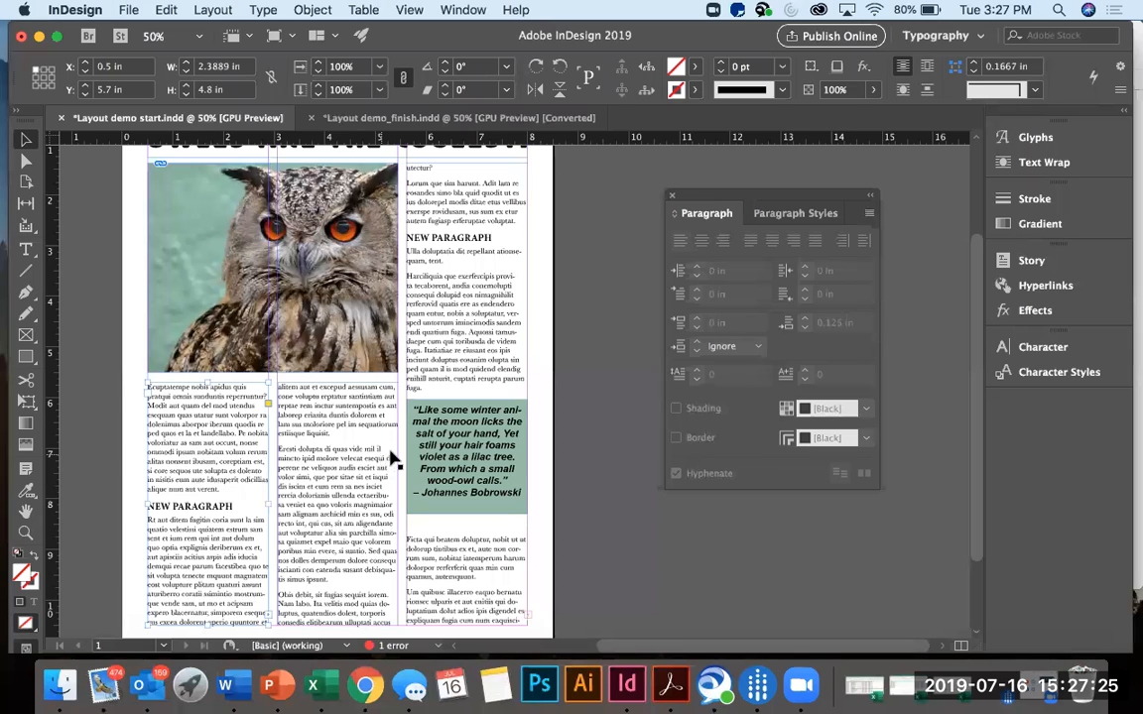
# Set the body copy paragraph style's tracking to 15.
pyautogui.click(789, 214)
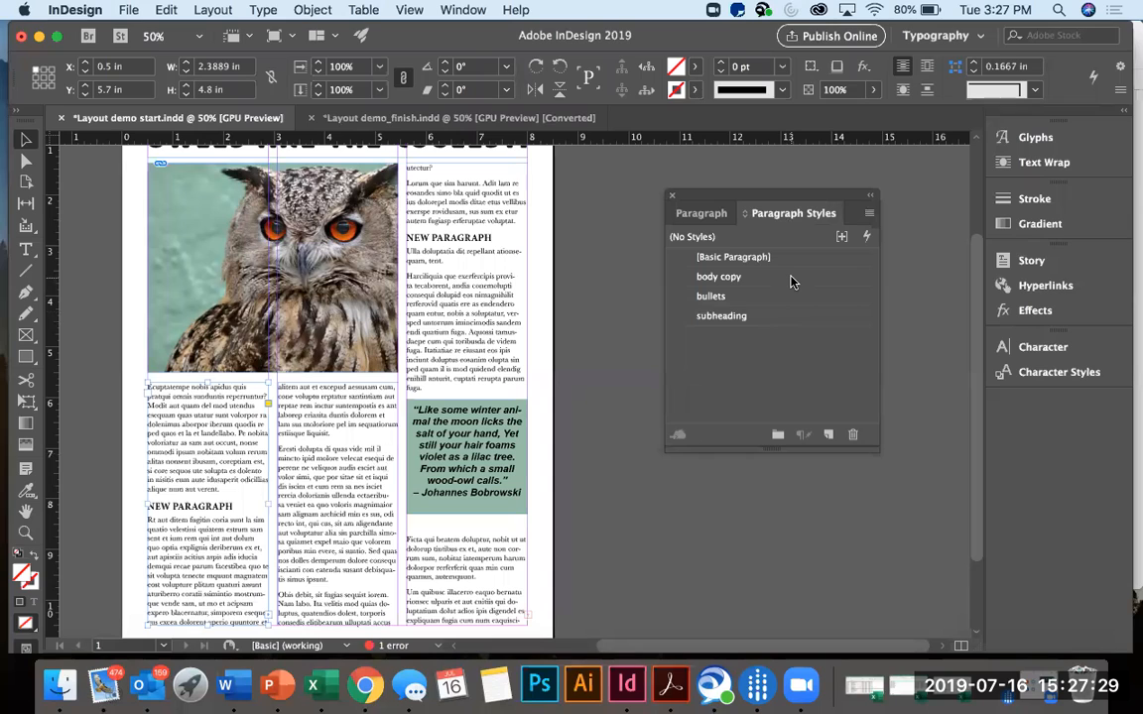
pyautogui.doubleClick(718, 277)
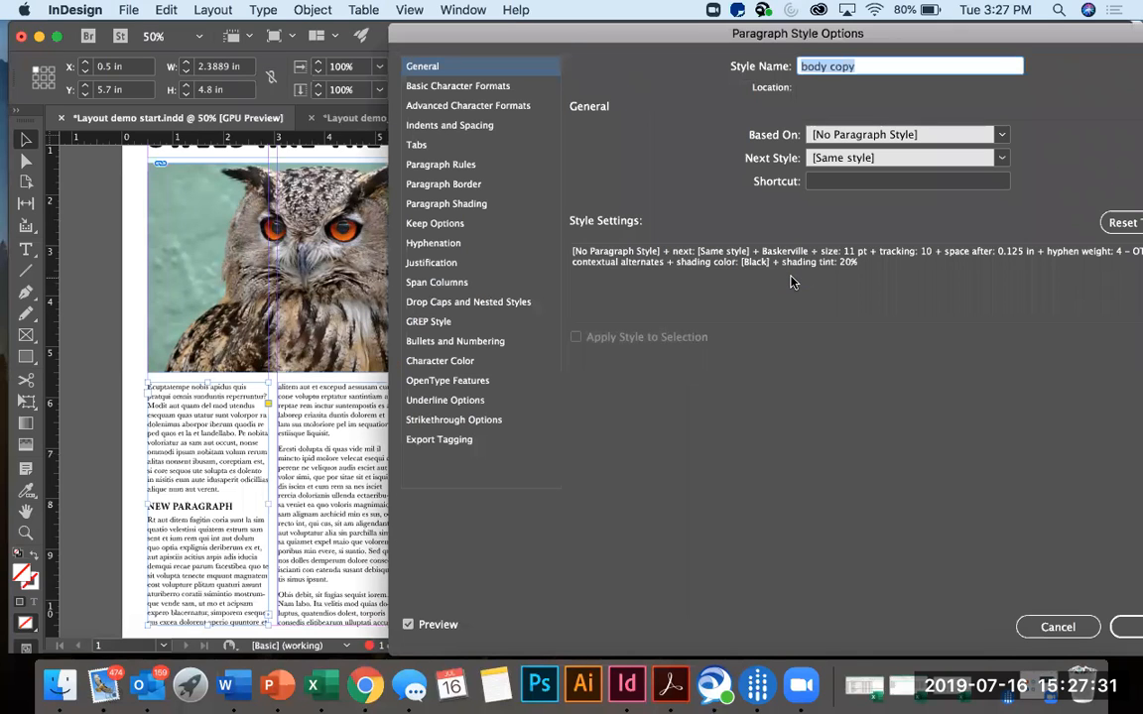
pyautogui.moveTo(566, 37); pyautogui.dragTo(626, 34)
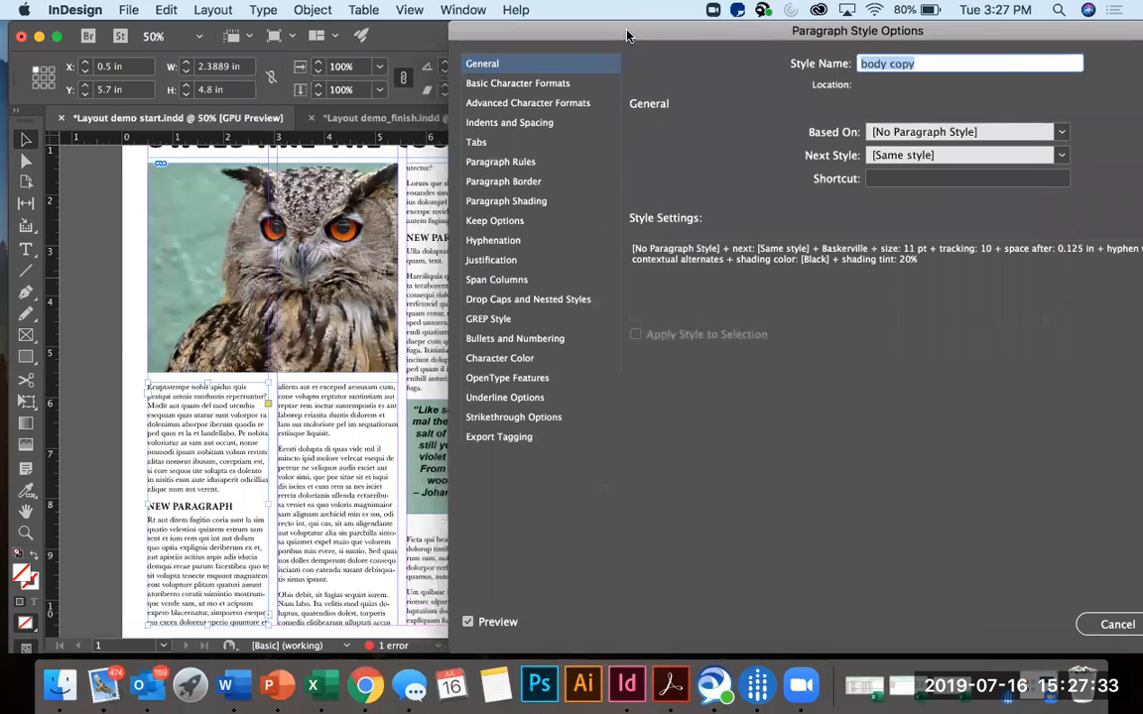
pyautogui.click(533, 88)
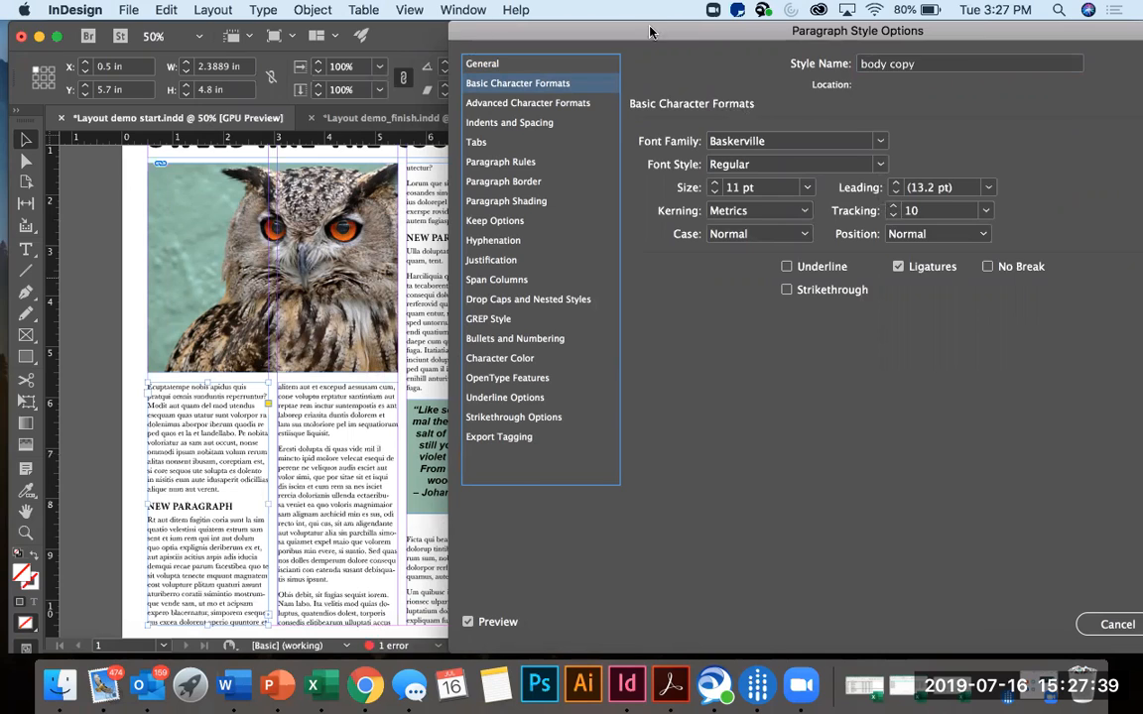
pyautogui.moveTo(650, 31); pyautogui.dragTo(730, 30)
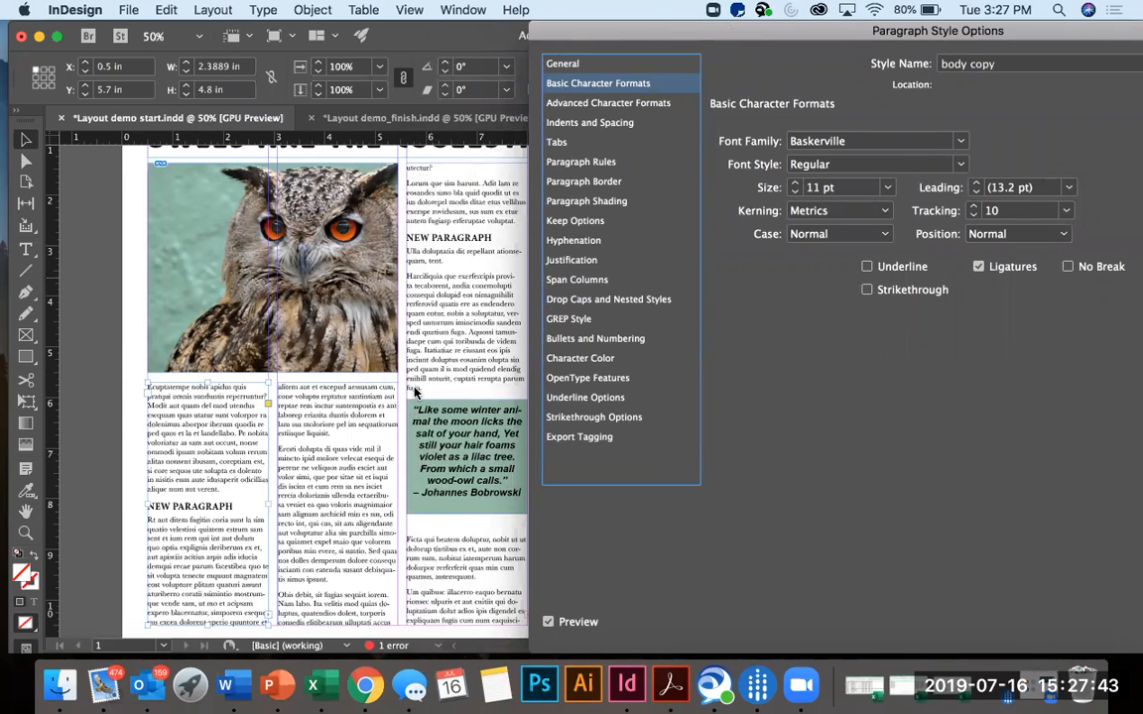
pyautogui.click(974, 206)
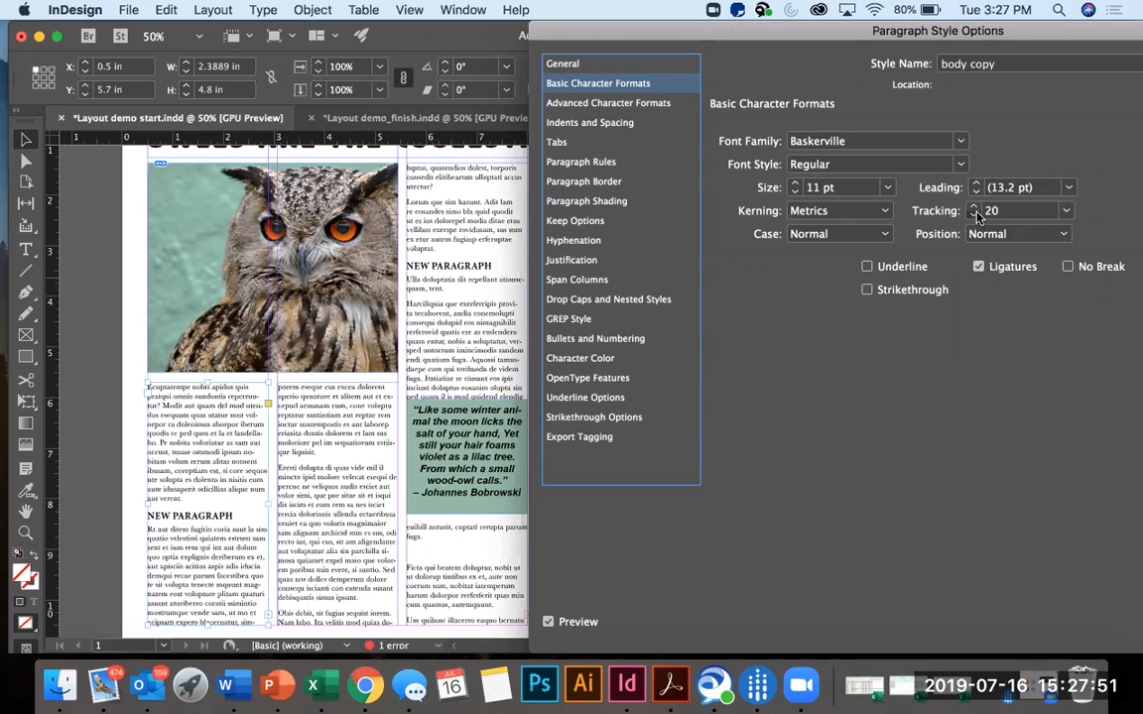
pyautogui.click(977, 216)
pyautogui.doubleClick(1001, 212)
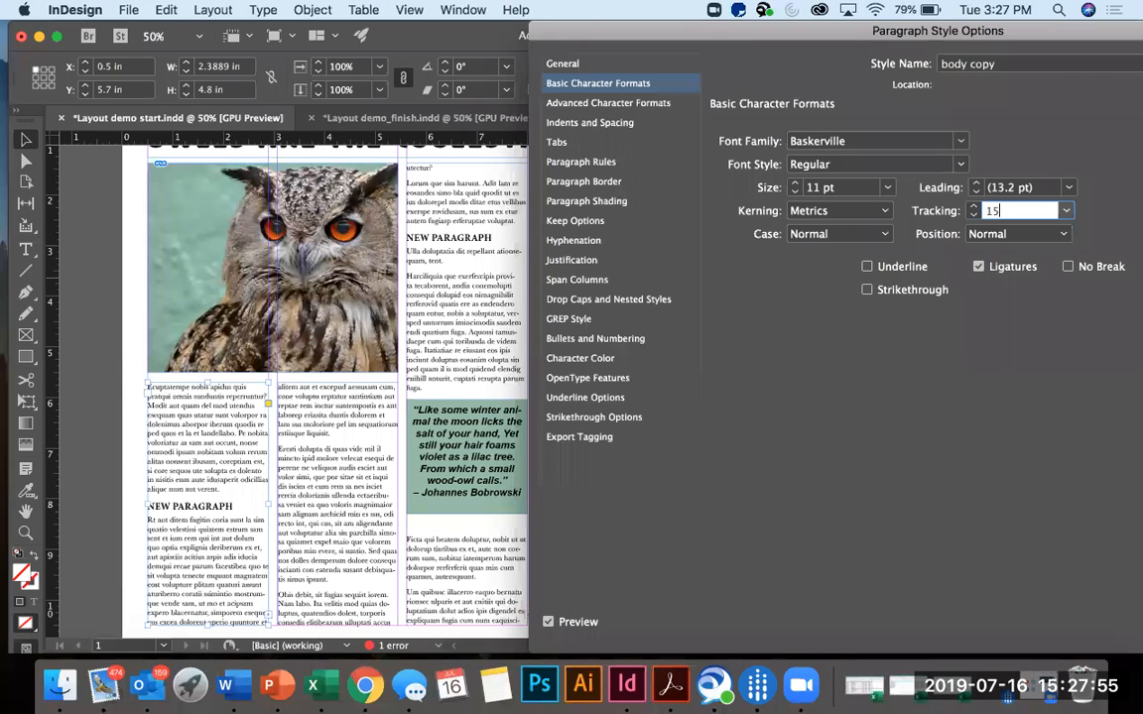
pyautogui.press('Return')
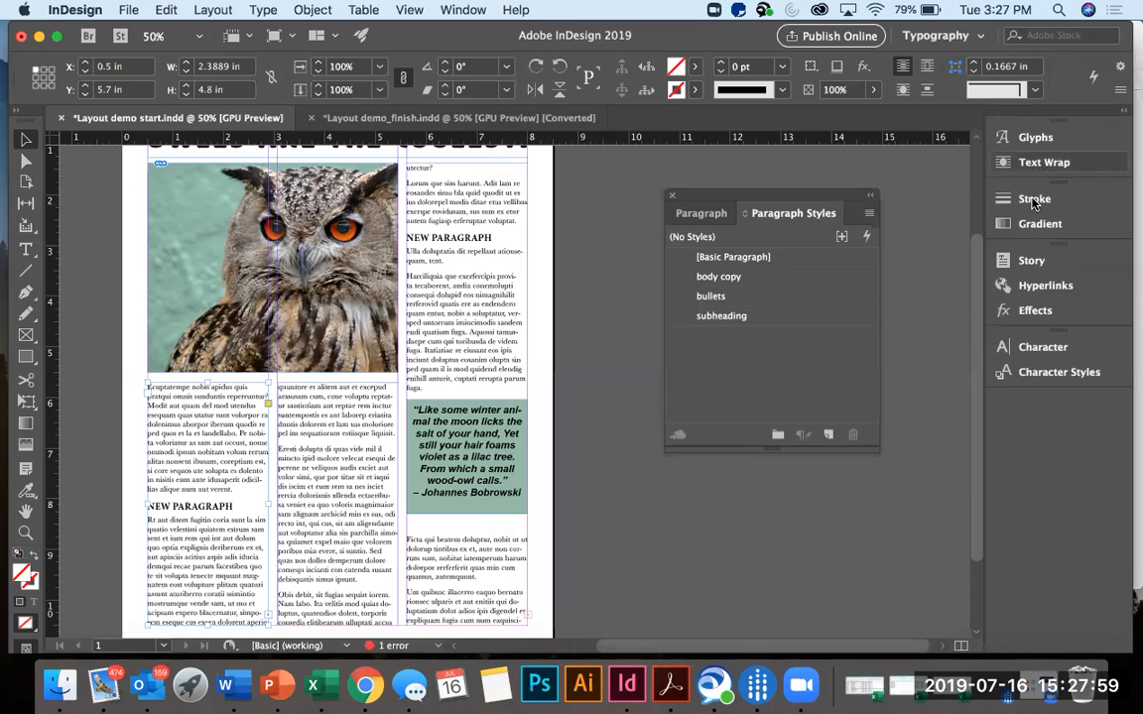
# Increase the body copy paragraph style's tracking to 20 in its basic character formats and accept the style options.
pyautogui.doubleClick(802, 281)
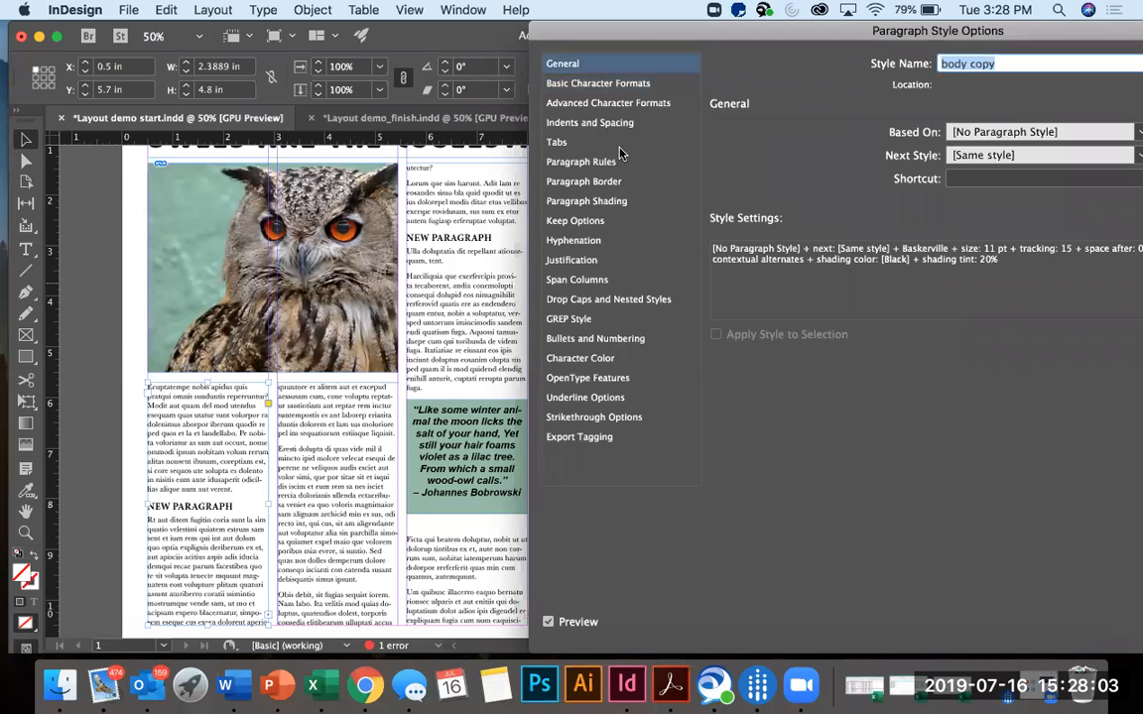
pyautogui.click(606, 126)
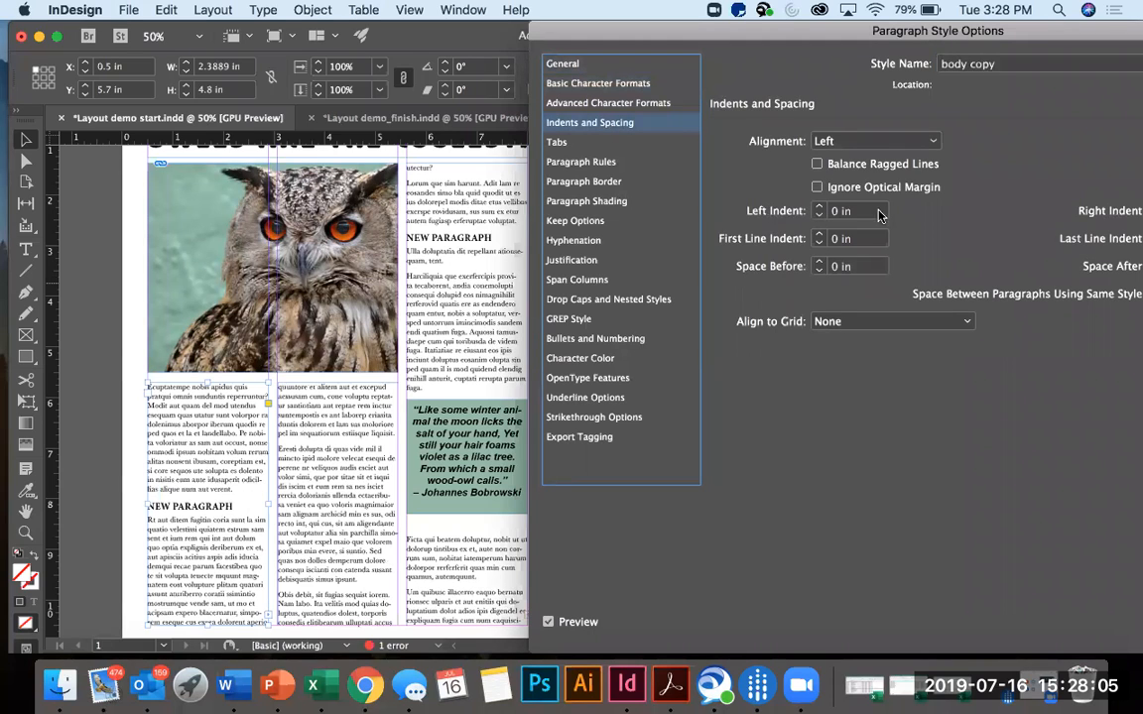
pyautogui.click(653, 85)
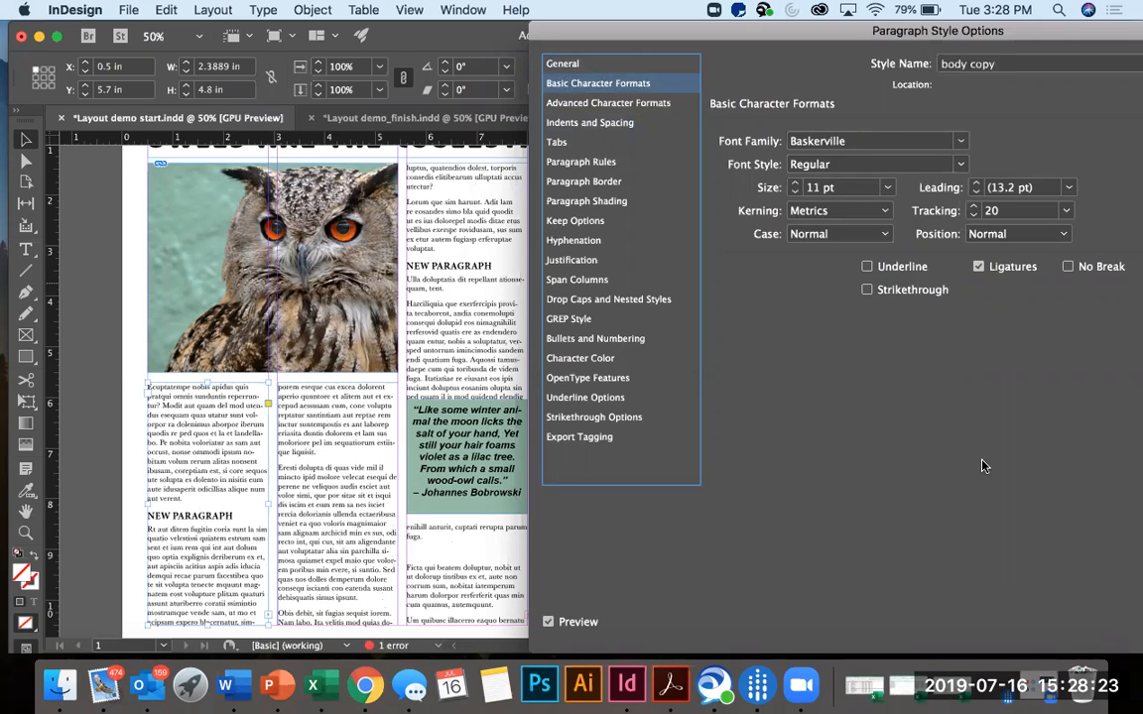
pyautogui.moveTo(940, 29); pyautogui.dragTo(830, 30)
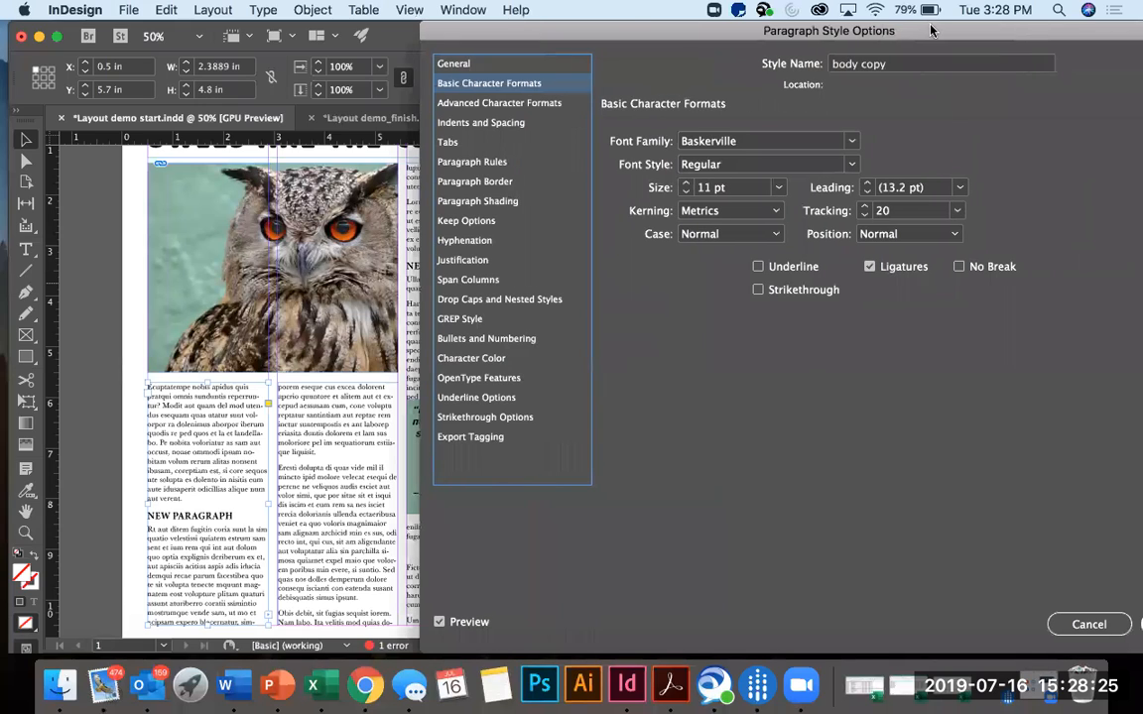
pyautogui.click(1075, 625)
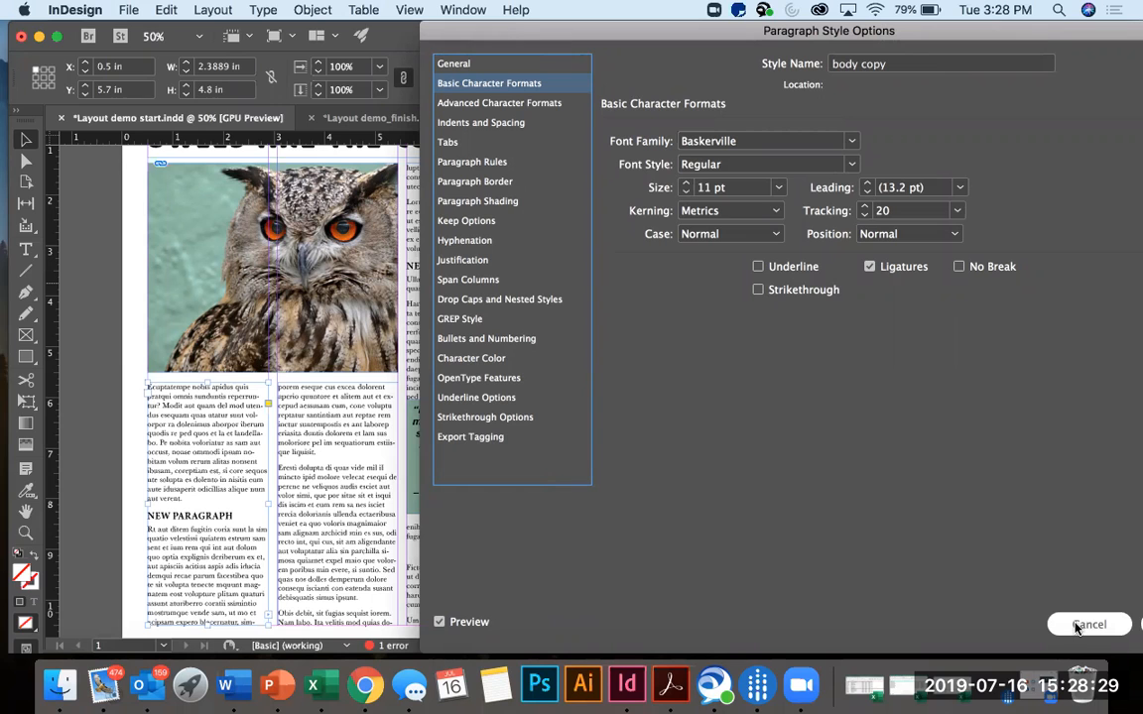
pyautogui.moveTo(857, 33); pyautogui.dragTo(756, 35)
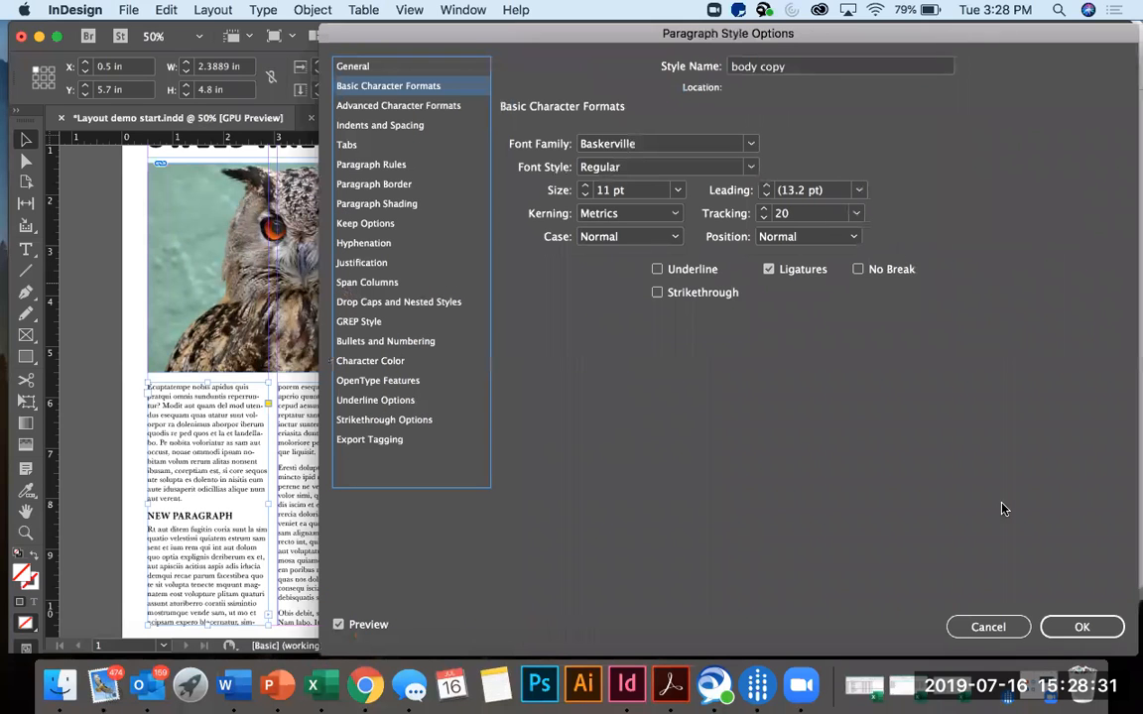
pyautogui.click(1081, 625)
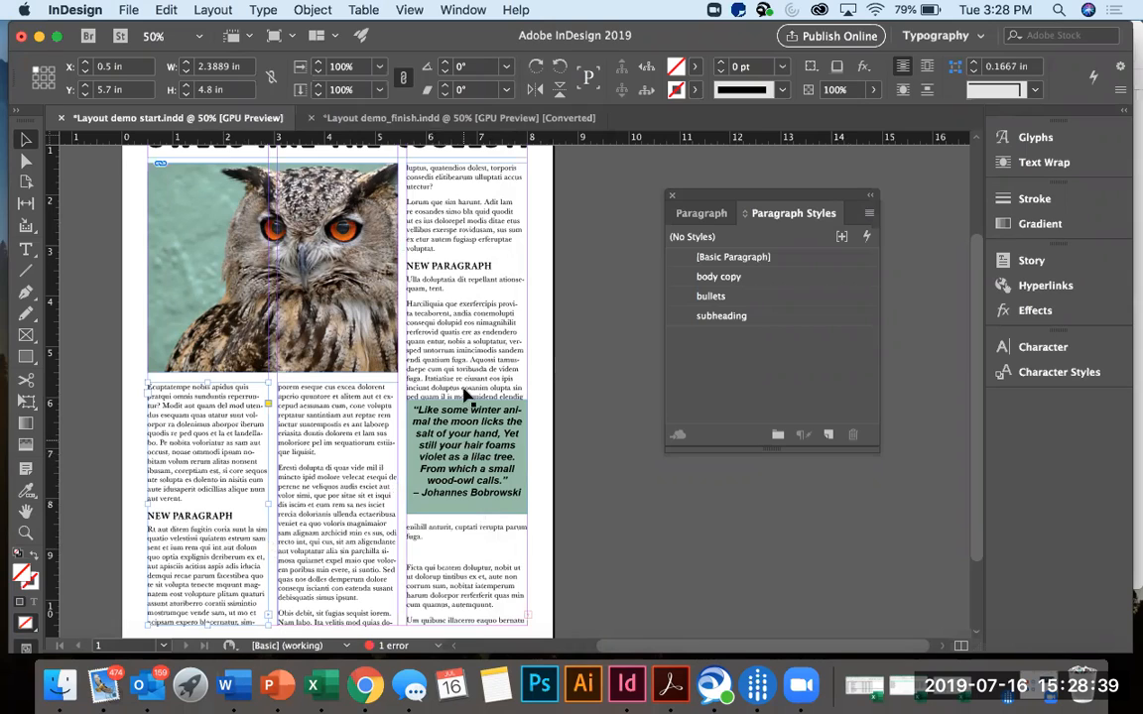
# Move the green quote frame down within the third column to about Y 6.66 in, clear of the text line above it.
pyautogui.moveTo(445, 427); pyautogui.dragTo(457, 473)
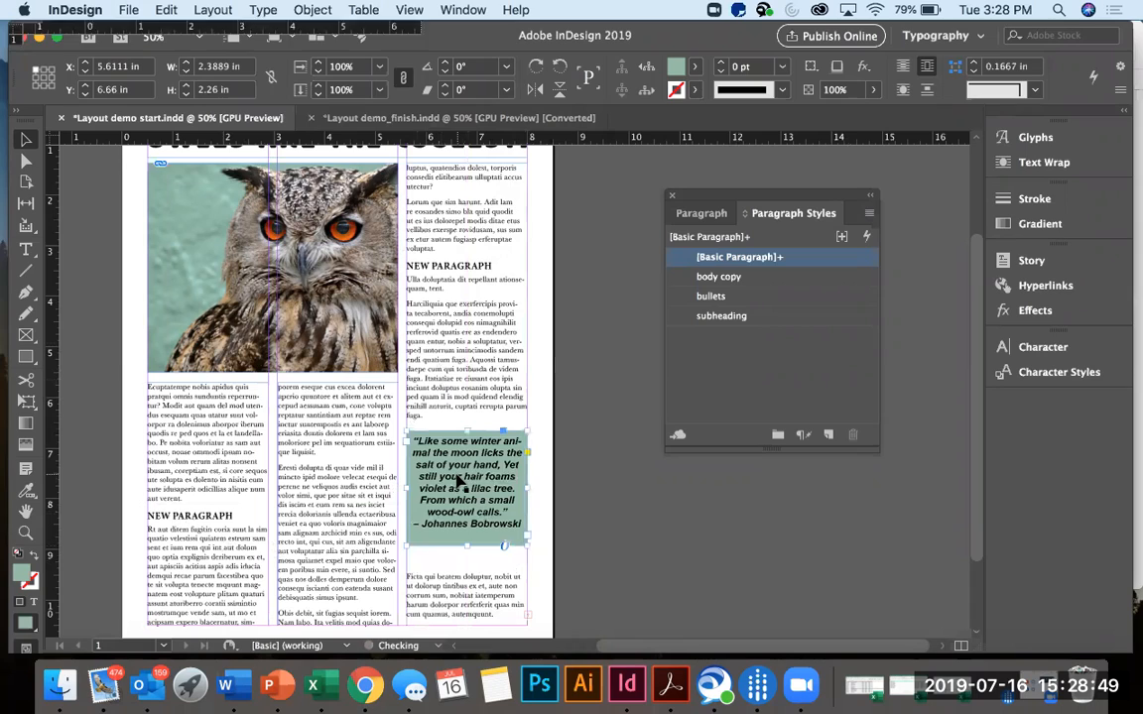
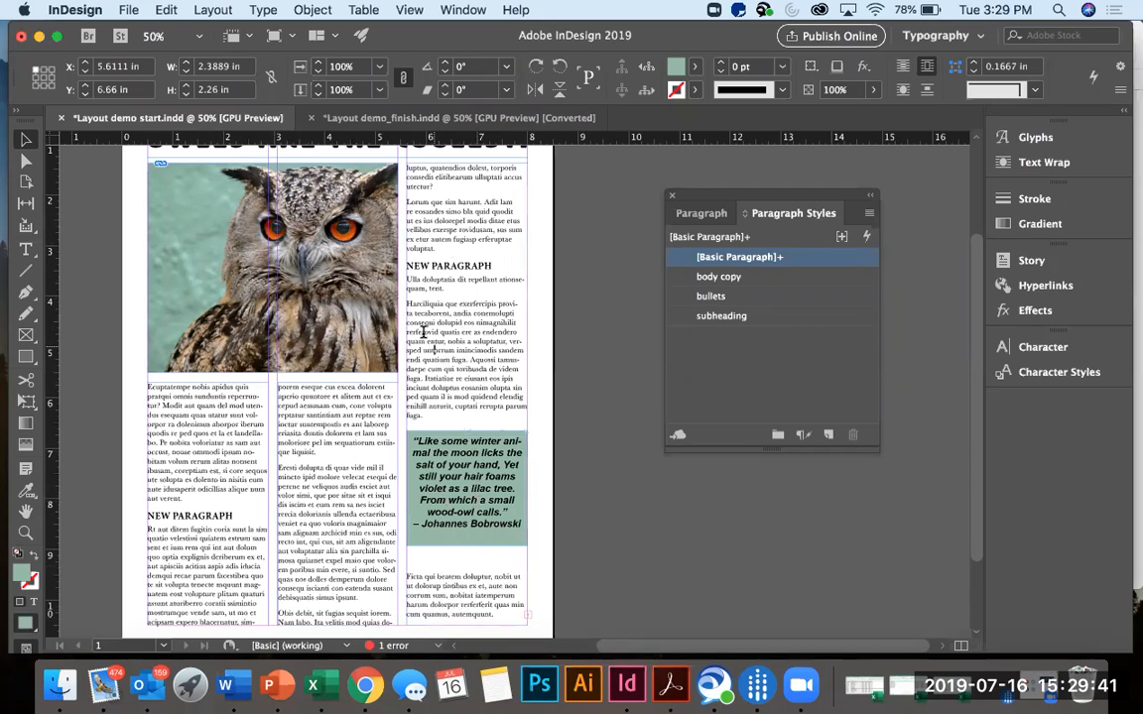
# Delete the body paragraph beginning "Harciliquia" in the third column together with the empty line left behind.
pyautogui.doubleClick(407, 302)
pyautogui.moveTo(407, 303); pyautogui.dragTo(434, 426)
pyautogui.press('BackSpace')
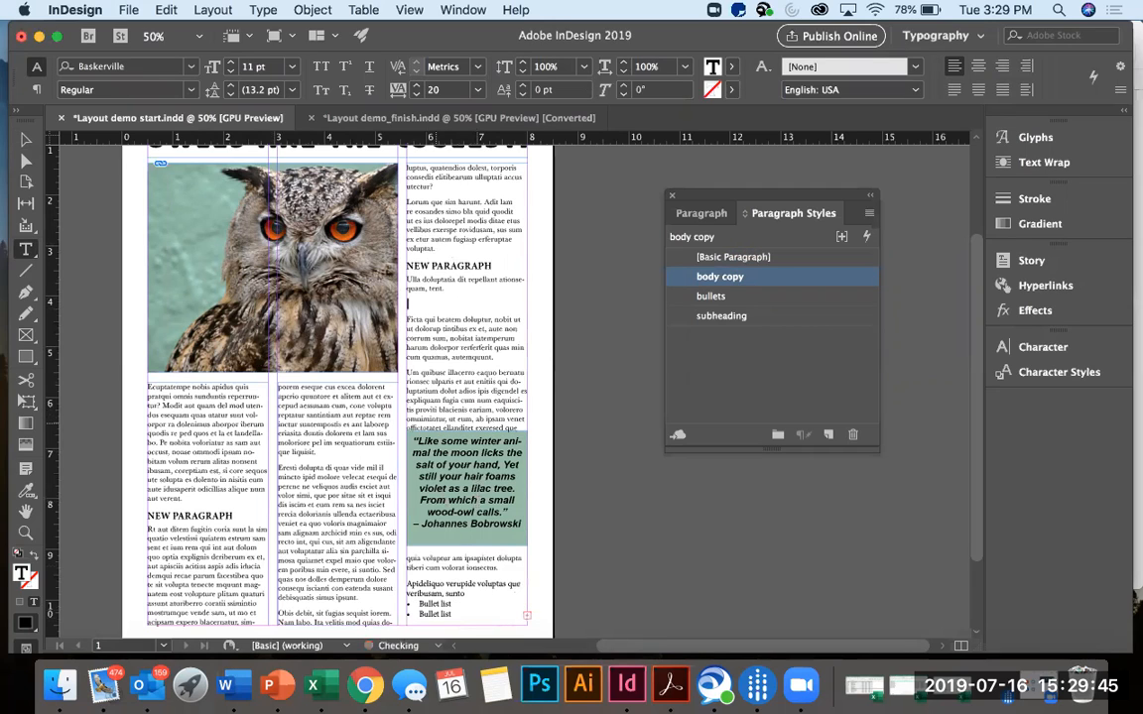
pyautogui.press('BackSpace')
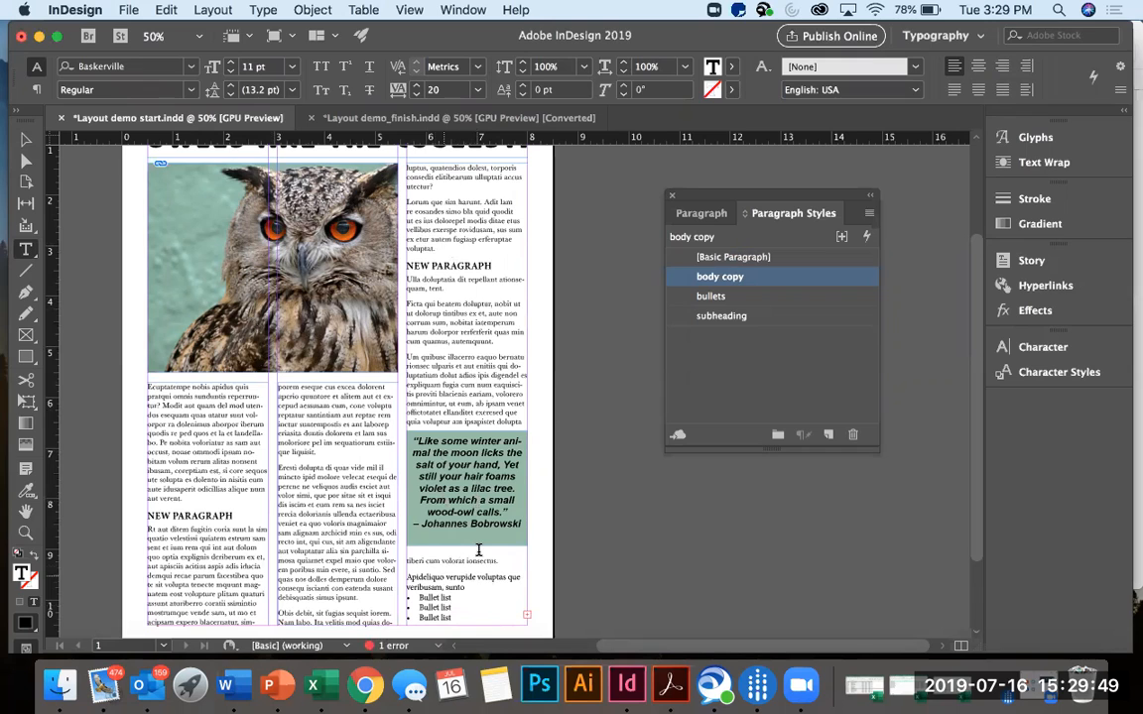
# Move the green quote frame down the third column to Y 6.875 in, so the paragraph above it ends before the quote.
pyautogui.scroll(-2, 480, 552)
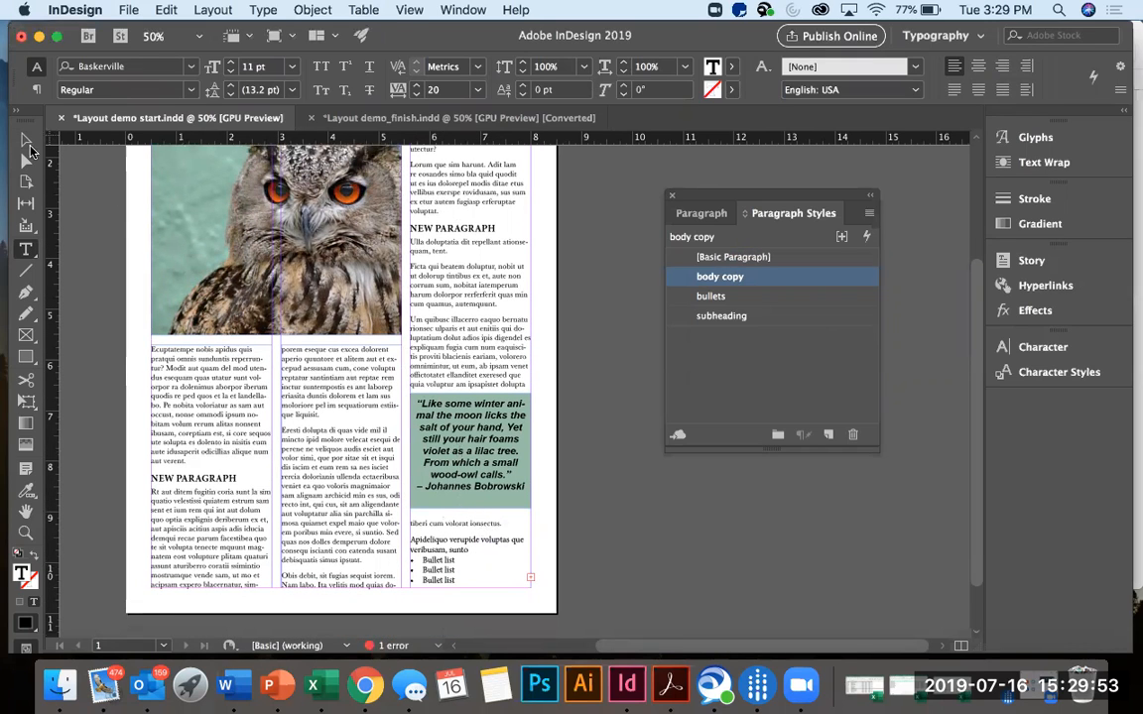
pyautogui.click(26, 140)
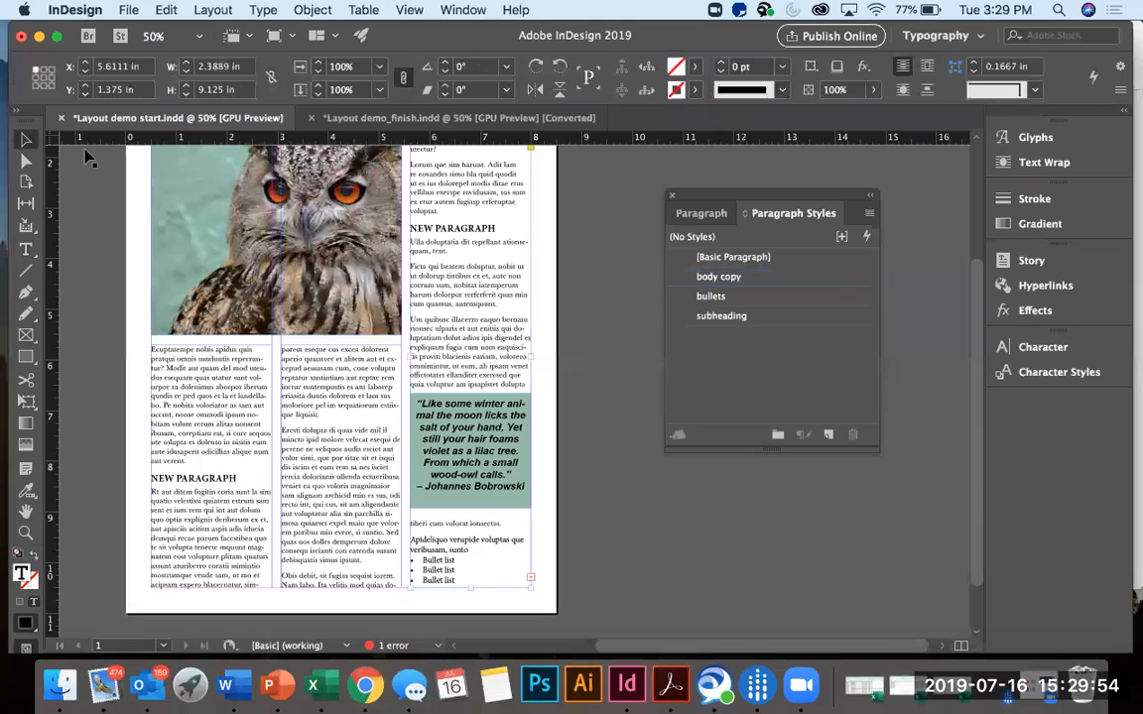
pyautogui.click(443, 466)
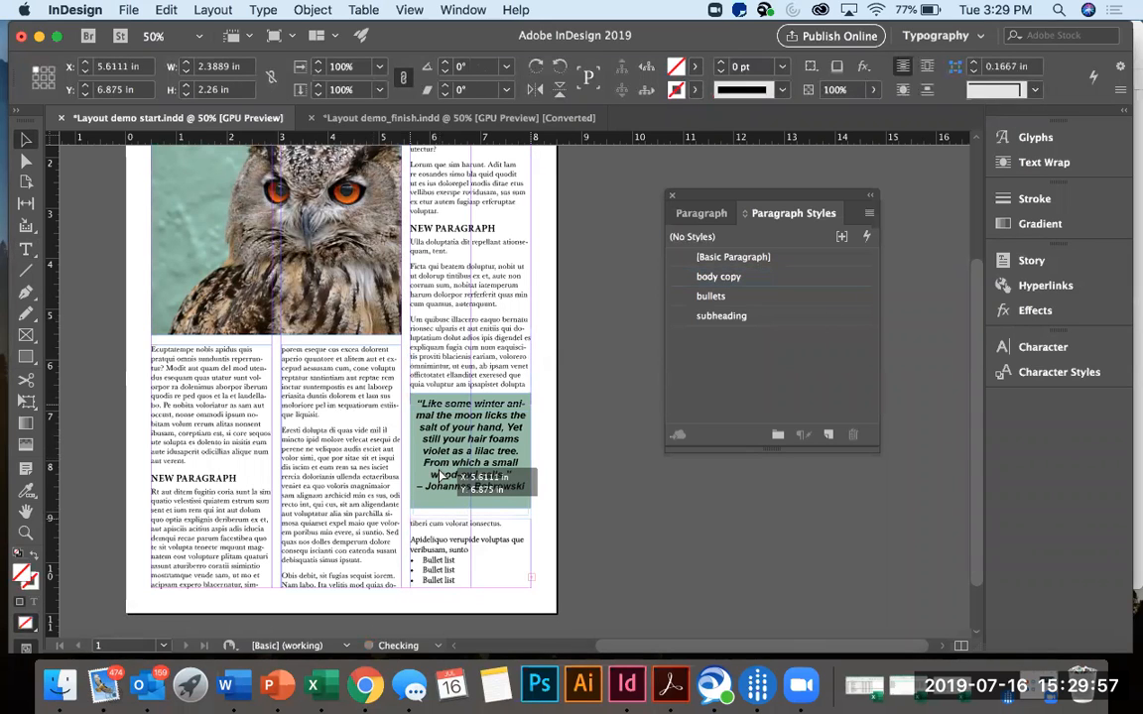
pyautogui.moveTo(442, 474); pyautogui.dragTo(441, 477)
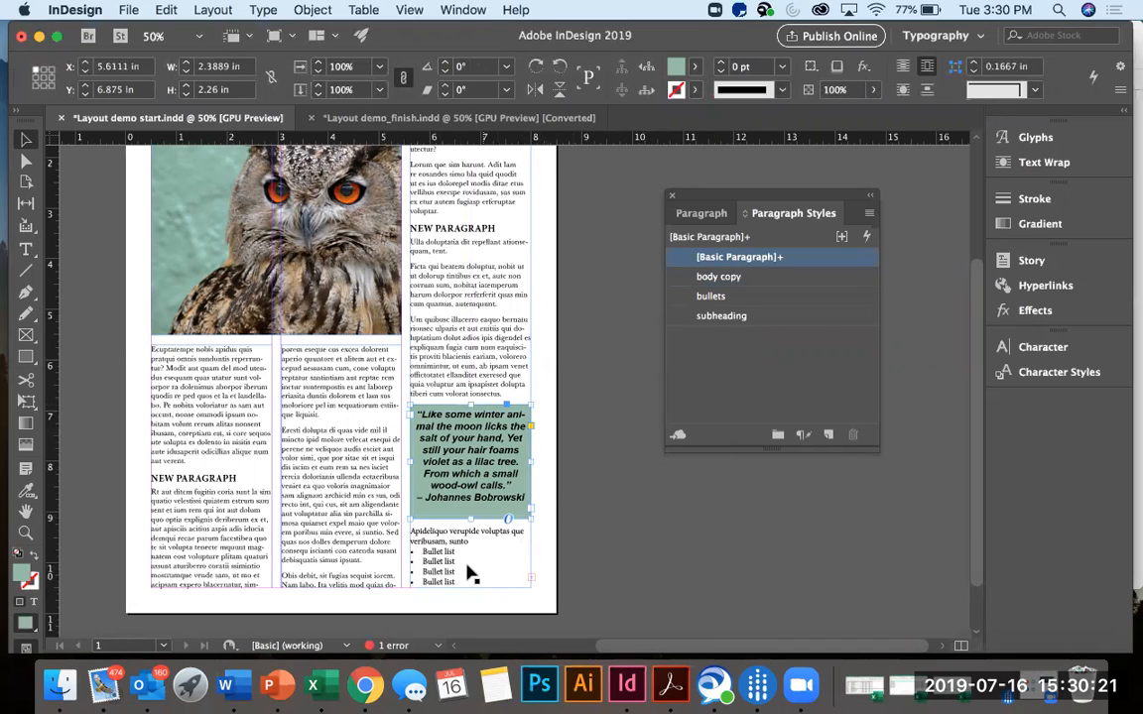
# Apply the bullets paragraph style to the "Bullet list" lines at the end of the third column.
pyautogui.doubleClick(419, 546)
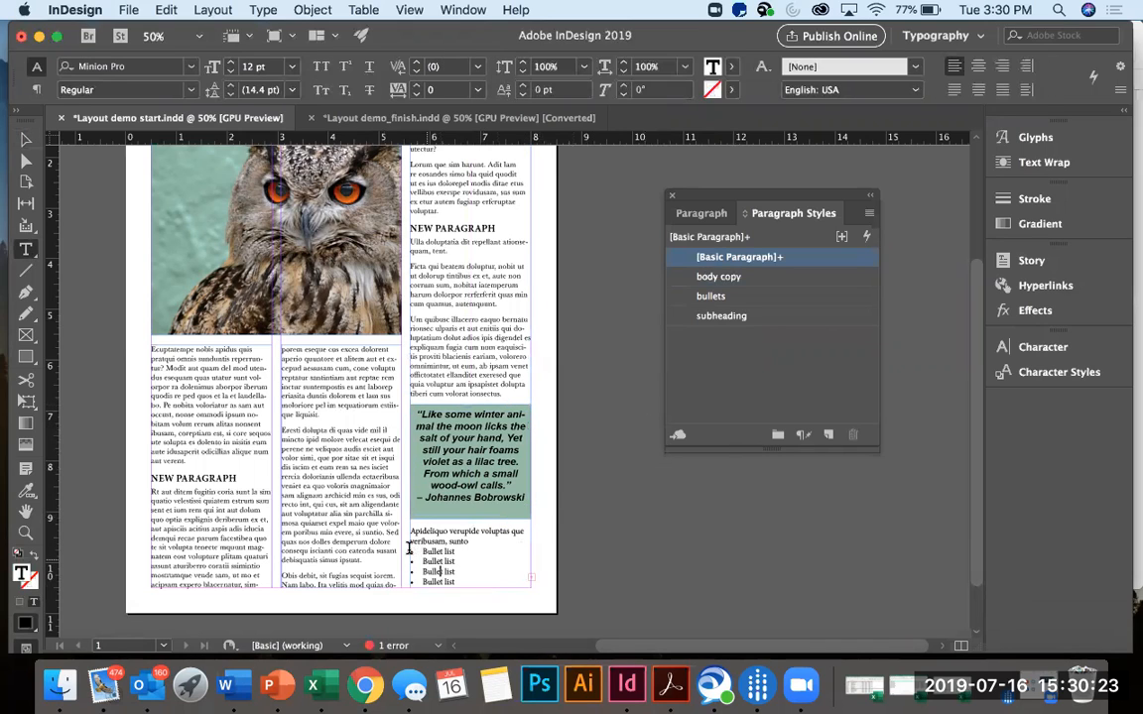
pyautogui.moveTo(422, 550); pyautogui.dragTo(480, 591)
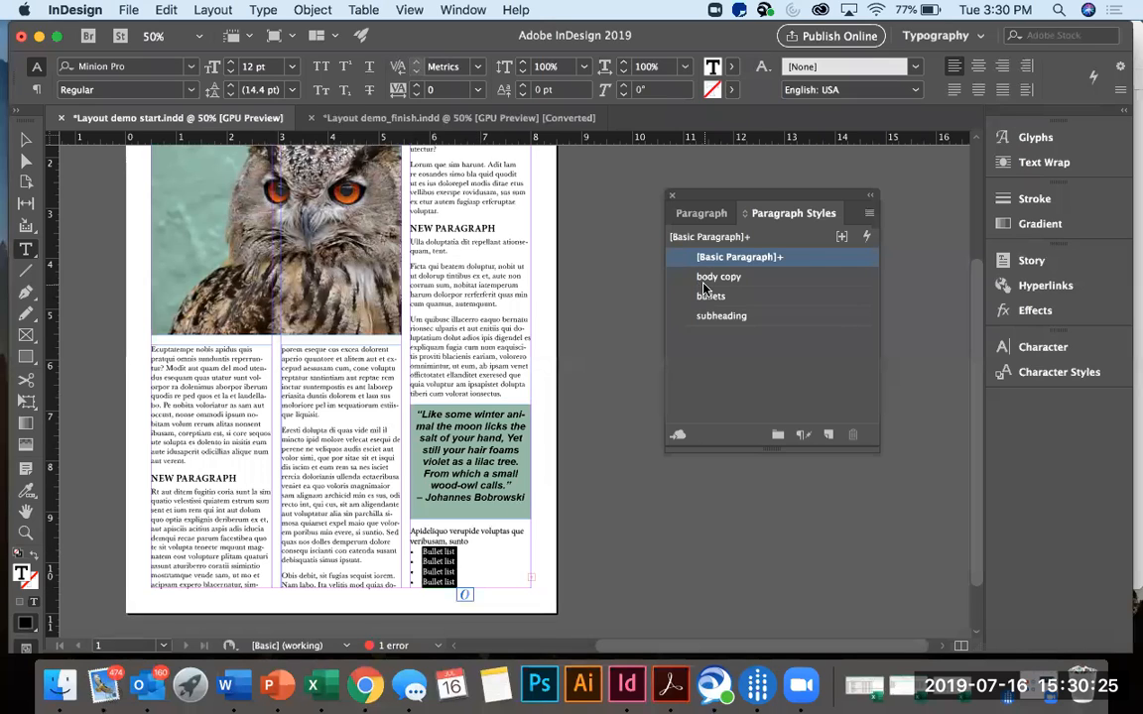
pyautogui.click(765, 301)
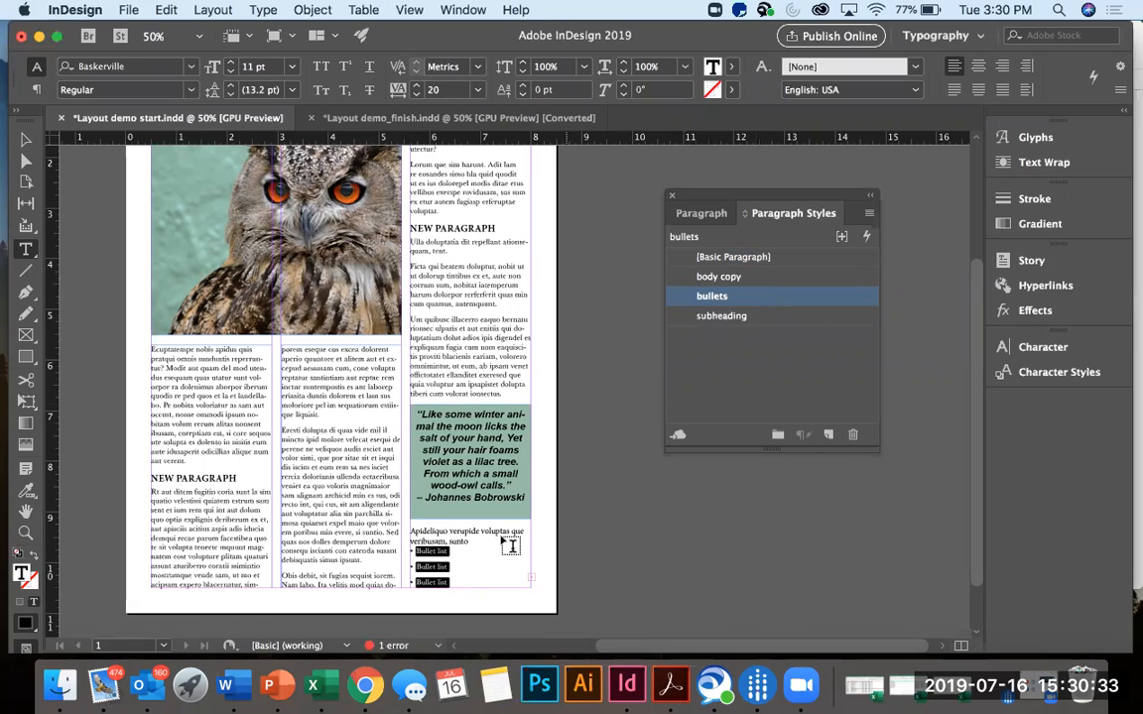
# Reselect the bulleted lines and open the bullets paragraph style's Bullets and Numbering options, keeping the list in view.
pyautogui.click(449, 552)
pyautogui.moveTo(451, 580); pyautogui.dragTo(410, 547)
pyautogui.doubleClick(781, 297)
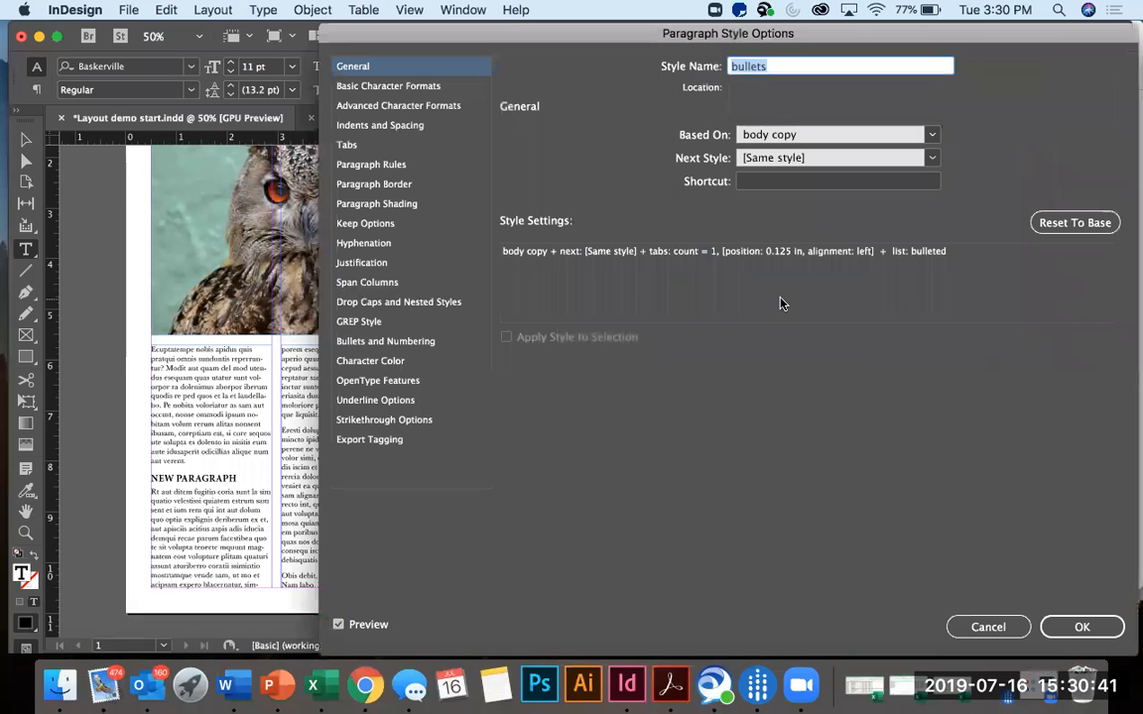
pyautogui.moveTo(714, 26); pyautogui.dragTo(869, 29)
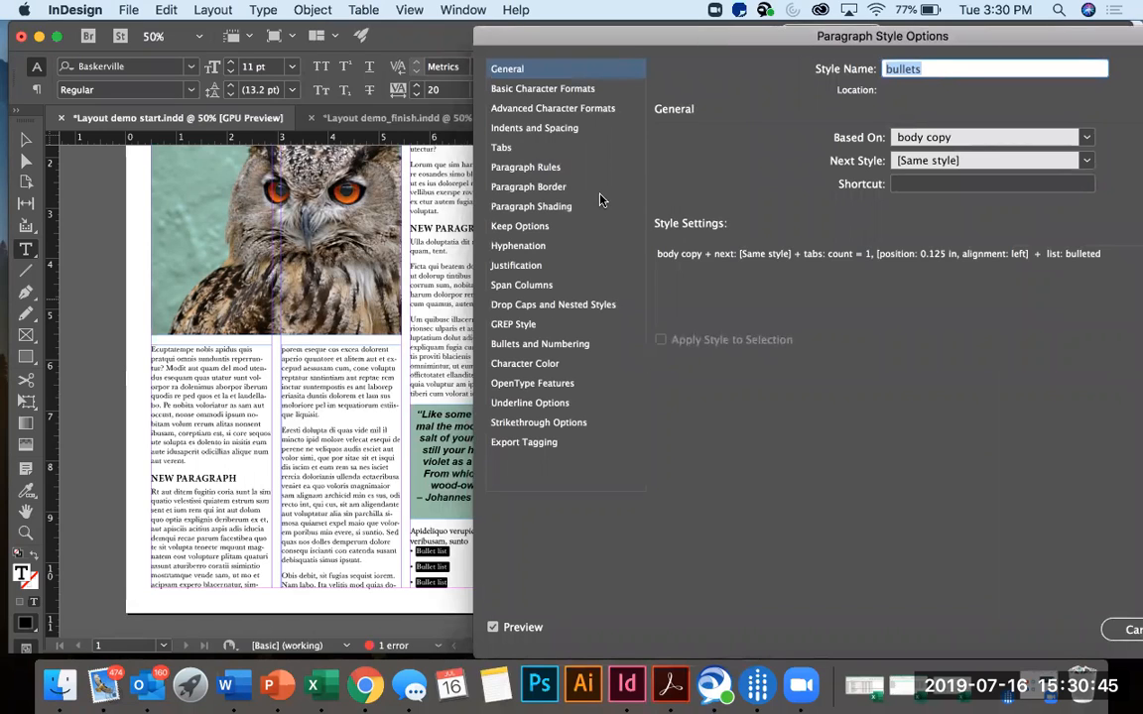
pyautogui.click(535, 344)
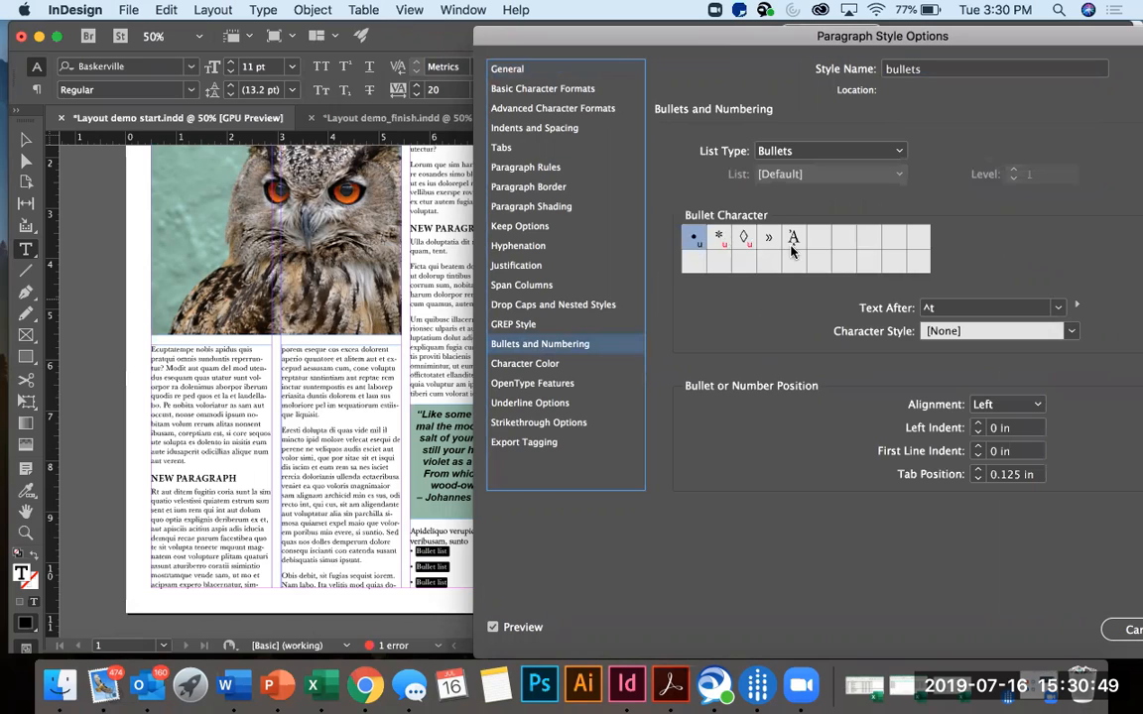
# Try the asterisk bullet character and a 0.0625 in left indent, then return the indent to 0 in.
pyautogui.click(719, 238)
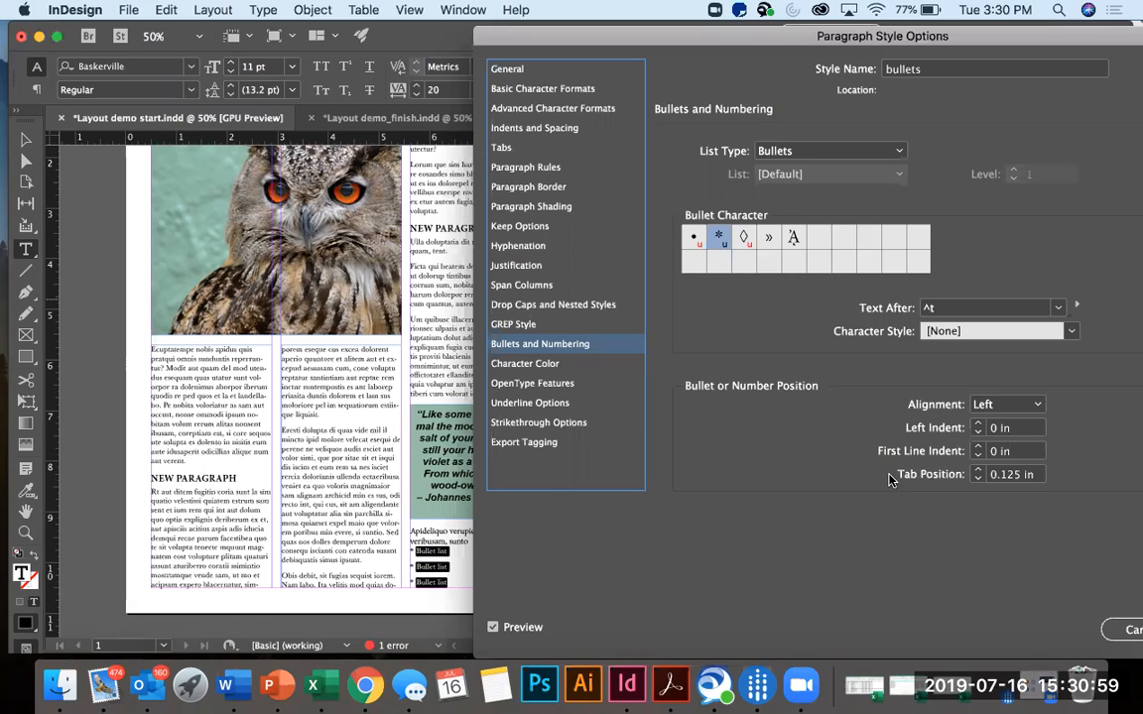
pyautogui.click(978, 424)
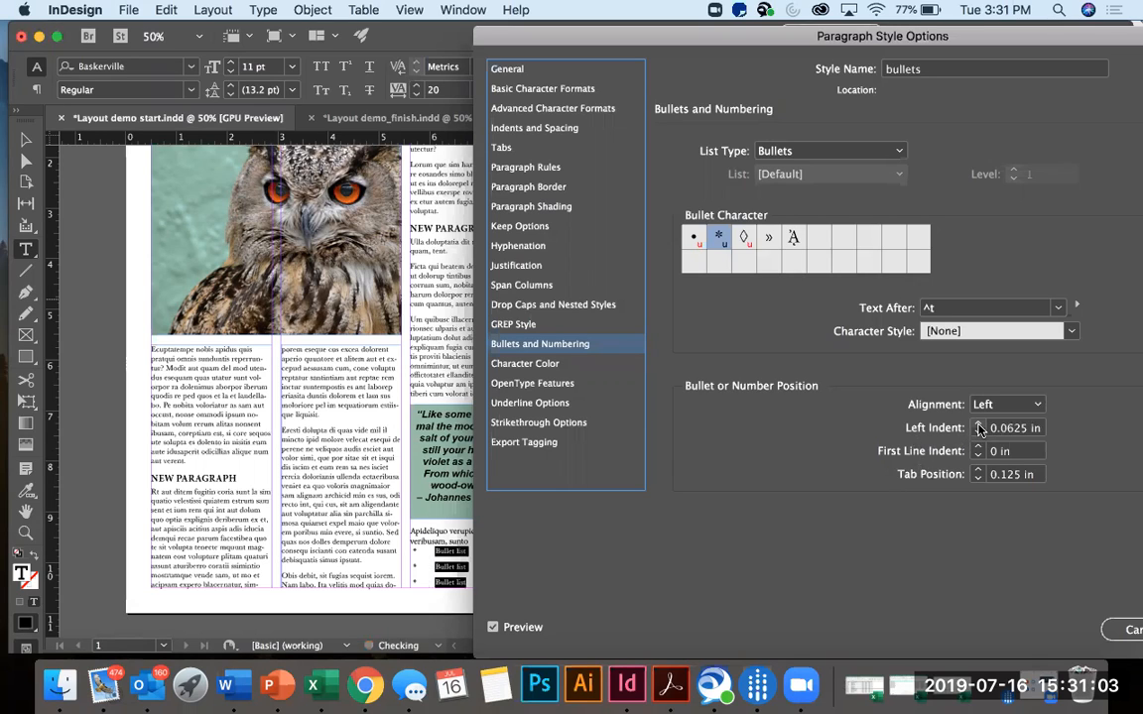
pyautogui.click(978, 432)
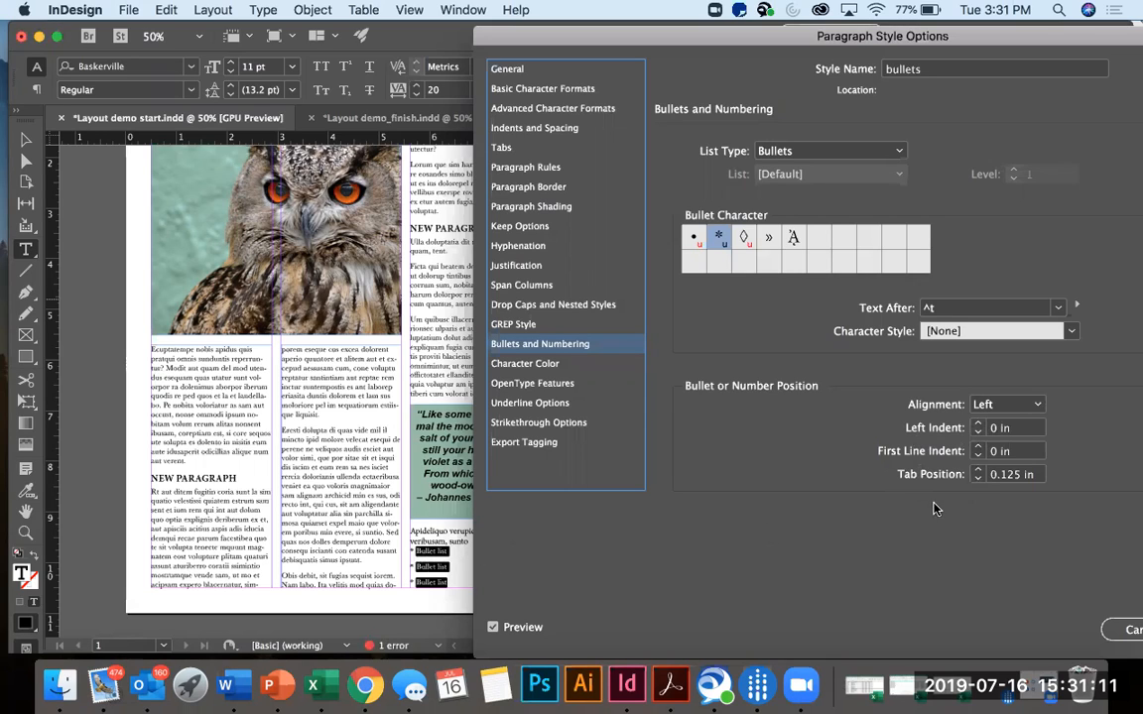
# Try a 0.4375 in tab position for the bullets, restore it to 0.125 in and switch back to the round bullet.
pyautogui.click(979, 473)
pyautogui.click(978, 473)
pyautogui.click(978, 473)
pyautogui.click(978, 471)
pyautogui.click(978, 471)
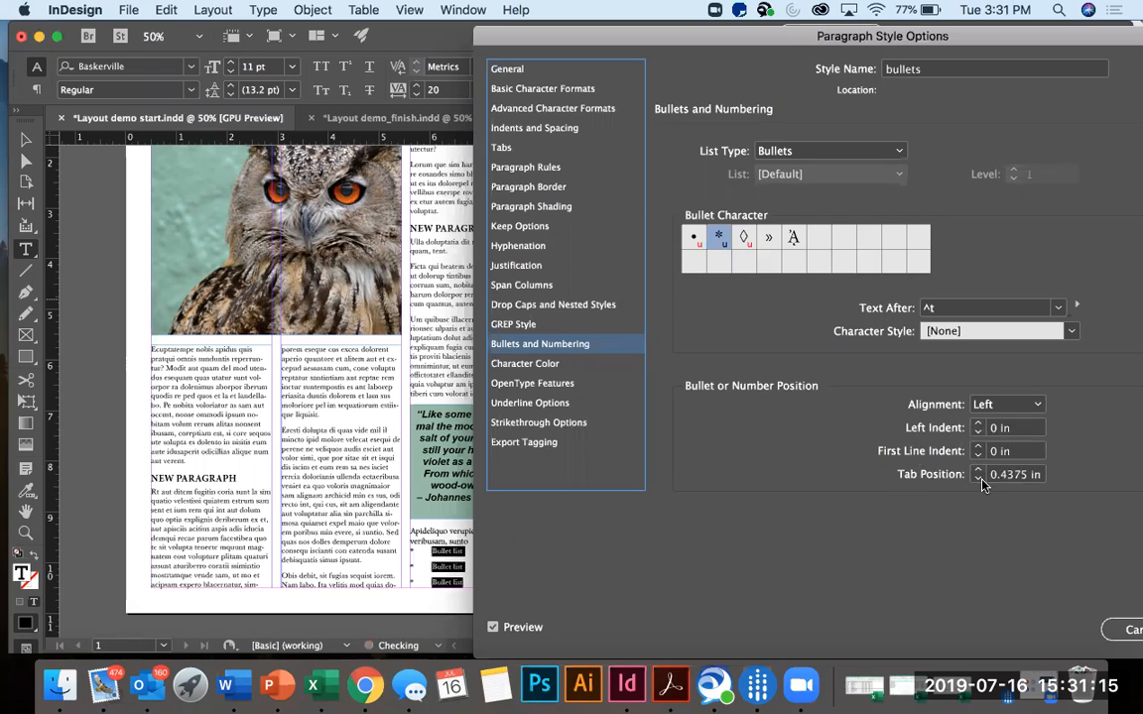
pyautogui.click(978, 480)
pyautogui.click(978, 479)
pyautogui.click(978, 480)
pyautogui.click(978, 479)
pyautogui.click(978, 479)
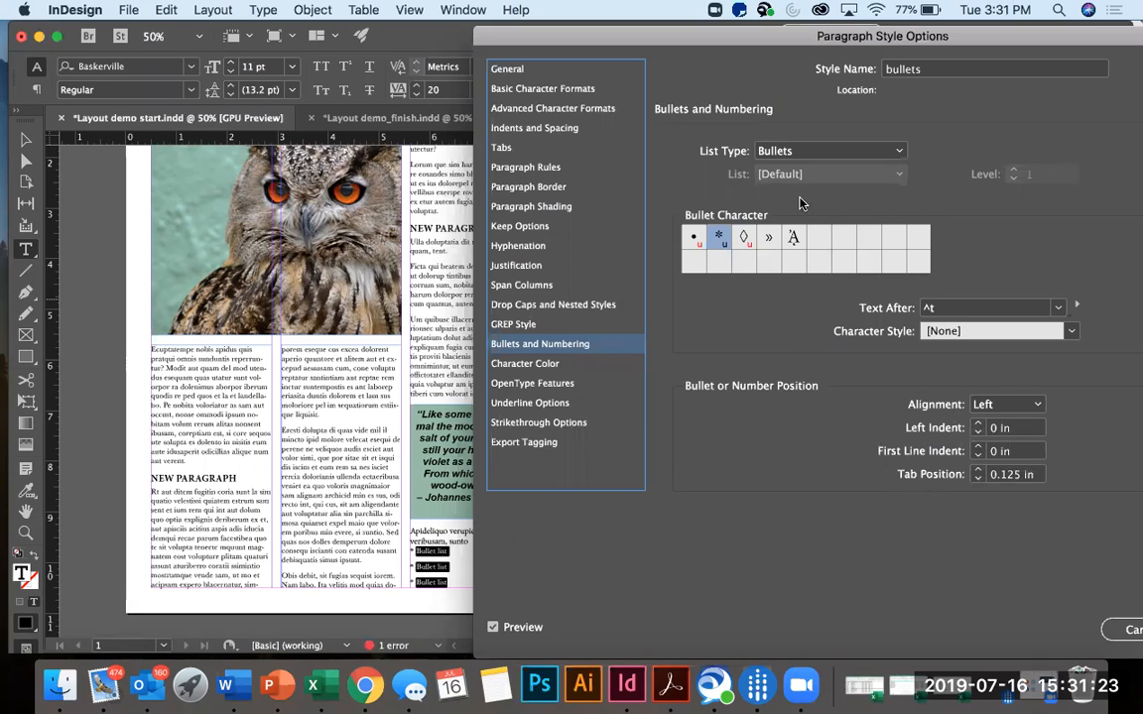
pyautogui.click(694, 239)
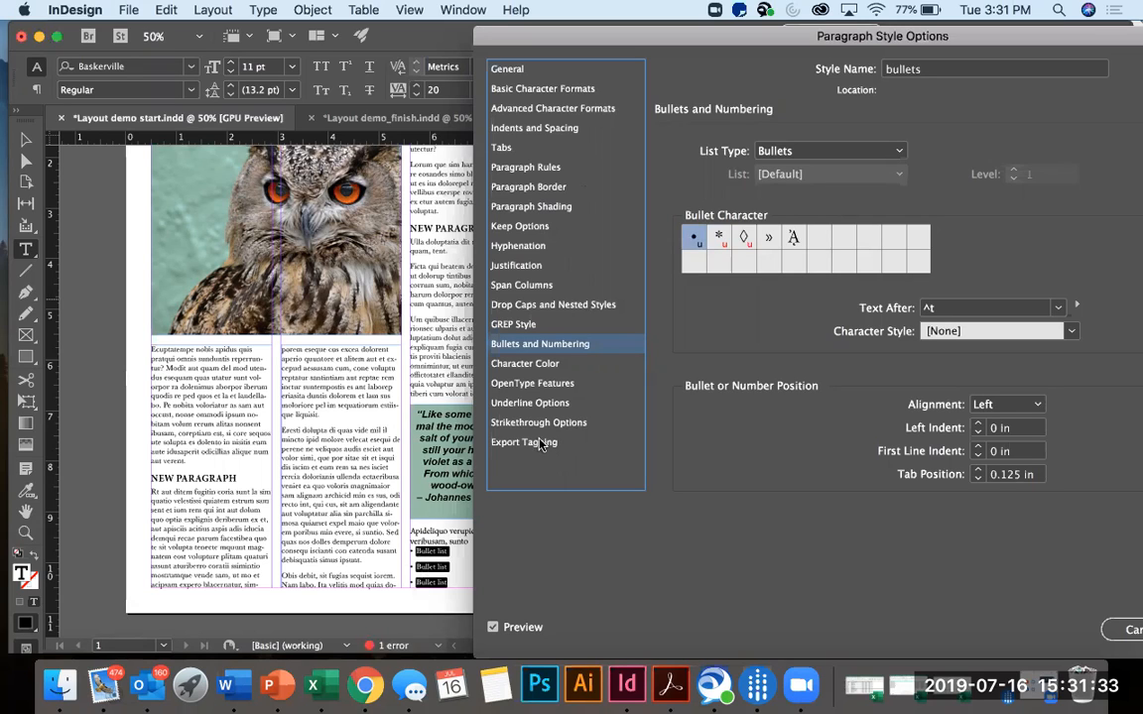
# Set the bullets style's space after to 0 in, accept the style options and deselect the list.
pyautogui.click(565, 129)
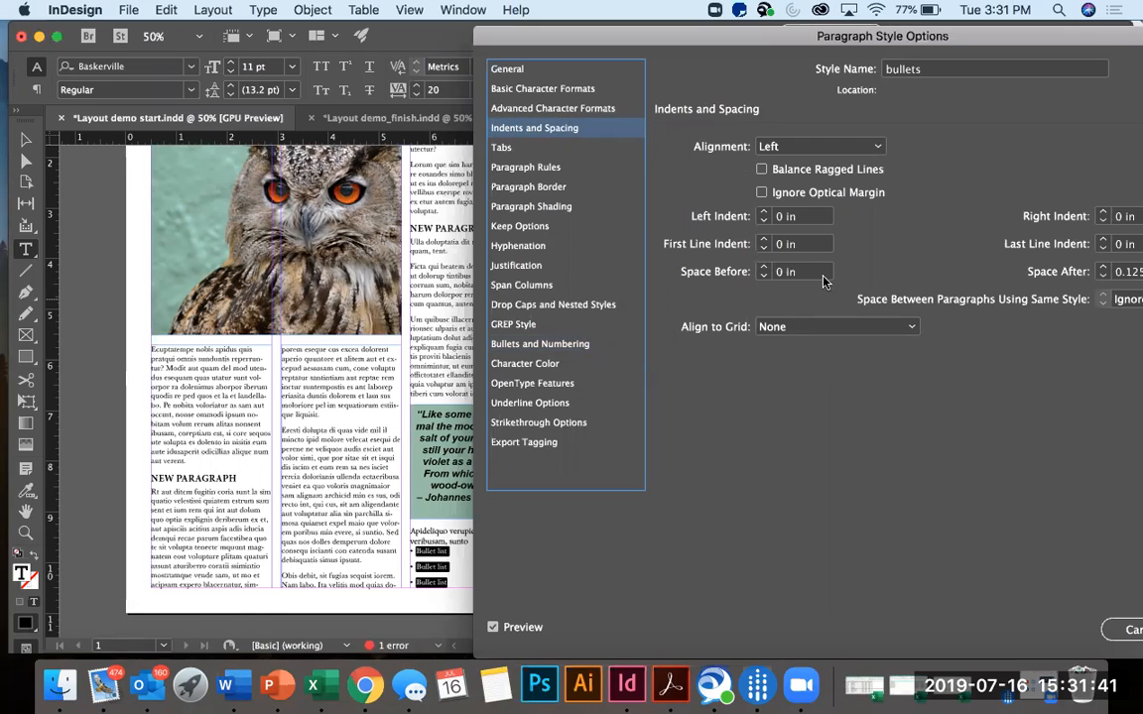
pyautogui.click(1103, 281)
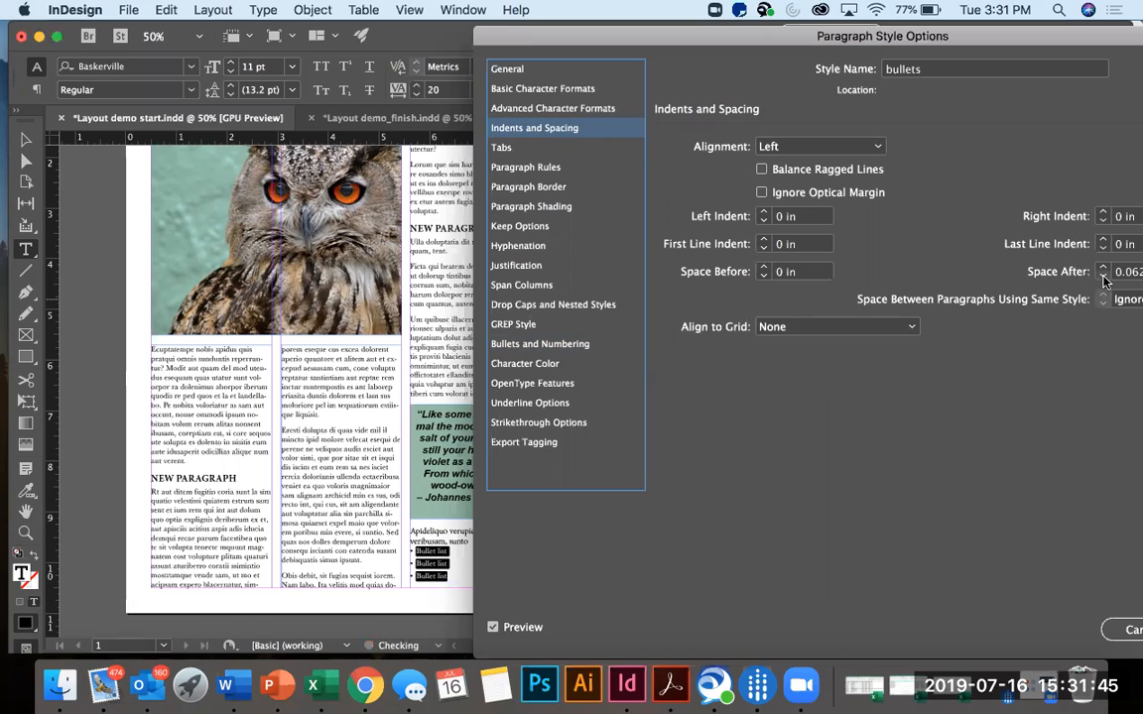
pyautogui.click(1103, 281)
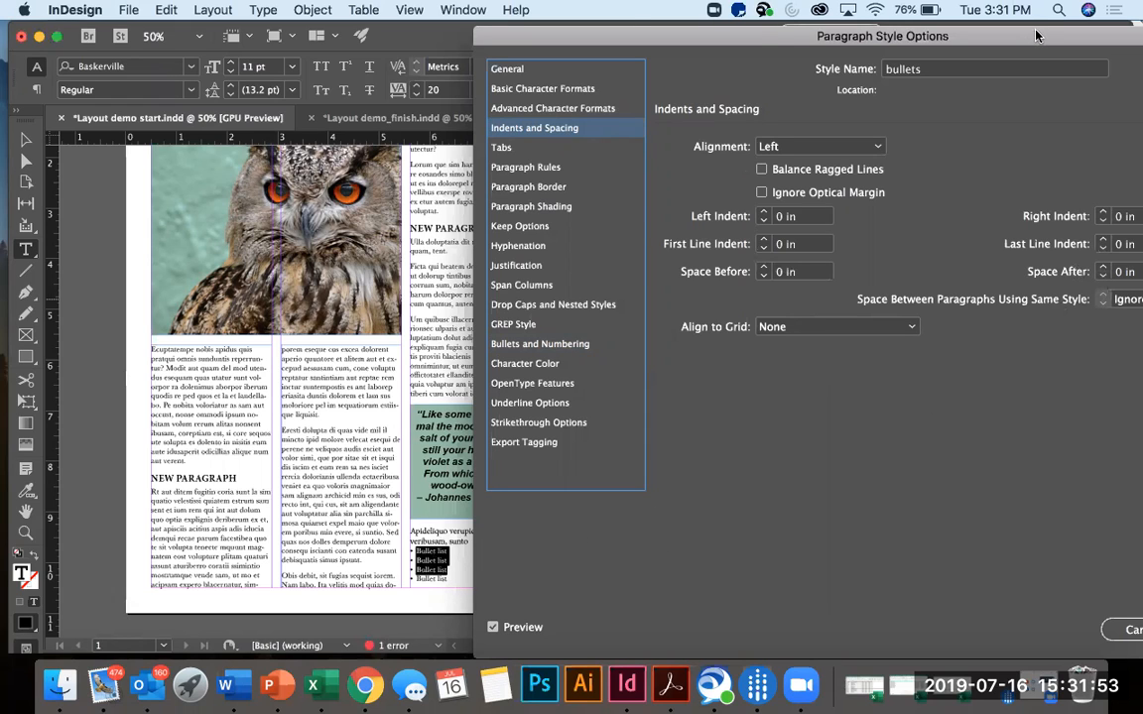
pyautogui.moveTo(1036, 33); pyautogui.dragTo(928, 32)
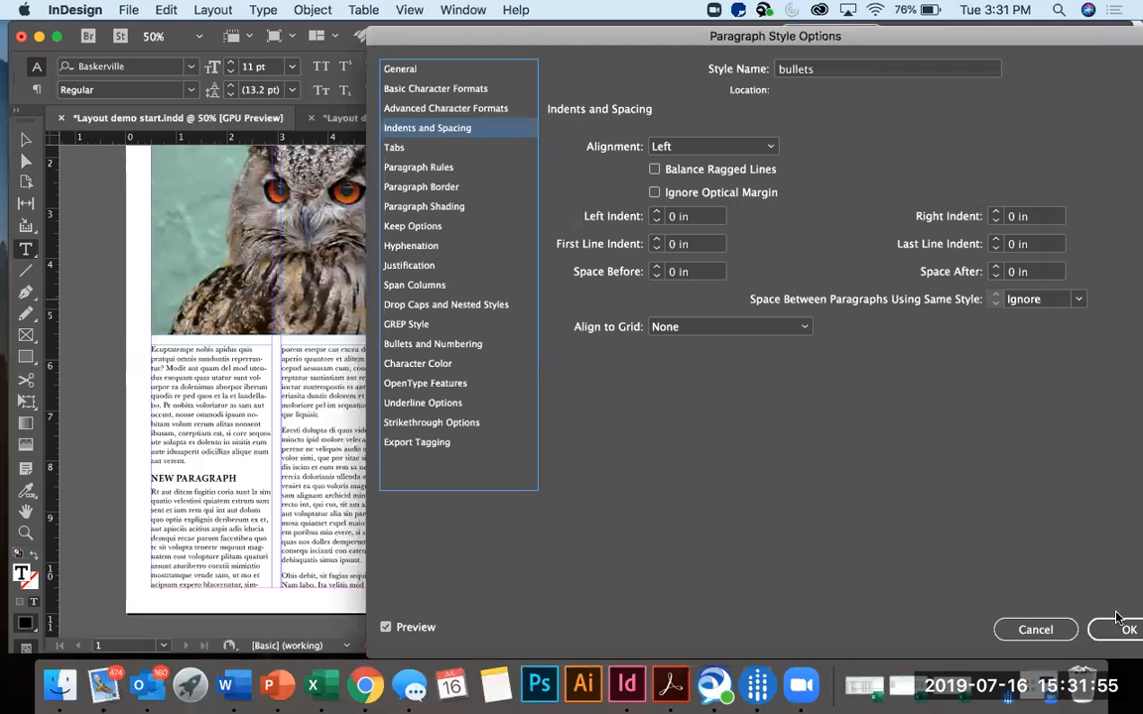
pyautogui.click(1116, 641)
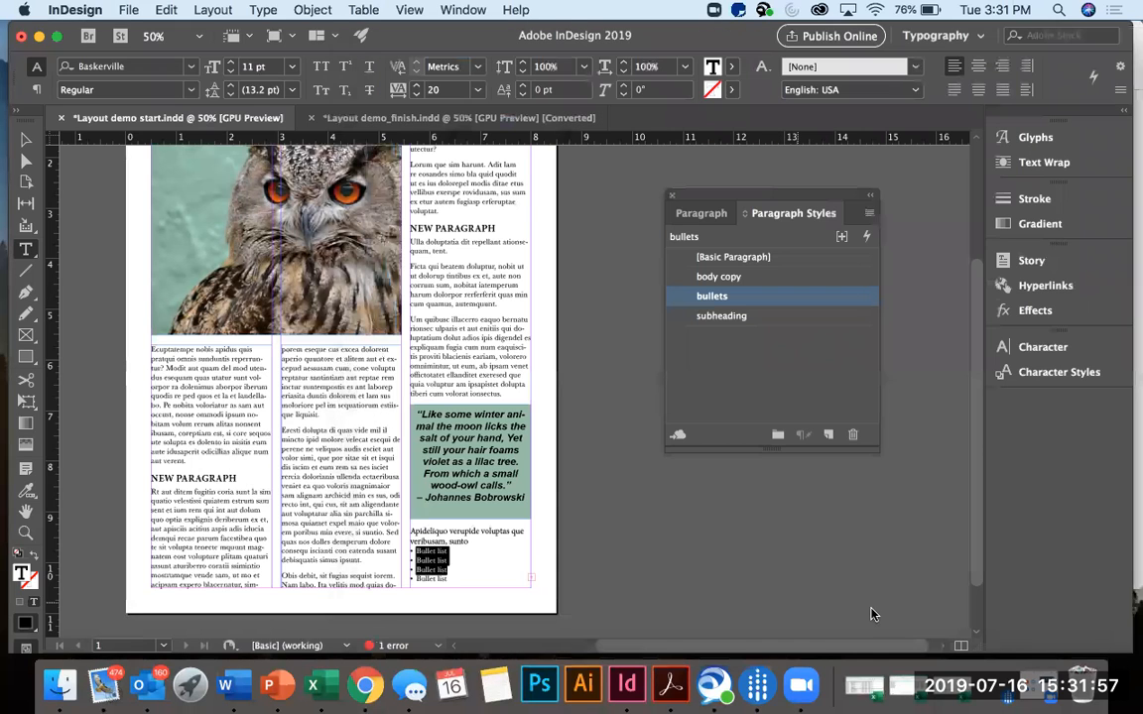
pyautogui.click(651, 510)
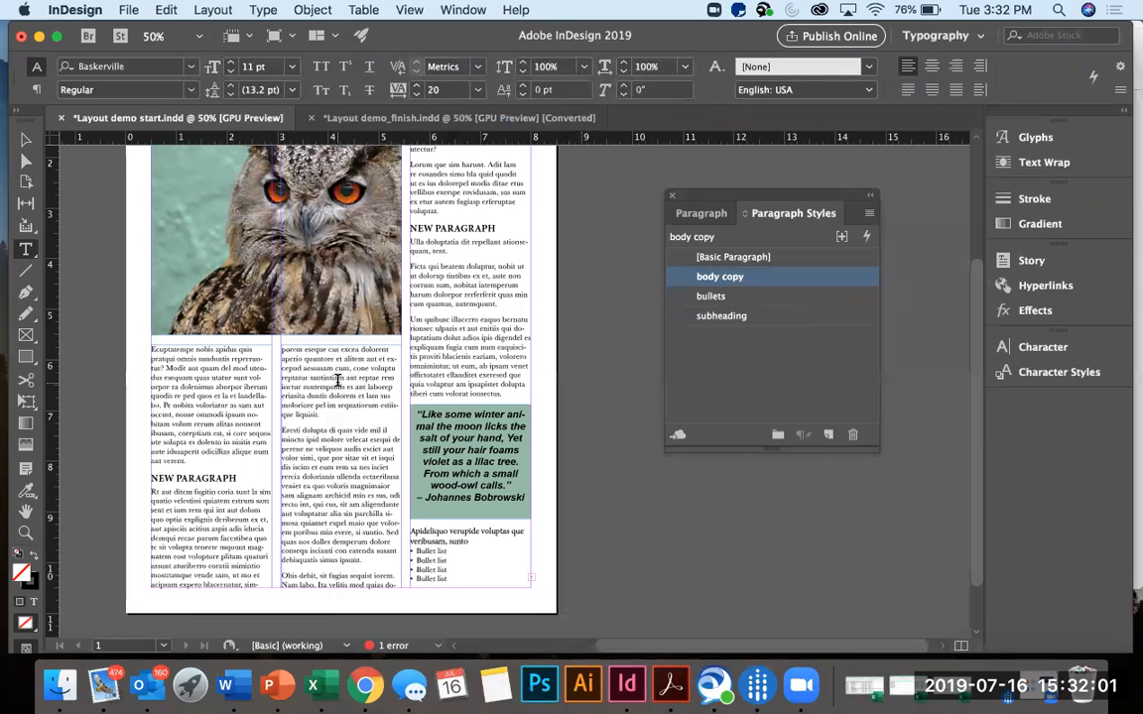
pyautogui.scroll(3, 337, 380)
pyautogui.scroll(-2, 337, 380)
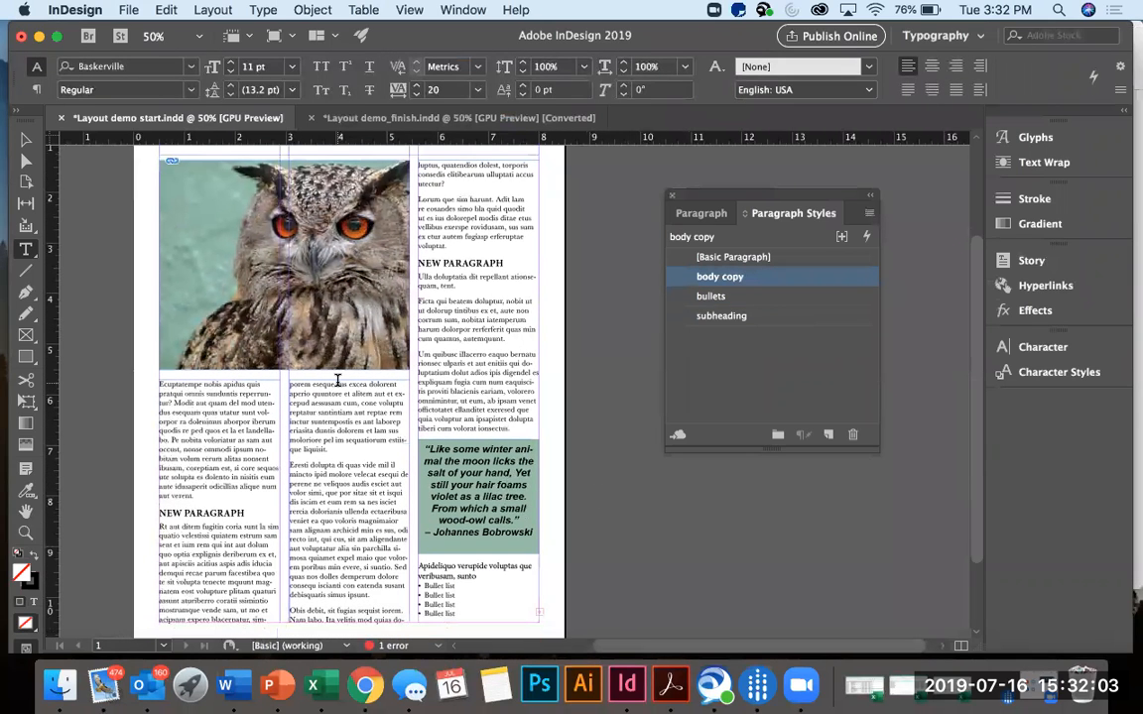
pyautogui.click(337, 380)
pyautogui.scroll(2, 338, 379)
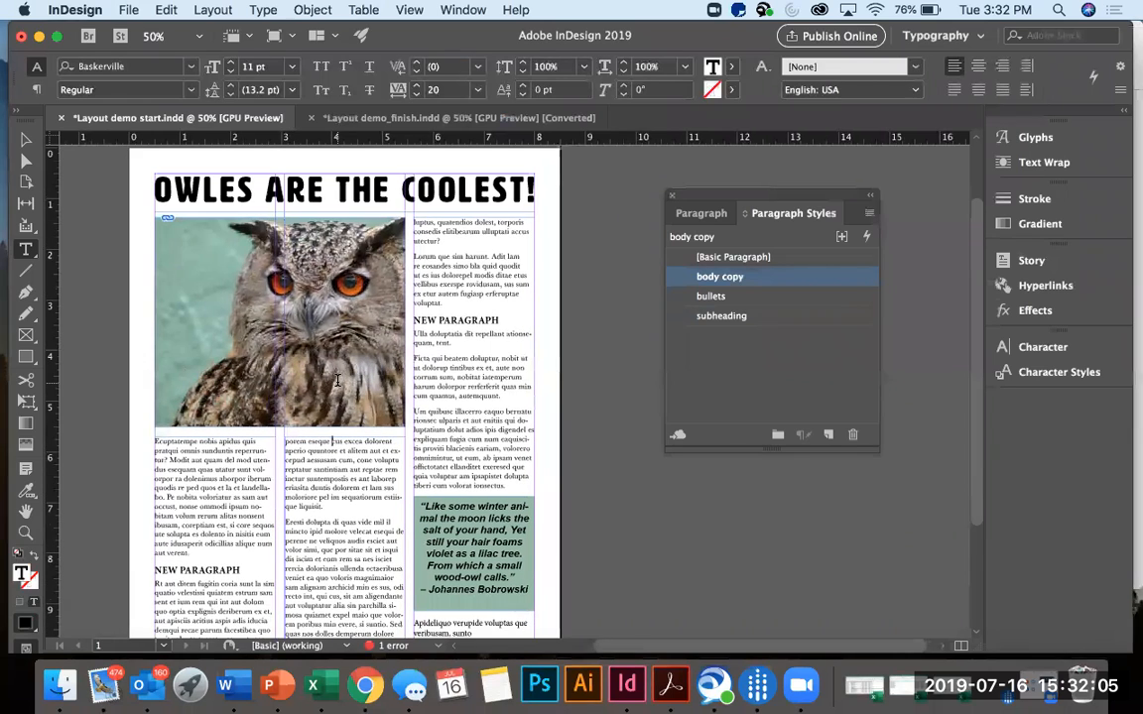
# Save the document under the new name "Layout demo REVISED.indd" in the work files & examples folder.
pyautogui.click(127, 9)
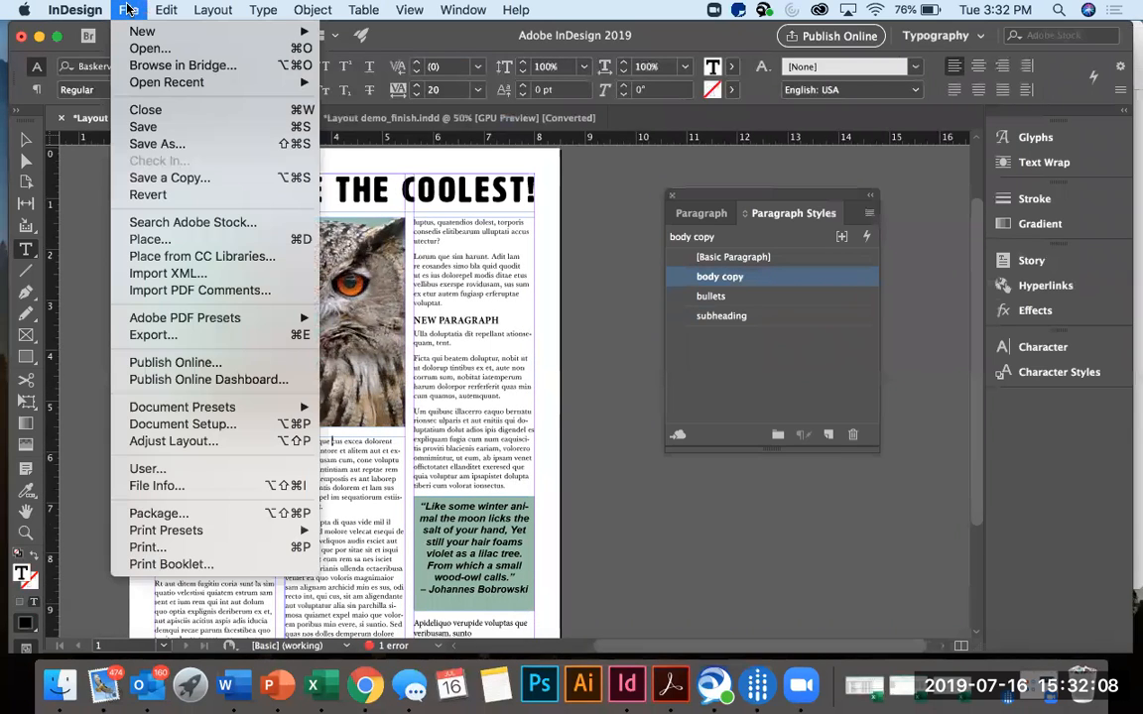
pyautogui.click(135, 145)
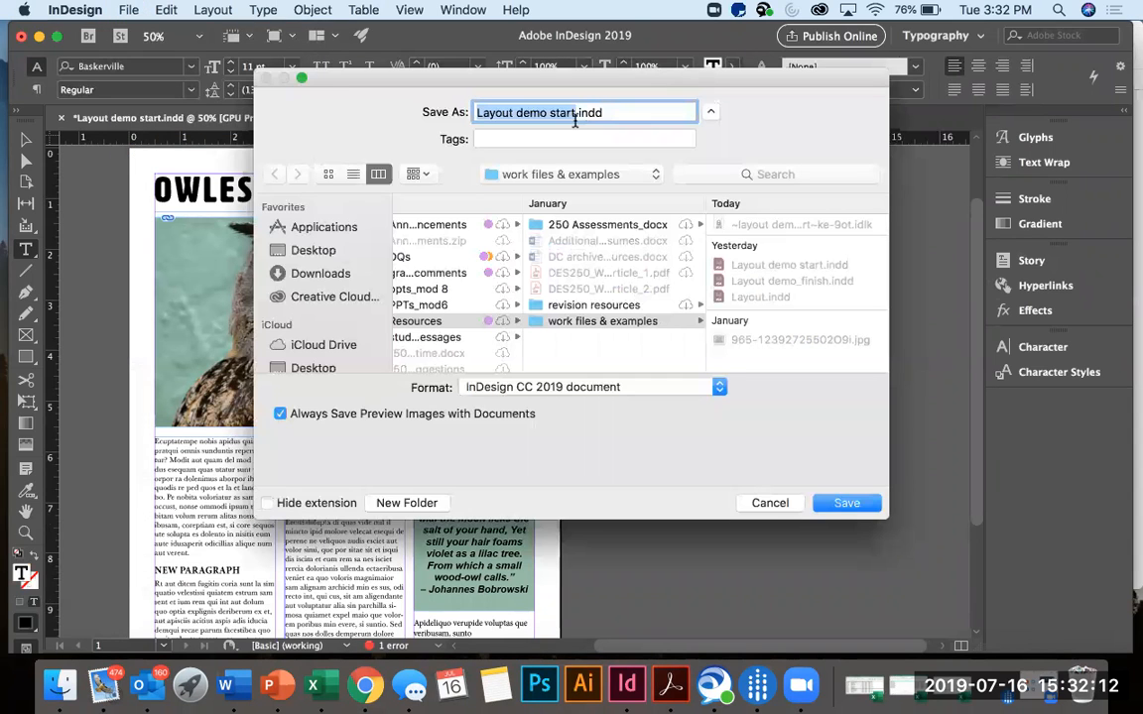
pyautogui.click(575, 112)
pyautogui.press('BackSpace')
pyautogui.press('BackSpace')
pyautogui.press('BackSpace')
pyautogui.press('BackSpace')
pyautogui.press('BackSpace')
pyautogui.write('REVISED')
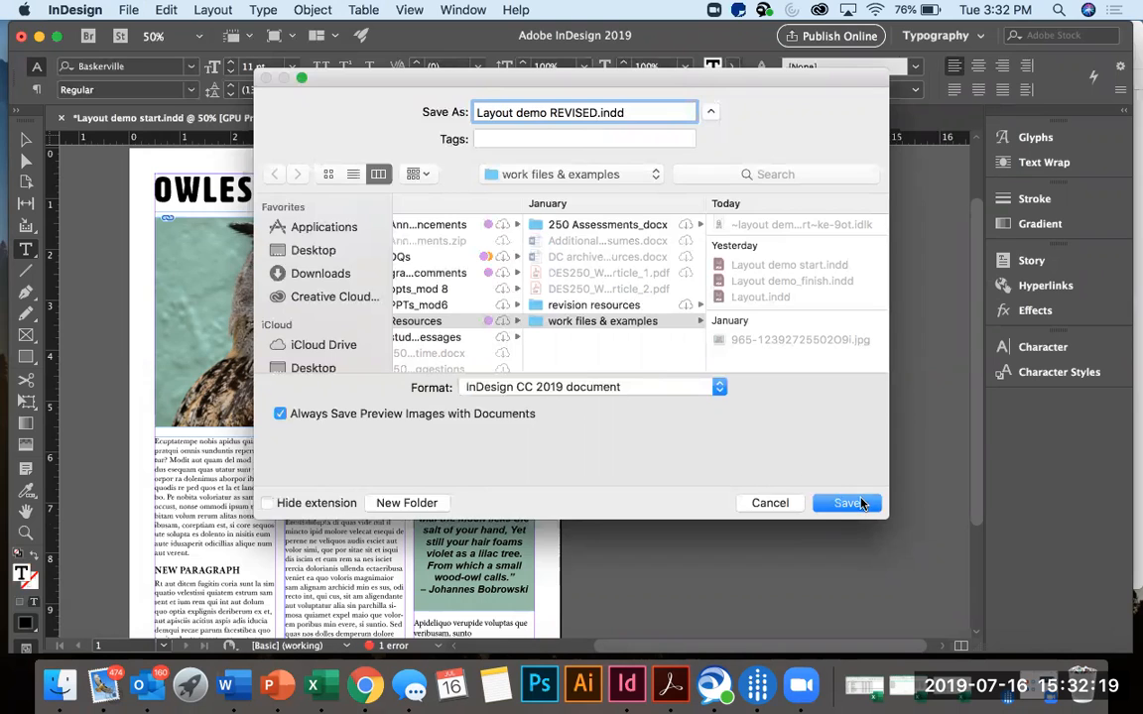
pyautogui.click(861, 503)
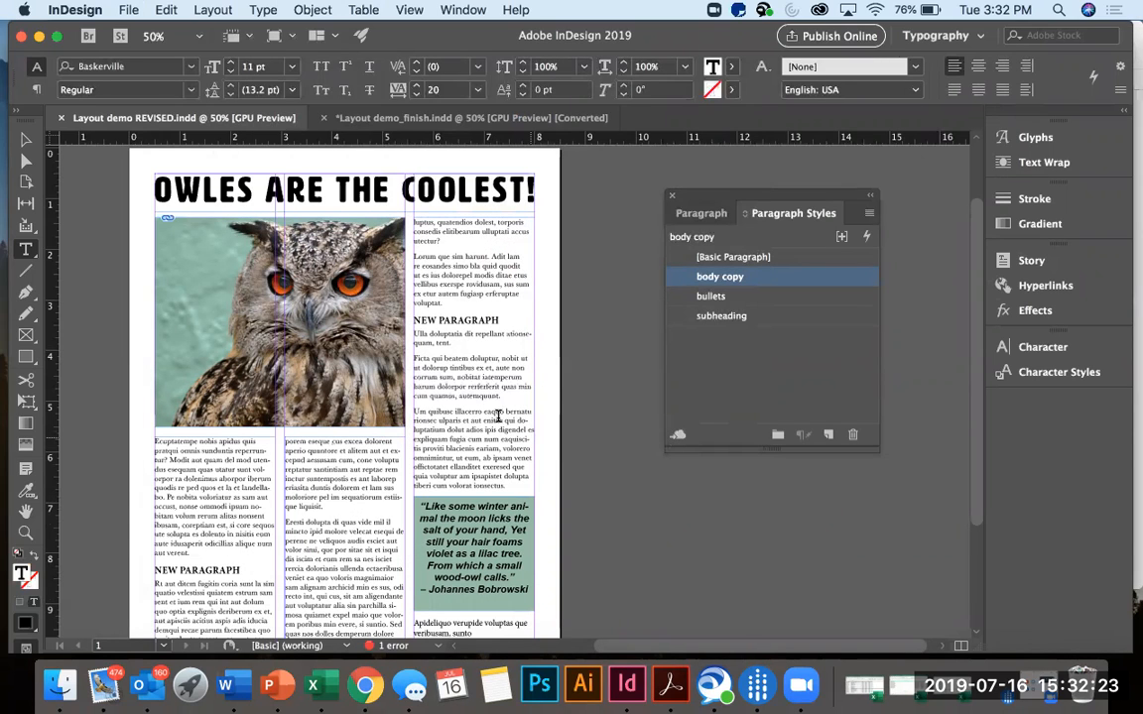
# Reopen the original "Layout demo start.indd" from the recent files.
pyautogui.click(128, 11)
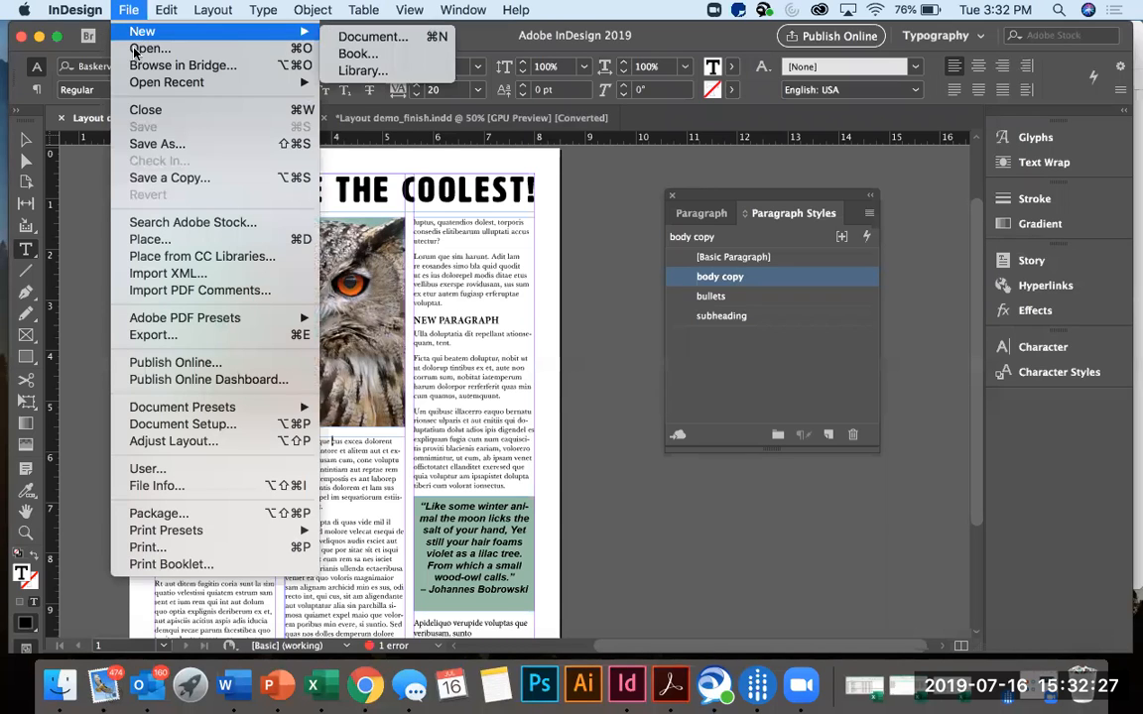
pyautogui.moveTo(199, 83)
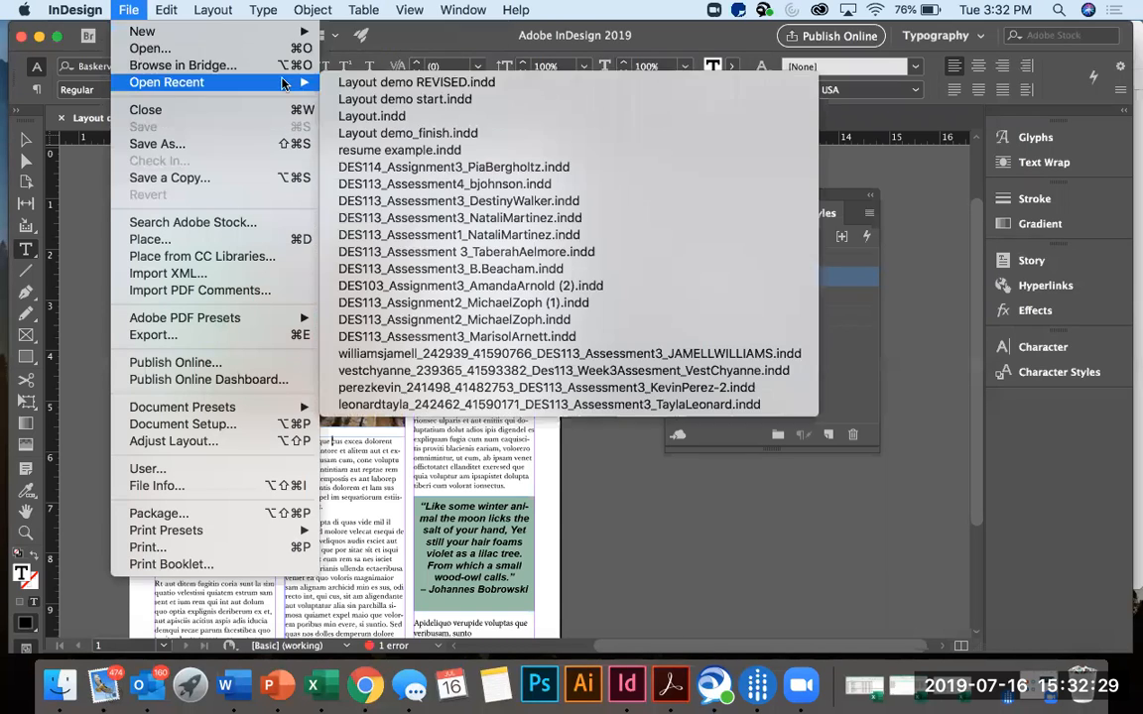
pyautogui.click(405, 100)
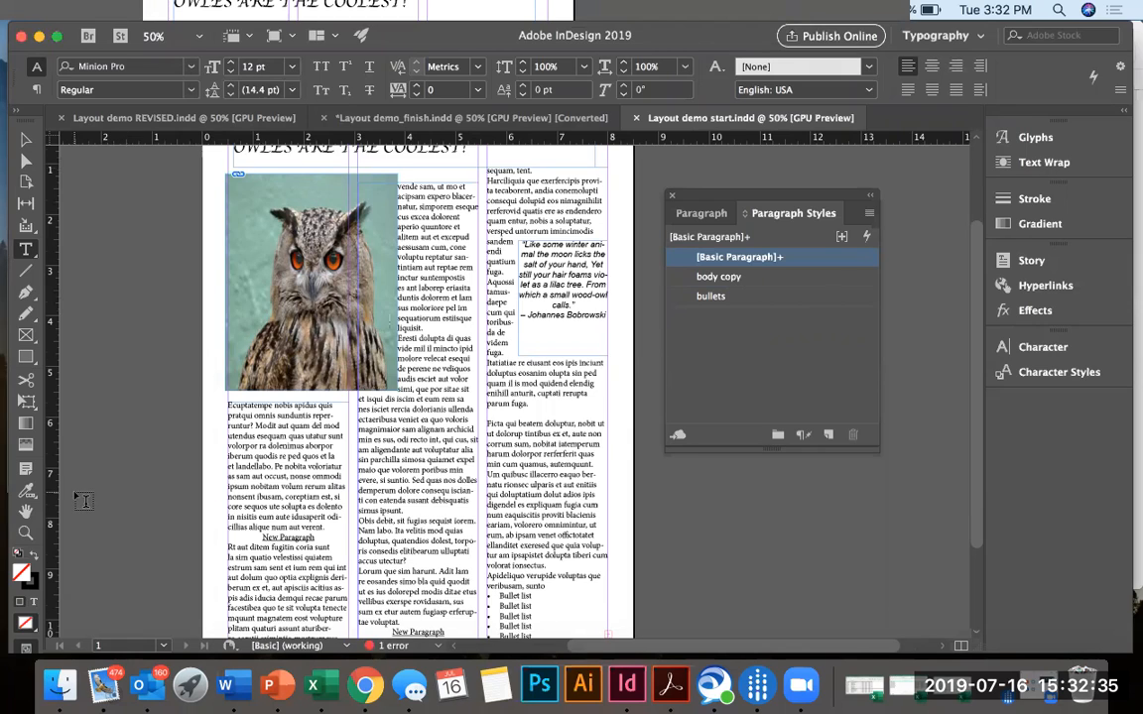
# Show the original layout in preview mode without guides and frame edges, and close the floating paragraph styles.
pyautogui.scroll(2, 83, 501)
pyautogui.press('w')
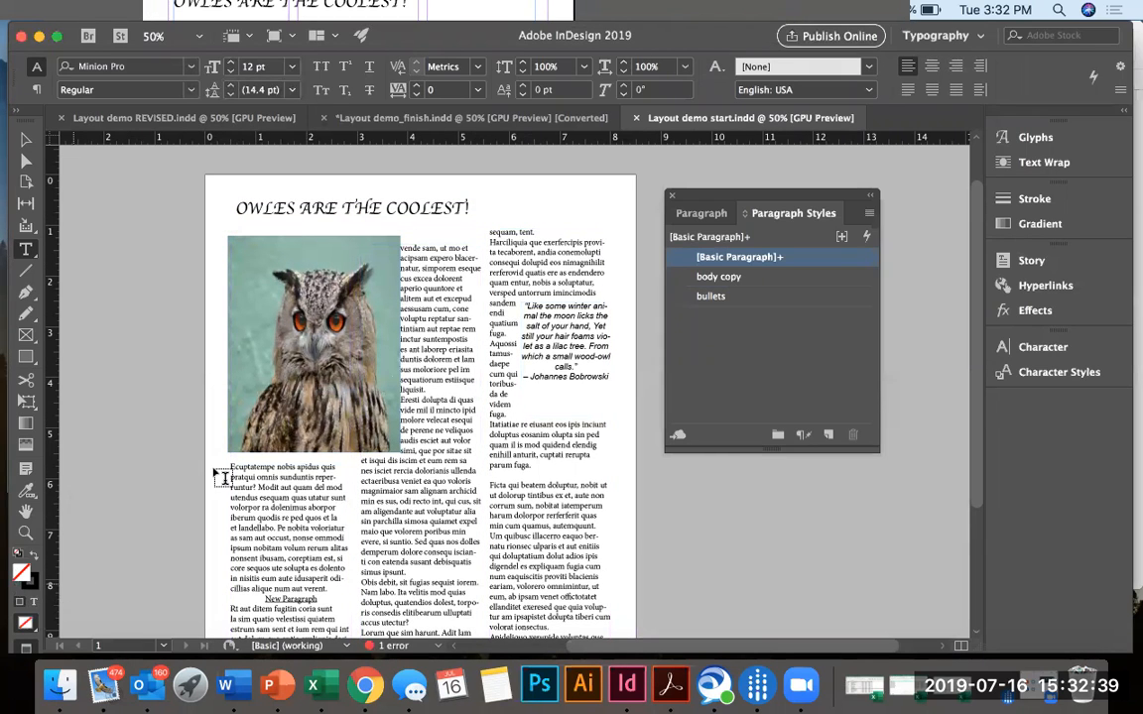
pyautogui.click(674, 199)
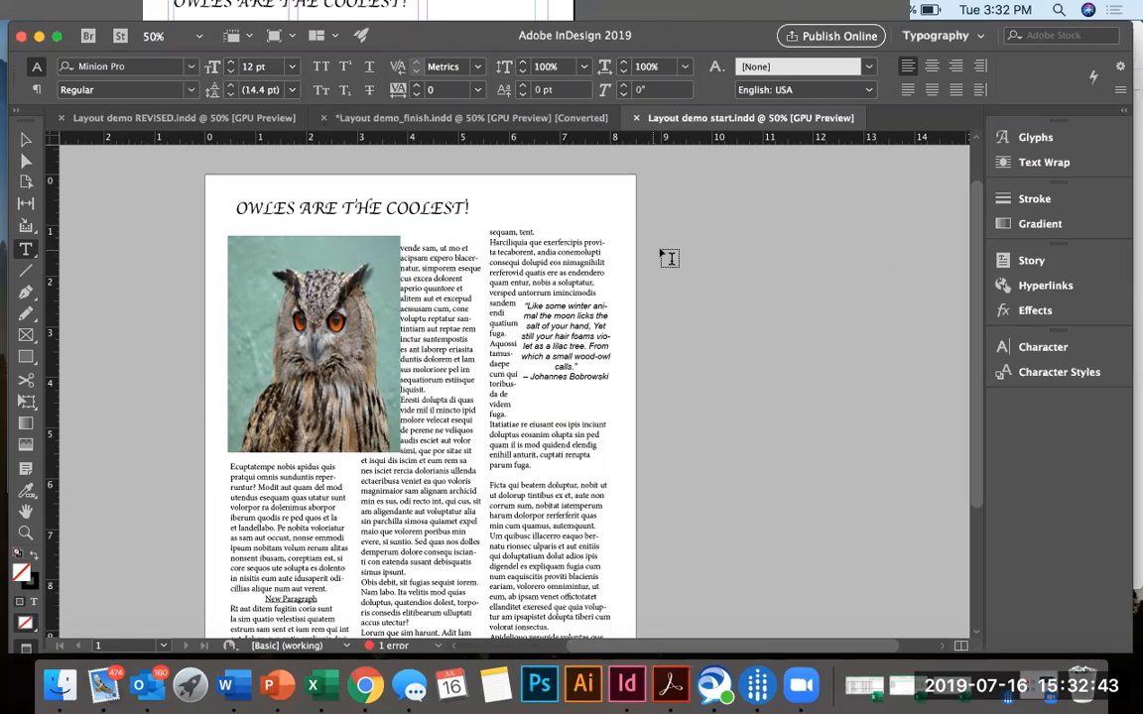
# Switch to Layout demo REVISED.indd and show it in preview mode without guides and frame edges, with nothing selected.
pyautogui.scroll(-2, 670, 258)
pyautogui.hscroll(3, 670, 258)
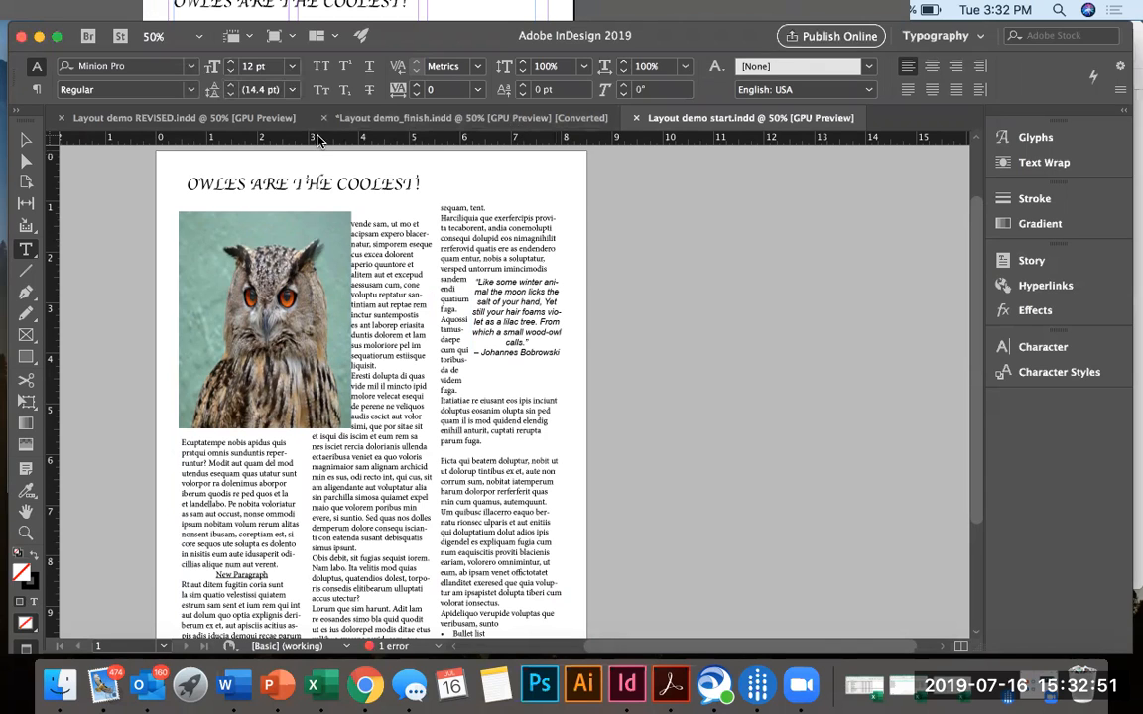
pyautogui.click(238, 119)
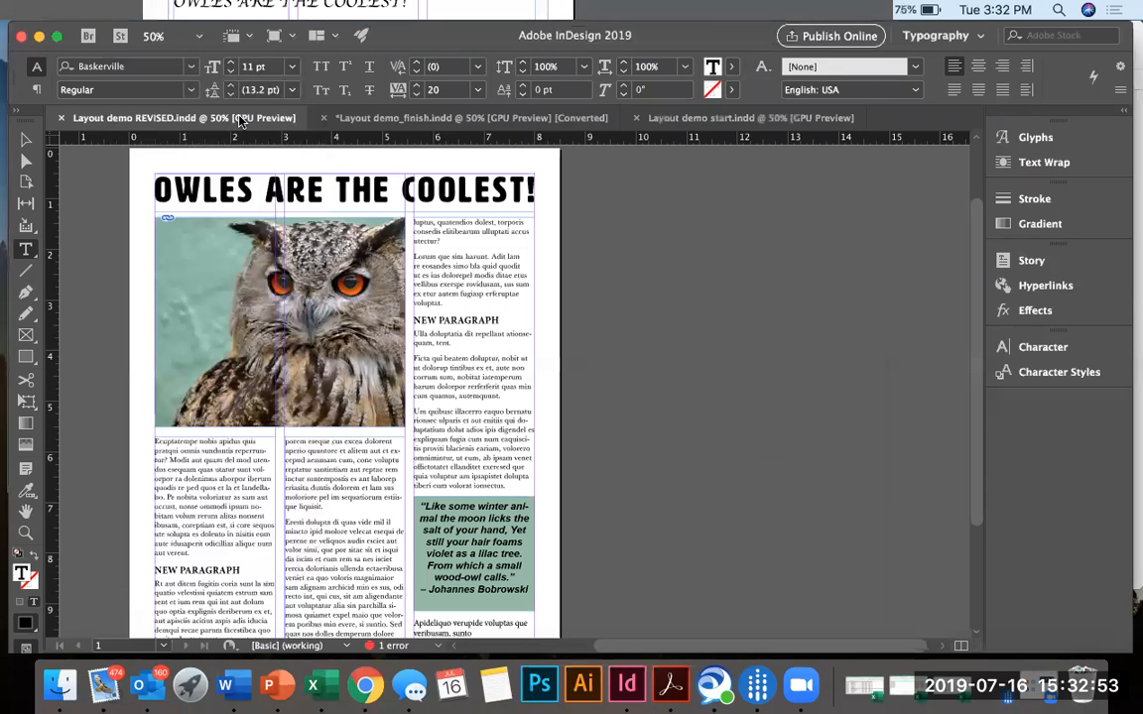
pyautogui.click(337, 441)
pyautogui.write('WW')
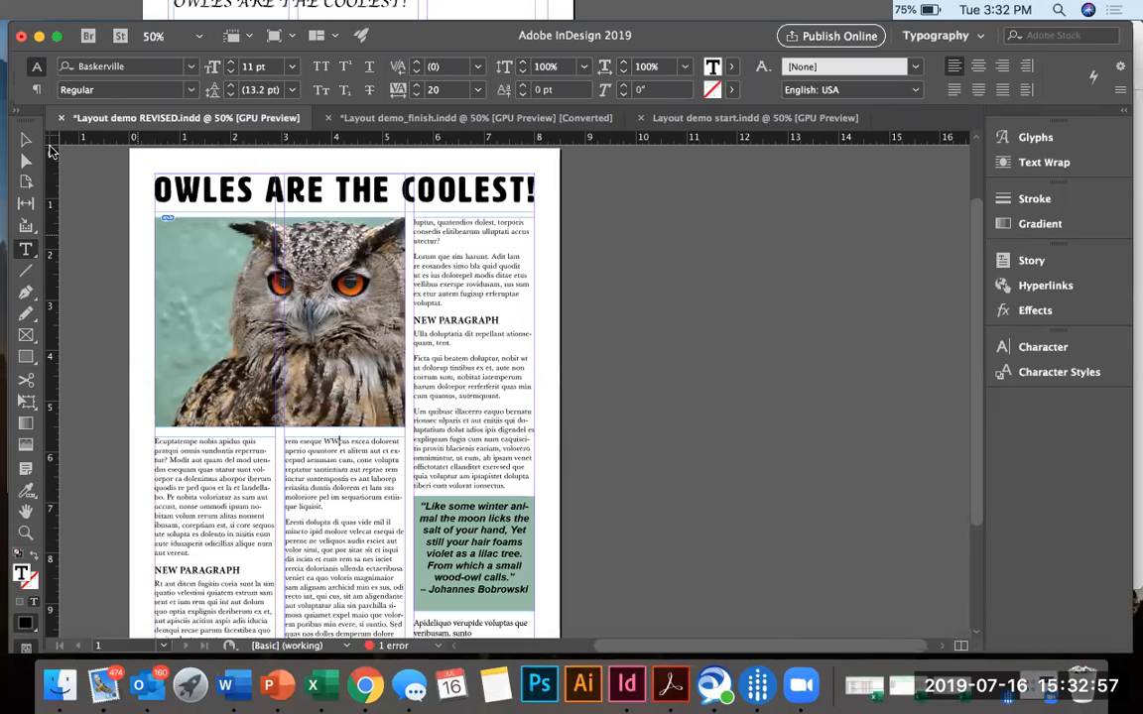
pyautogui.press('Escape')
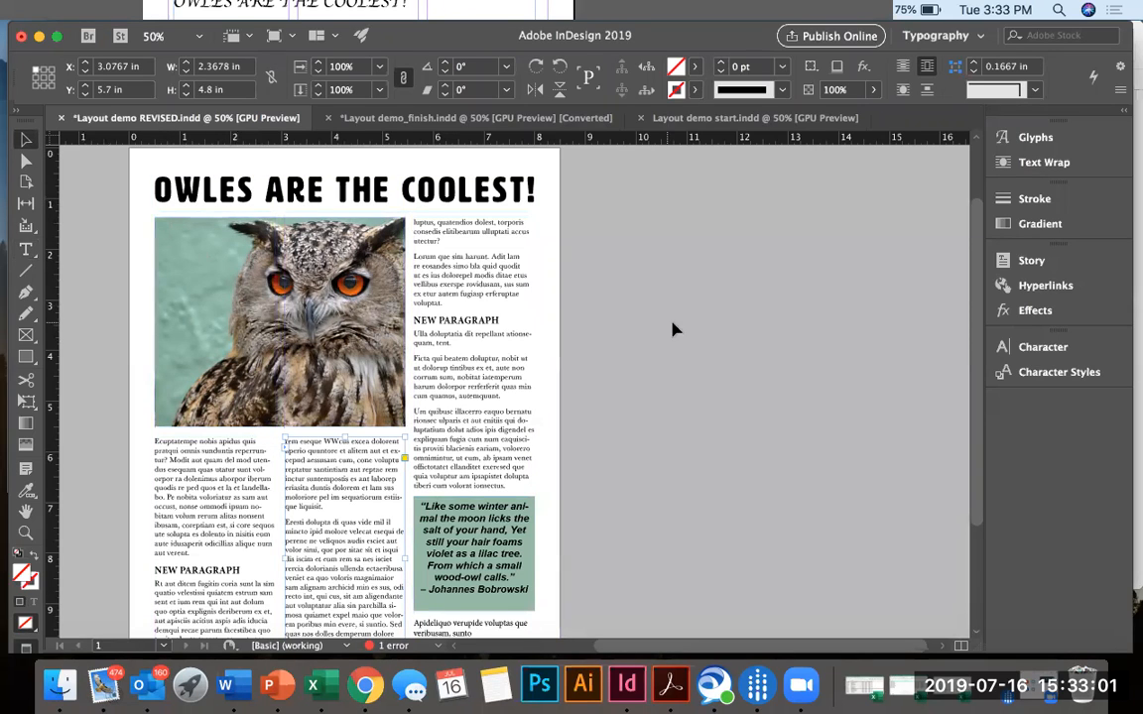
pyautogui.click(655, 338)
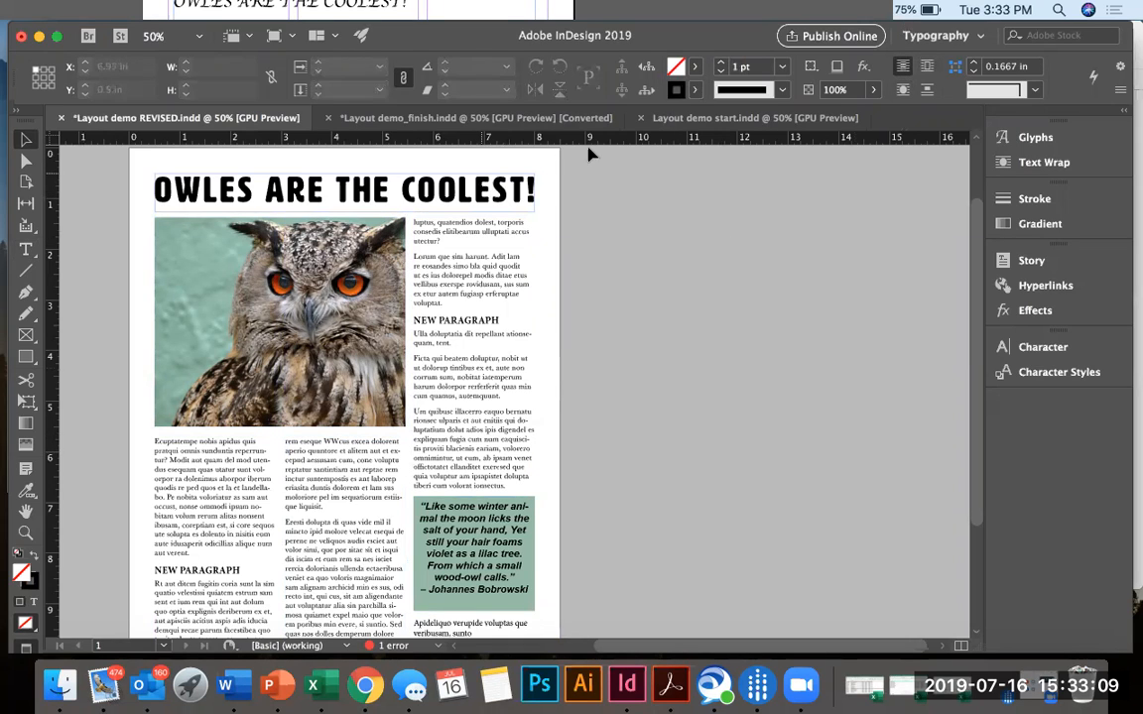
# Compare the original page in Layout demo start.indd, from headline to bullet list, with the revised layout.
pyautogui.click(670, 125)
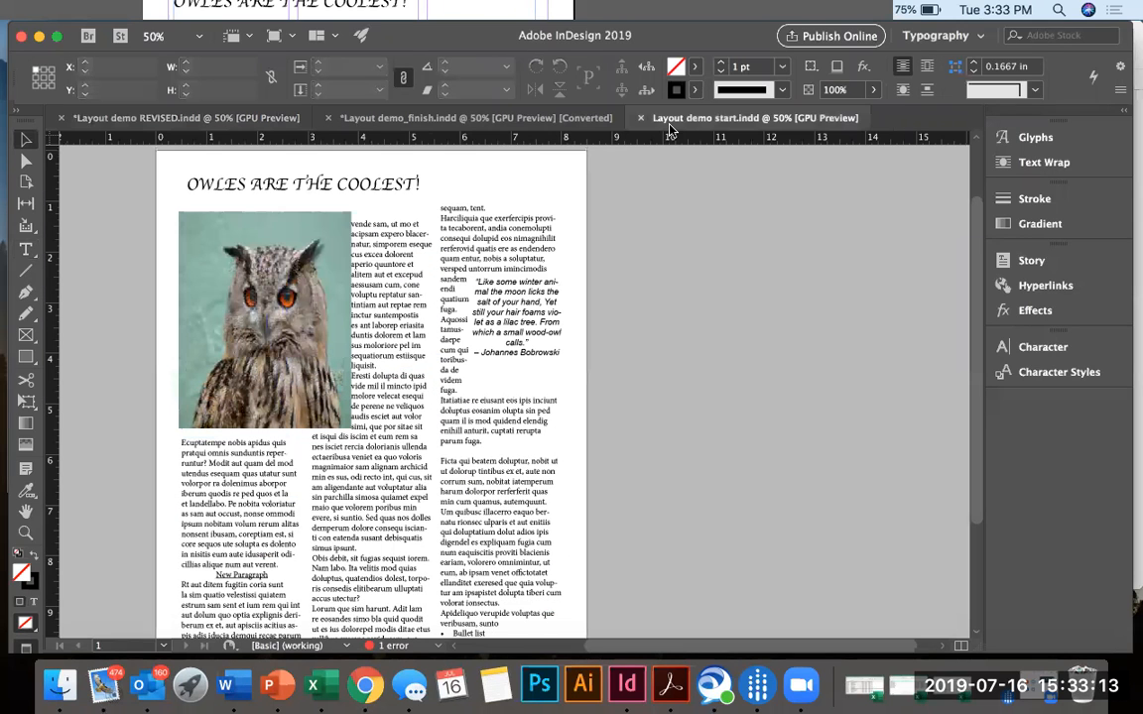
pyautogui.scroll(-5, 377, 332)
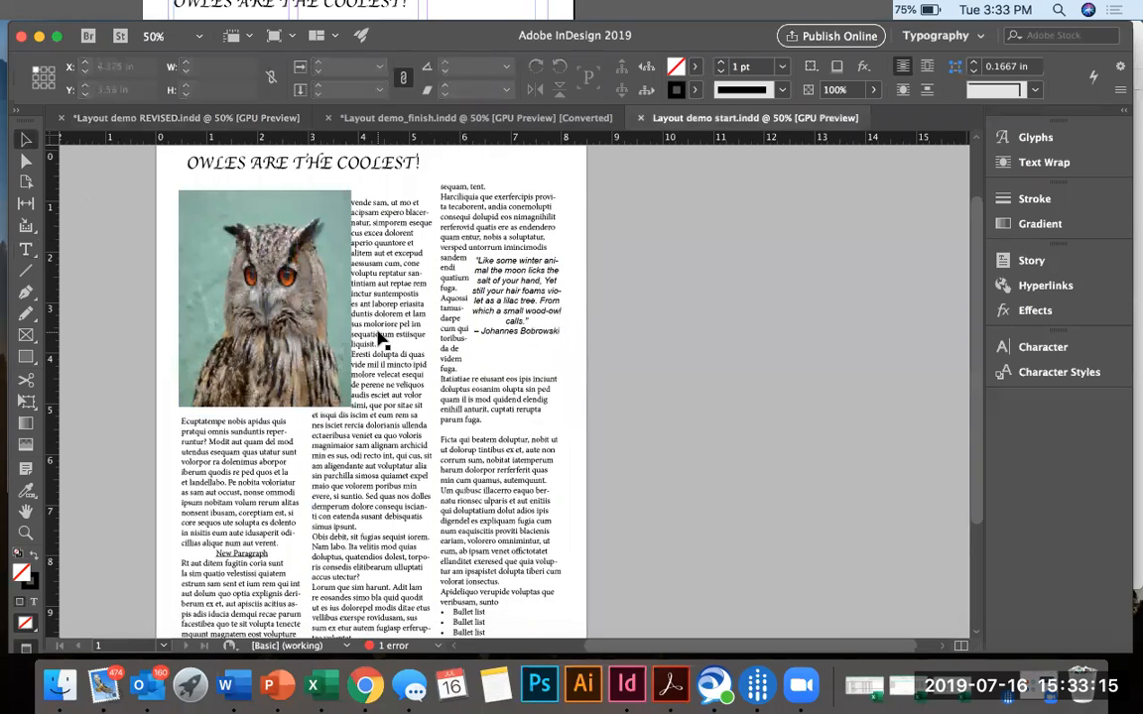
pyautogui.scroll(3, 382, 338)
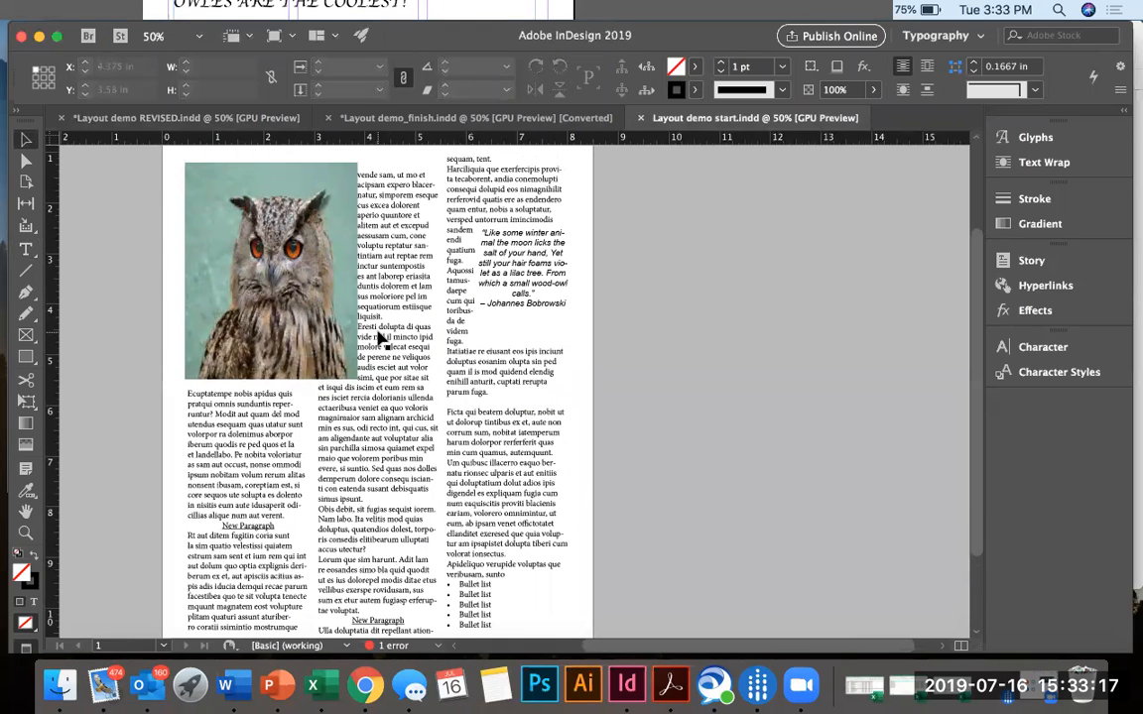
pyautogui.scroll(3, 381, 340)
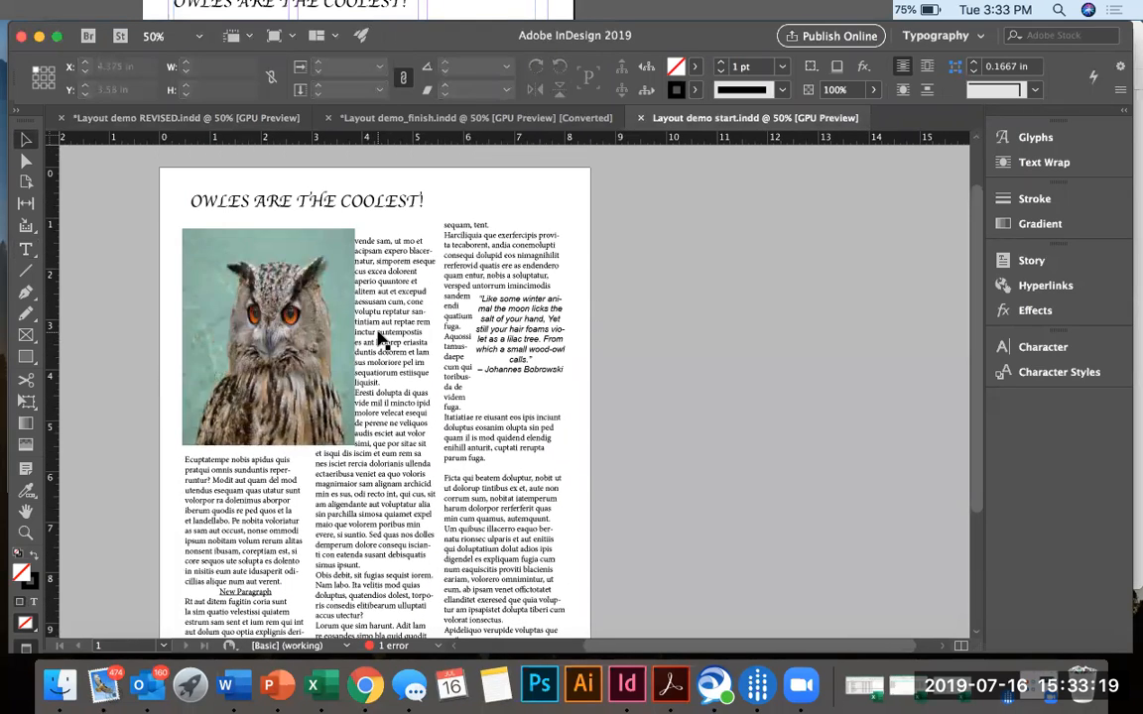
pyautogui.press('super+minus')
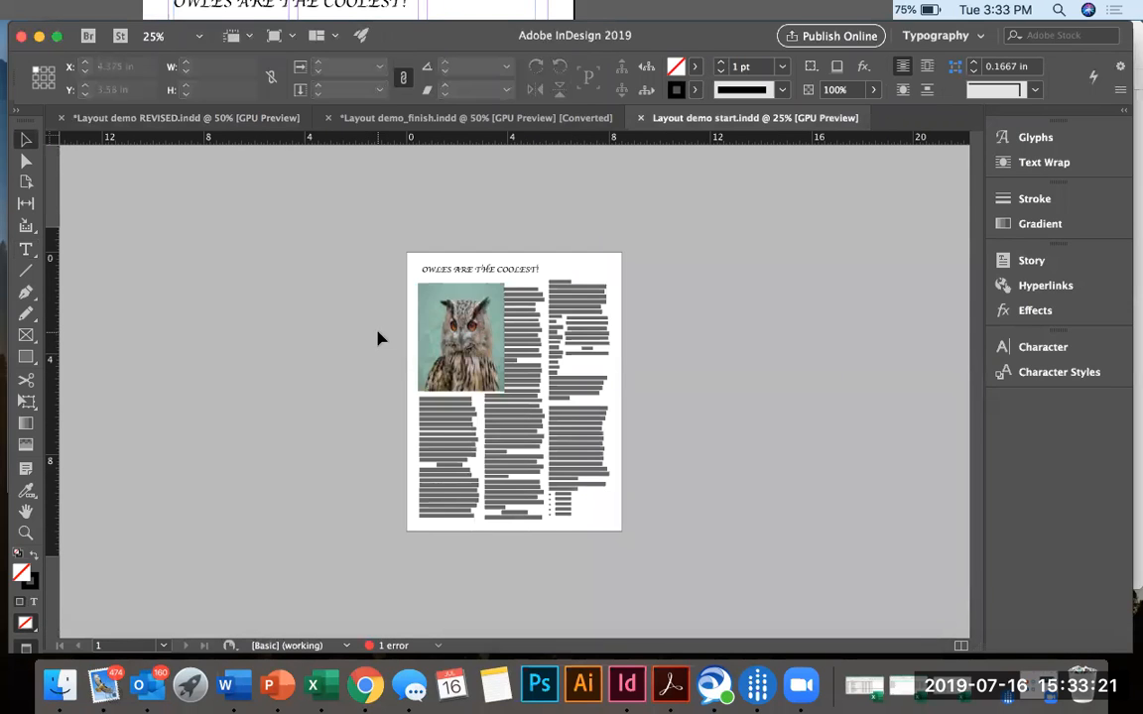
pyautogui.press('super+equal')
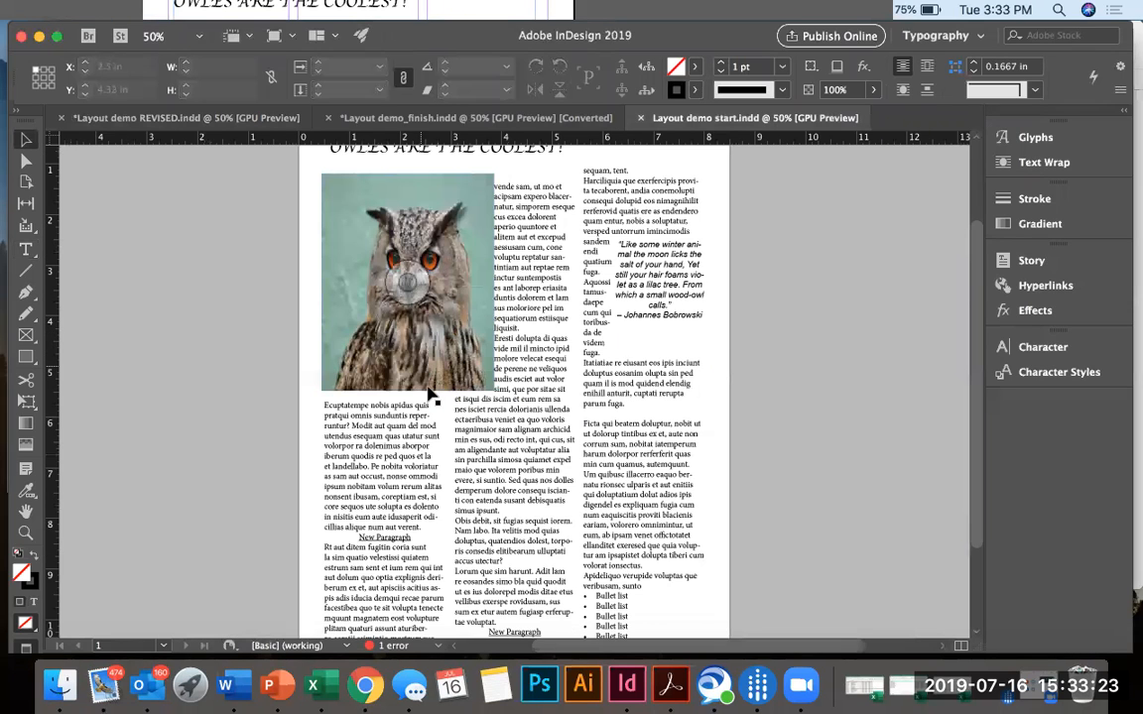
pyautogui.scroll(3, 429, 397)
pyautogui.scroll(2, 429, 394)
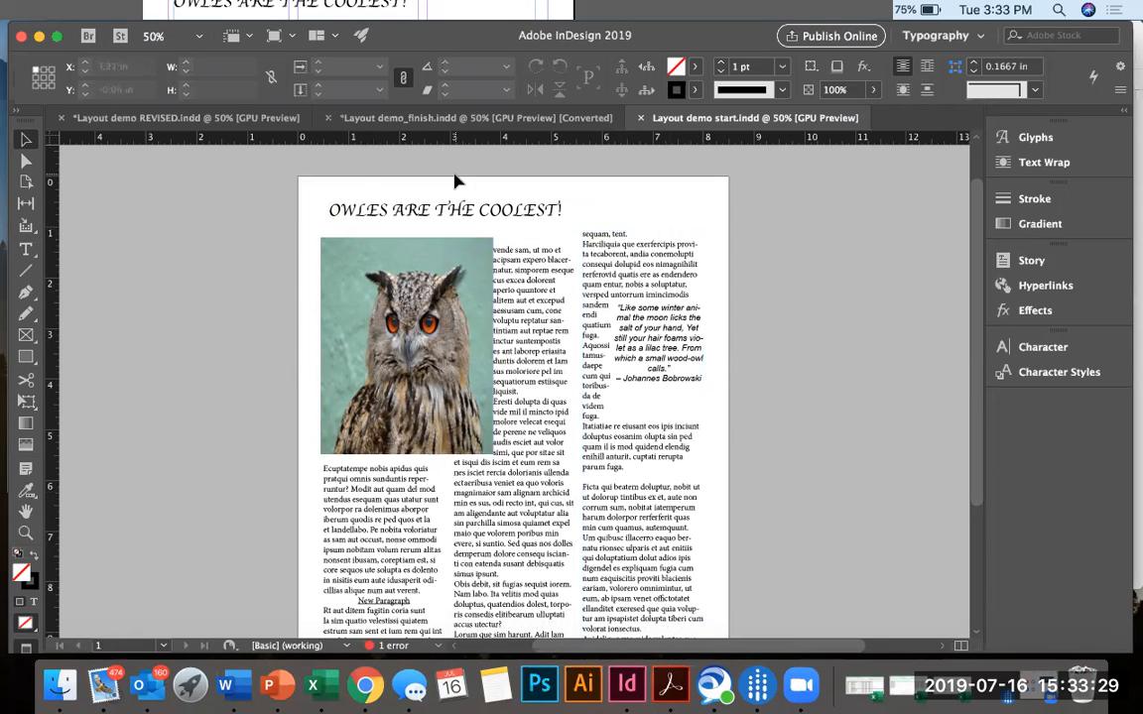
pyautogui.click(181, 123)
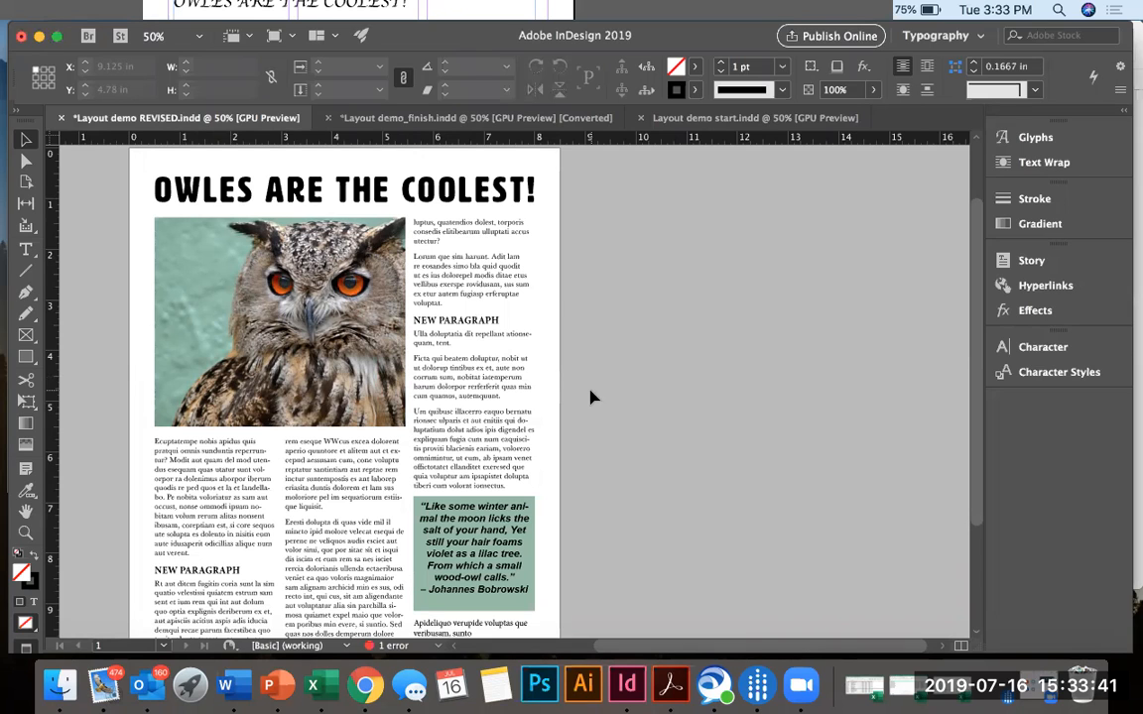
# Switch to Google Chrome and look through the revision resources in the DES250 course announcements.
pyautogui.click(367, 686)
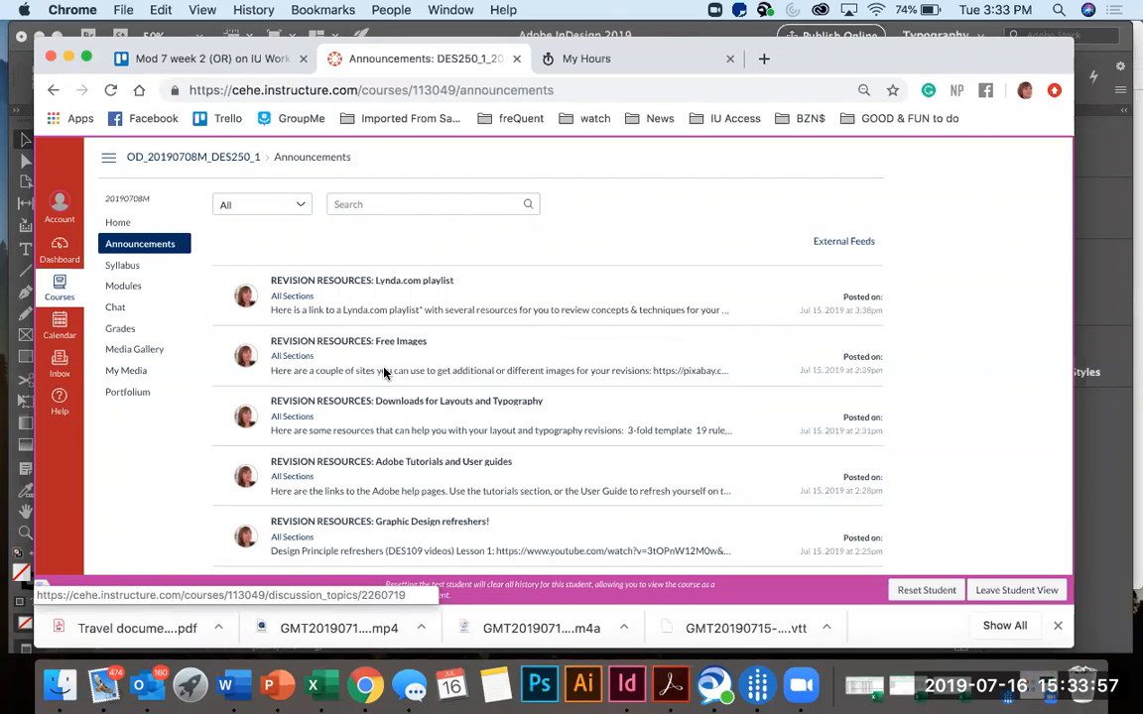
pyautogui.scroll(-1, 400, 469)
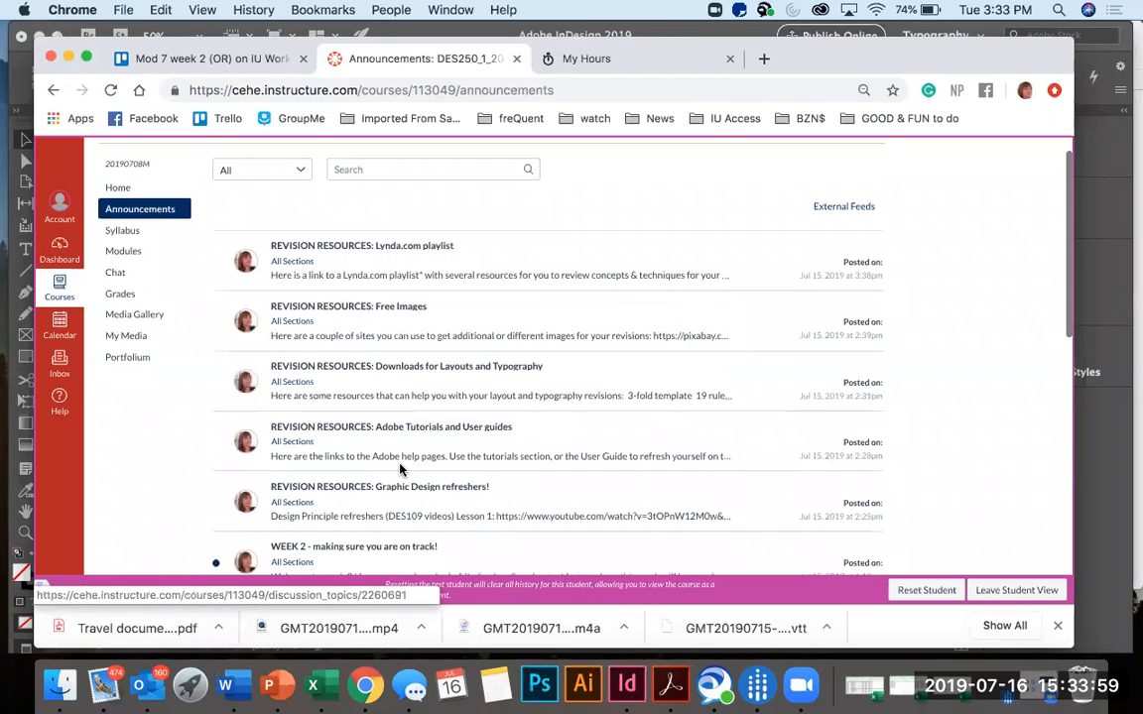
pyautogui.scroll(-1, 401, 469)
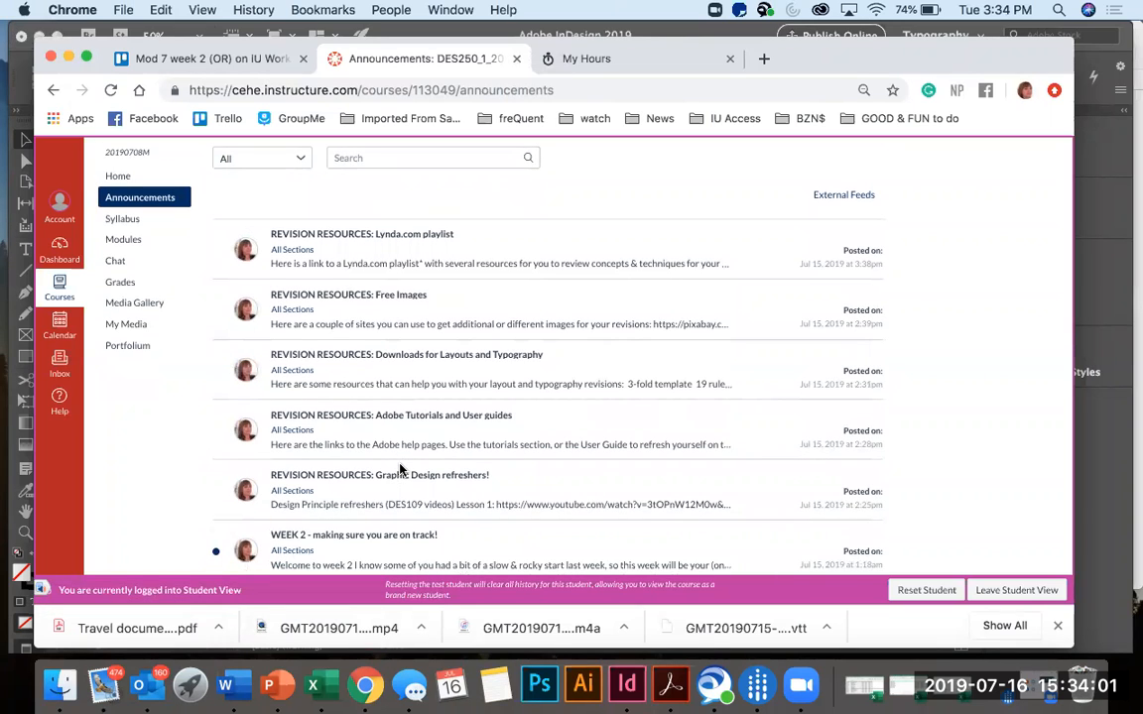
pyautogui.scroll(1, 400, 469)
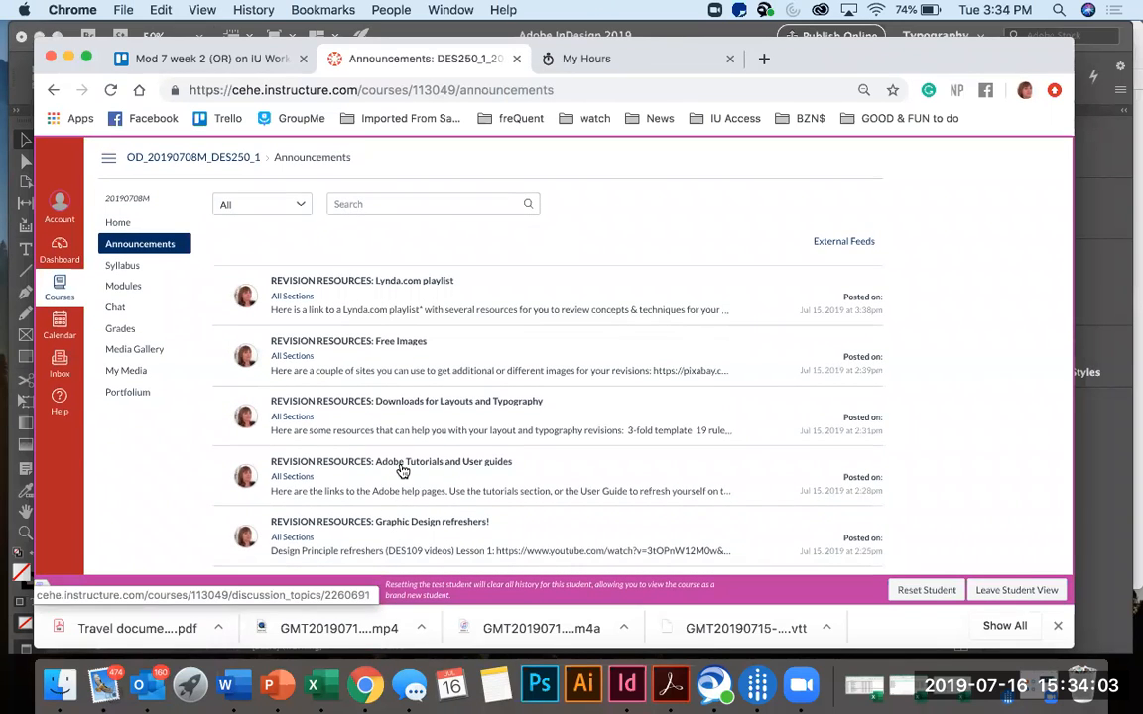